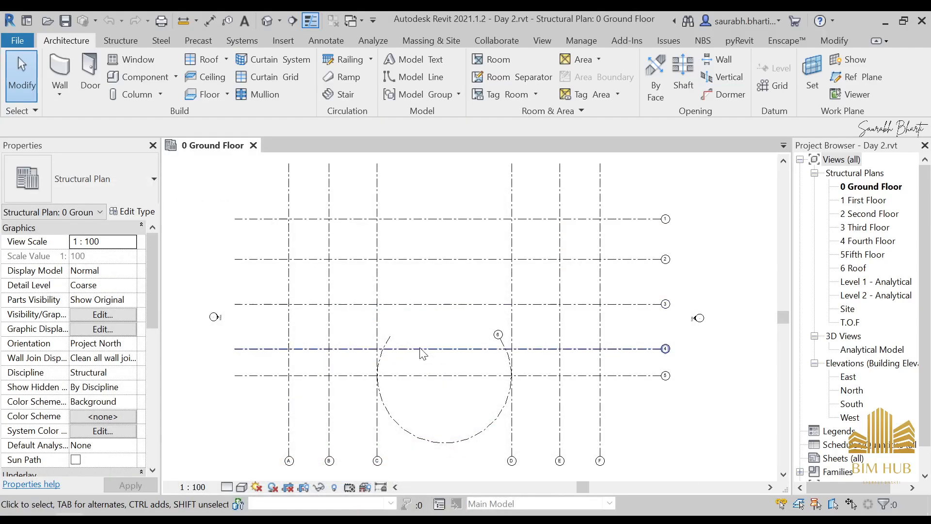
{"action": "left_click", "coordinate": [441, 321]}
{"action": "scroll", "coordinate": [443, 326], "scroll_direction": "up", "scroll_amount": 2}
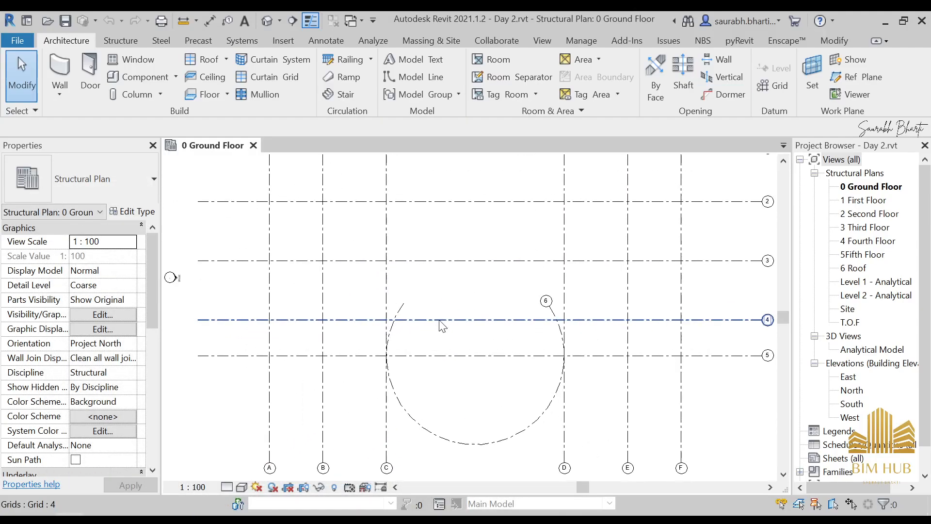
{"action": "left_click", "coordinate": [453, 190]}
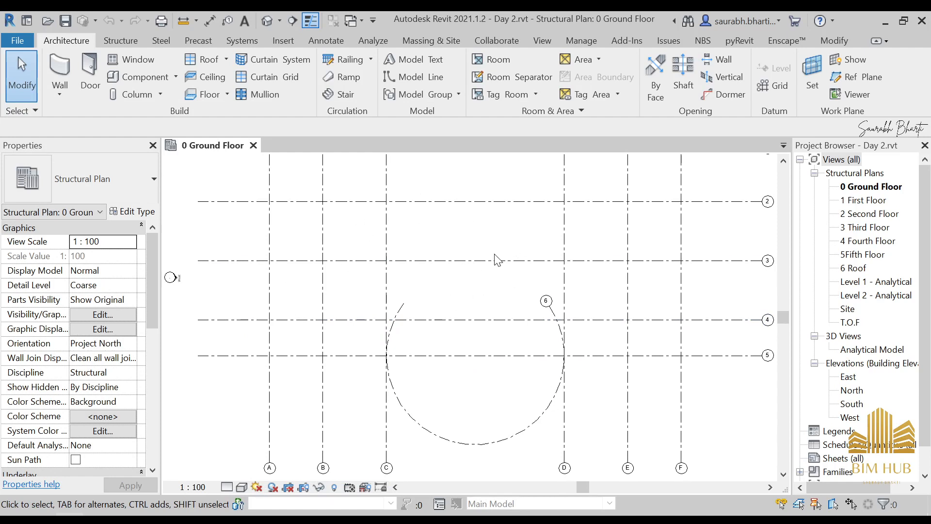
{"action": "middle_click_drag", "start_coordinate": [441, 251], "coordinate": [432, 266]}
{"action": "scroll", "coordinate": [487, 256], "scroll_direction": "down", "scroll_amount": 1}
{"action": "middle_click_drag", "start_coordinate": [493, 268], "coordinate": [458, 292]}
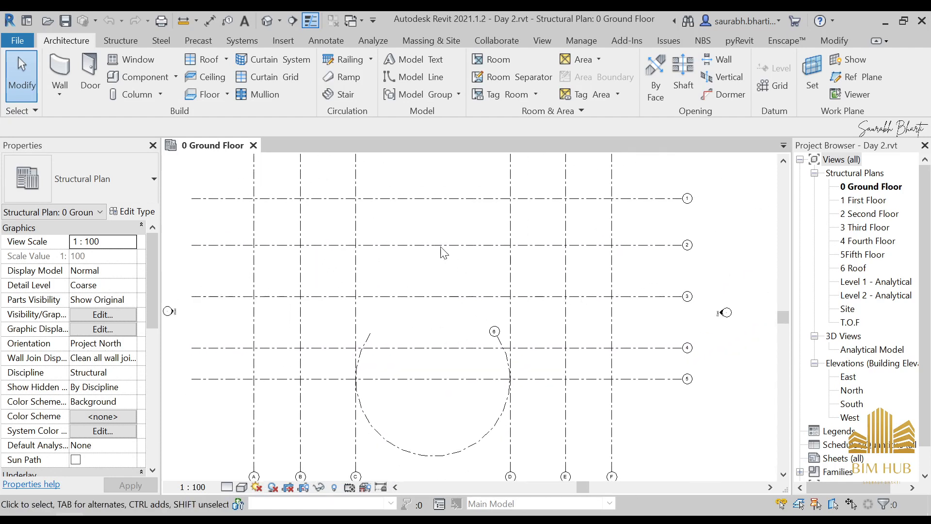
{"action": "scroll", "coordinate": [417, 248], "scroll_direction": "down", "scroll_amount": 3}
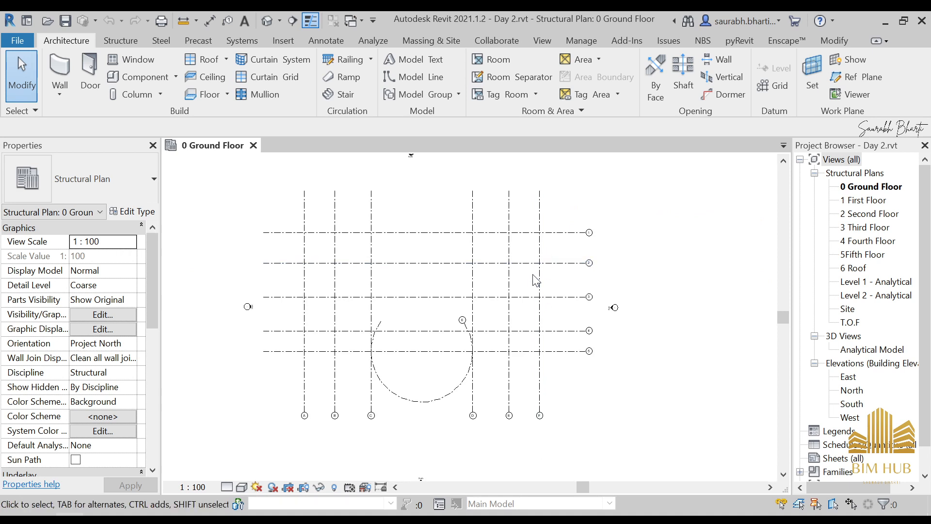
{"action": "middle_click_drag", "start_coordinate": [468, 269], "coordinate": [497, 268]}
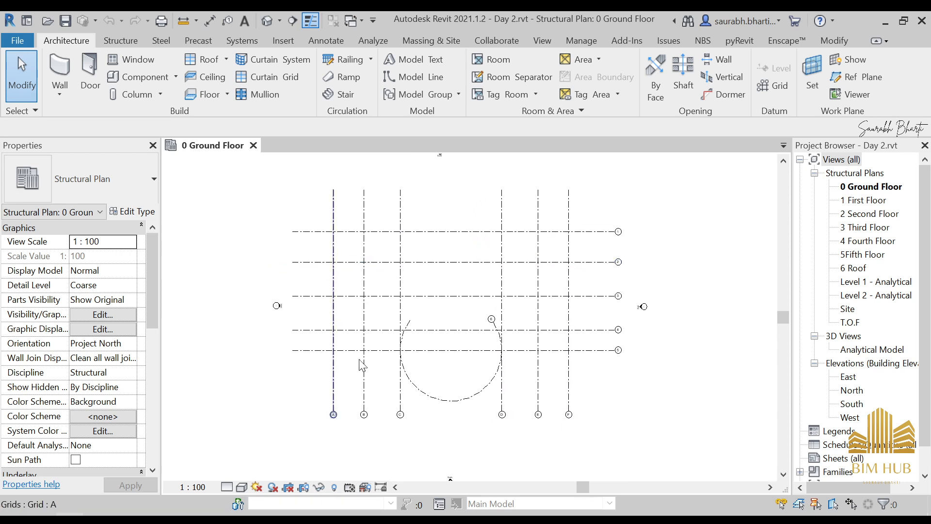
{"action": "key", "text": "d"}
{"action": "key", "text": "i"}
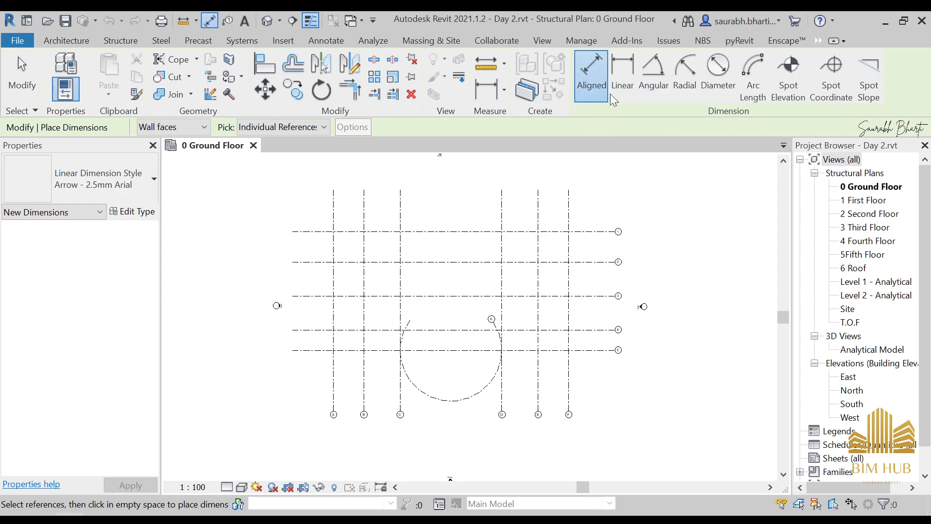
{"action": "key", "text": "Escape"}
{"action": "key", "text": "Escape"}
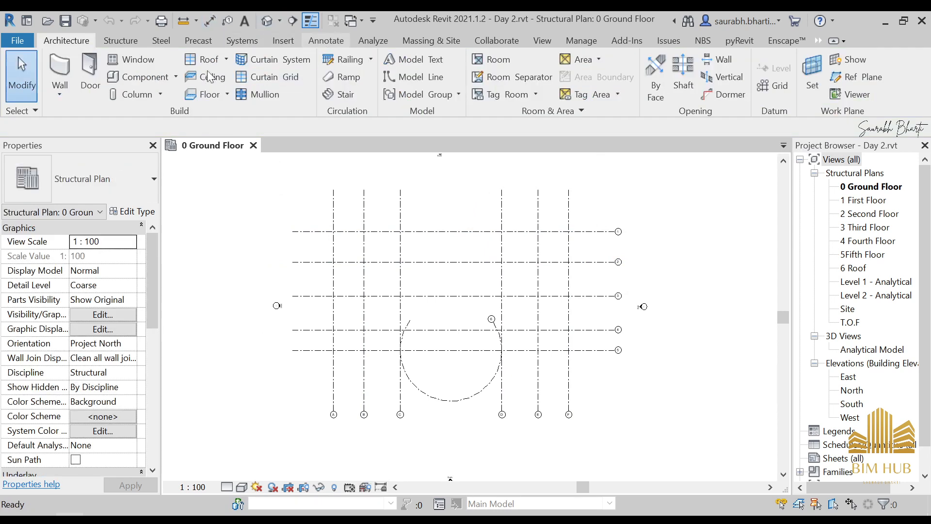
- Place one continuous aligned dimension string across horizontal grids 1 to 5, between grid F and the grid bubbles
{"action": "left_click", "coordinate": [318, 38]}
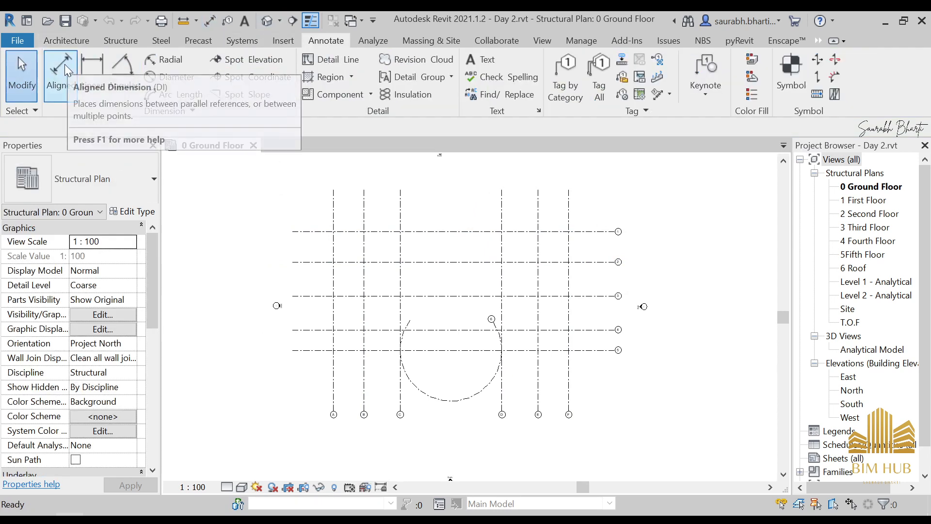
{"action": "left_click", "coordinate": [65, 66]}
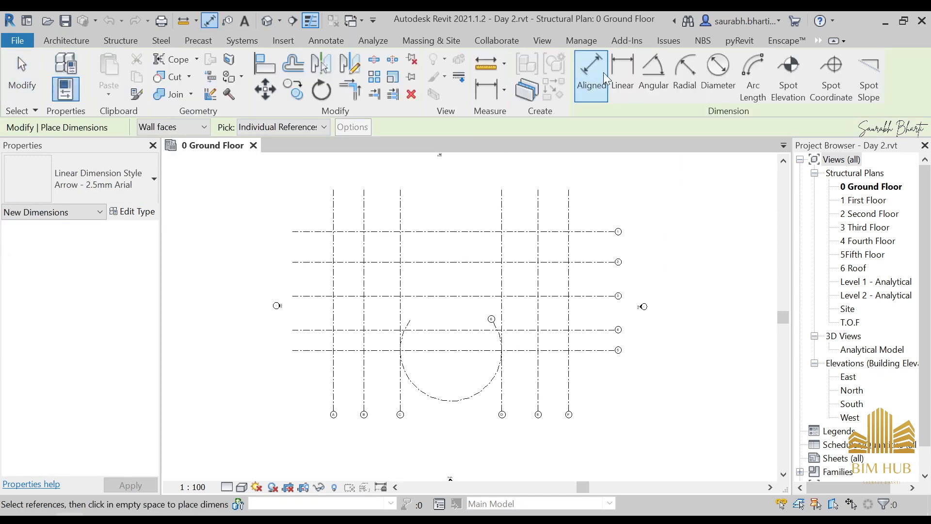
{"action": "scroll", "coordinate": [589, 235], "scroll_direction": "up", "scroll_amount": 2}
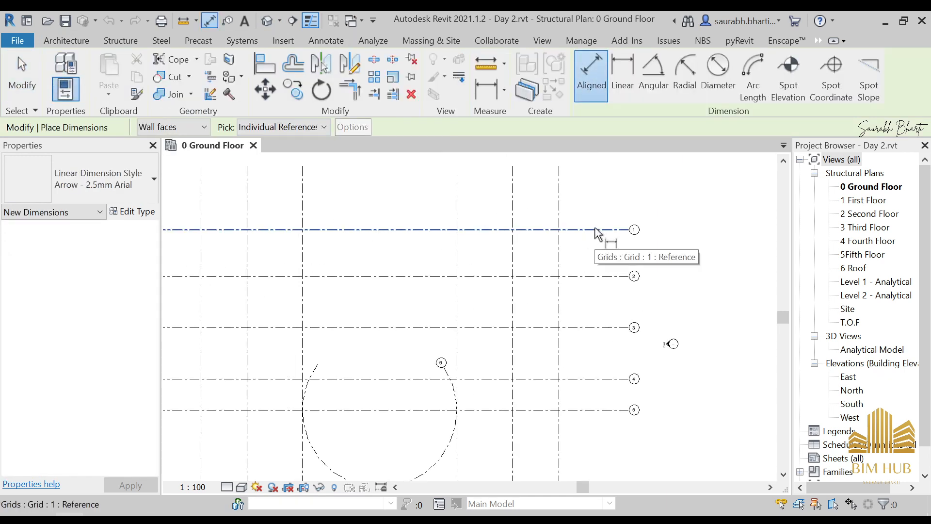
{"action": "left_click", "coordinate": [590, 233]}
{"action": "left_click", "coordinate": [595, 329]}
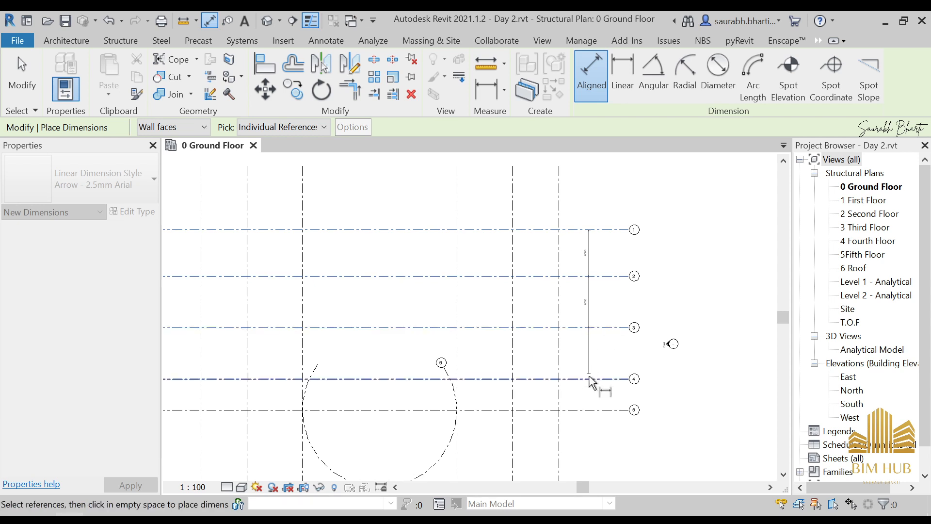
{"action": "left_click", "coordinate": [593, 379]}
{"action": "left_click", "coordinate": [584, 411]}
{"action": "left_click", "coordinate": [598, 417]}
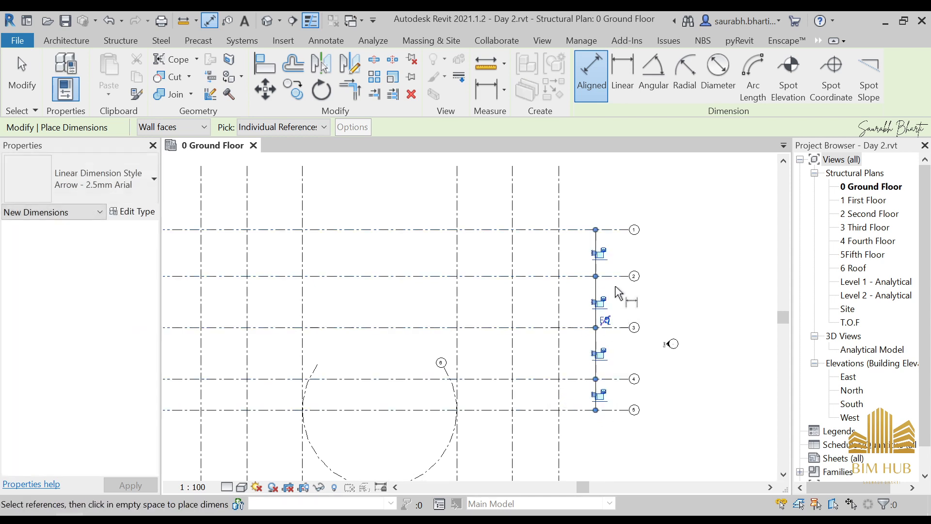
- Set the ground floor plan's view scale to 1 : 200 and leave the dimension command
{"action": "scroll", "coordinate": [590, 260], "scroll_direction": "up", "scroll_amount": 2}
{"action": "left_click", "coordinate": [209, 487]}
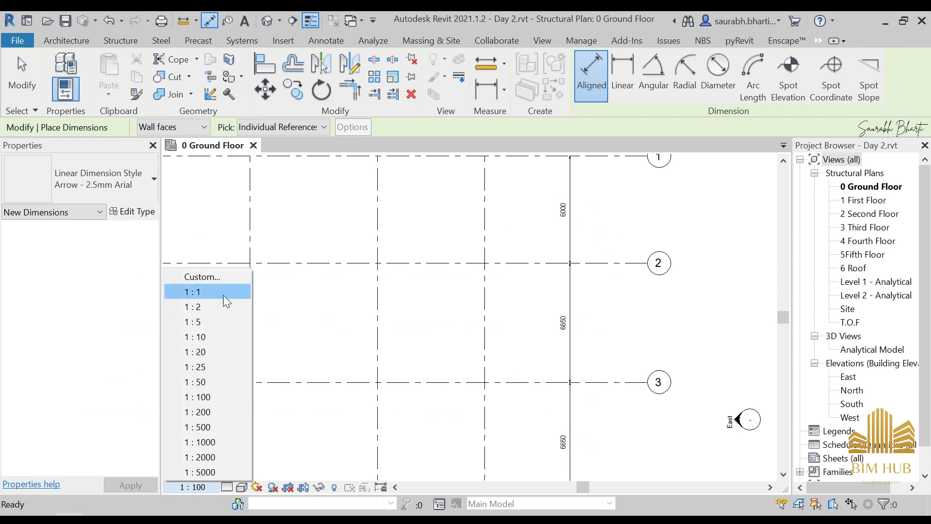
{"action": "left_click", "coordinate": [213, 410]}
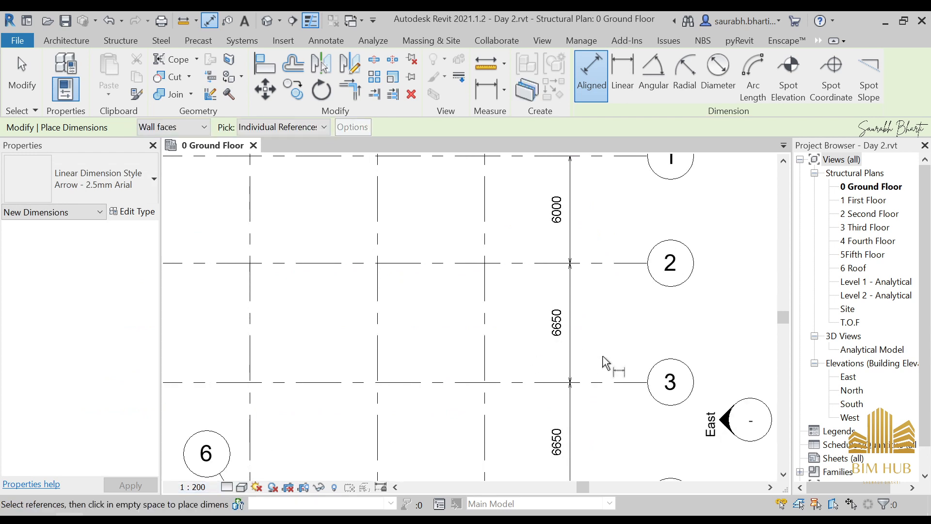
{"action": "scroll", "coordinate": [591, 204], "scroll_direction": "down", "scroll_amount": 2}
{"action": "middle_click_drag", "start_coordinate": [585, 312], "coordinate": [565, 358]}
{"action": "key", "text": "Escape"}
{"action": "key", "text": "Escape"}
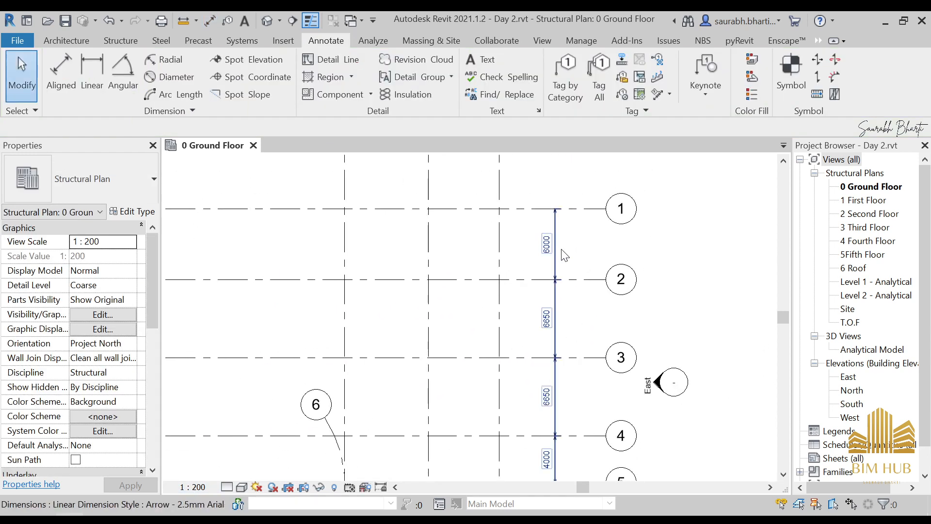
{"action": "middle_click_drag", "start_coordinate": [580, 242], "coordinate": [587, 212]}
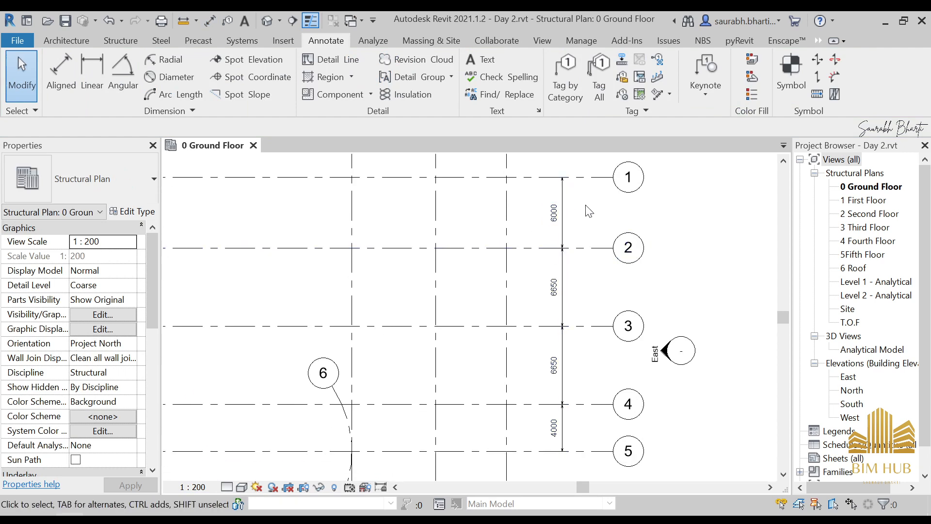
{"action": "middle_click_drag", "start_coordinate": [588, 275], "coordinate": [601, 268]}
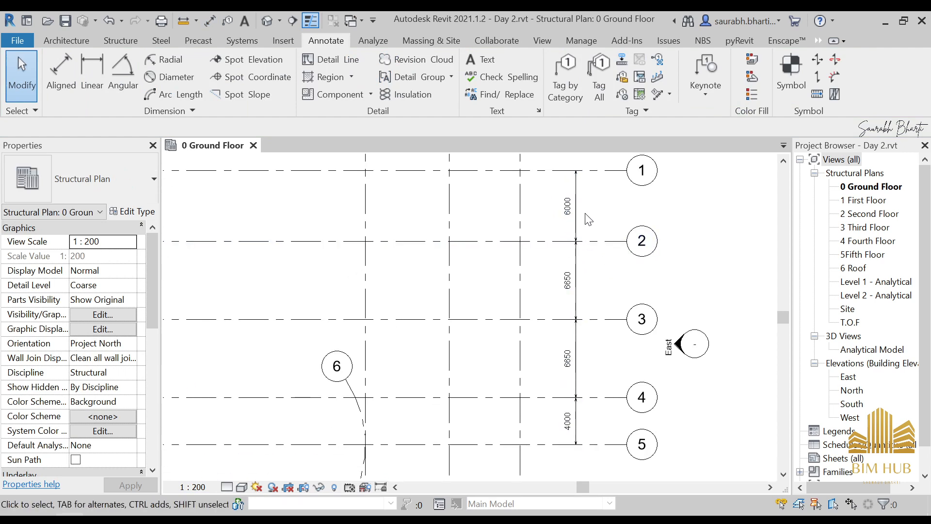
{"action": "scroll", "coordinate": [553, 231], "scroll_direction": "down", "scroll_amount": 1}
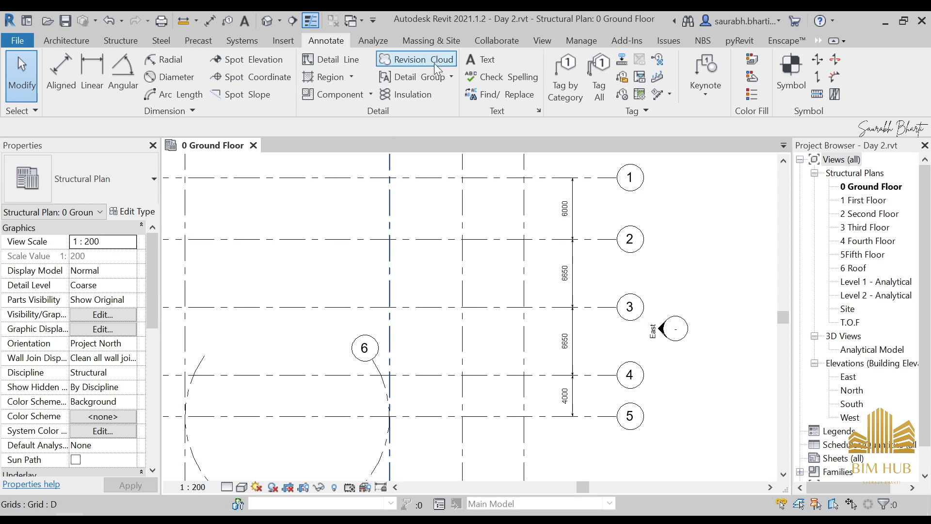
- Open the project units, review the Structural discipline's unit formats, and return to the Common discipline
{"action": "left_click", "coordinate": [573, 38]}
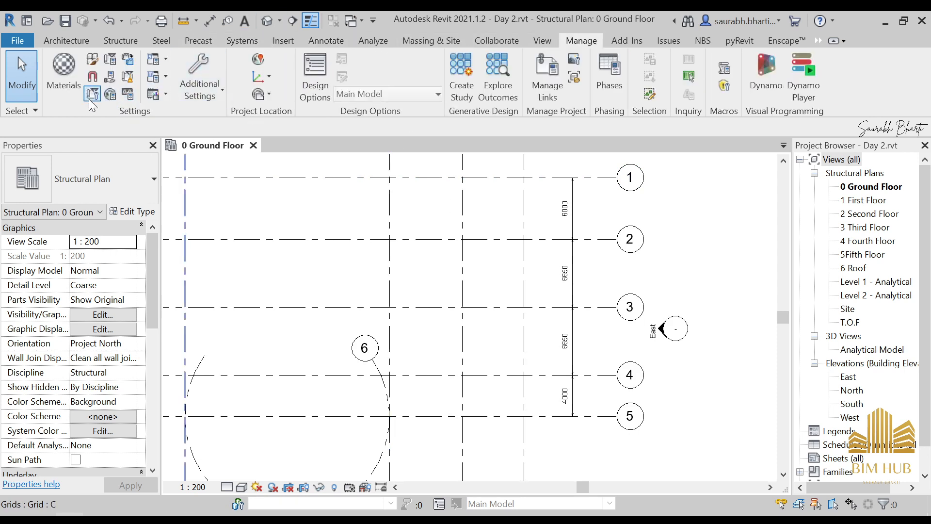
{"action": "left_click", "coordinate": [127, 94]}
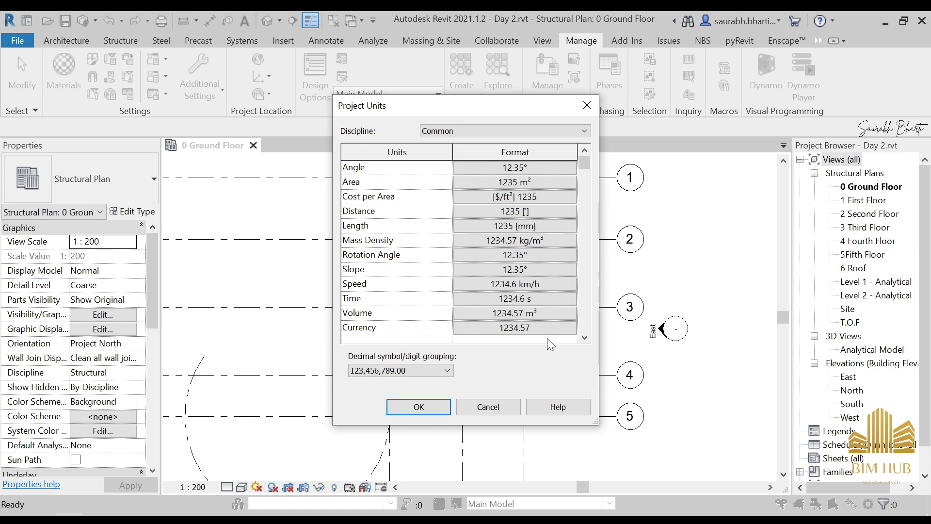
{"action": "left_click", "coordinate": [479, 129]}
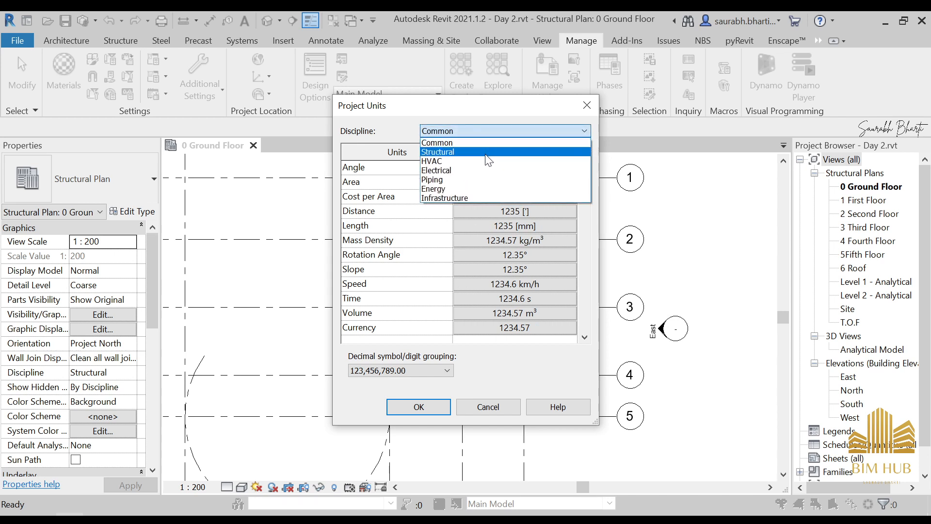
{"action": "left_click", "coordinate": [488, 152]}
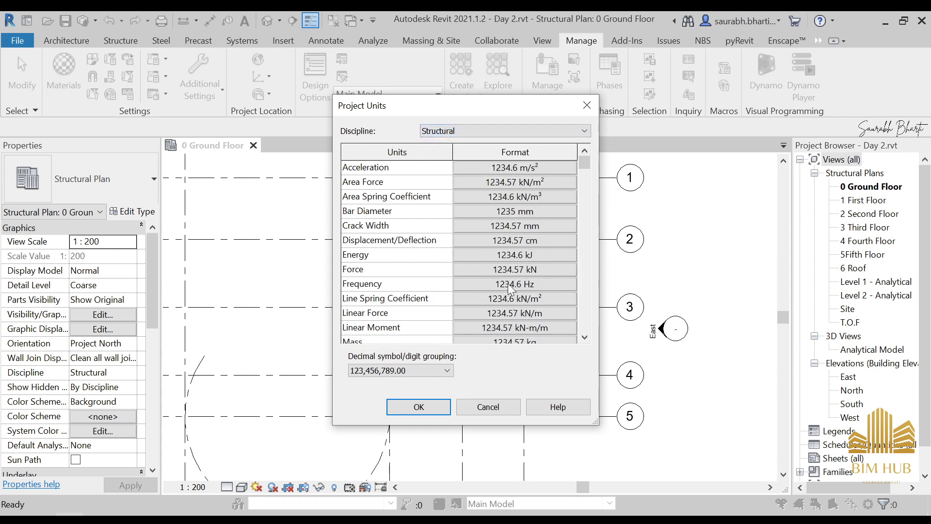
{"action": "left_click", "coordinate": [534, 136]}
{"action": "left_click", "coordinate": [493, 142]}
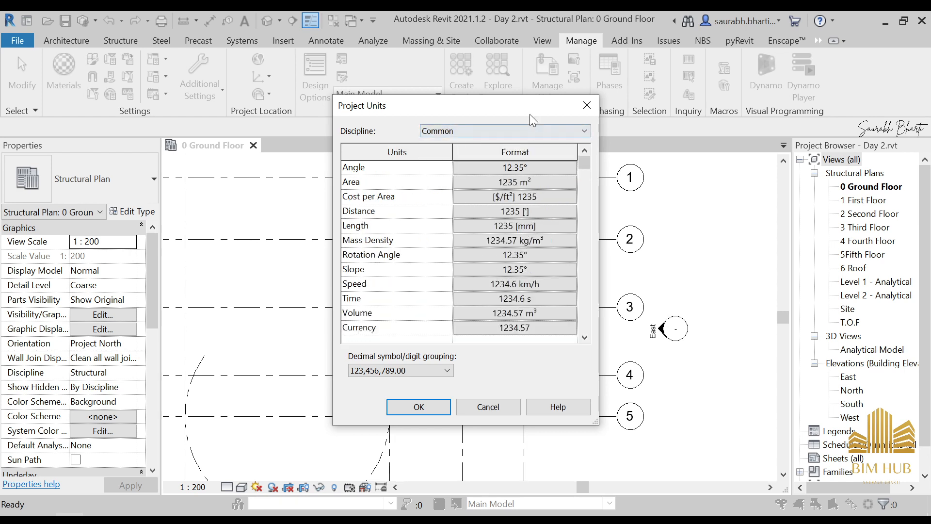
- Set the project's Length units to Meters, apply the change, and check the grid dimensions in the plan
{"action": "left_click_drag", "start_coordinate": [530, 115], "coordinate": [796, 127]}
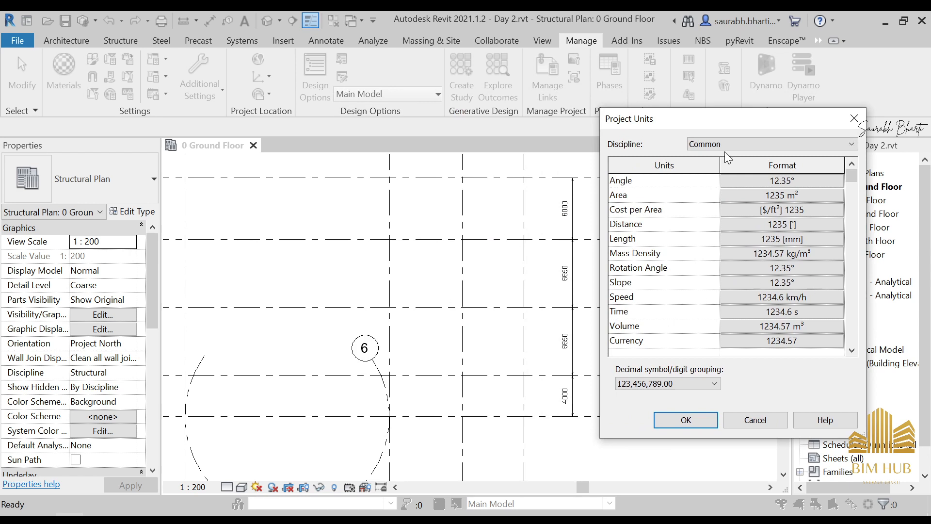
{"action": "left_click_drag", "start_coordinate": [718, 121], "coordinate": [700, 113]}
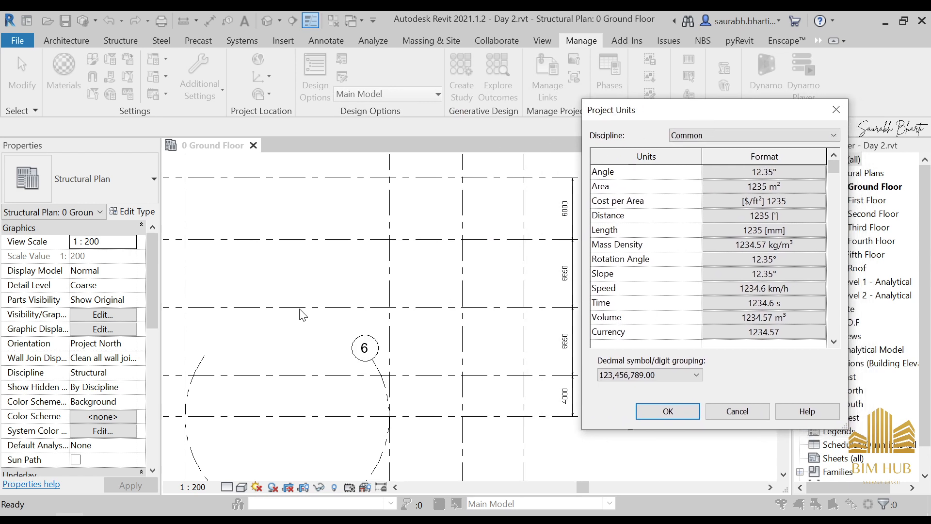
{"action": "left_click", "coordinate": [755, 231]}
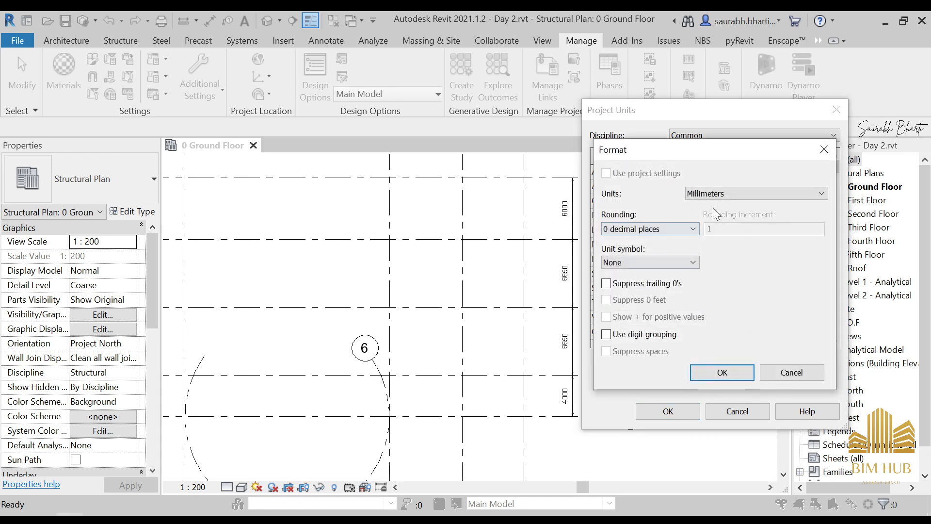
{"action": "left_click", "coordinate": [723, 194]}
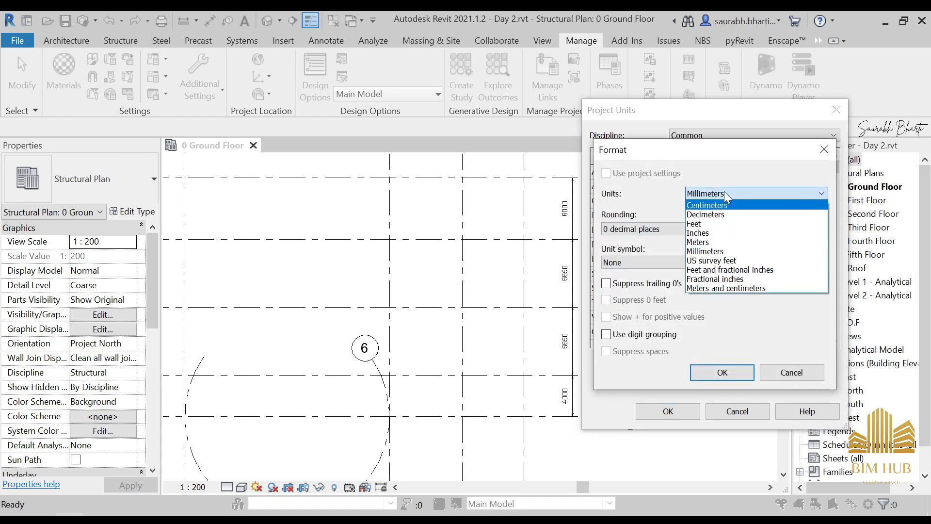
{"action": "left_click", "coordinate": [703, 242]}
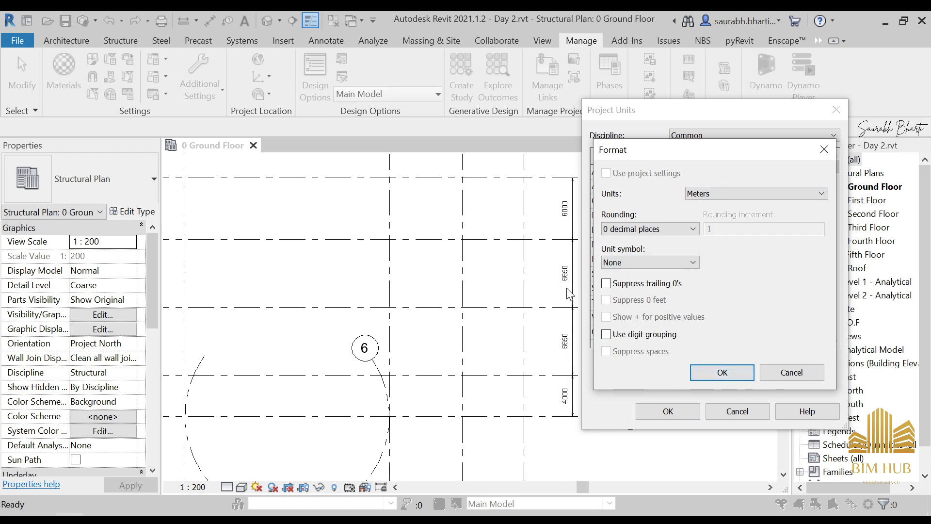
{"action": "left_click", "coordinate": [723, 372]}
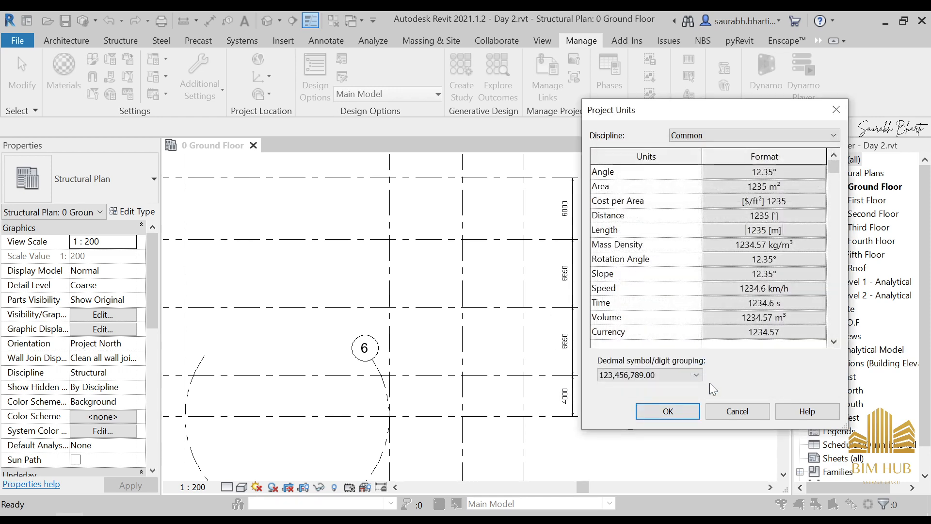
{"action": "left_click", "coordinate": [668, 411]}
{"action": "scroll", "coordinate": [570, 386], "scroll_direction": "up", "scroll_amount": 5}
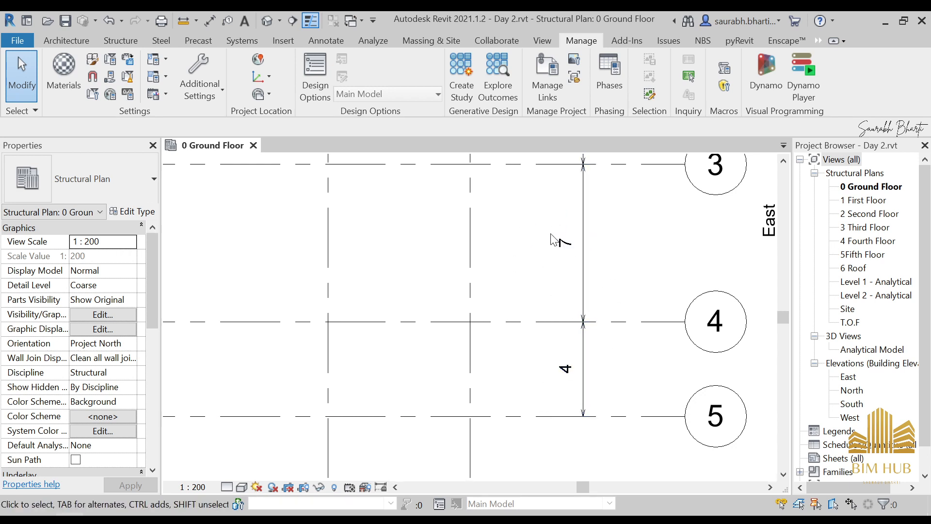
{"action": "scroll", "coordinate": [552, 238], "scroll_direction": "down", "scroll_amount": 4}
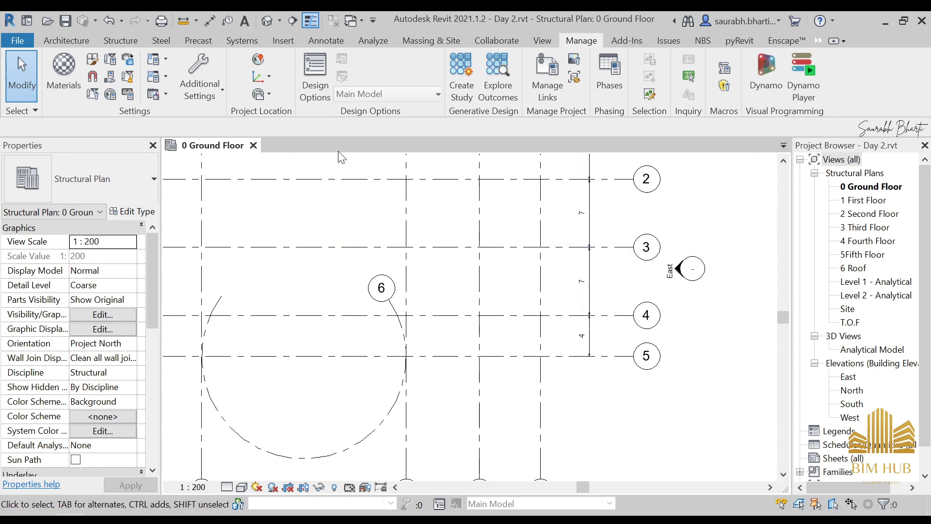
{"action": "scroll", "coordinate": [564, 272], "scroll_direction": "down", "scroll_amount": 3}
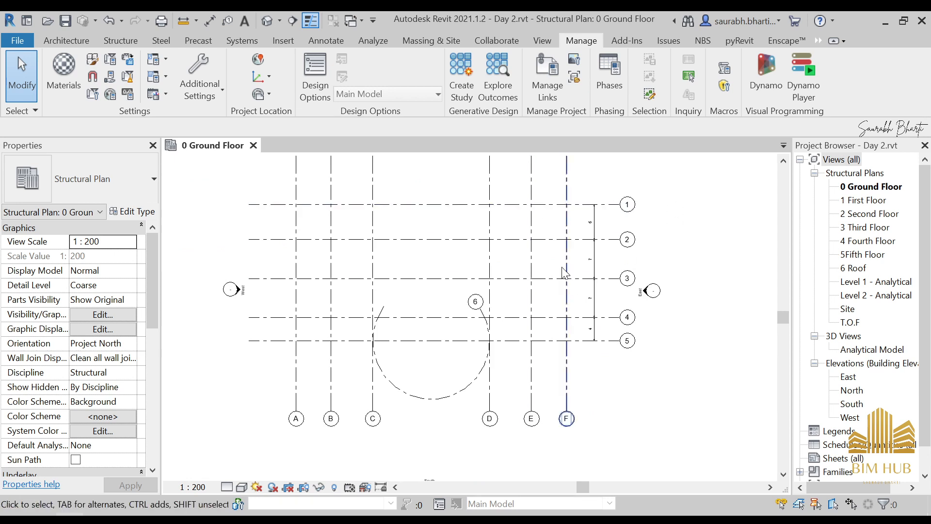
- Set the project's Length units to Millimeters in the Common discipline and apply the change to the project
{"action": "left_click", "coordinate": [128, 93]}
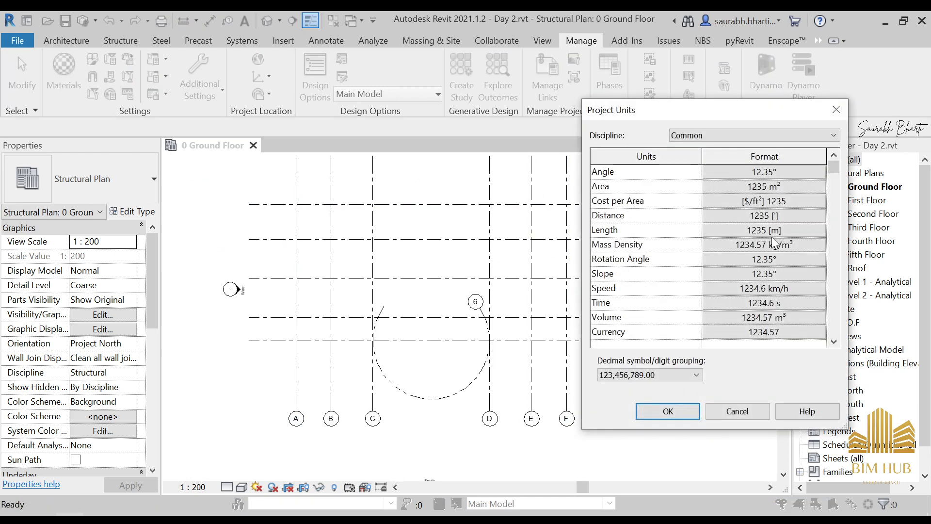
{"action": "left_click", "coordinate": [759, 230]}
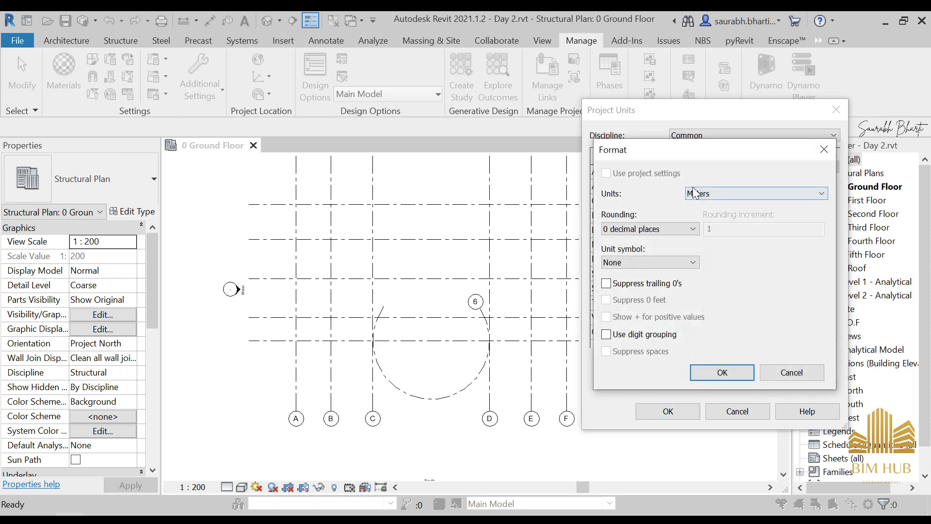
{"action": "left_click", "coordinate": [694, 193]}
{"action": "left_click", "coordinate": [715, 242]}
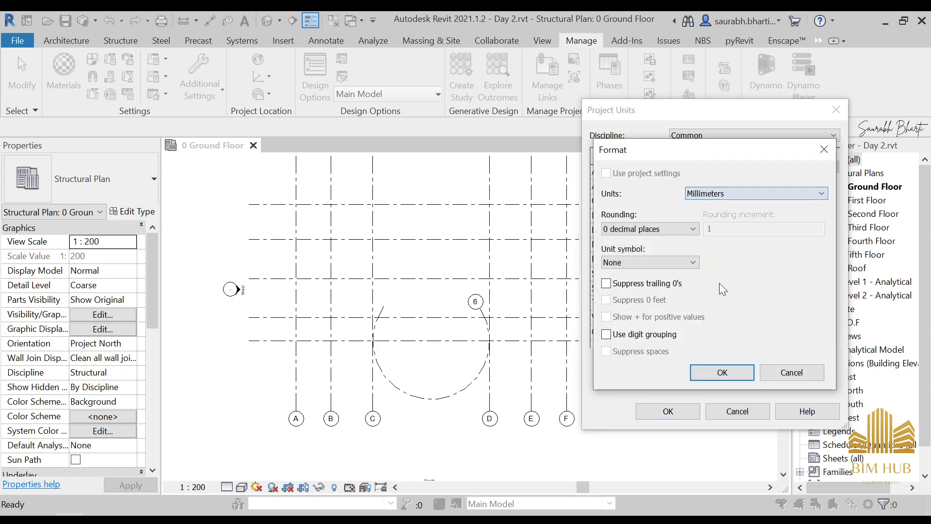
{"action": "left_click", "coordinate": [722, 372]}
{"action": "left_click", "coordinate": [679, 411]}
- Check the dimension string across horizontal grids 1 to 5 and delete it from the ground floor plan
{"action": "scroll", "coordinate": [547, 291], "scroll_direction": "up", "scroll_amount": 4}
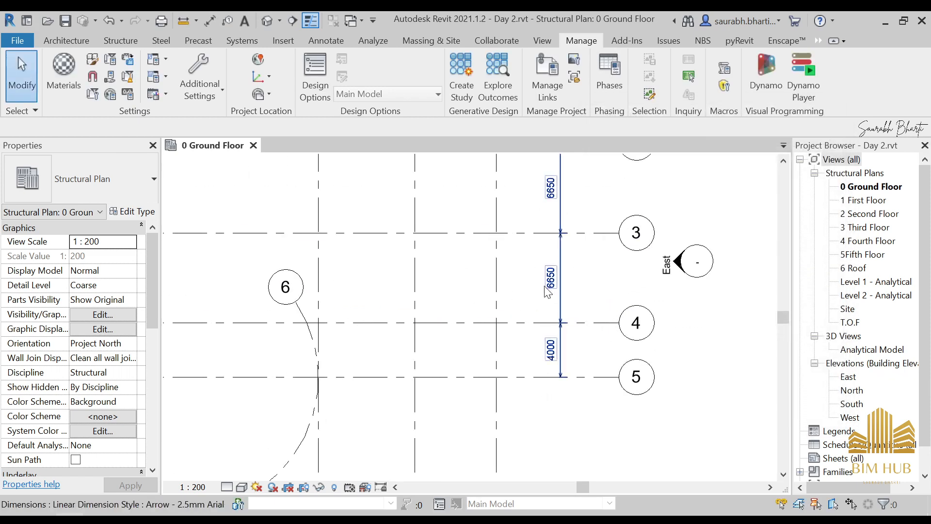
{"action": "left_click", "coordinate": [560, 286]}
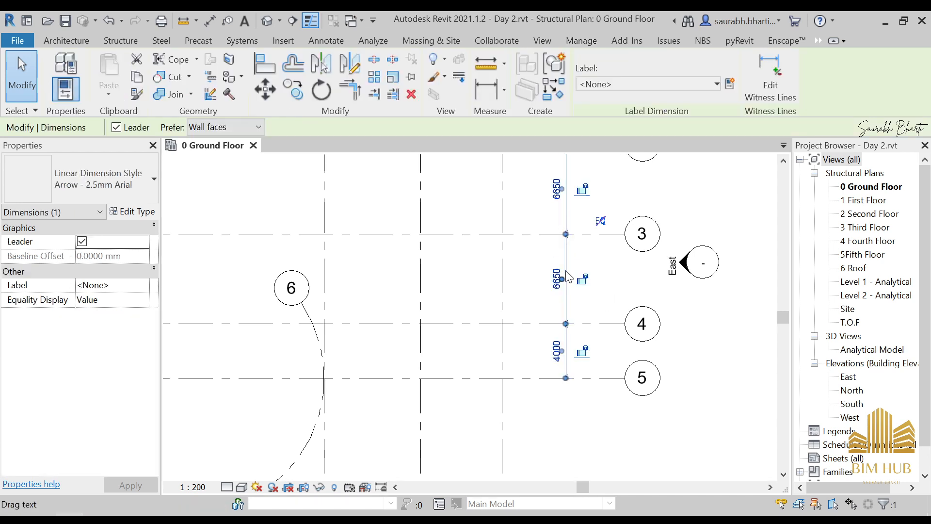
{"action": "key", "text": "Escape"}
{"action": "scroll", "coordinate": [555, 295], "scroll_direction": "down", "scroll_amount": 3}
{"action": "middle_click_drag", "start_coordinate": [398, 306], "coordinate": [469, 313]}
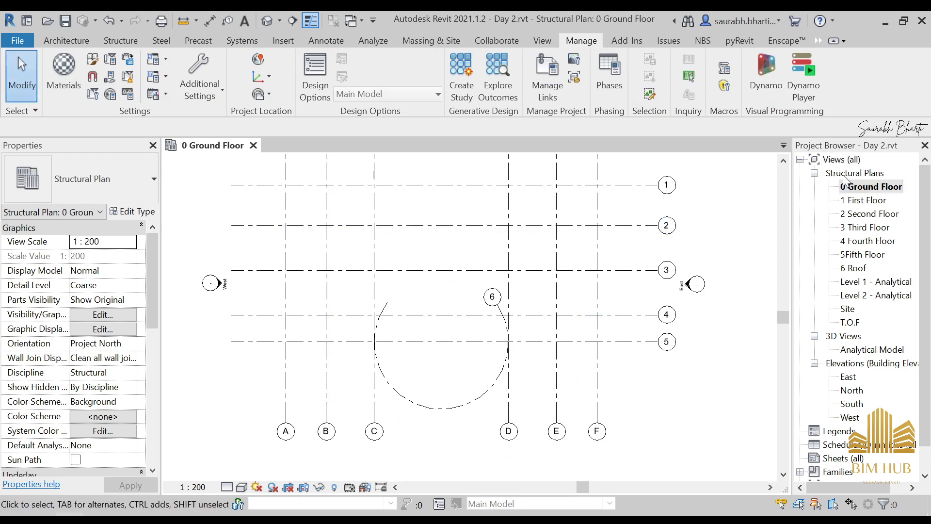
{"action": "scroll", "coordinate": [448, 265], "scroll_direction": "down", "scroll_amount": 2}
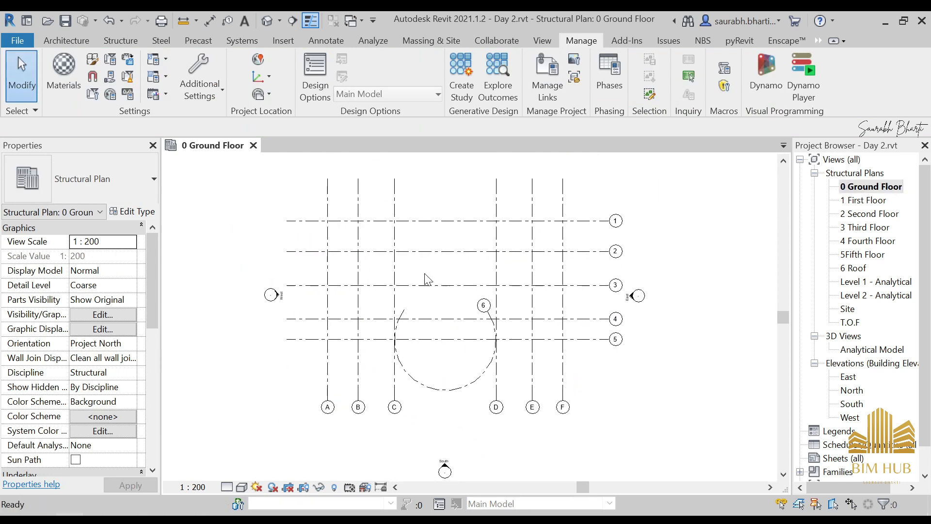
{"action": "scroll", "coordinate": [406, 329], "scroll_direction": "up", "scroll_amount": 1}
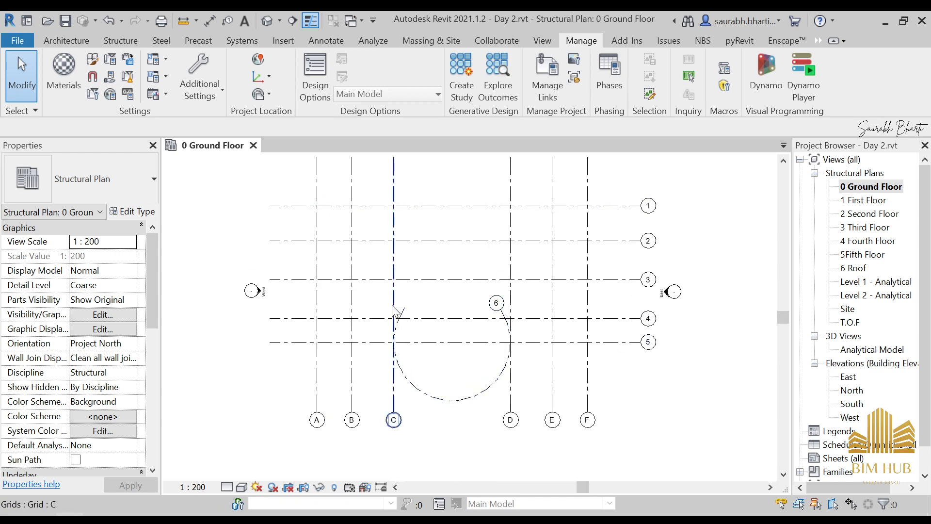
- Start placing a vertical structural column and choose the M_Concrete-Rectangular-Column type 450 x 600mm
{"action": "left_click", "coordinate": [68, 43]}
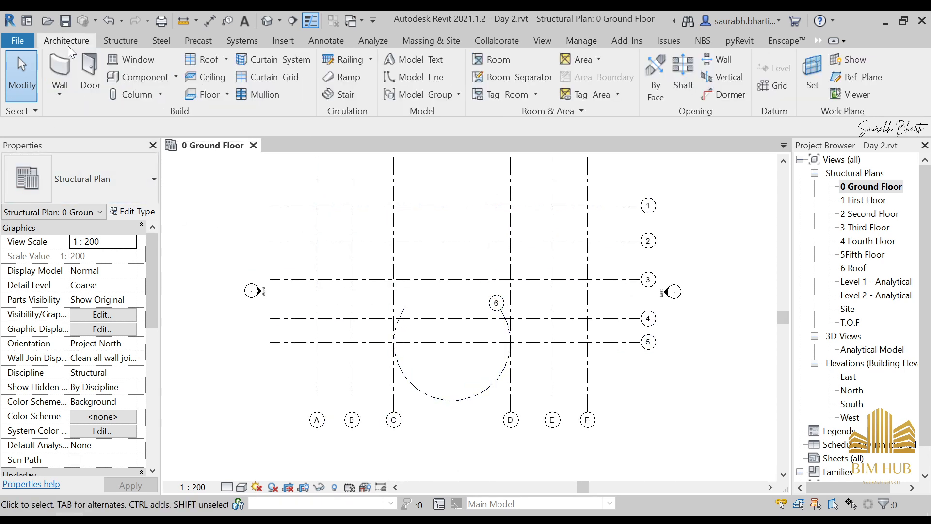
{"action": "left_click", "coordinate": [135, 39]}
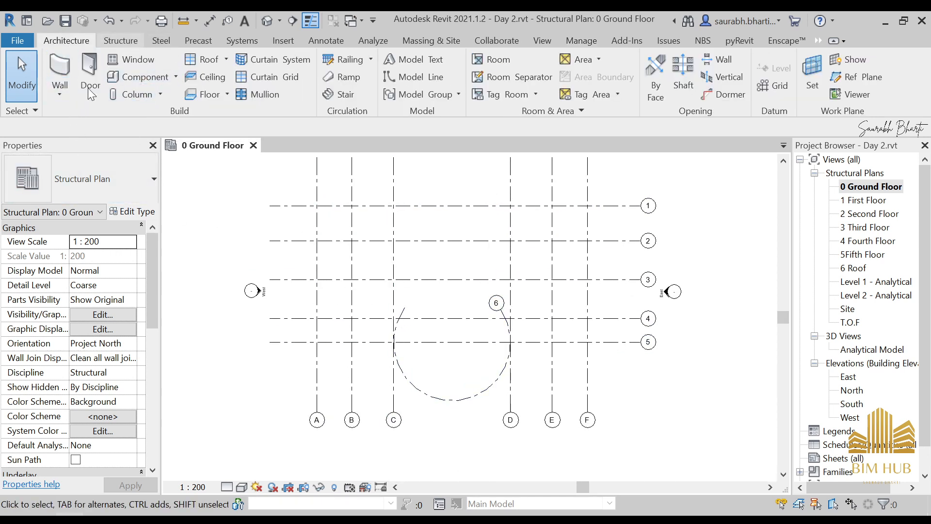
{"action": "left_click", "coordinate": [106, 75]}
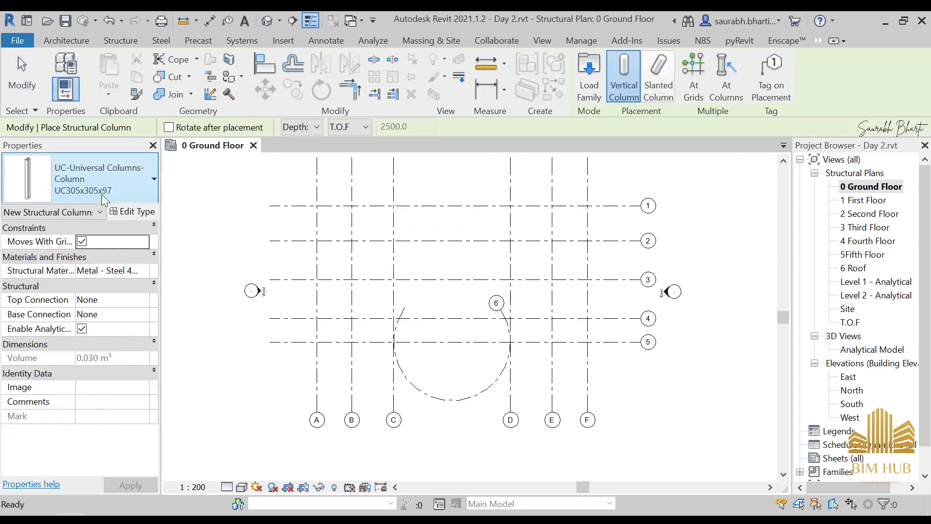
{"action": "left_click", "coordinate": [107, 183]}
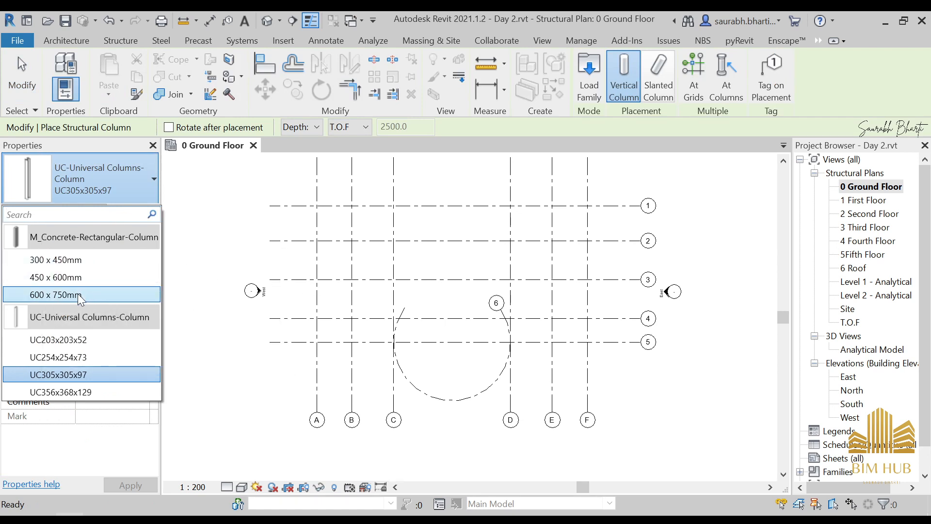
{"action": "left_click", "coordinate": [100, 189]}
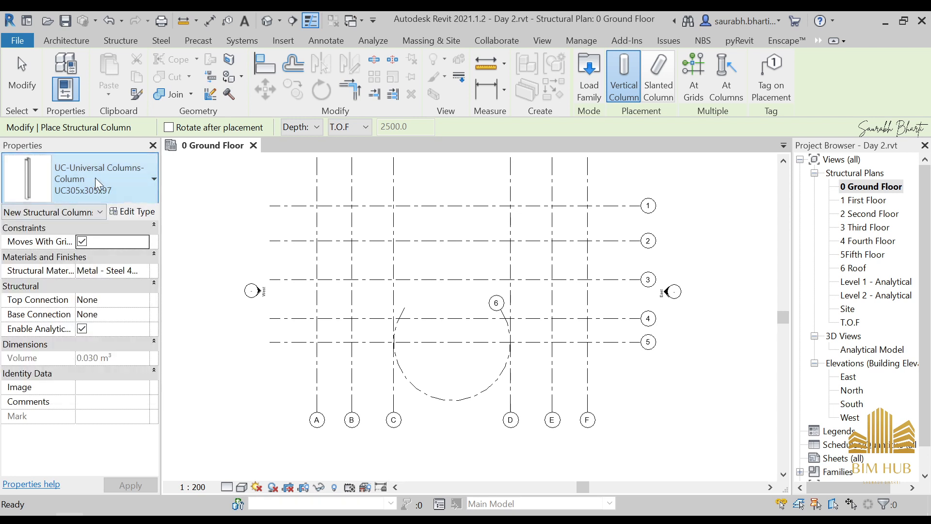
{"action": "left_click", "coordinate": [95, 178]}
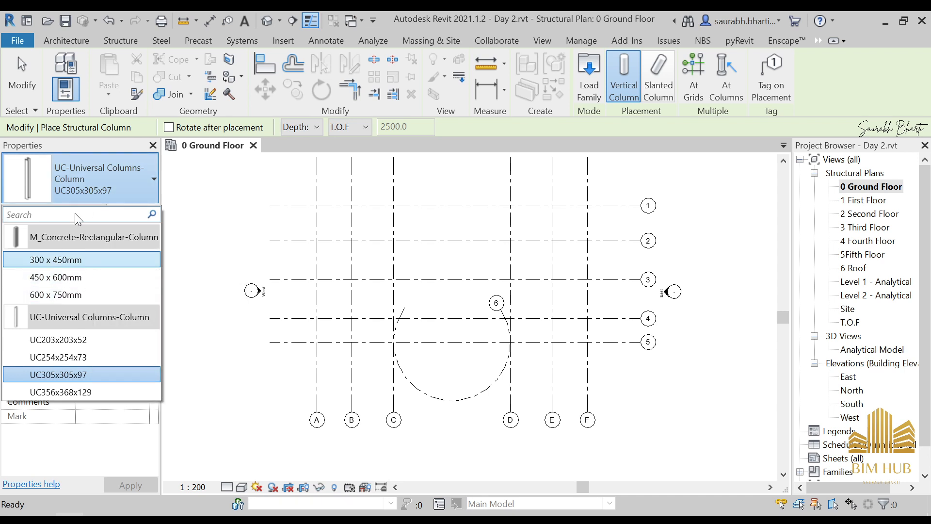
{"action": "left_click", "coordinate": [69, 279]}
- Duplicate the 450 x 600mm concrete column type under the name 600 x 600mm
{"action": "left_click", "coordinate": [130, 210]}
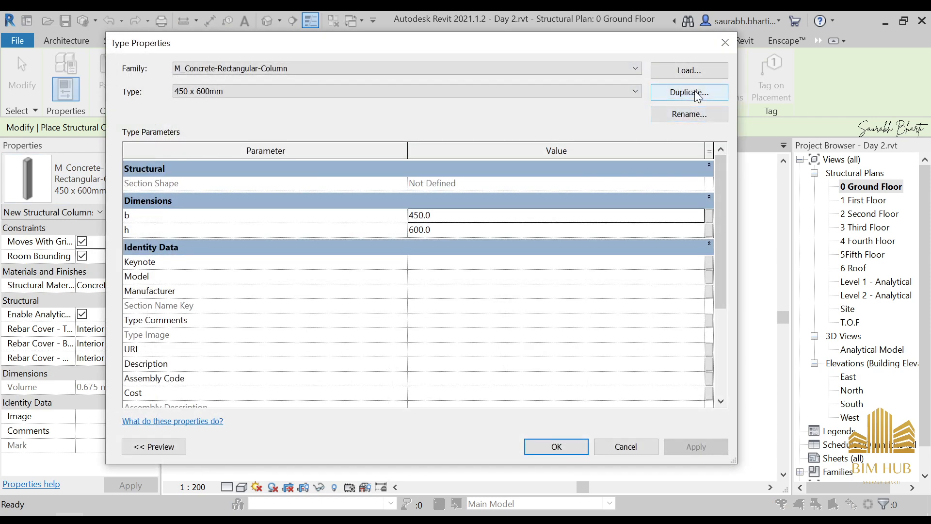
{"action": "left_click", "coordinate": [689, 92]}
{"action": "left_click", "coordinate": [371, 214]}
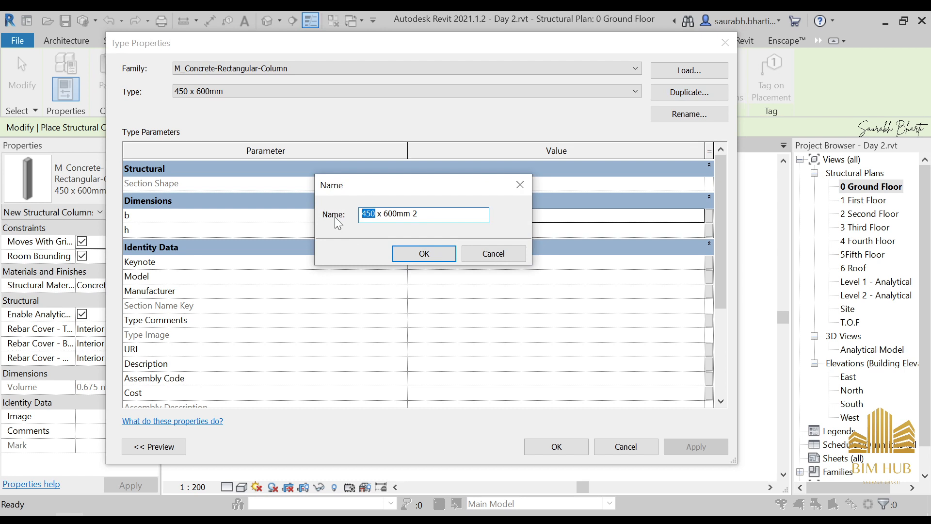
{"action": "type", "text": "600"}
{"action": "key", "text": "Return"}
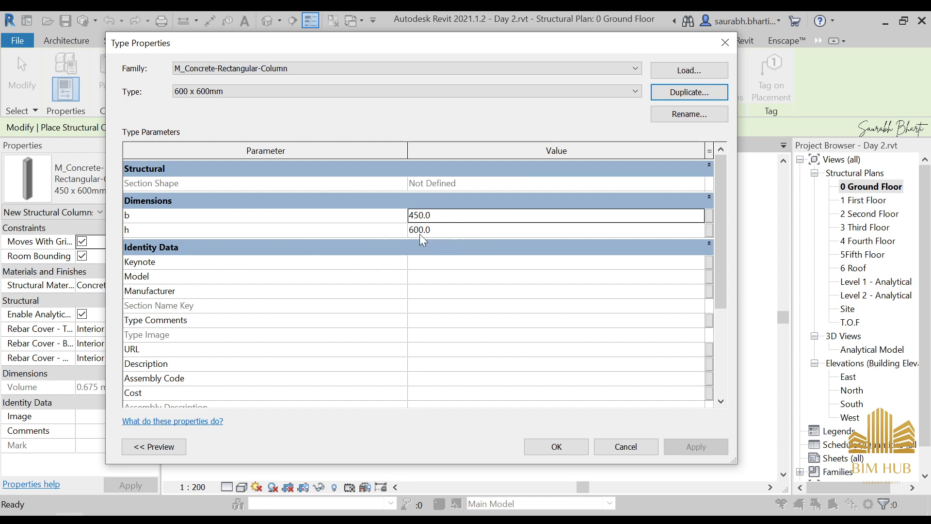
- Set dimension b of the 600 x 600mm column type to 600 and accept the type properties
{"action": "left_click", "coordinate": [431, 216]}
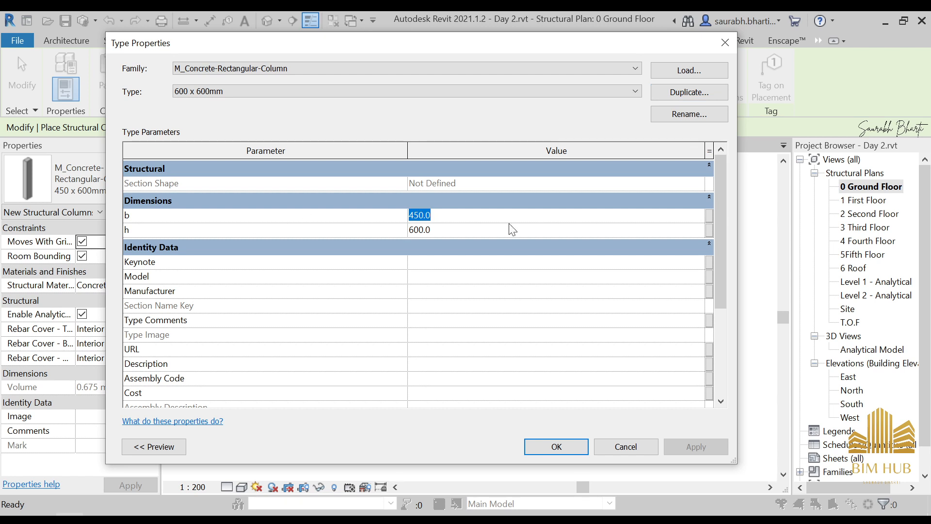
{"action": "type", "text": "600"}
{"action": "key", "text": "Tab"}
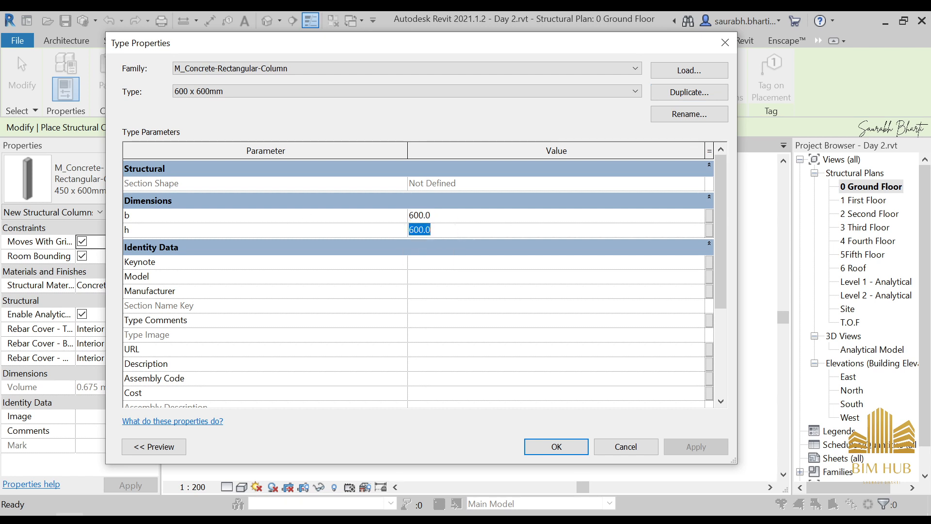
{"action": "left_click", "coordinate": [458, 221]}
{"action": "key", "text": "Tab"}
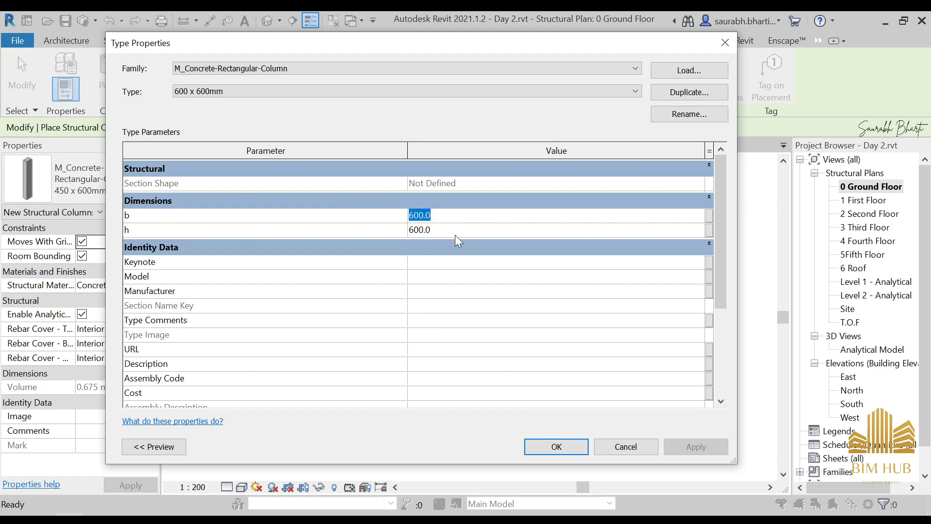
{"action": "left_click", "coordinate": [559, 453]}
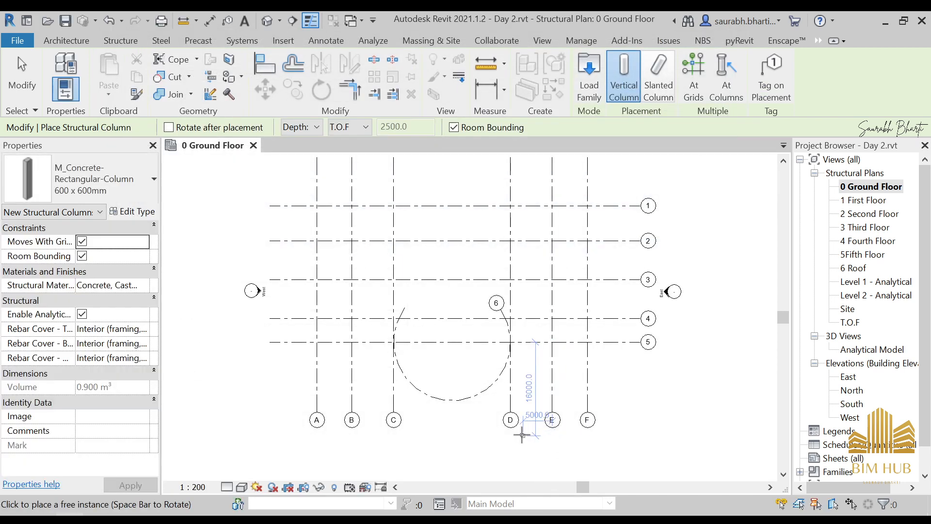
- Select the 600 x 600mm concrete rectangular column type and place a column at the intersection of grids B and 1
{"action": "middle_click_drag", "start_coordinate": [385, 287], "coordinate": [349, 326]}
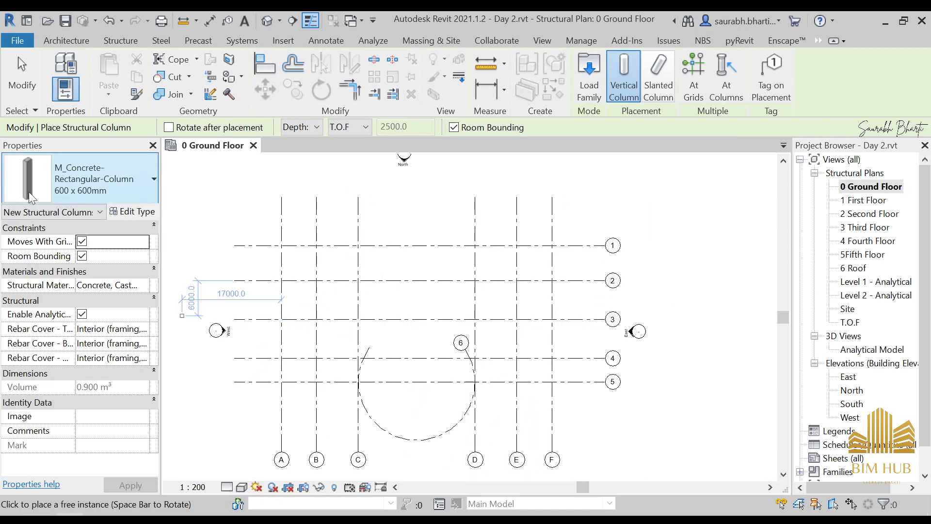
{"action": "left_click", "coordinate": [63, 196]}
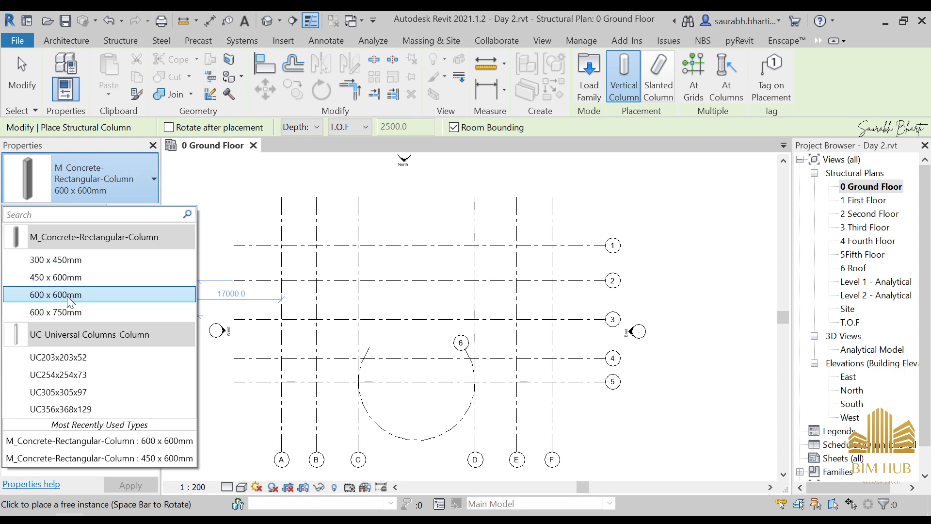
{"action": "left_click", "coordinate": [129, 293]}
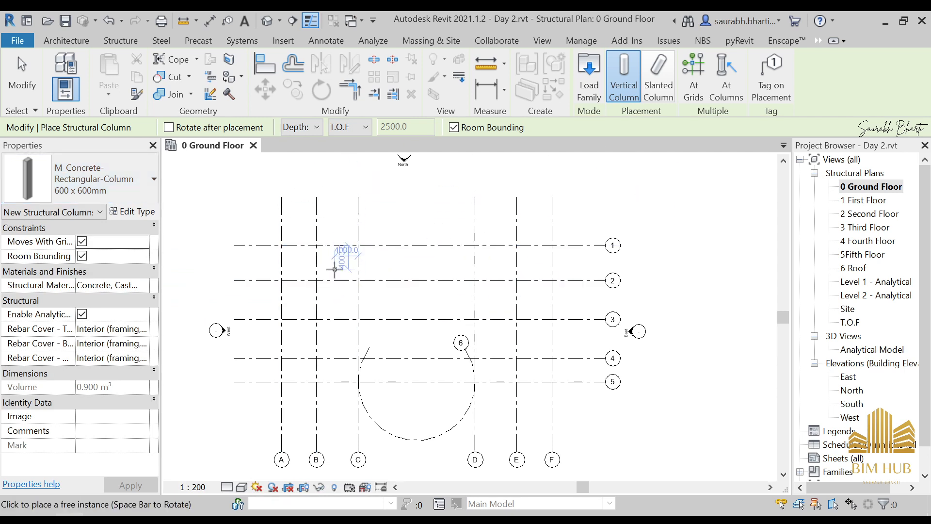
{"action": "scroll", "coordinate": [332, 264], "scroll_direction": "up", "scroll_amount": 2}
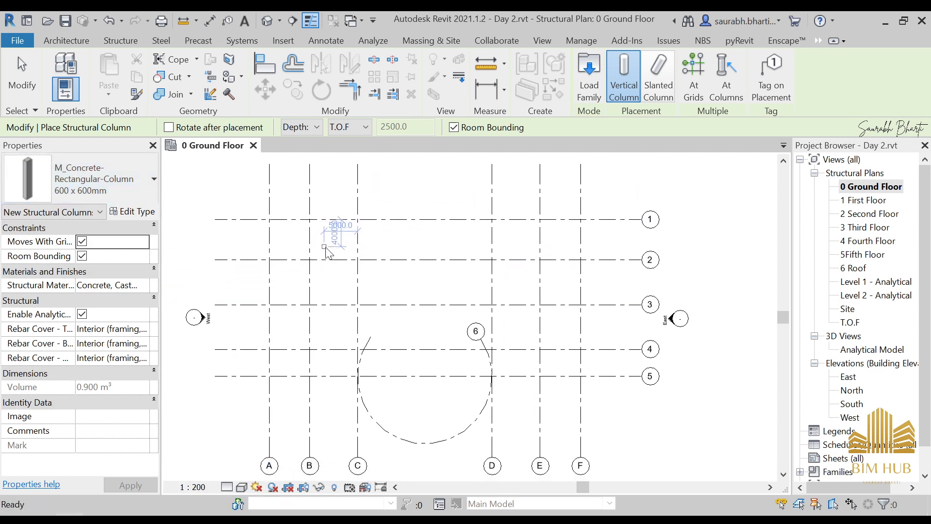
{"action": "scroll", "coordinate": [319, 240], "scroll_direction": "up", "scroll_amount": 5}
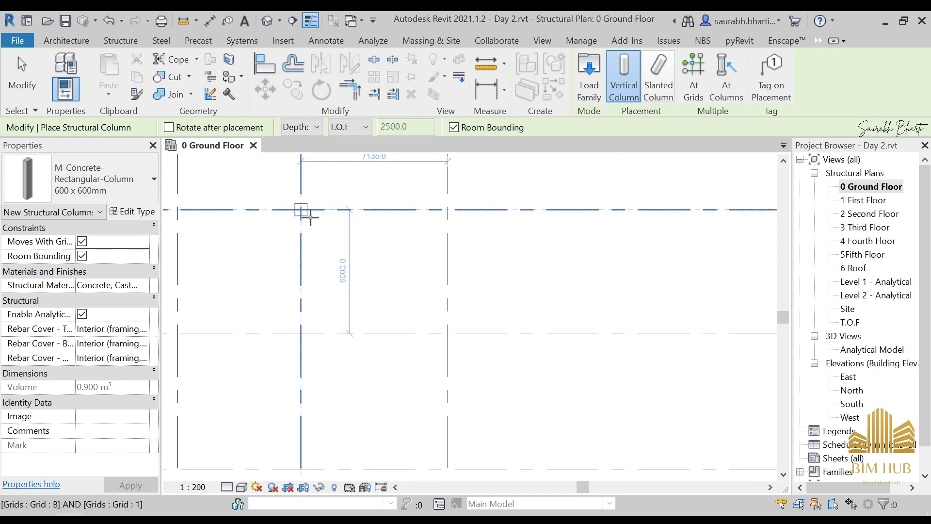
{"action": "scroll", "coordinate": [308, 213], "scroll_direction": "down", "scroll_amount": 5}
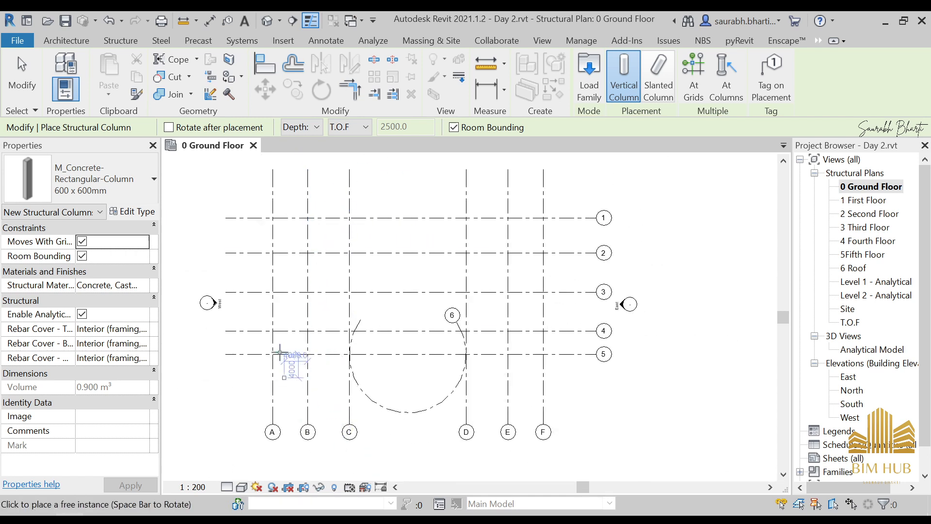
{"action": "scroll", "coordinate": [303, 228], "scroll_direction": "up", "scroll_amount": 5}
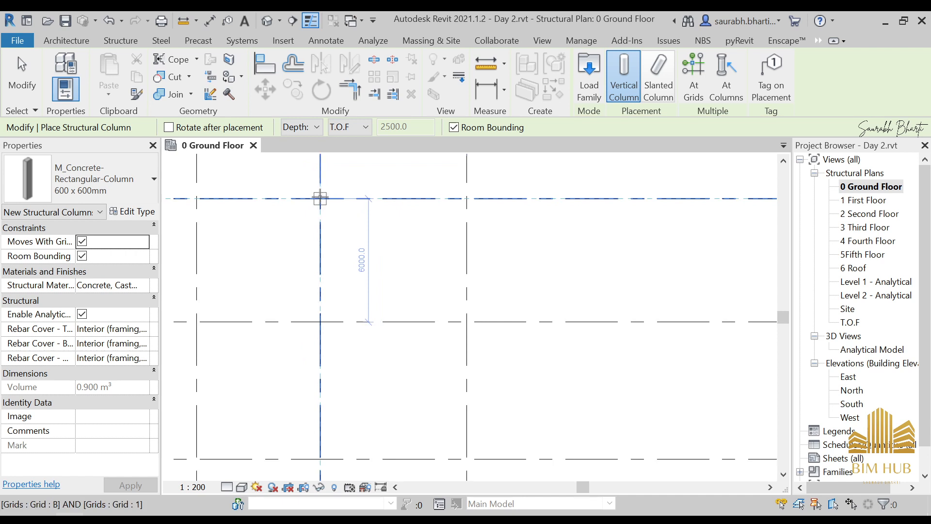
{"action": "left_click", "coordinate": [320, 198]}
- Place a 600 x 600mm concrete column at the intersection of grids C and 1
{"action": "scroll", "coordinate": [318, 224], "scroll_direction": "down", "scroll_amount": 4}
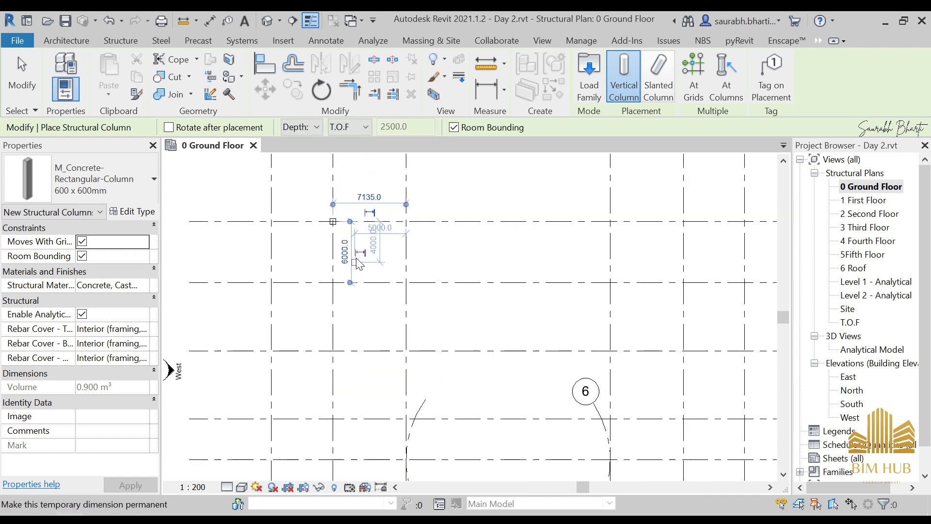
{"action": "middle_click_drag", "start_coordinate": [388, 324], "coordinate": [370, 291]}
{"action": "middle_click_drag", "start_coordinate": [386, 350], "coordinate": [381, 263]}
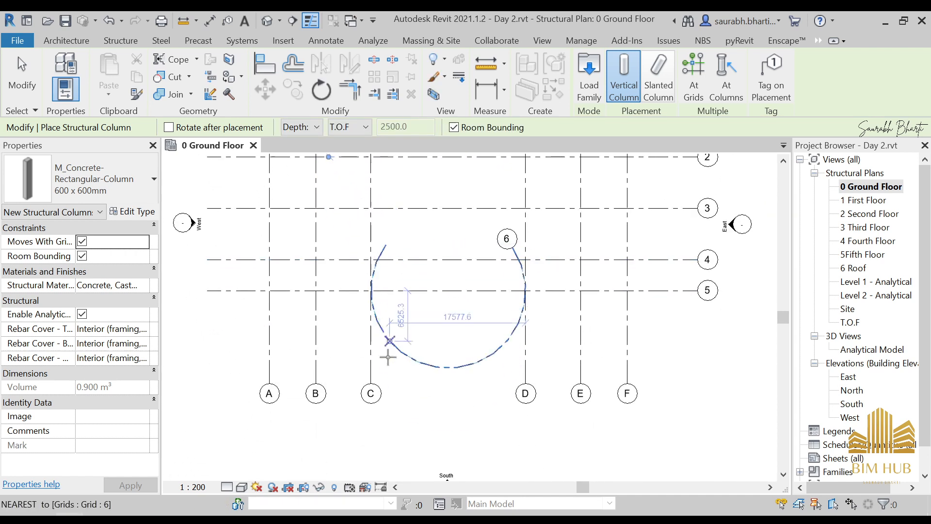
{"action": "middle_click_drag", "start_coordinate": [359, 221], "coordinate": [338, 375]}
{"action": "scroll", "coordinate": [348, 265], "scroll_direction": "up", "scroll_amount": 5}
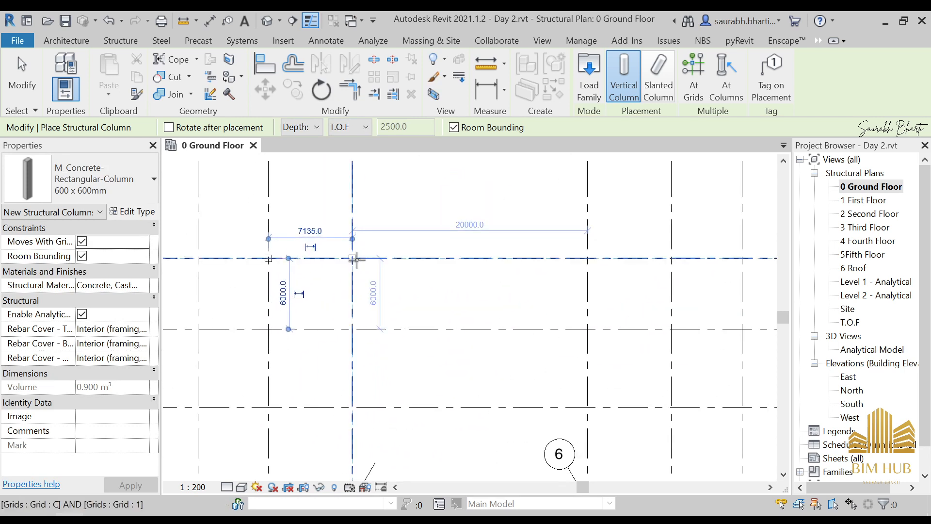
{"action": "left_click", "coordinate": [350, 256]}
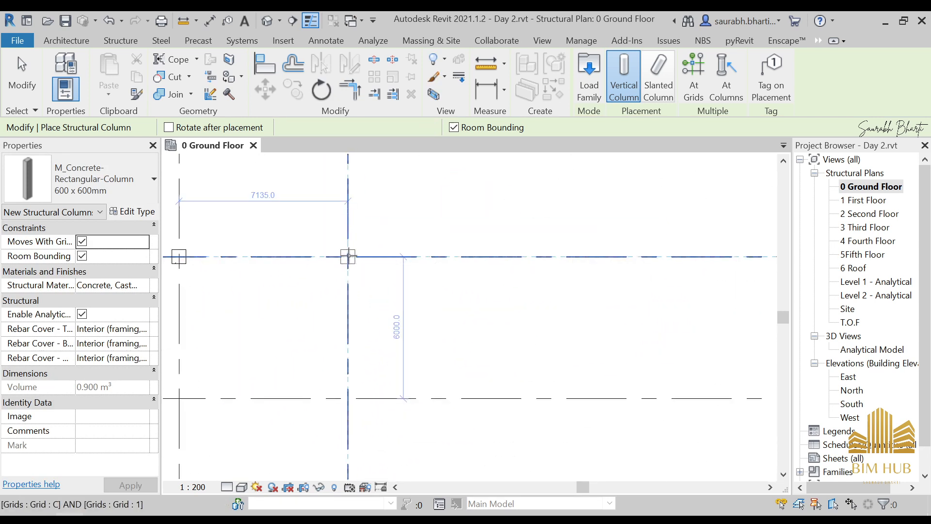
- Place a 600 x 600mm concrete column at the intersection of grids D and 1
{"action": "scroll", "coordinate": [458, 303], "scroll_direction": "down", "scroll_amount": 4}
{"action": "middle_click_drag", "start_coordinate": [480, 315], "coordinate": [316, 302]}
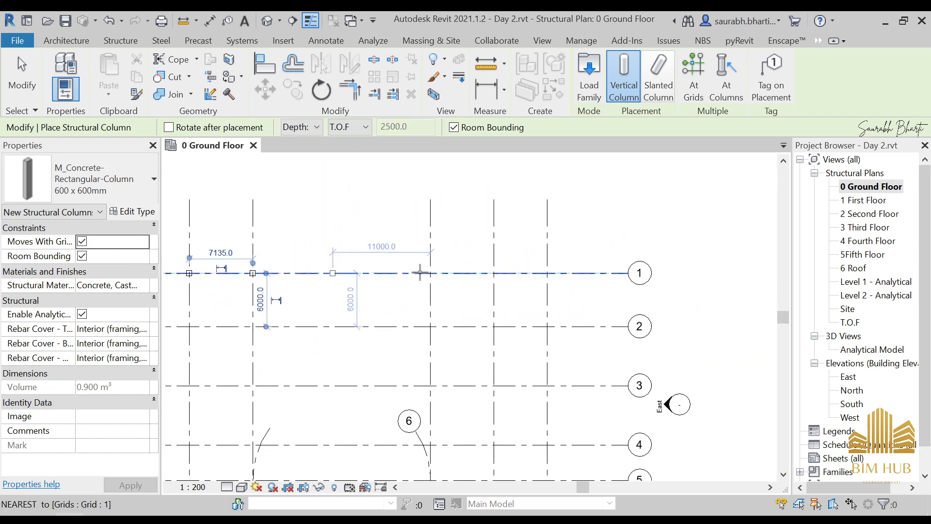
{"action": "scroll", "coordinate": [463, 269], "scroll_direction": "down", "scroll_amount": 3}
{"action": "scroll", "coordinate": [446, 276], "scroll_direction": "up", "scroll_amount": 1}
{"action": "middle_click_drag", "start_coordinate": [459, 467], "coordinate": [463, 406]}
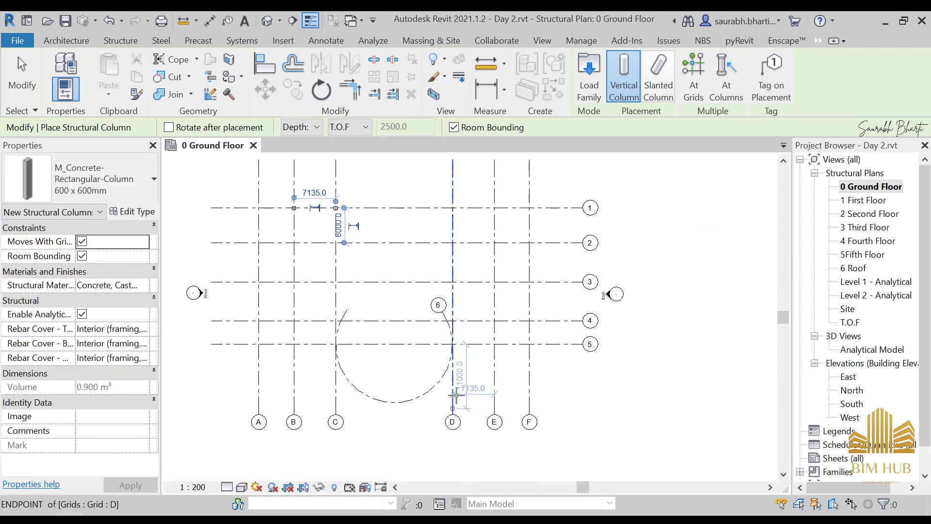
{"action": "scroll", "coordinate": [453, 208], "scroll_direction": "up", "scroll_amount": 3}
{"action": "left_click", "coordinate": [445, 198]}
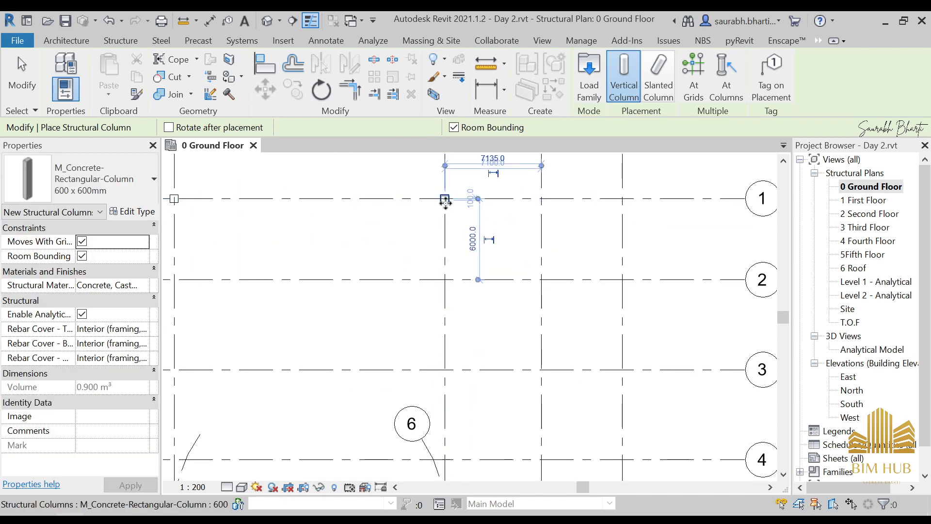
- Place a 600 x 600mm concrete column at the intersection of grids E and 1
{"action": "scroll", "coordinate": [515, 399], "scroll_direction": "down", "scroll_amount": 3}
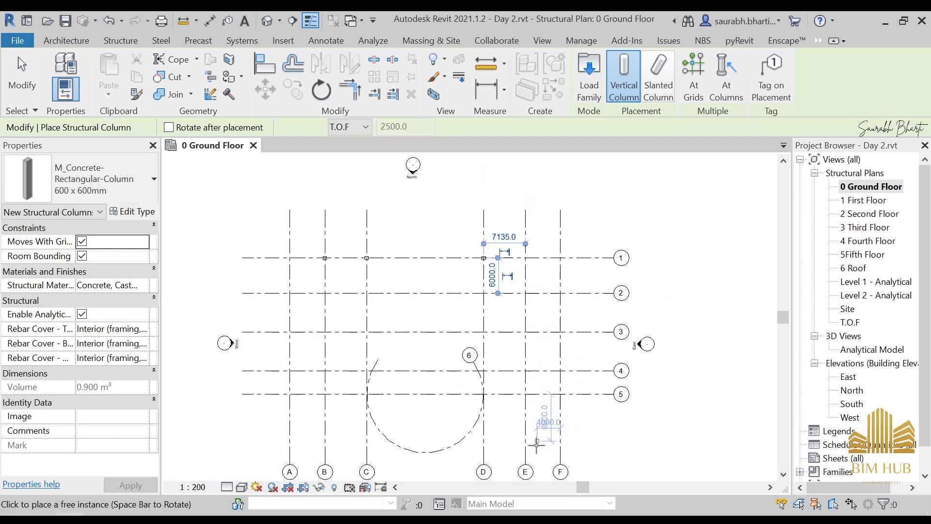
{"action": "scroll", "coordinate": [525, 258], "scroll_direction": "up", "scroll_amount": 5}
{"action": "scroll", "coordinate": [523, 295], "scroll_direction": "down", "scroll_amount": 1}
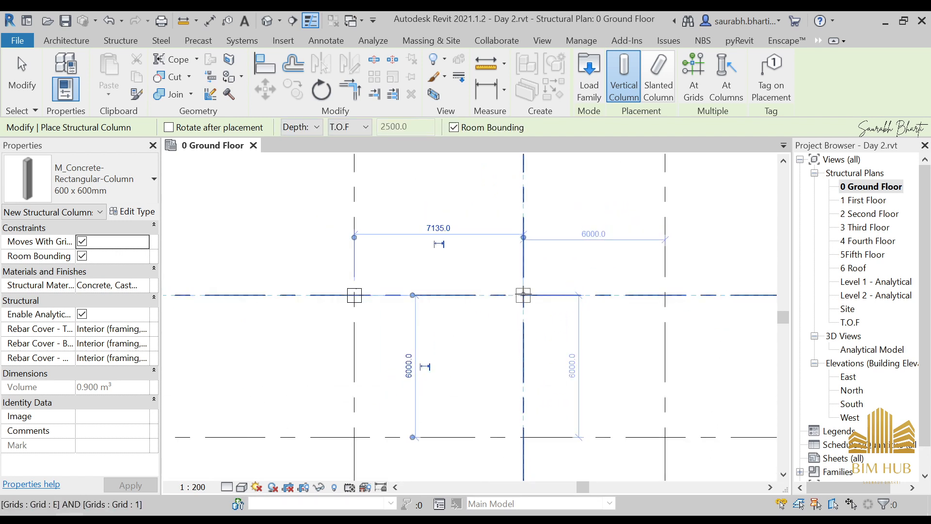
{"action": "left_click", "coordinate": [523, 295]}
{"action": "scroll", "coordinate": [523, 295], "scroll_direction": "down", "scroll_amount": 5}
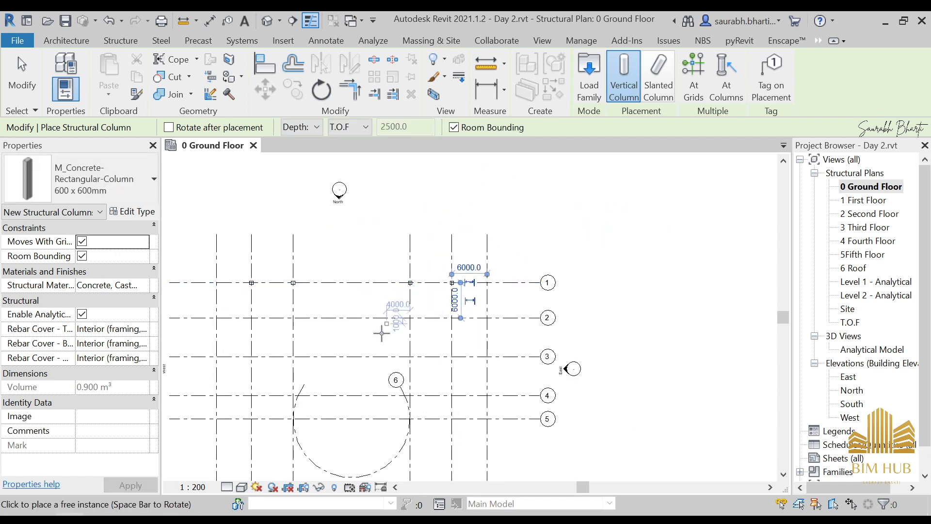
- Place a 600 x 600mm concrete column at the intersection of grids B and 5
{"action": "scroll", "coordinate": [427, 257], "scroll_direction": "down", "scroll_amount": 3}
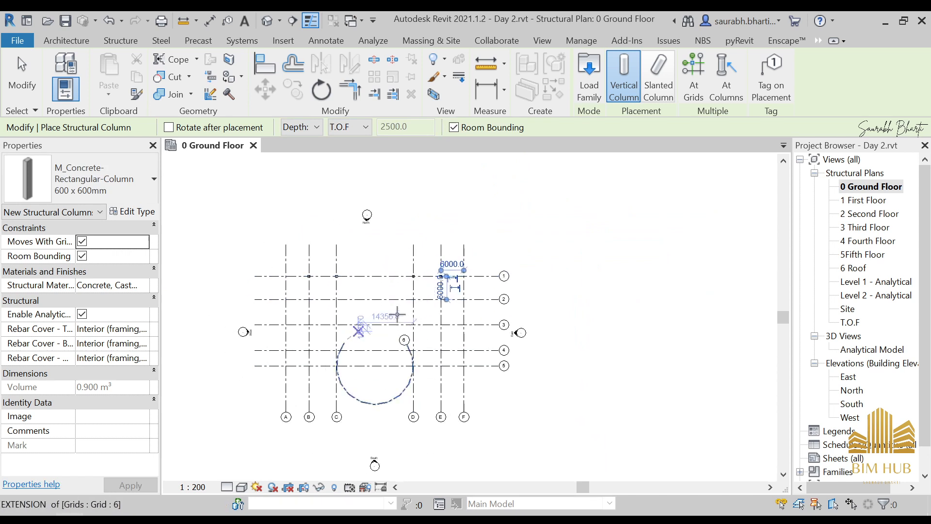
{"action": "scroll", "coordinate": [383, 359], "scroll_direction": "up", "scroll_amount": 3}
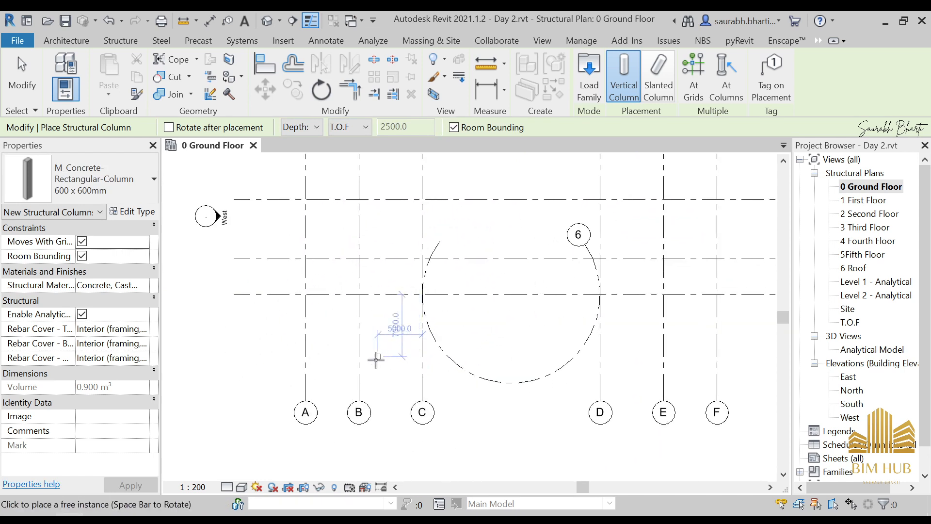
{"action": "scroll", "coordinate": [375, 359], "scroll_direction": "up", "scroll_amount": 5}
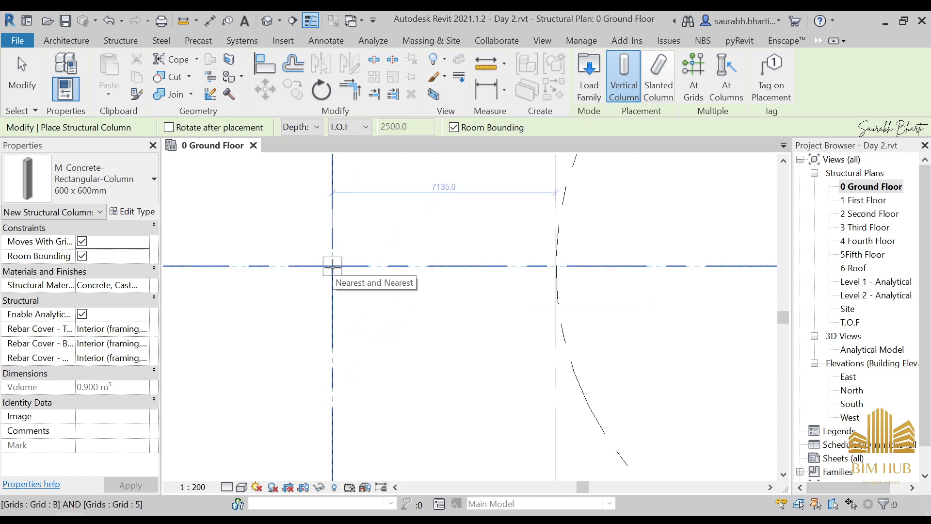
{"action": "left_click", "coordinate": [332, 266]}
{"action": "scroll", "coordinate": [558, 301], "scroll_direction": "down", "scroll_amount": 6}
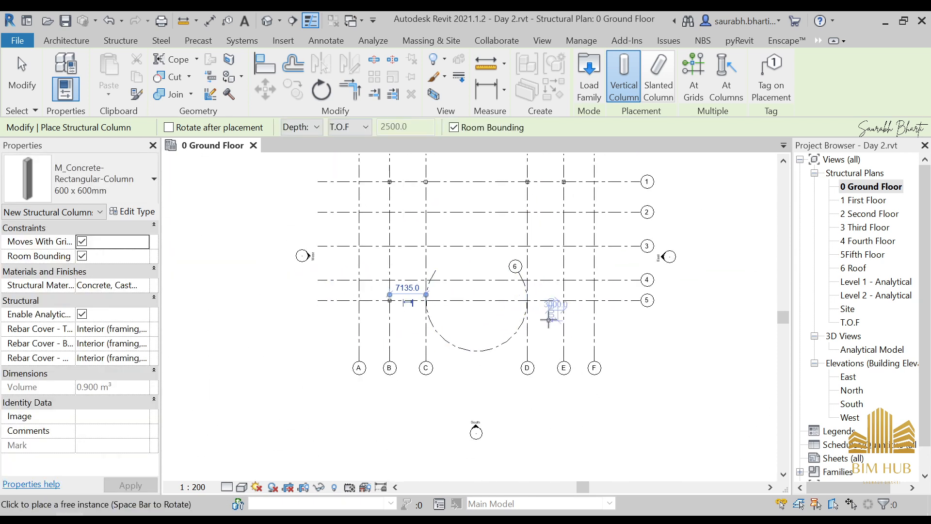
- Place a 600 x 600mm concrete column at the intersection of grids E and 5 and end the column placement
{"action": "scroll", "coordinate": [549, 320], "scroll_direction": "up", "scroll_amount": 3}
{"action": "scroll", "coordinate": [552, 315], "scroll_direction": "up", "scroll_amount": 5}
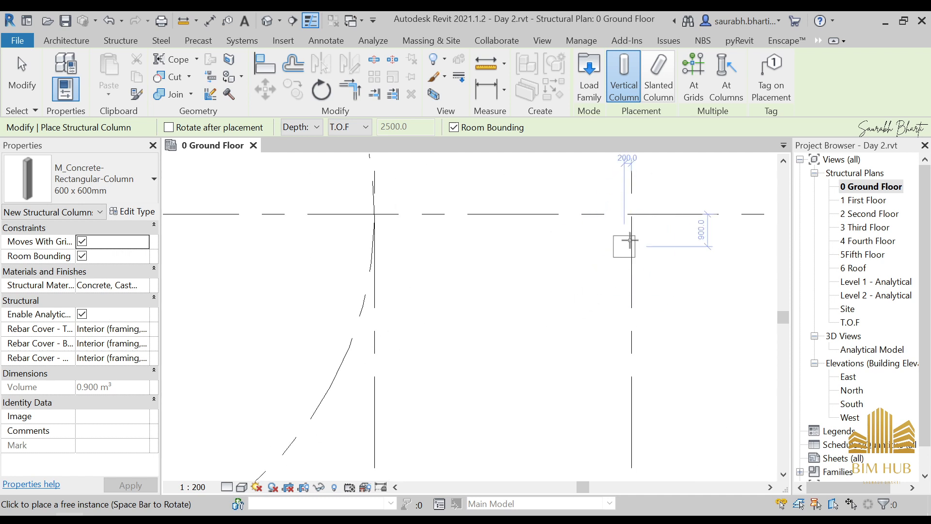
{"action": "left_click", "coordinate": [631, 213]}
{"action": "scroll", "coordinate": [455, 291], "scroll_direction": "down", "scroll_amount": 4}
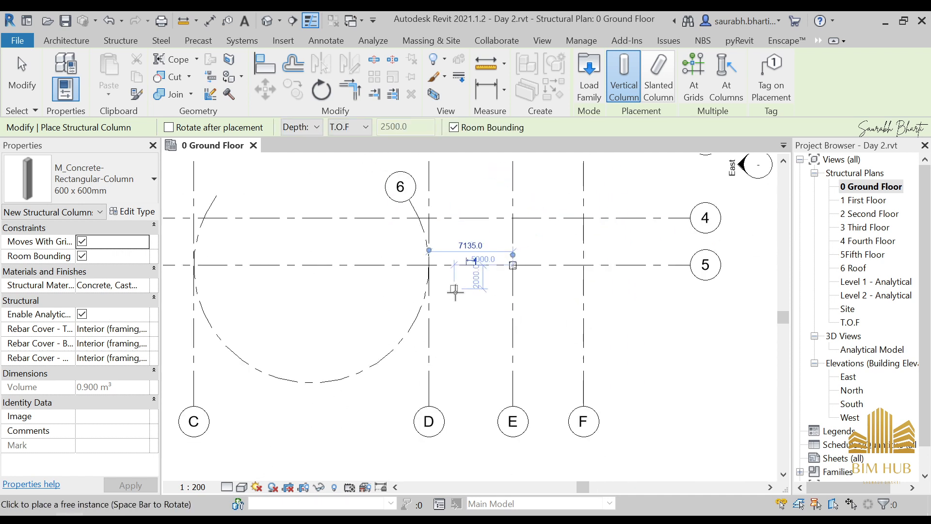
{"action": "scroll", "coordinate": [455, 289], "scroll_direction": "down", "scroll_amount": 4}
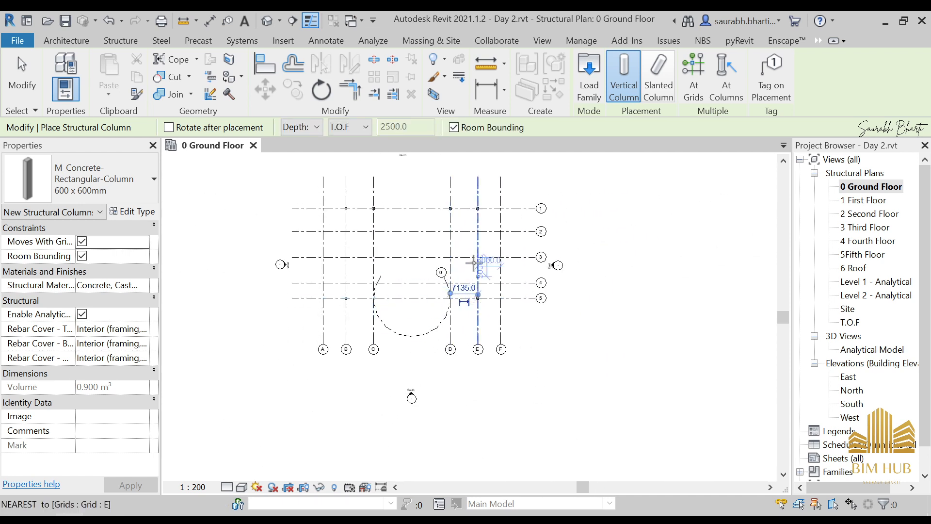
{"action": "scroll", "coordinate": [381, 223], "scroll_direction": "up", "scroll_amount": 2}
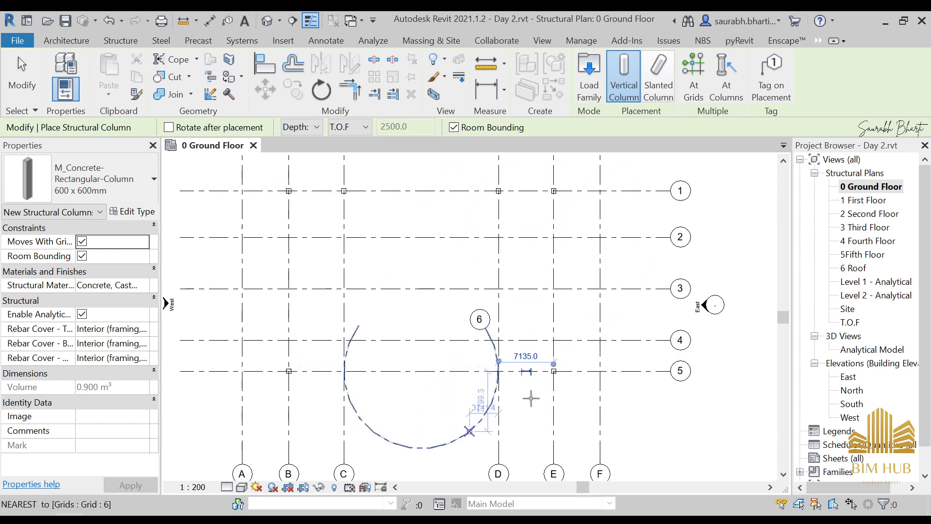
{"action": "key", "text": "Escape"}
{"action": "key", "text": "Escape"}
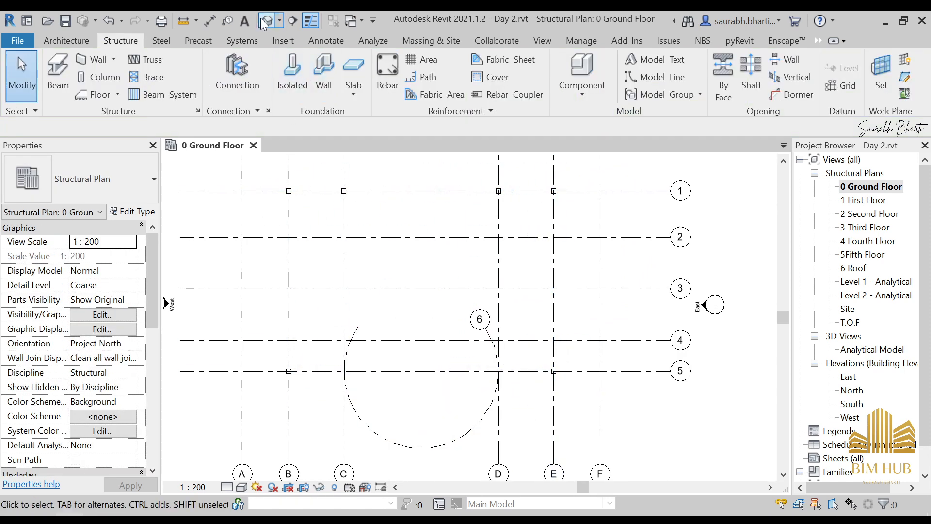
- Inspect the placed columns in the 3D view and return to the 0 Ground Floor plan
{"action": "left_click", "coordinate": [266, 22]}
{"action": "middle_click_drag", "start_coordinate": [354, 196], "coordinate": [491, 339], "text": "shift"}
{"action": "middle_click_drag", "start_coordinate": [542, 376], "coordinate": [527, 399], "text": "shift"}
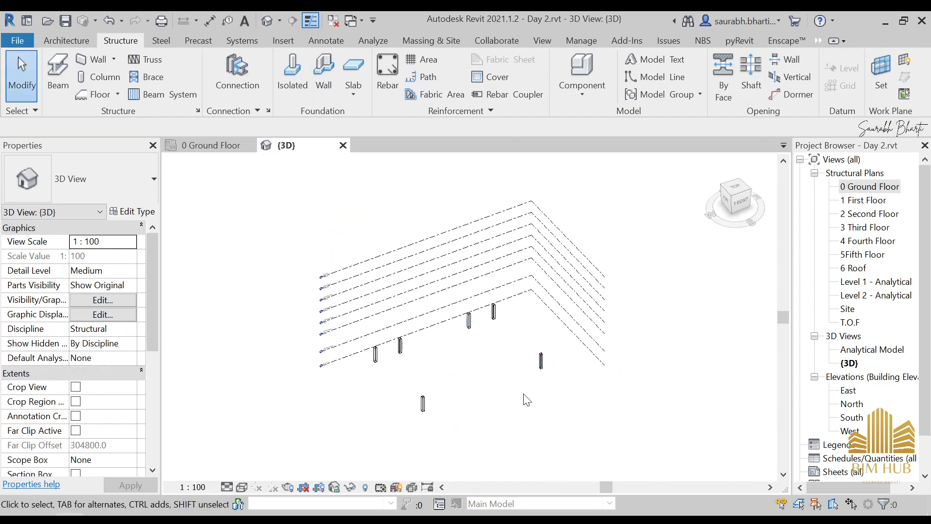
{"action": "double_click", "coordinate": [863, 188]}
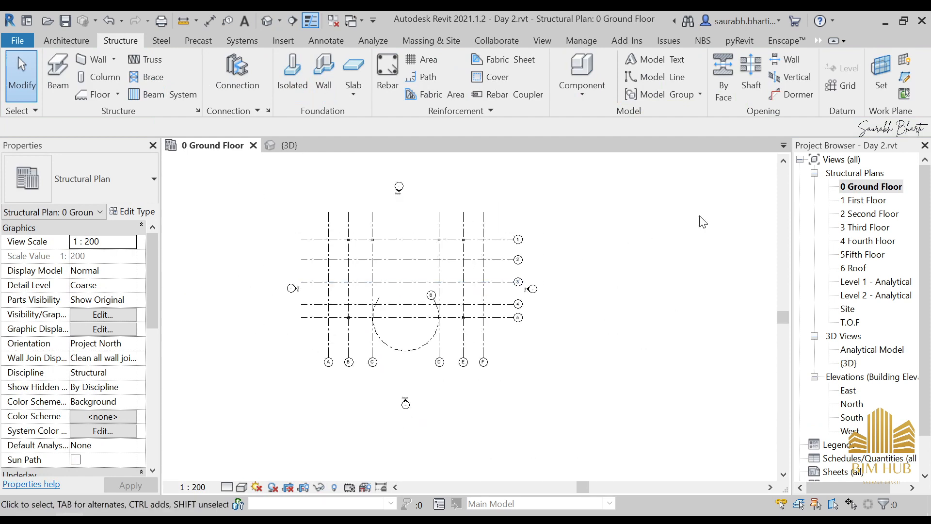
- Start placing 600 x 600mm structural columns at grid intersections and select grids 2, 3 and 4
{"action": "scroll", "coordinate": [359, 271], "scroll_direction": "up", "scroll_amount": 4}
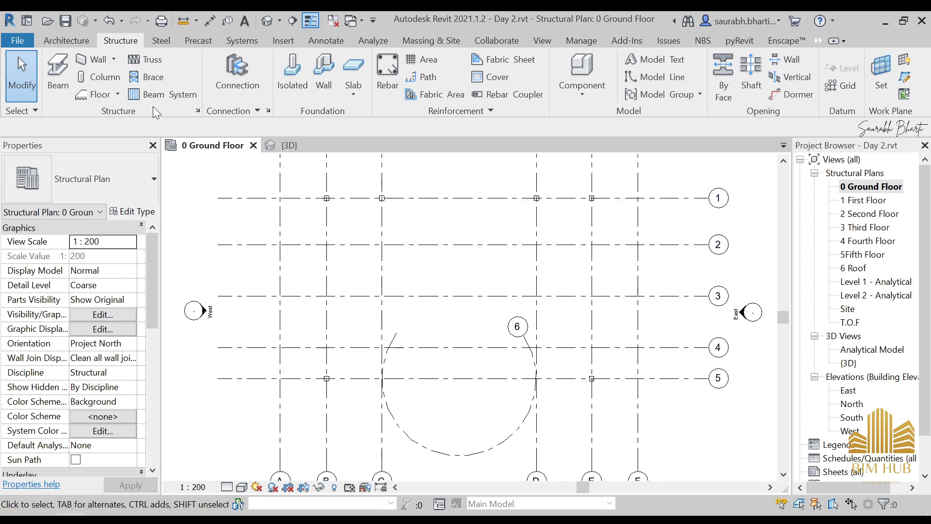
{"action": "left_click", "coordinate": [105, 77]}
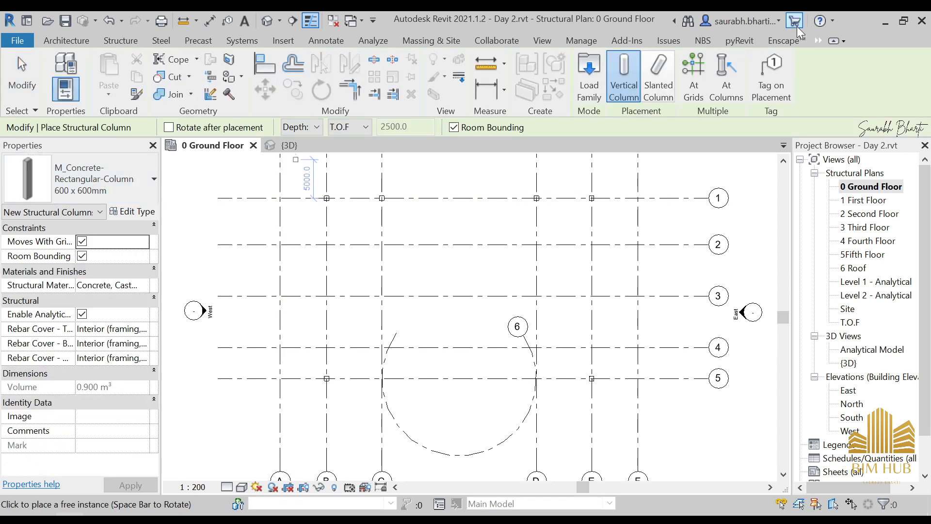
{"action": "left_click", "coordinate": [694, 91]}
{"action": "key", "text": "Escape"}
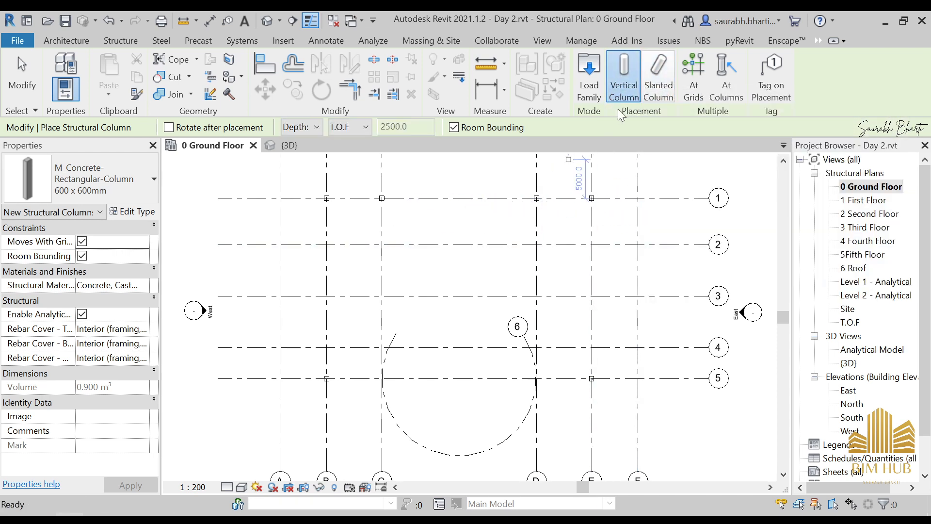
{"action": "left_click", "coordinate": [694, 89]}
{"action": "middle_click_drag", "start_coordinate": [657, 308], "coordinate": [639, 286]}
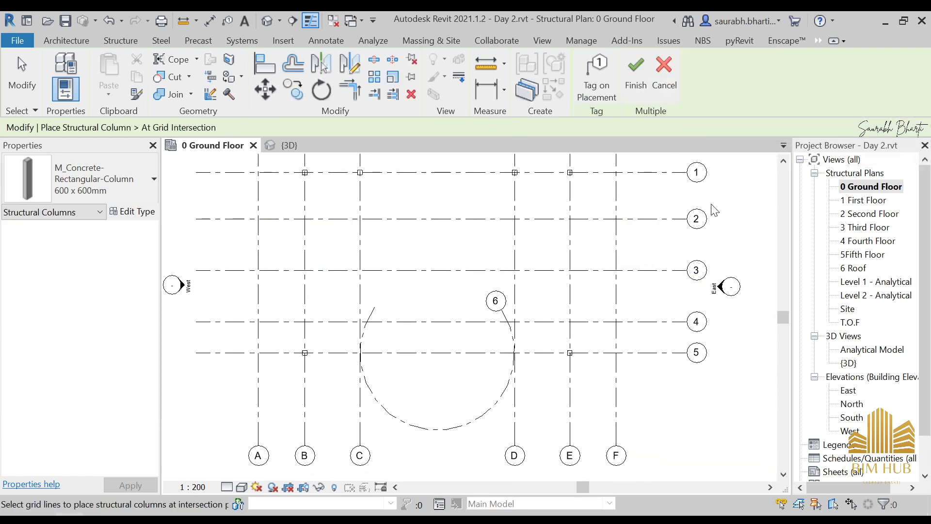
{"action": "left_click_drag", "start_coordinate": [712, 202], "coordinate": [689, 258]}
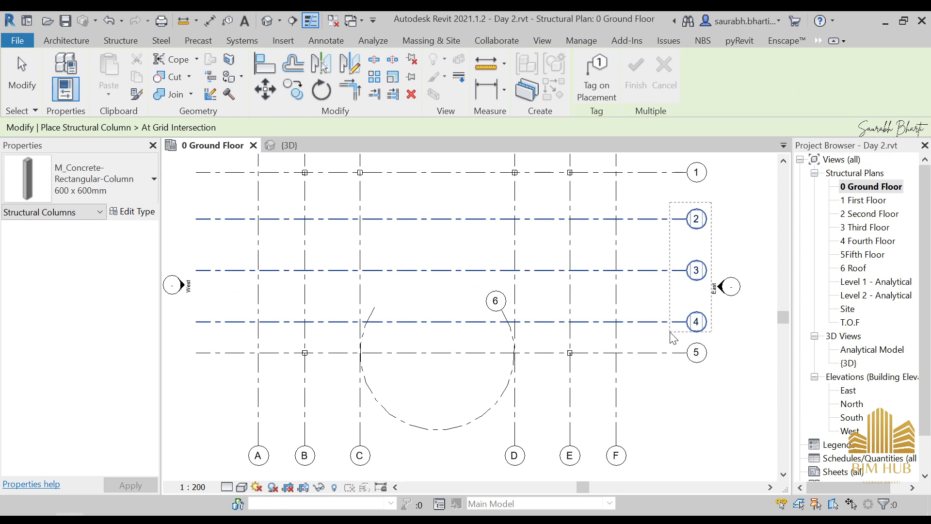
{"action": "left_click_drag", "start_coordinate": [672, 338], "coordinate": [673, 338]}
{"action": "scroll", "coordinate": [616, 307], "scroll_direction": "down", "scroll_amount": 4}
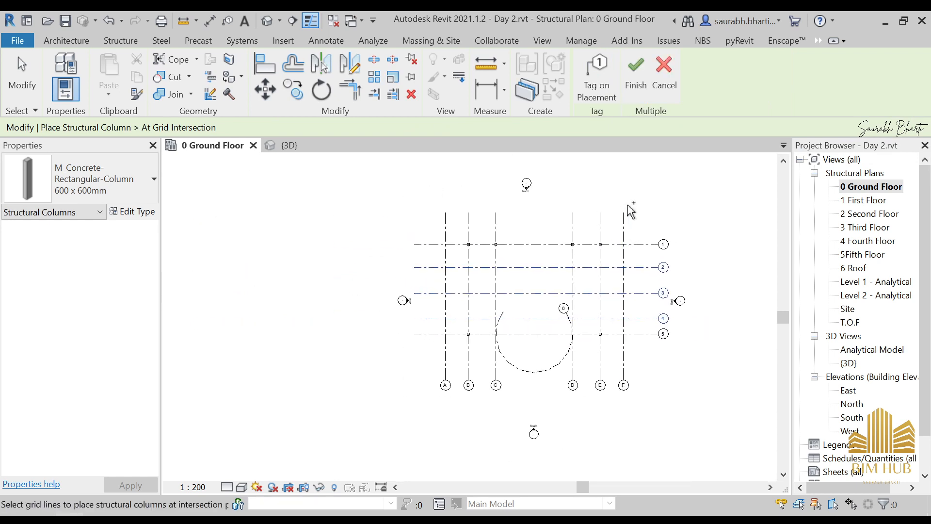
- Add grids A to F to the selection and finish placing the columns at their intersections with grids 2, 3 and 4
{"action": "left_click_drag", "start_coordinate": [656, 207], "coordinate": [625, 227]}
{"action": "left_click_drag", "start_coordinate": [434, 231], "coordinate": [434, 229]}
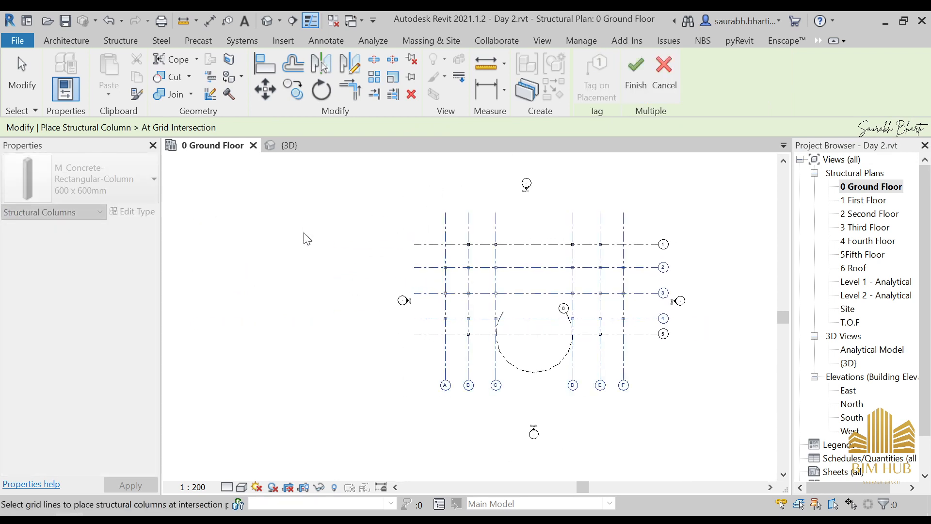
{"action": "scroll", "coordinate": [439, 283], "scroll_direction": "up", "scroll_amount": 3}
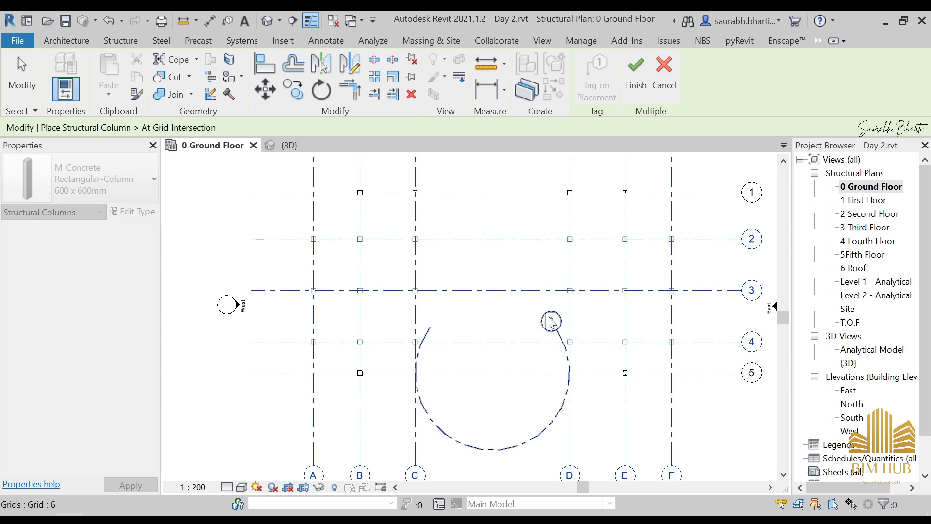
{"action": "left_click", "coordinate": [639, 87]}
- End the column command and examine the new columns from several sides in the 3D view
{"action": "left_click", "coordinate": [266, 24]}
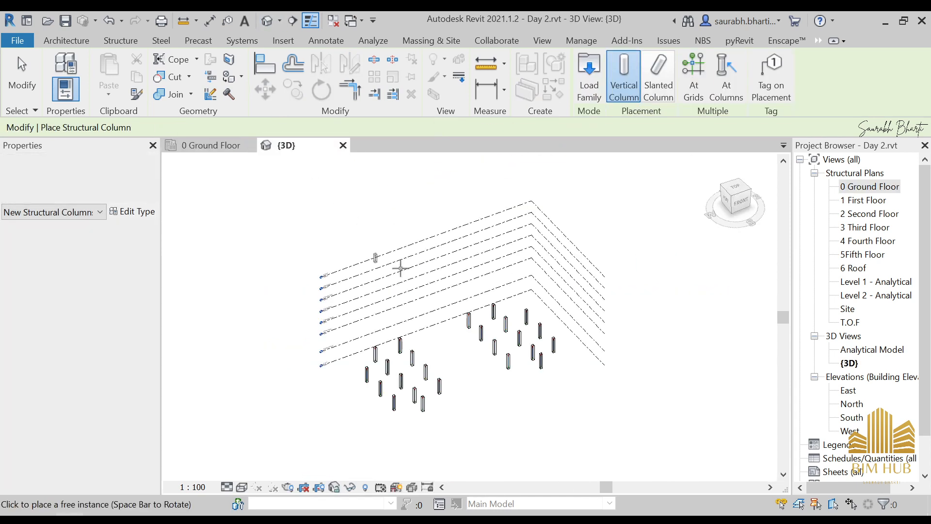
{"action": "middle_click_drag", "start_coordinate": [445, 353], "coordinate": [361, 330], "text": "shift"}
{"action": "key", "text": "Escape"}
{"action": "key", "text": "Escape"}
{"action": "mouse_move", "coordinate": [593, 392]}
{"action": "middle_mouse_down", "text": "shift"}
{"action": "mouse_move", "coordinate": [572, 387]}
{"action": "mouse_move", "coordinate": [580, 383]}
{"action": "middle_mouse_up", "text": "shift"}
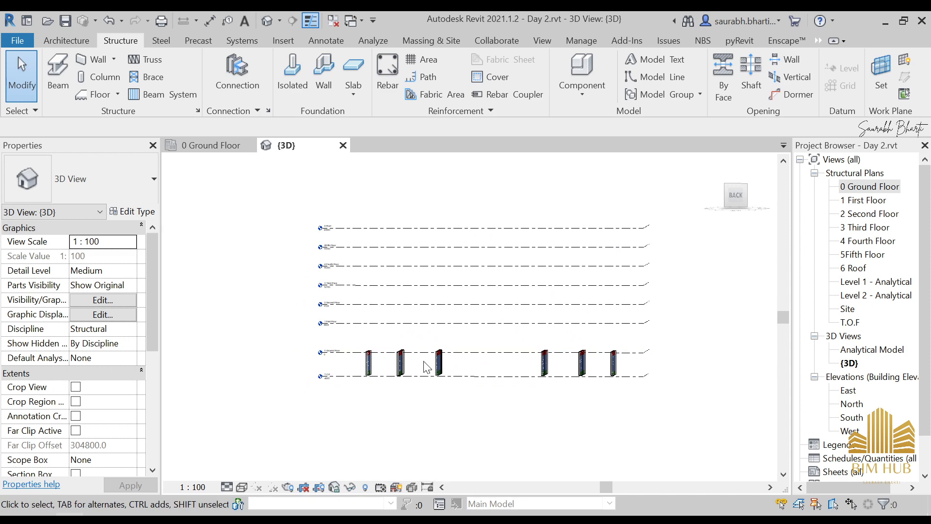
{"action": "middle_click_drag", "start_coordinate": [464, 372], "coordinate": [466, 399], "text": "shift"}
{"action": "middle_click_drag", "start_coordinate": [475, 332], "coordinate": [575, 315], "text": "shift"}
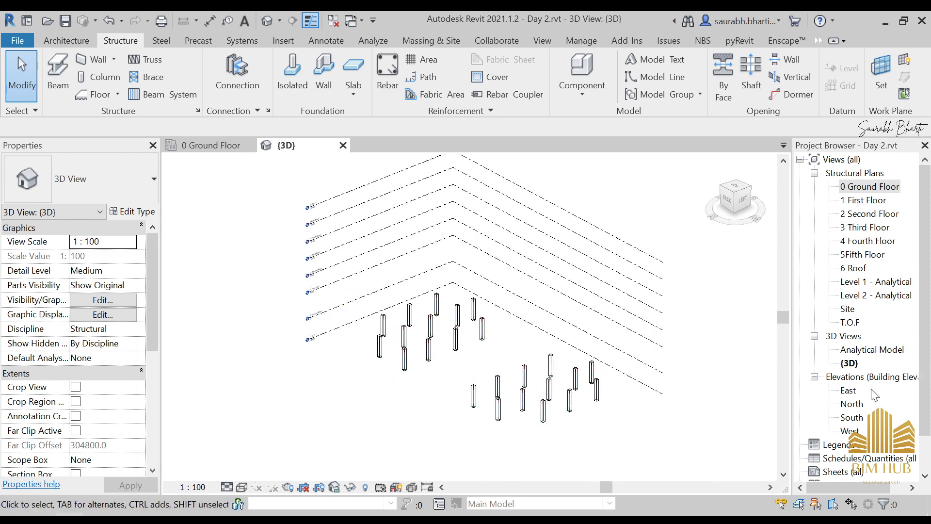
- Compare the placed columns in the South elevation, the 0 Ground Floor plan and the 3D view
{"action": "double_click", "coordinate": [852, 417]}
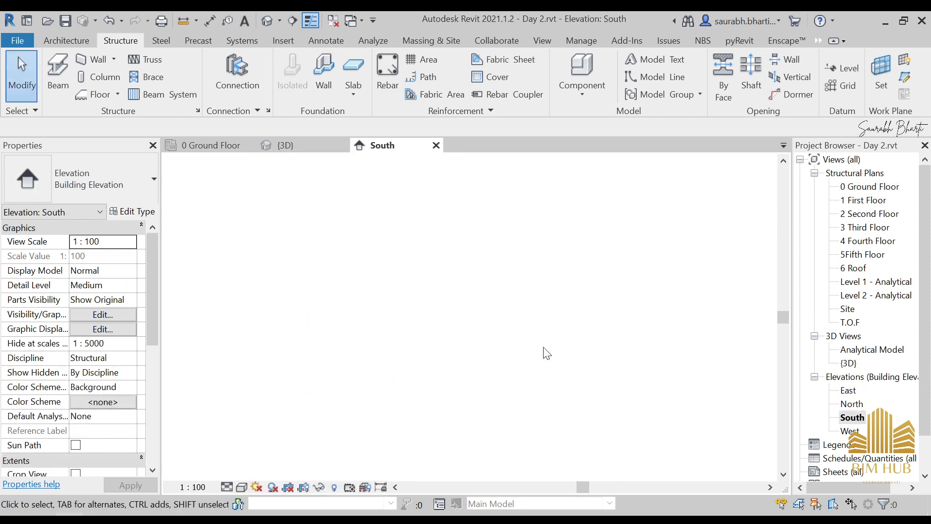
{"action": "scroll", "coordinate": [693, 330], "scroll_direction": "up", "scroll_amount": 2}
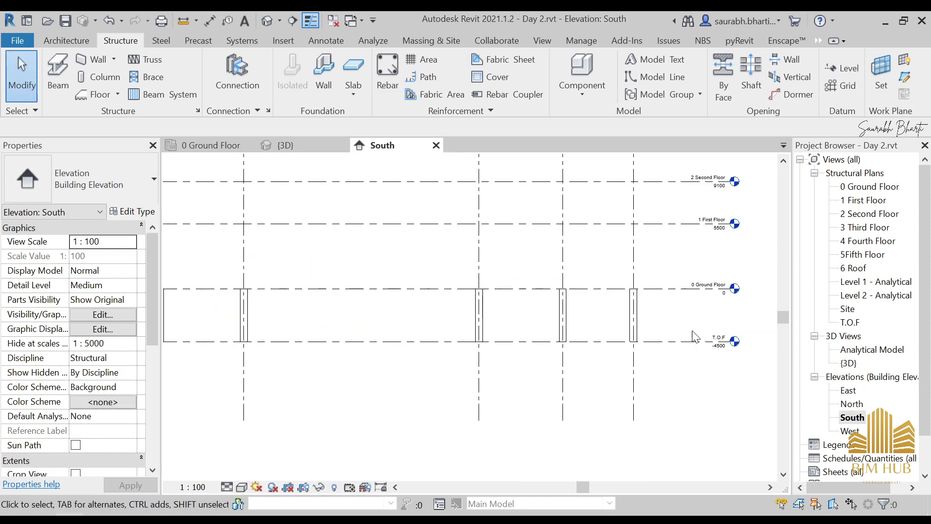
{"action": "scroll", "coordinate": [689, 323], "scroll_direction": "down", "scroll_amount": 1}
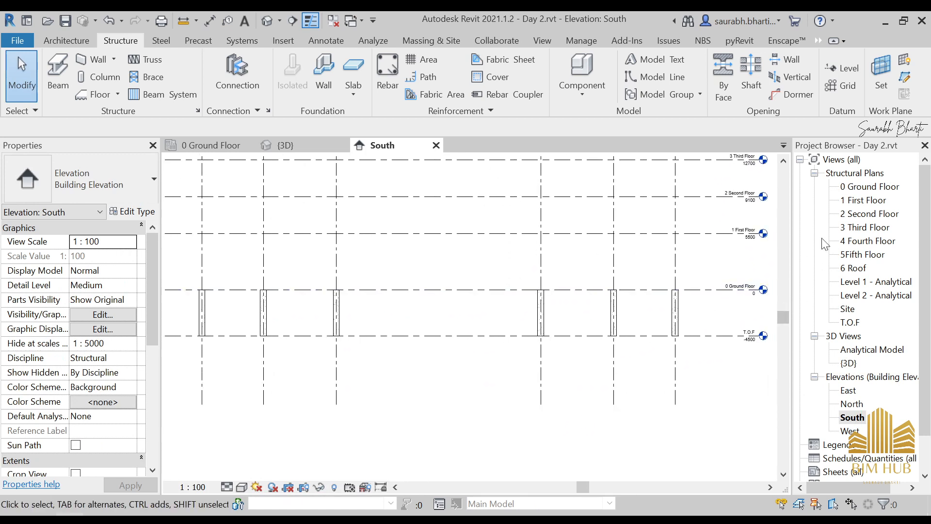
{"action": "double_click", "coordinate": [868, 186]}
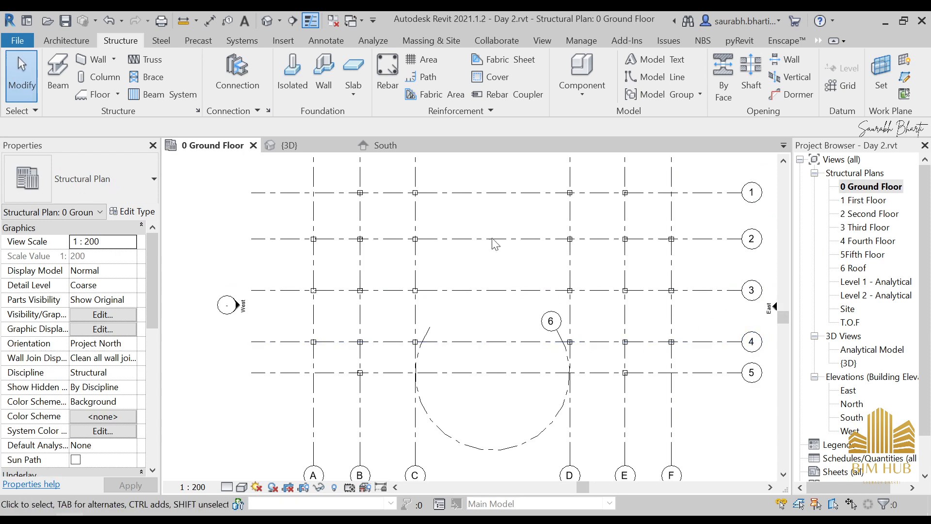
{"action": "left_click", "coordinate": [269, 21]}
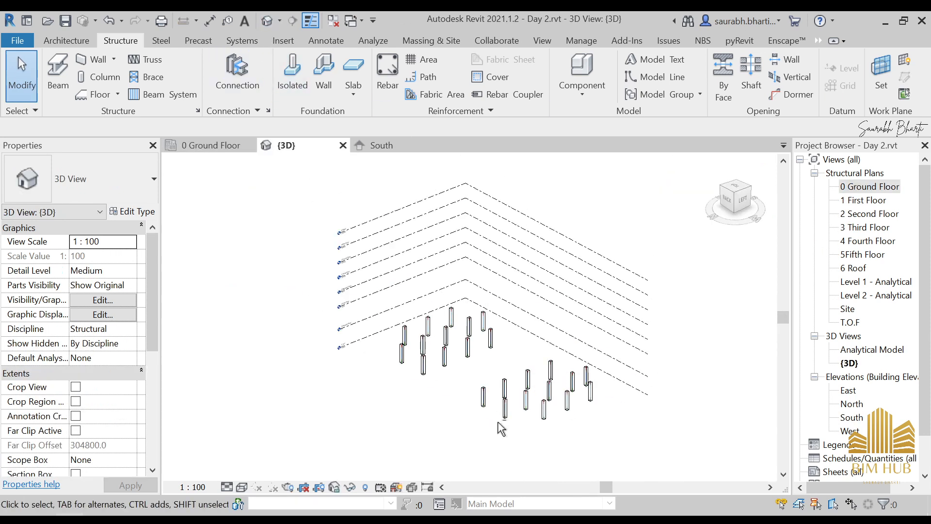
{"action": "left_click", "coordinate": [738, 190]}
- Select all 24 structural columns between T.O.F and 0 Ground Floor in the South elevation and delete them
{"action": "double_click", "coordinate": [852, 418]}
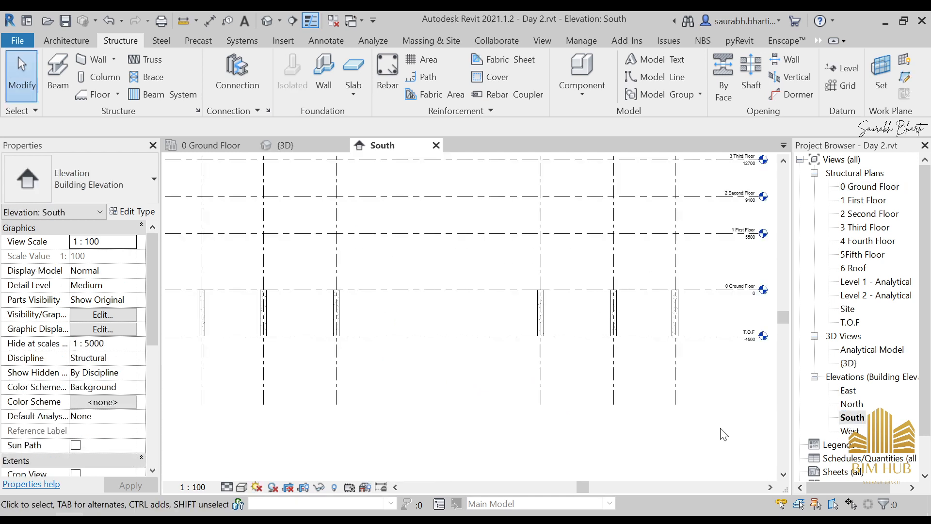
{"action": "scroll", "coordinate": [553, 318], "scroll_direction": "up", "scroll_amount": 4}
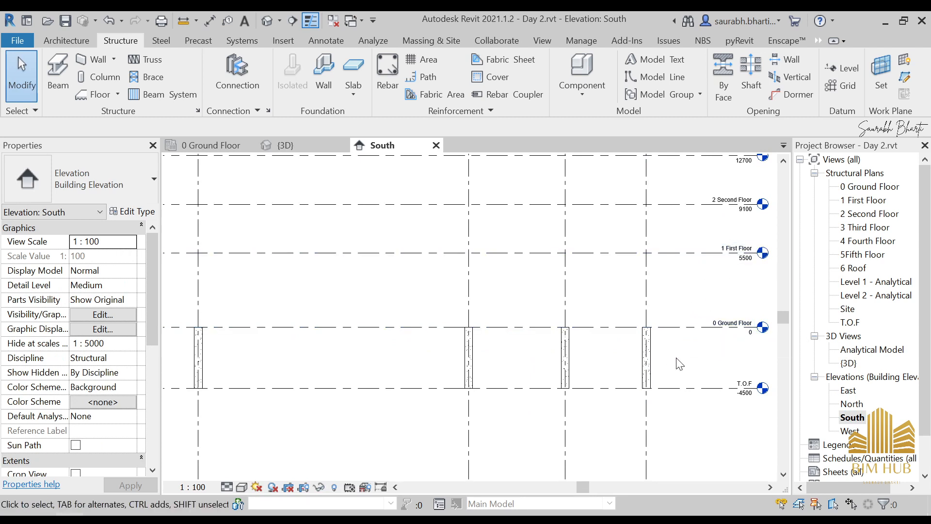
{"action": "middle_click_drag", "start_coordinate": [672, 368], "coordinate": [632, 339]}
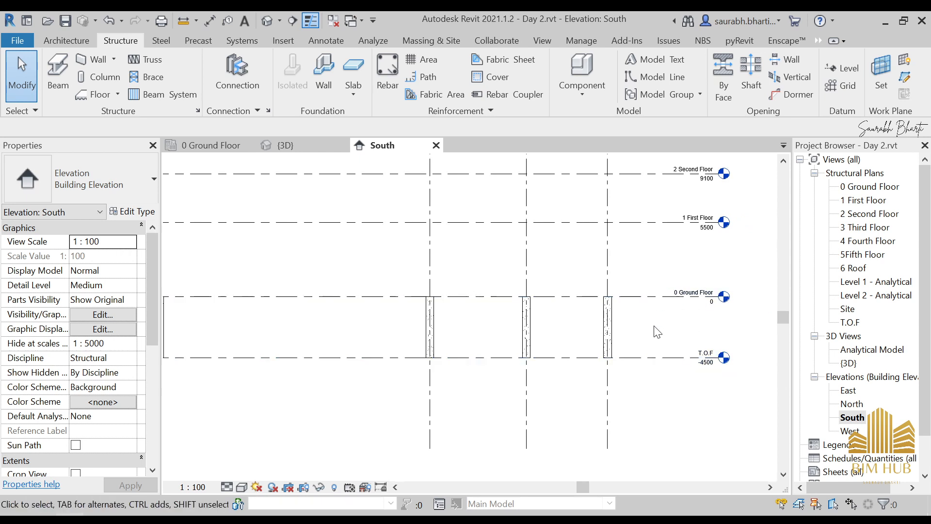
{"action": "scroll", "coordinate": [654, 333], "scroll_direction": "down", "scroll_amount": 3}
{"action": "middle_click_drag", "start_coordinate": [663, 346], "coordinate": [710, 344]}
{"action": "scroll", "coordinate": [665, 340], "scroll_direction": "up", "scroll_amount": 2}
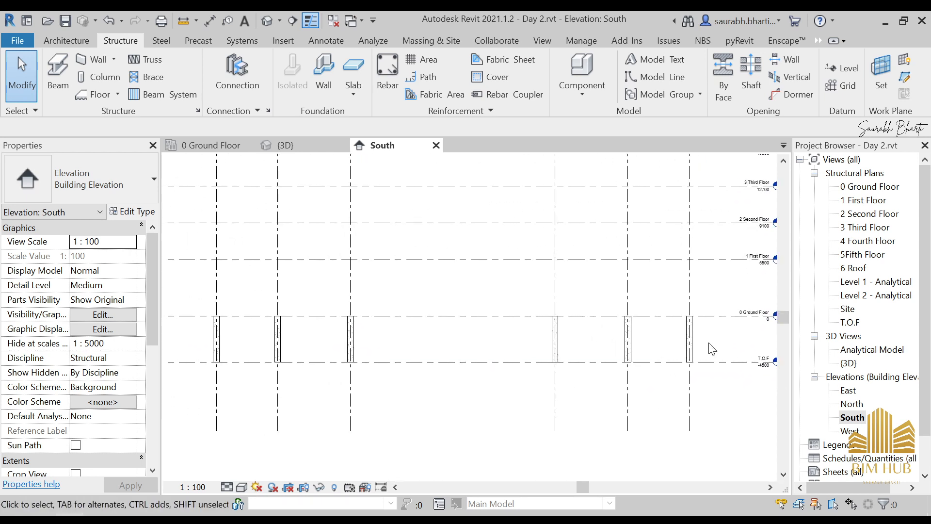
{"action": "left_click_drag", "start_coordinate": [717, 335], "coordinate": [523, 346]}
{"action": "left_click_drag", "start_coordinate": [336, 348], "coordinate": [734, 347]}
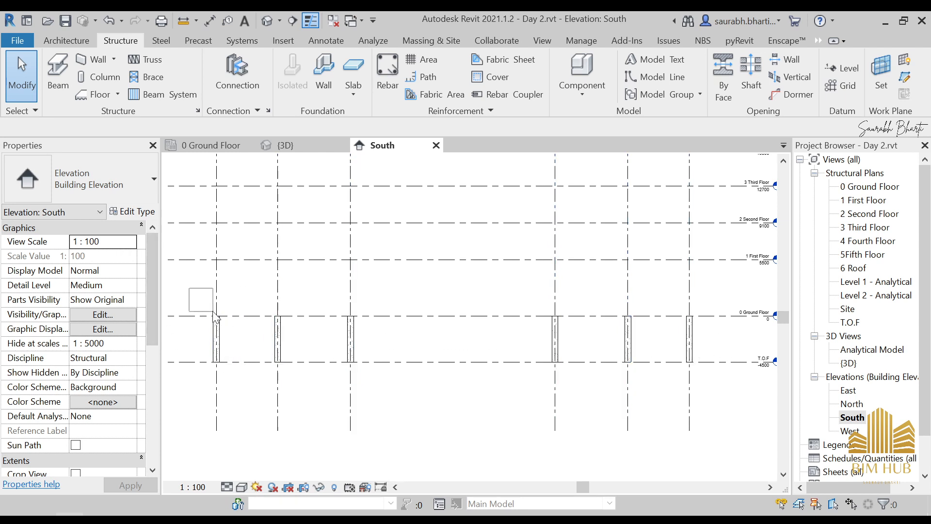
{"action": "left_click_drag", "start_coordinate": [188, 279], "coordinate": [720, 392]}
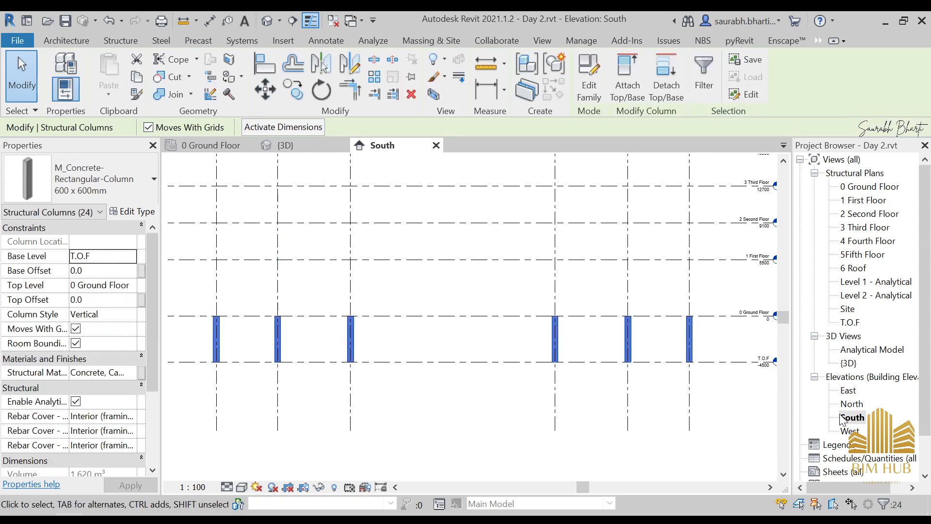
{"action": "key", "text": "Escape"}
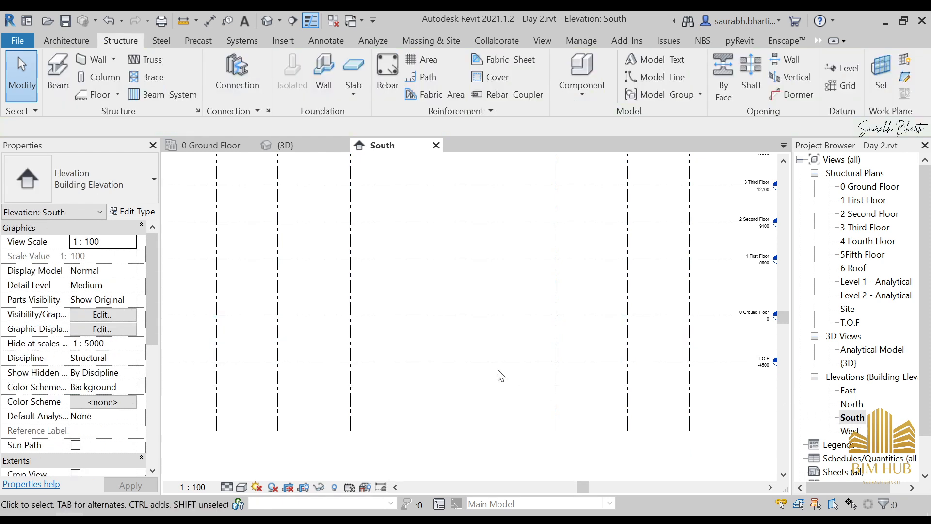
{"action": "scroll", "coordinate": [427, 370], "scroll_direction": "down", "scroll_amount": 3}
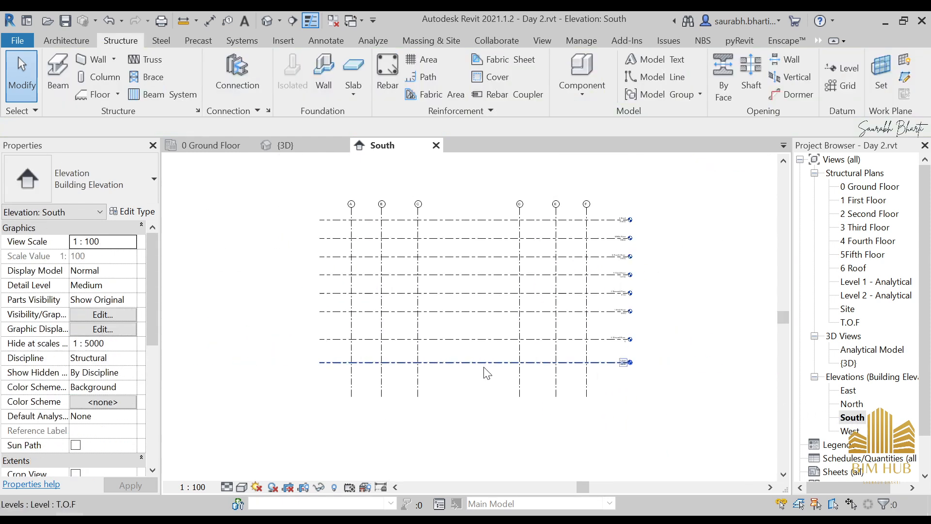
- In the 0 Ground Floor plan, start a 600 x 600mm structural column with its placement set to Height up to 1 First Floor
{"action": "double_click", "coordinate": [888, 188]}
{"action": "middle_click_drag", "start_coordinate": [424, 326], "coordinate": [355, 356]}
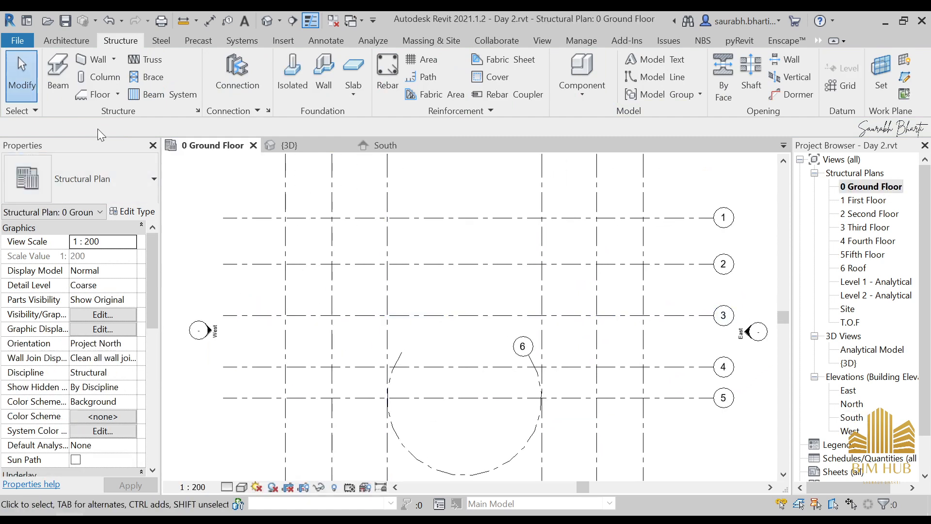
{"action": "left_click", "coordinate": [104, 75]}
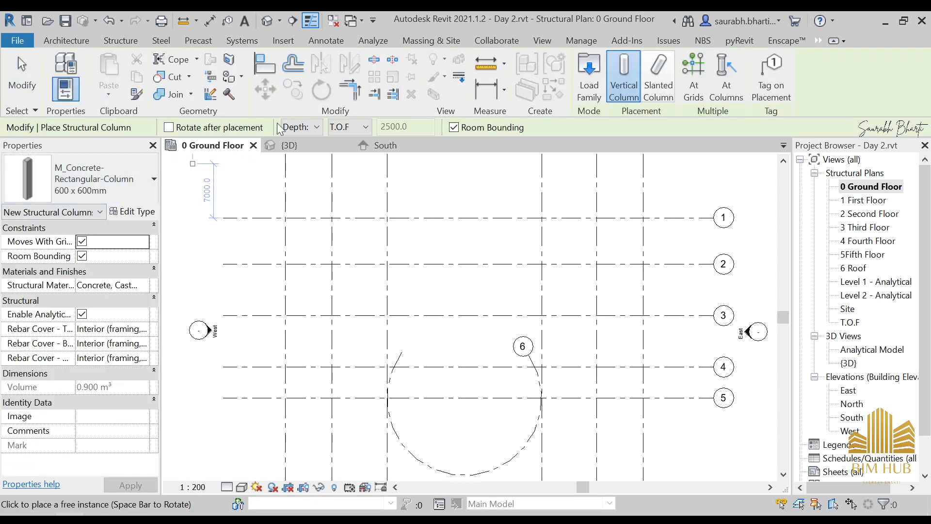
{"action": "left_click", "coordinate": [309, 130]}
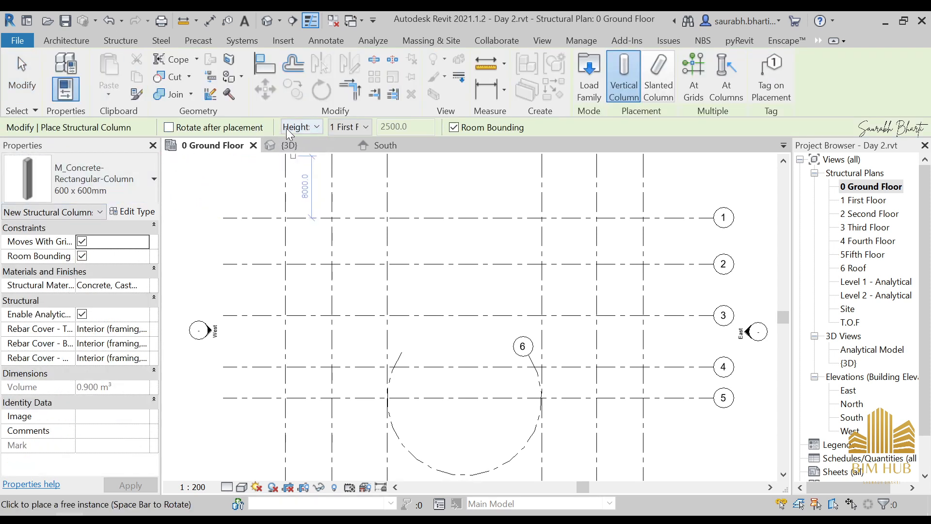
{"action": "left_click", "coordinate": [352, 131]}
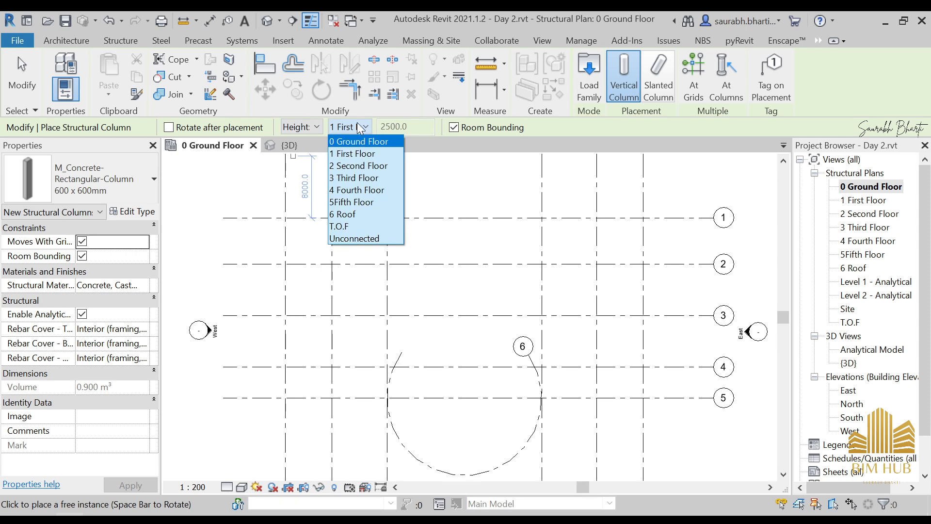
{"action": "left_click", "coordinate": [357, 124]}
{"action": "left_click", "coordinate": [355, 127]}
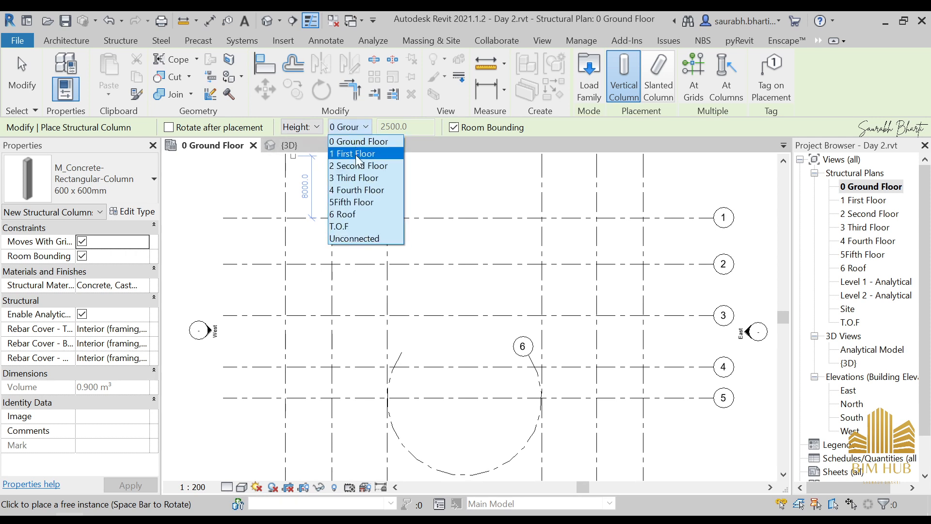
{"action": "left_click", "coordinate": [356, 153]}
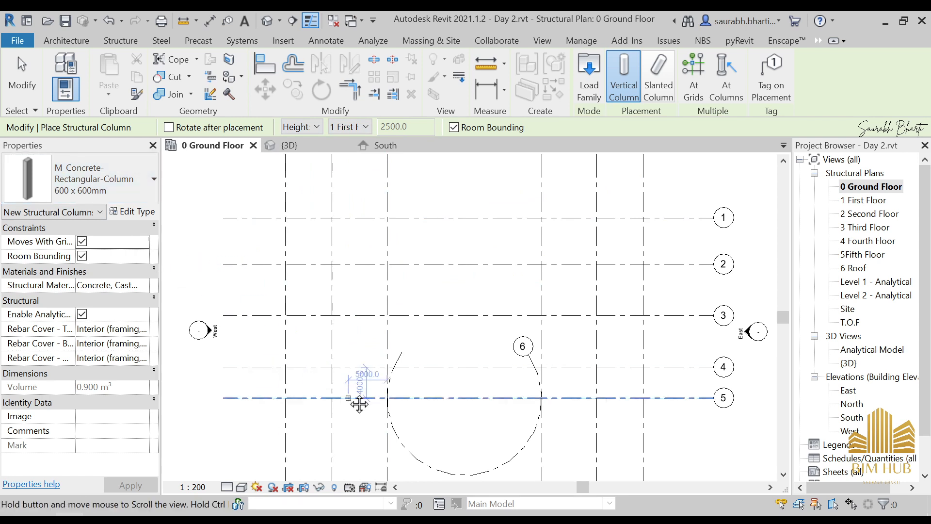
- Place columns along grid 1 at its intersections with grids B, C, D and E
{"action": "middle_click_drag", "start_coordinate": [359, 404], "coordinate": [352, 412]}
{"action": "scroll", "coordinate": [331, 228], "scroll_direction": "up", "scroll_amount": 3}
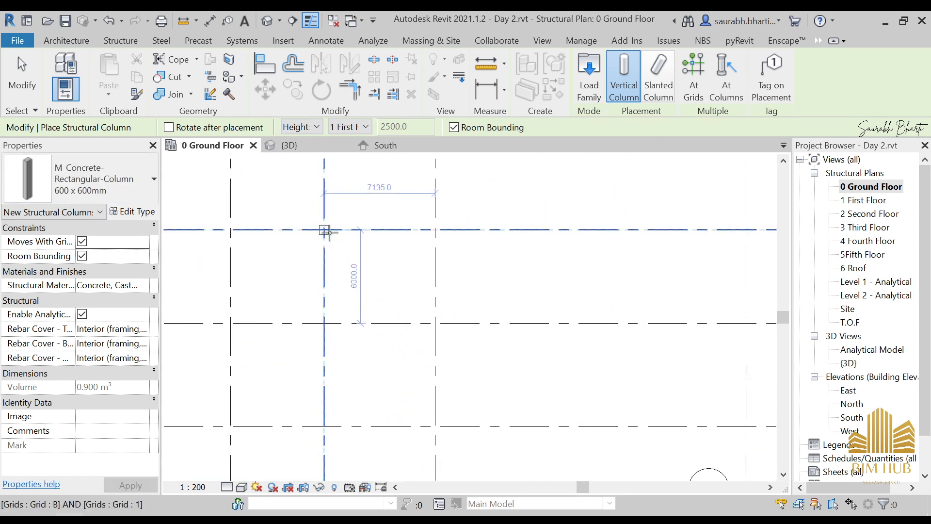
{"action": "left_click", "coordinate": [325, 231]}
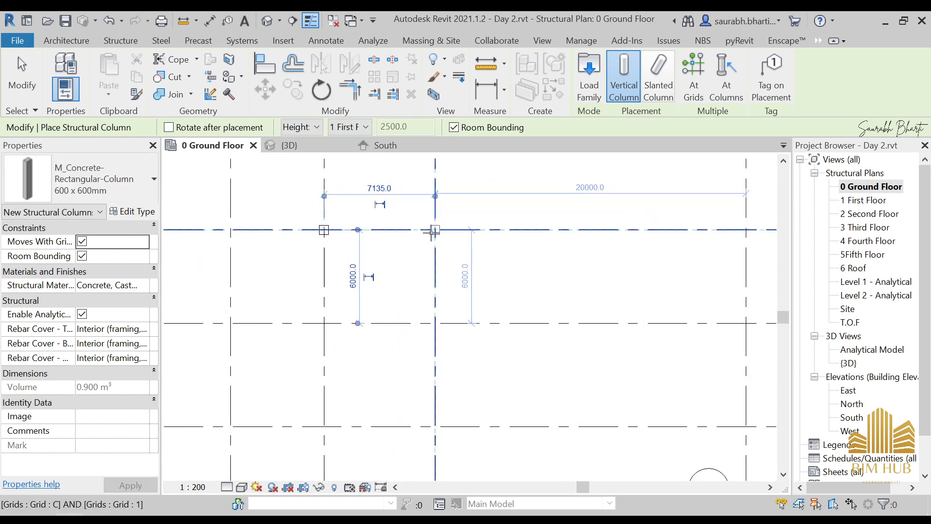
{"action": "scroll", "coordinate": [558, 257], "scroll_direction": "down", "scroll_amount": 4}
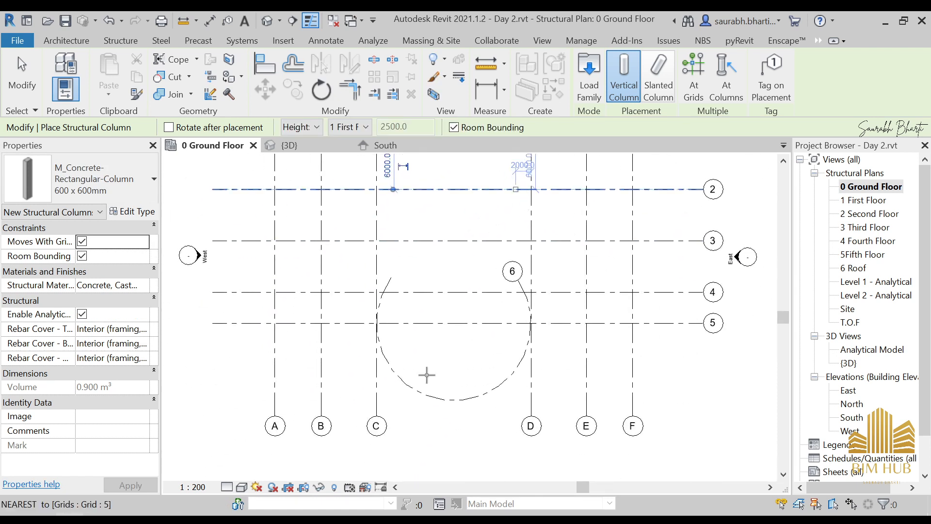
{"action": "scroll", "coordinate": [499, 215], "scroll_direction": "up", "scroll_amount": 3}
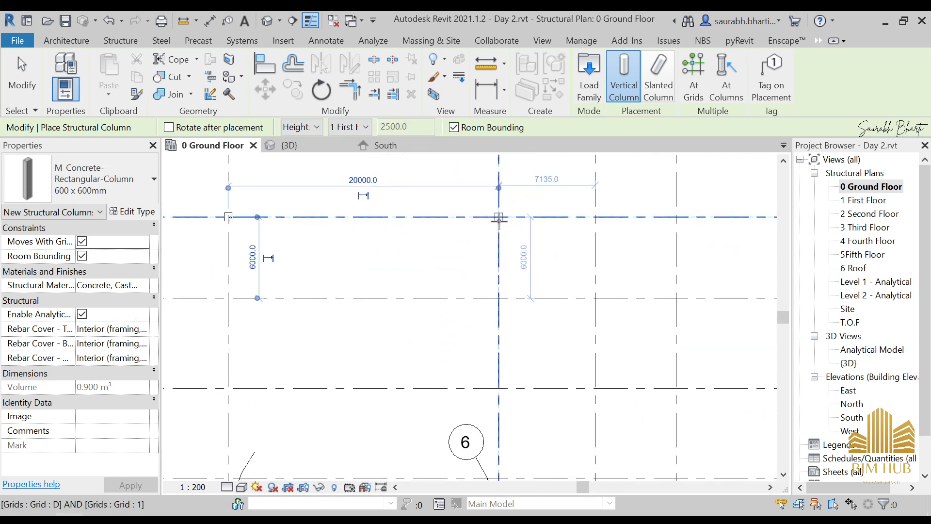
{"action": "left_click", "coordinate": [499, 218]}
{"action": "scroll", "coordinate": [504, 194], "scroll_direction": "down", "scroll_amount": 3}
{"action": "scroll", "coordinate": [507, 209], "scroll_direction": "up", "scroll_amount": 3}
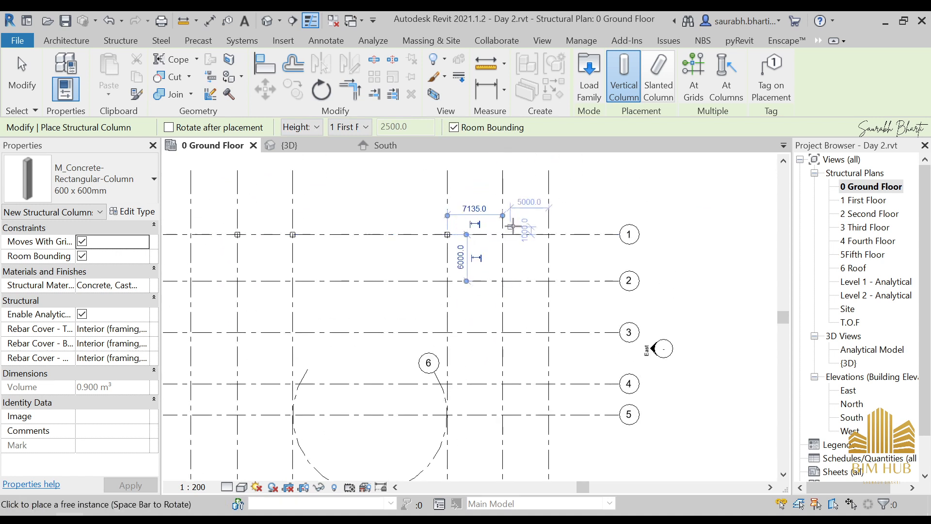
{"action": "left_click", "coordinate": [493, 242]}
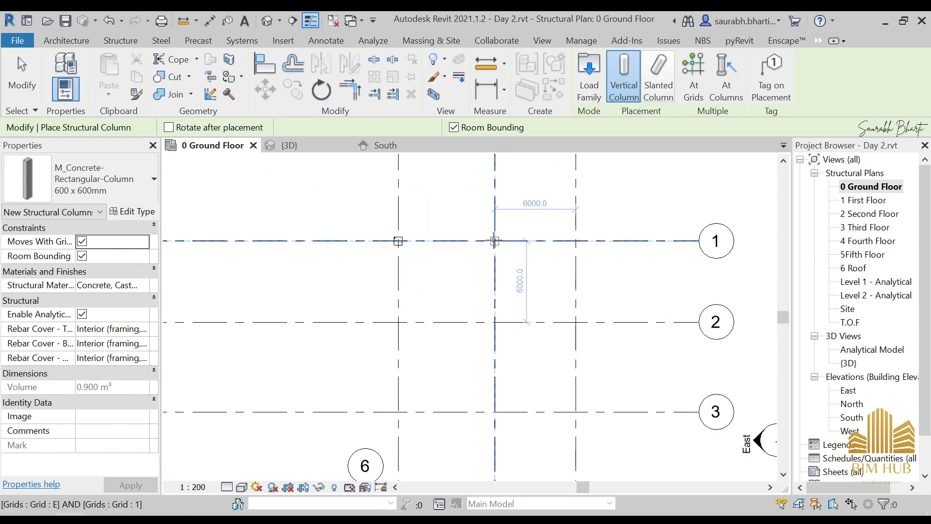
- Place columns on grid 5 at its intersections with grids B and E, and end the column command
{"action": "scroll", "coordinate": [465, 262], "scroll_direction": "down", "scroll_amount": 2}
{"action": "middle_click_drag", "start_coordinate": [465, 262], "coordinate": [553, 222]}
{"action": "scroll", "coordinate": [307, 376], "scroll_direction": "up", "scroll_amount": 4}
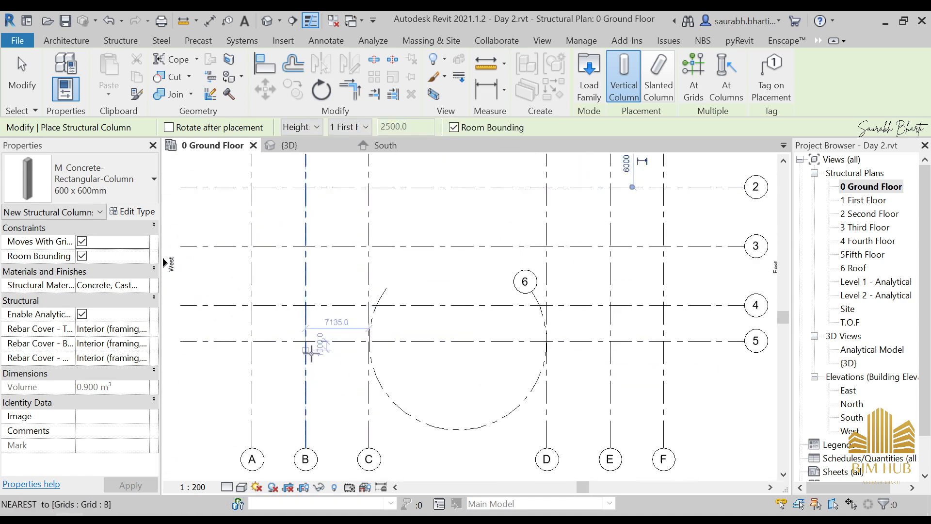
{"action": "scroll", "coordinate": [308, 334], "scroll_direction": "up", "scroll_amount": 2}
{"action": "left_click", "coordinate": [299, 330]}
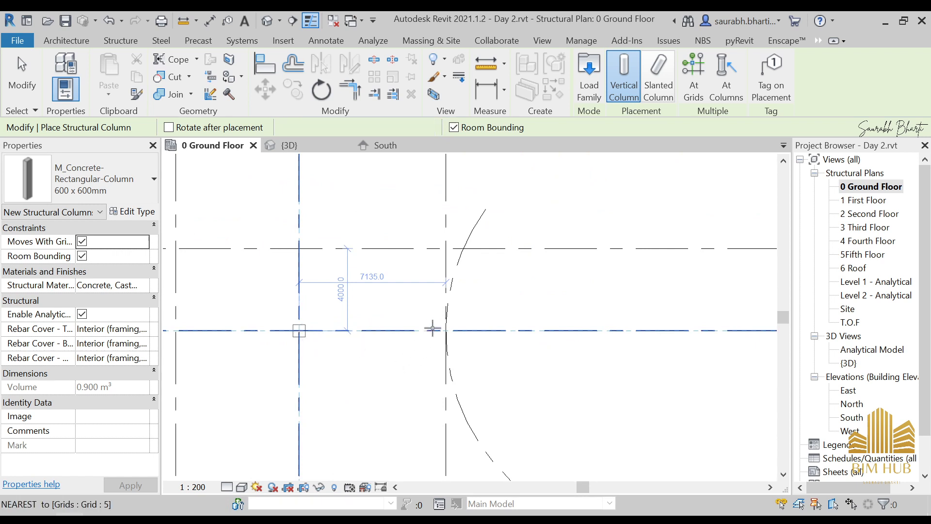
{"action": "scroll", "coordinate": [432, 329], "scroll_direction": "down", "scroll_amount": 2}
{"action": "middle_click_drag", "start_coordinate": [465, 353], "coordinate": [335, 285]}
{"action": "scroll", "coordinate": [336, 285], "scroll_direction": "down", "scroll_amount": 1}
{"action": "middle_click_drag", "start_coordinate": [601, 353], "coordinate": [591, 362]}
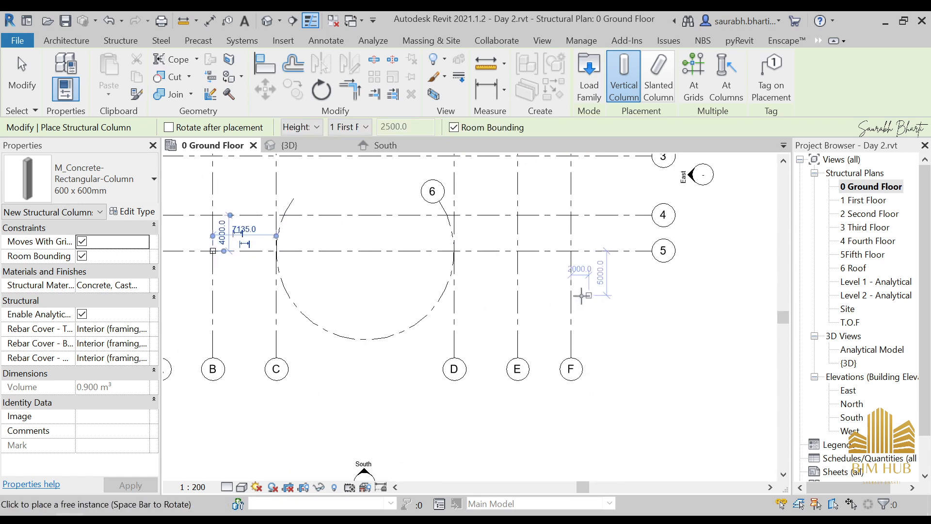
{"action": "scroll", "coordinate": [593, 311], "scroll_direction": "up", "scroll_amount": 2}
{"action": "scroll", "coordinate": [516, 267], "scroll_direction": "up", "scroll_amount": 1}
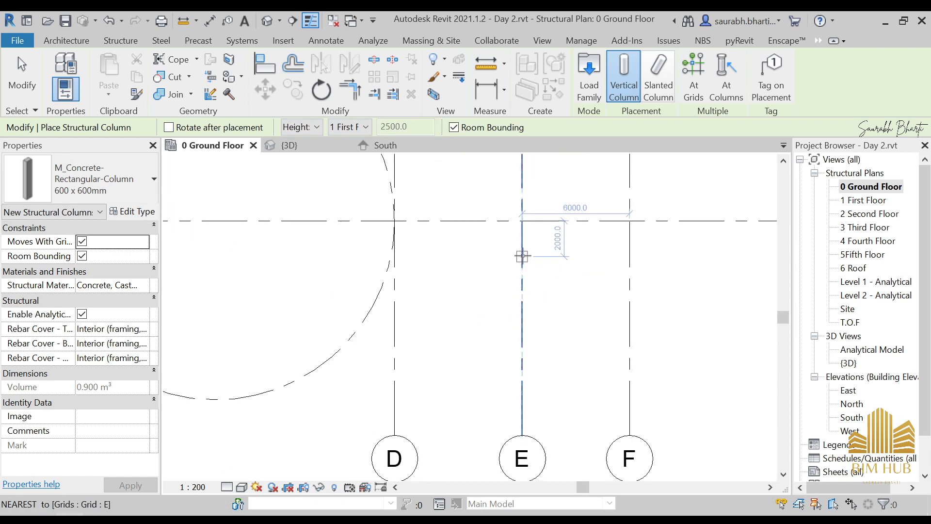
{"action": "left_click", "coordinate": [522, 221]}
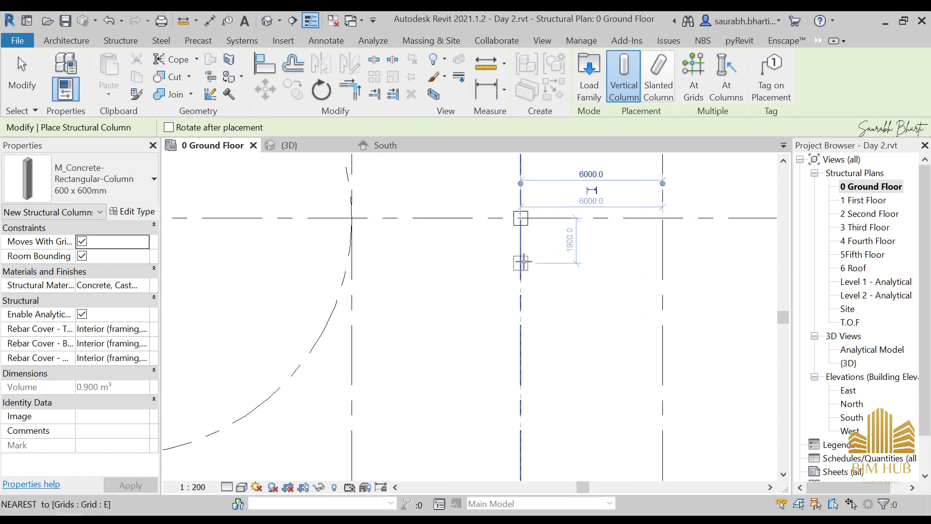
{"action": "scroll", "coordinate": [523, 257], "scroll_direction": "down", "scroll_amount": 2}
{"action": "key", "text": "Escape"}
- Examine the new ground-to-first-floor columns from several sides in the 3D view
{"action": "left_click", "coordinate": [267, 21]}
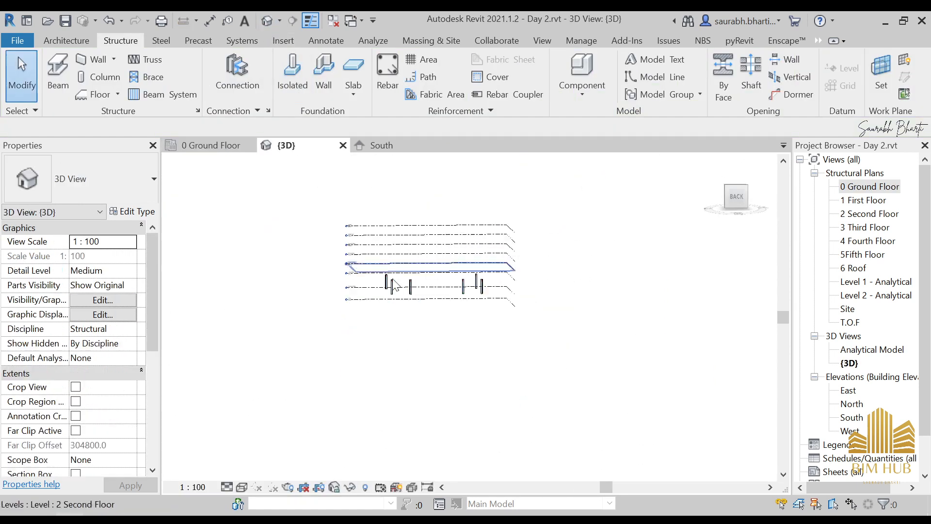
{"action": "middle_click_drag", "start_coordinate": [494, 297], "coordinate": [466, 313], "text": "shift"}
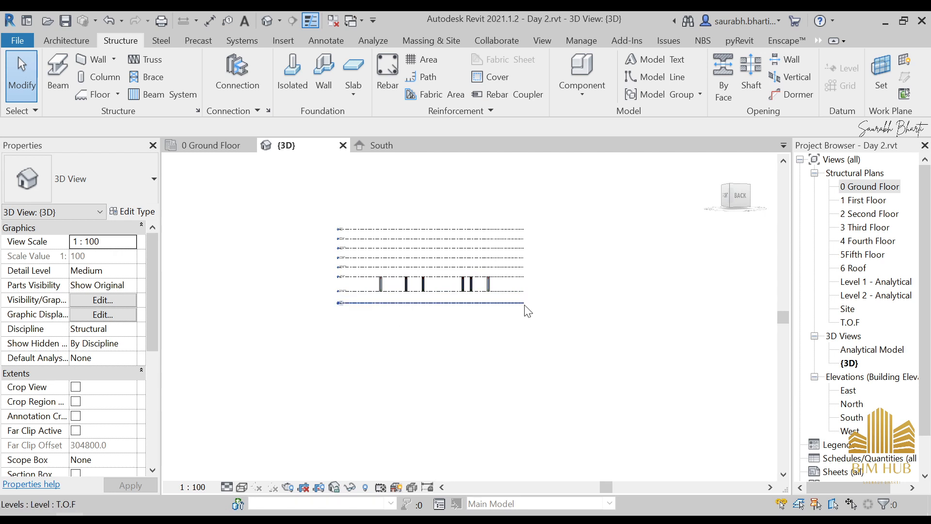
{"action": "middle_click_drag", "start_coordinate": [525, 306], "coordinate": [498, 329], "text": "shift"}
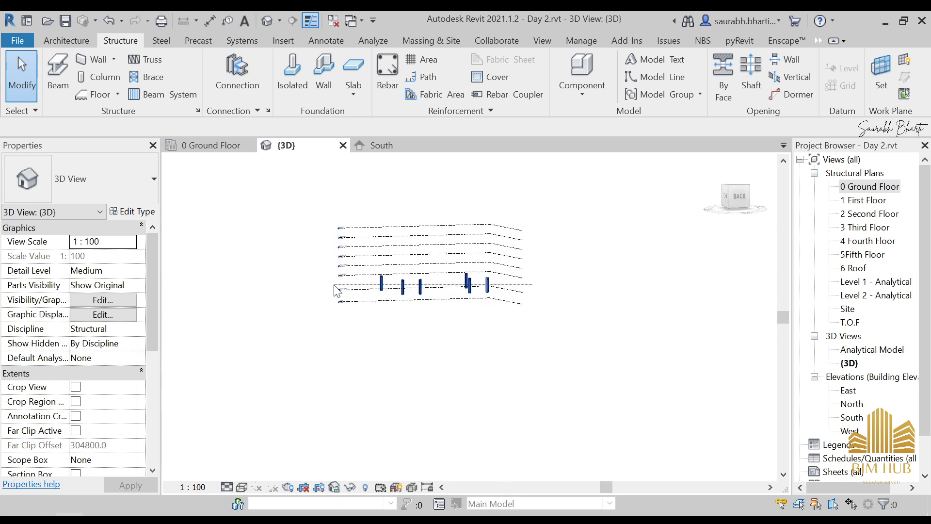
- Return to the 0 Ground Floor plan and move the East elevation marker farther out from the grid bubbles
{"action": "double_click", "coordinate": [870, 187]}
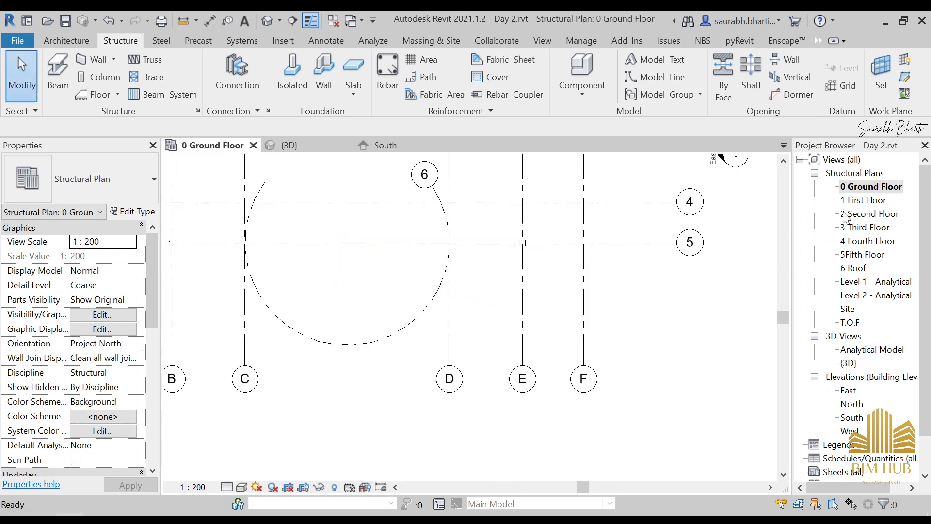
{"action": "scroll", "coordinate": [428, 337], "scroll_direction": "down", "scroll_amount": 2}
{"action": "middle_click_drag", "start_coordinate": [344, 266], "coordinate": [419, 341]}
{"action": "scroll", "coordinate": [403, 323], "scroll_direction": "down", "scroll_amount": 3}
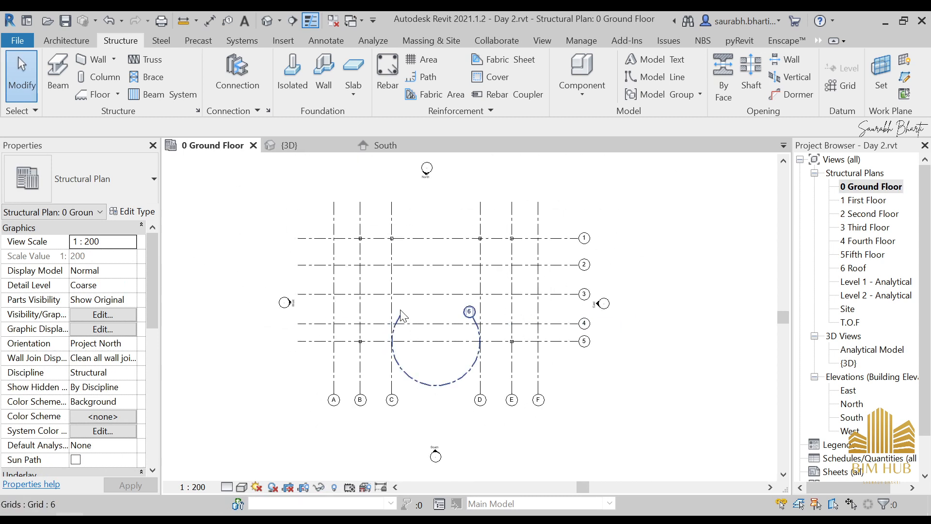
{"action": "scroll", "coordinate": [400, 313], "scroll_direction": "up", "scroll_amount": 2}
{"action": "scroll", "coordinate": [614, 257], "scroll_direction": "up", "scroll_amount": 1}
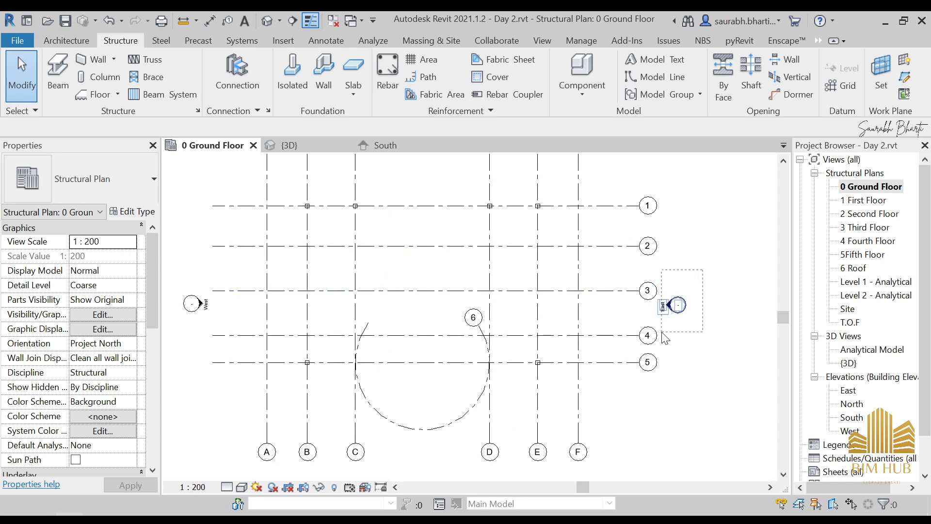
{"action": "left_click_drag", "start_coordinate": [664, 338], "coordinate": [663, 334]}
{"action": "scroll", "coordinate": [676, 305], "scroll_direction": "up", "scroll_amount": 3}
{"action": "left_click_drag", "start_coordinate": [603, 301], "coordinate": [721, 306]}
{"action": "scroll", "coordinate": [577, 320], "scroll_direction": "down", "scroll_amount": 3}
{"action": "left_click", "coordinate": [582, 318]}
{"action": "middle_click_drag", "start_coordinate": [587, 316], "coordinate": [721, 310]}
- Move the West elevation marker farther out from the grid and clear the selection
{"action": "left_click_drag", "start_coordinate": [284, 282], "coordinate": [383, 346]}
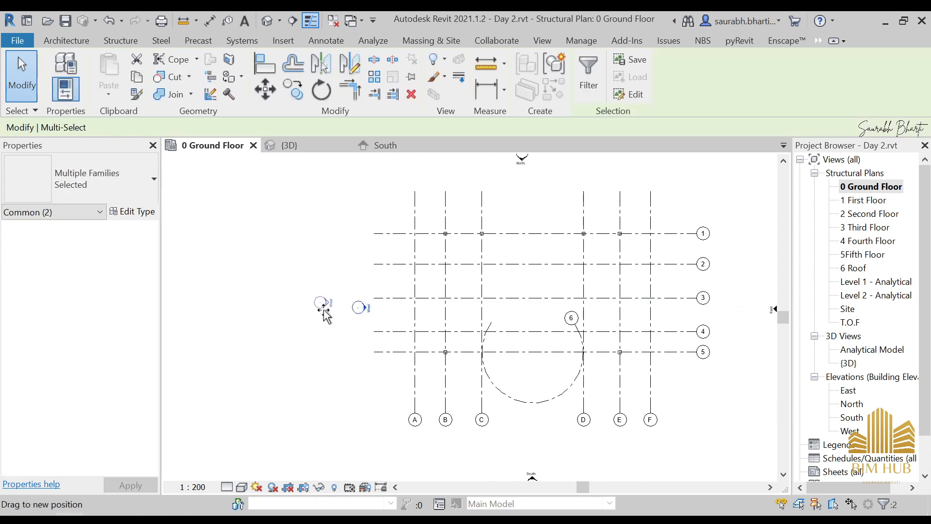
{"action": "left_click_drag", "start_coordinate": [324, 310], "coordinate": [310, 312]}
{"action": "middle_click_drag", "start_coordinate": [353, 301], "coordinate": [330, 306]}
{"action": "left_click", "coordinate": [620, 378]}
{"action": "middle_click_drag", "start_coordinate": [621, 377], "coordinate": [553, 404]}
{"action": "scroll", "coordinate": [553, 404], "scroll_direction": "up", "scroll_amount": 2}
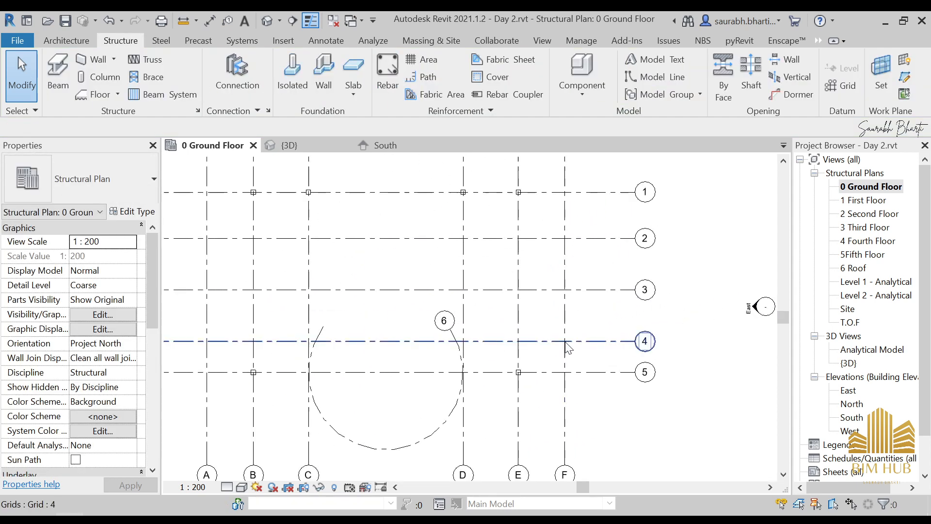
{"action": "scroll", "coordinate": [520, 381], "scroll_direction": "up", "scroll_amount": 3}
{"action": "middle_click_drag", "start_coordinate": [609, 381], "coordinate": [622, 380]}
{"action": "scroll", "coordinate": [558, 360], "scroll_direction": "down", "scroll_amount": 1}
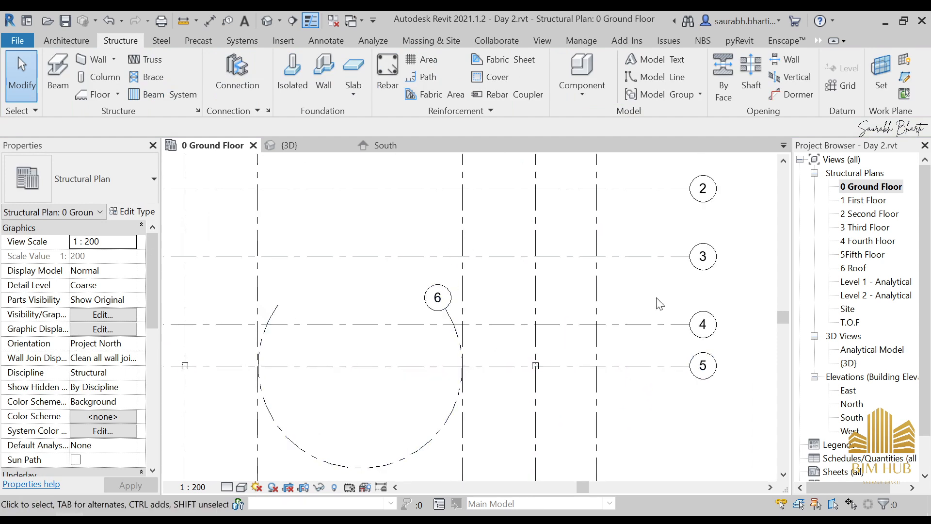
{"action": "middle_click_drag", "start_coordinate": [582, 218], "coordinate": [656, 261]}
{"action": "scroll", "coordinate": [264, 324], "scroll_direction": "down", "scroll_amount": 4}
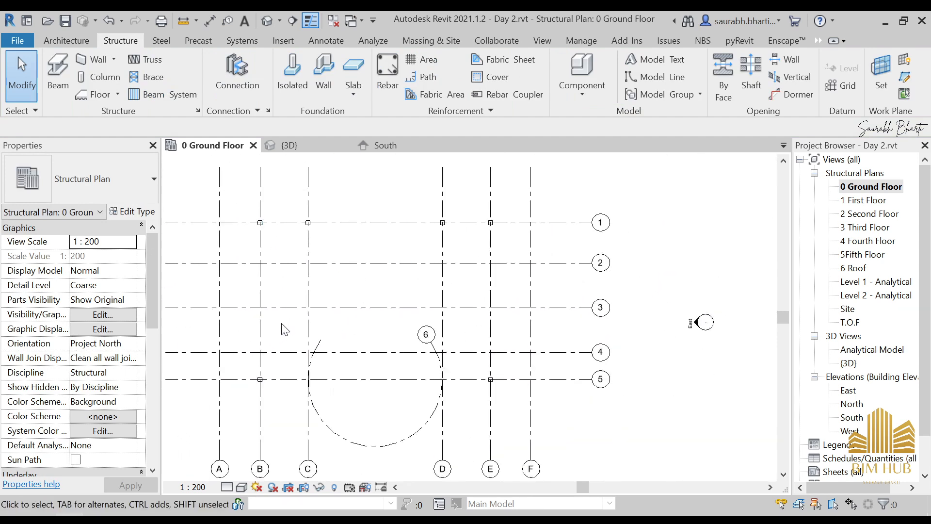
- Place 600 x 600mm columns up to 1 First Floor at all intersections of grids 2, 3 and 4 with grids A to F
{"action": "middle_click_drag", "start_coordinate": [418, 307], "coordinate": [453, 298]}
{"action": "left_click", "coordinate": [75, 78]}
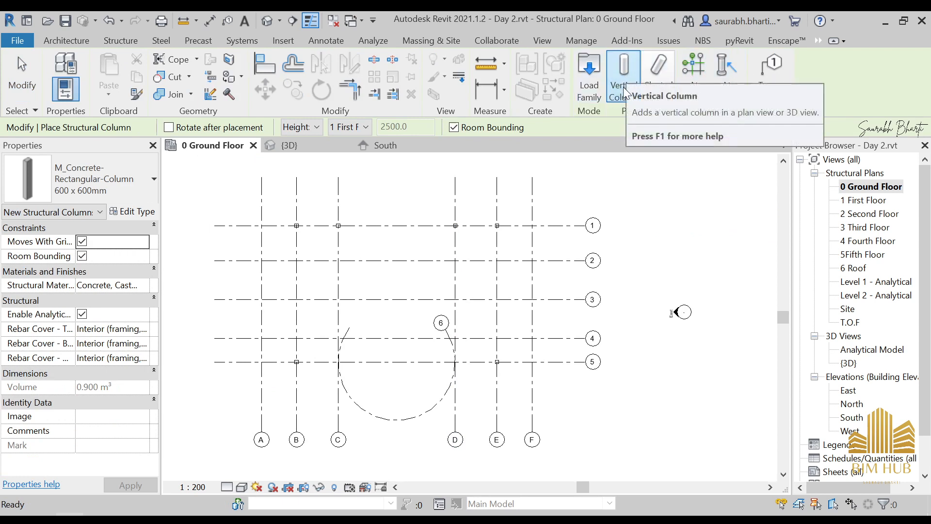
{"action": "left_click", "coordinate": [691, 77]}
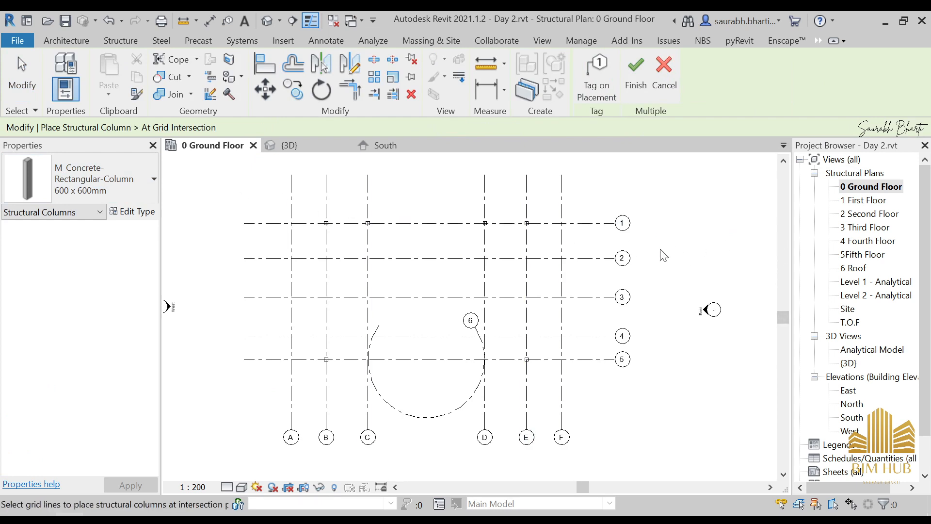
{"action": "left_click_drag", "start_coordinate": [661, 237], "coordinate": [607, 342]}
{"action": "left_click_drag", "start_coordinate": [604, 182], "coordinate": [557, 188], "text": "ctrl"}
{"action": "left_click_drag", "start_coordinate": [303, 202], "coordinate": [264, 191], "text": "ctrl"}
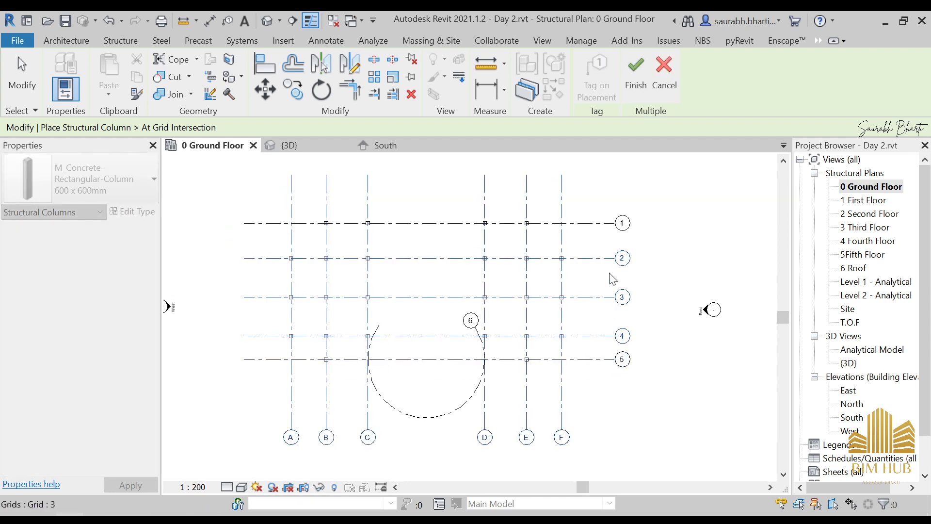
{"action": "left_click", "coordinate": [631, 87]}
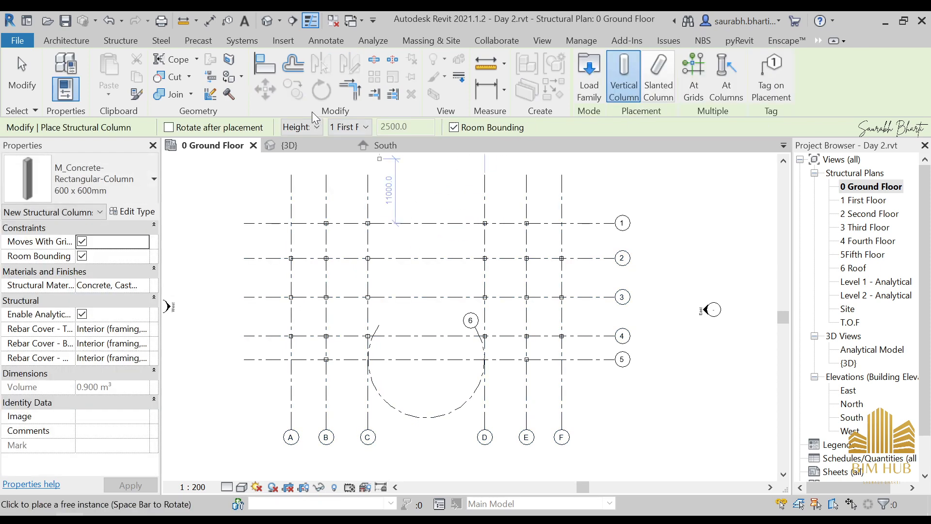
- Examine the full set of ground-to-first-floor columns in the 3D view and end the column command
{"action": "left_click", "coordinate": [268, 22]}
{"action": "middle_click_drag", "start_coordinate": [416, 385], "coordinate": [480, 369], "text": "shift"}
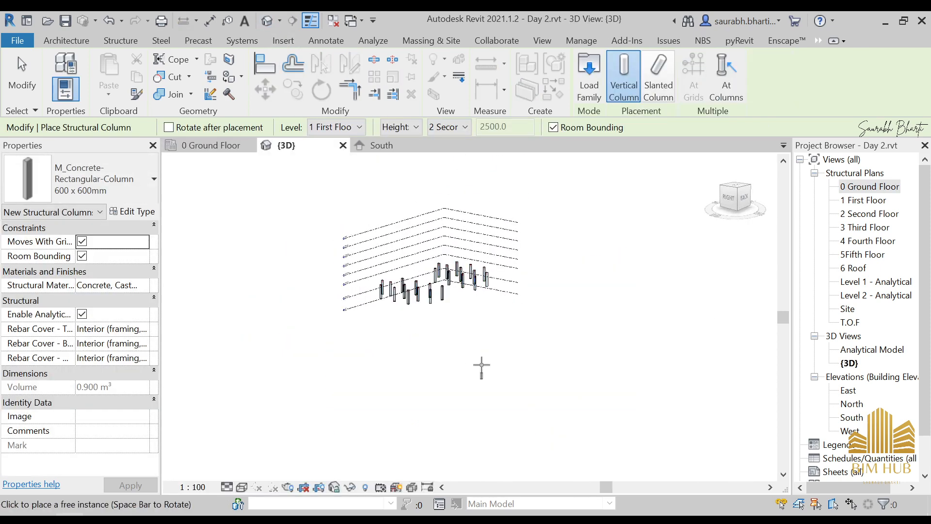
{"action": "key", "text": "Escape"}
{"action": "middle_click_drag", "start_coordinate": [520, 318], "coordinate": [456, 287], "text": "shift"}
{"action": "scroll", "coordinate": [432, 291], "scroll_direction": "up", "scroll_amount": 3}
{"action": "scroll", "coordinate": [305, 274], "scroll_direction": "up", "scroll_amount": 3}
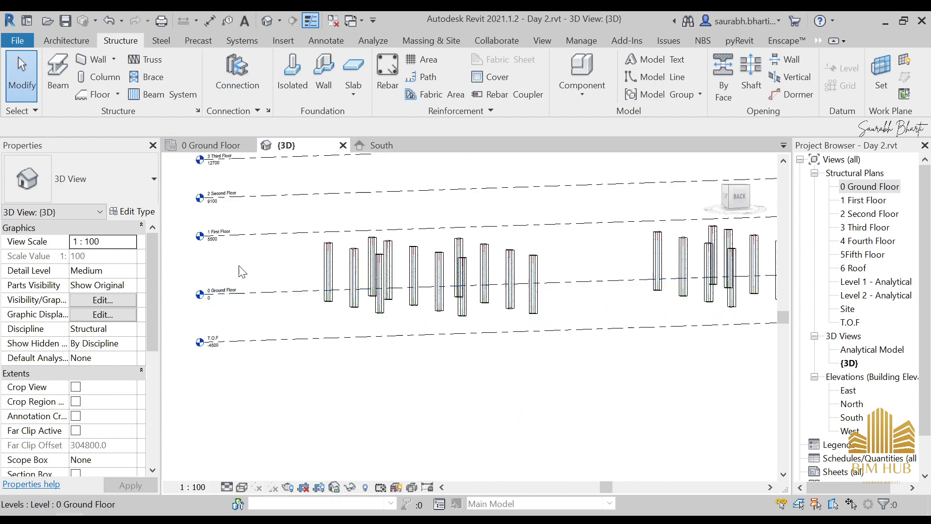
- Examine in the South elevation how the columns span between the 0 Ground Floor and 1 First Floor levels and the levels above
{"action": "double_click", "coordinate": [856, 418]}
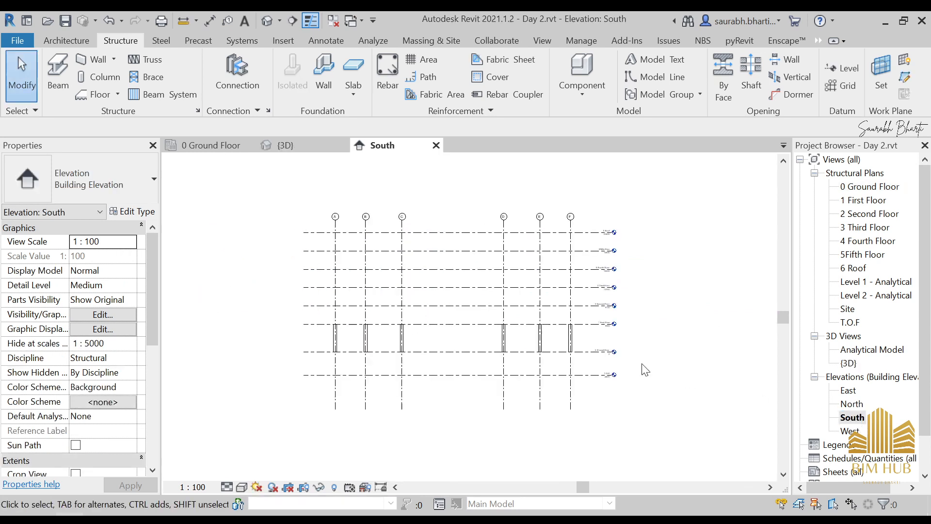
{"action": "scroll", "coordinate": [645, 368], "scroll_direction": "up", "scroll_amount": 3}
{"action": "middle_click_drag", "start_coordinate": [595, 357], "coordinate": [634, 390]}
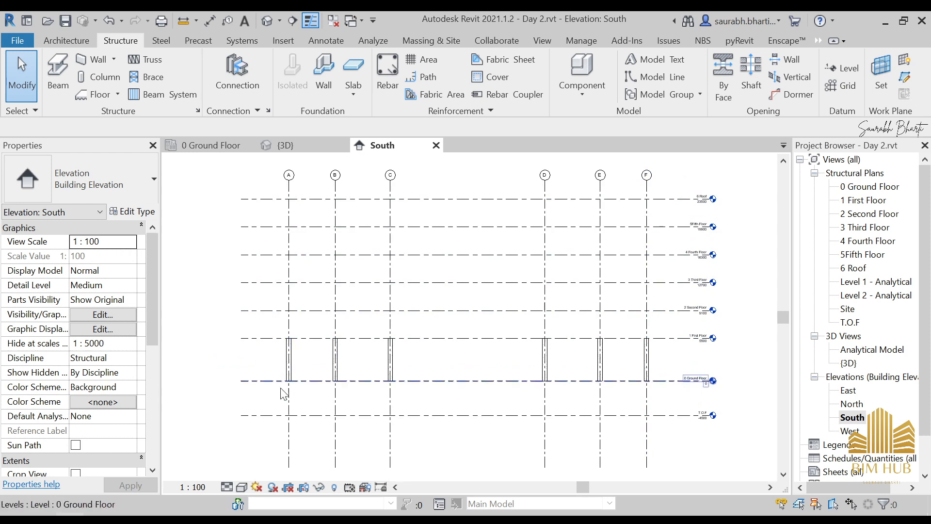
{"action": "scroll", "coordinate": [279, 384], "scroll_direction": "up", "scroll_amount": 3}
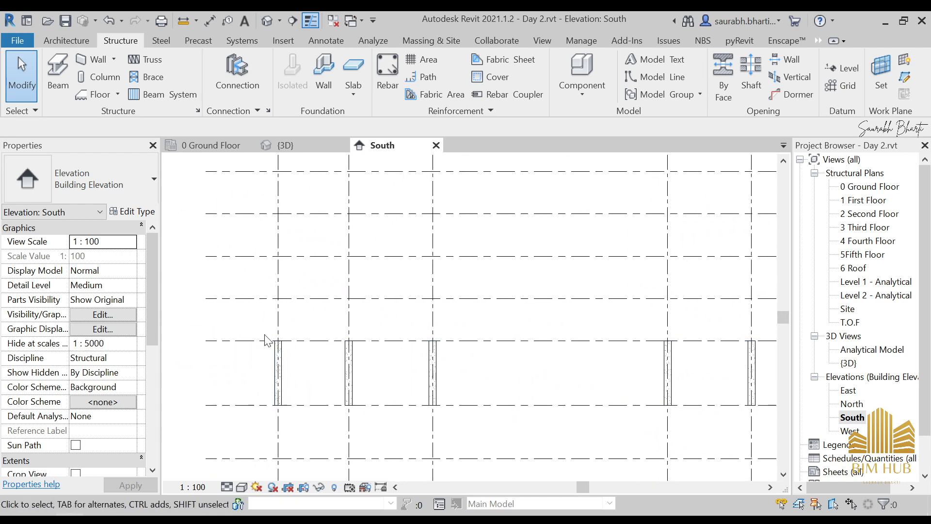
{"action": "scroll", "coordinate": [240, 351], "scroll_direction": "down", "scroll_amount": 2}
{"action": "scroll", "coordinate": [585, 374], "scroll_direction": "up", "scroll_amount": 4}
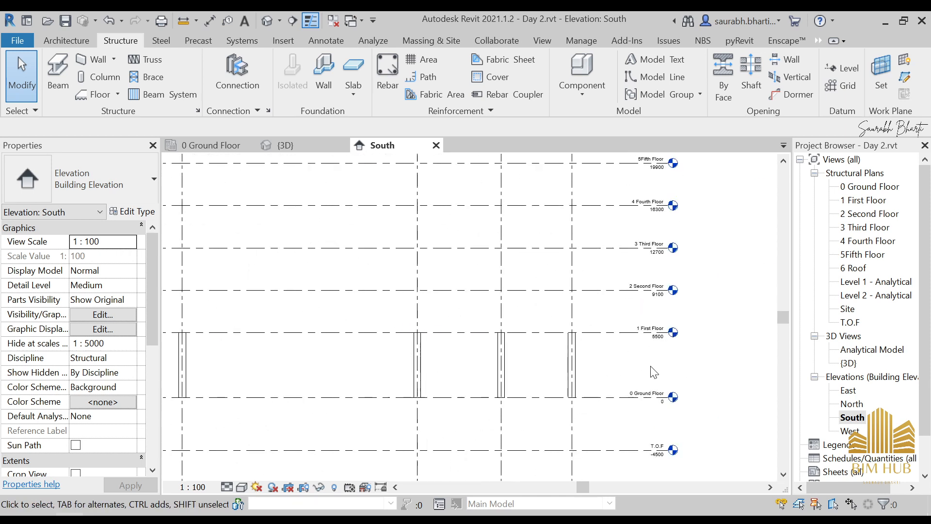
{"action": "scroll", "coordinate": [679, 371], "scroll_direction": "up", "scroll_amount": 1}
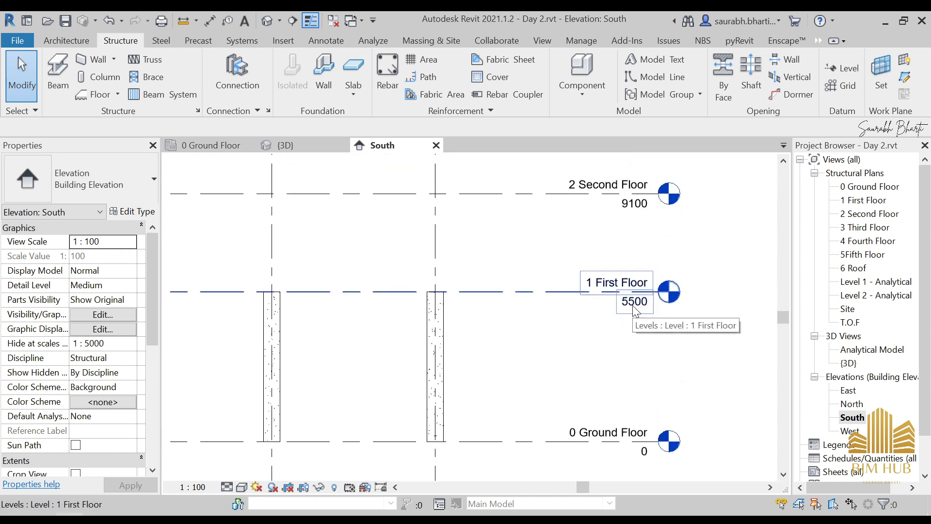
{"action": "middle_click_drag", "start_coordinate": [584, 405], "coordinate": [597, 462]}
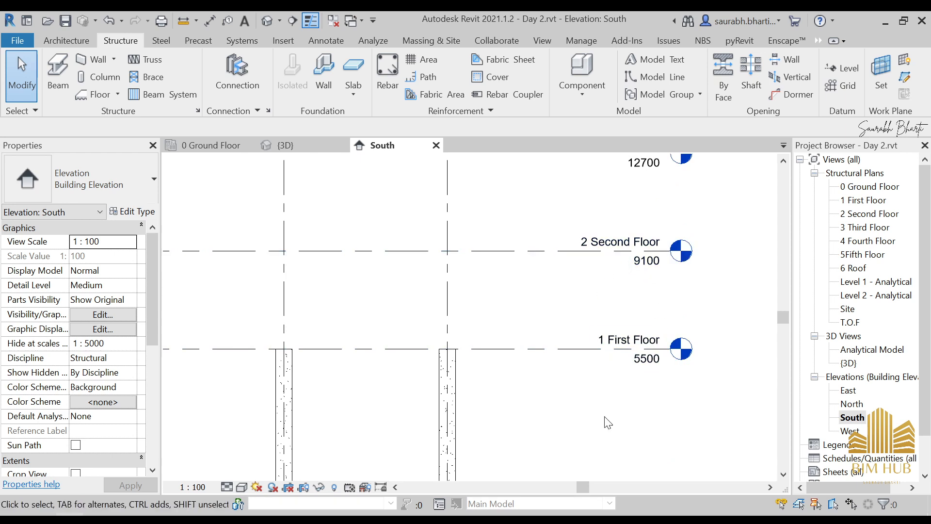
{"action": "scroll", "coordinate": [608, 422], "scroll_direction": "up", "scroll_amount": 2}
{"action": "middle_click_drag", "start_coordinate": [619, 284], "coordinate": [622, 262]}
{"action": "scroll", "coordinate": [621, 261], "scroll_direction": "down", "scroll_amount": 3}
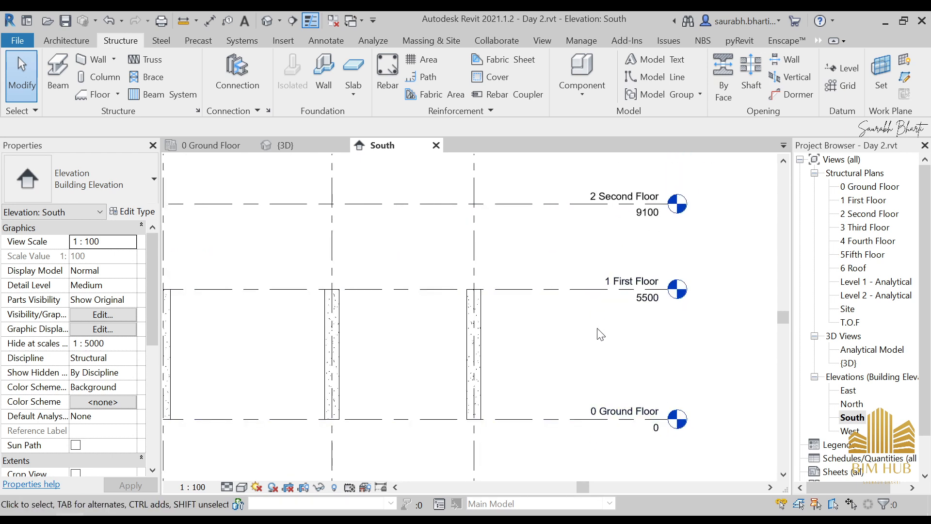
{"action": "scroll", "coordinate": [627, 397], "scroll_direction": "down", "scroll_amount": 3}
{"action": "middle_click_drag", "start_coordinate": [625, 390], "coordinate": [628, 402]}
{"action": "middle_click_drag", "start_coordinate": [543, 333], "coordinate": [671, 332]}
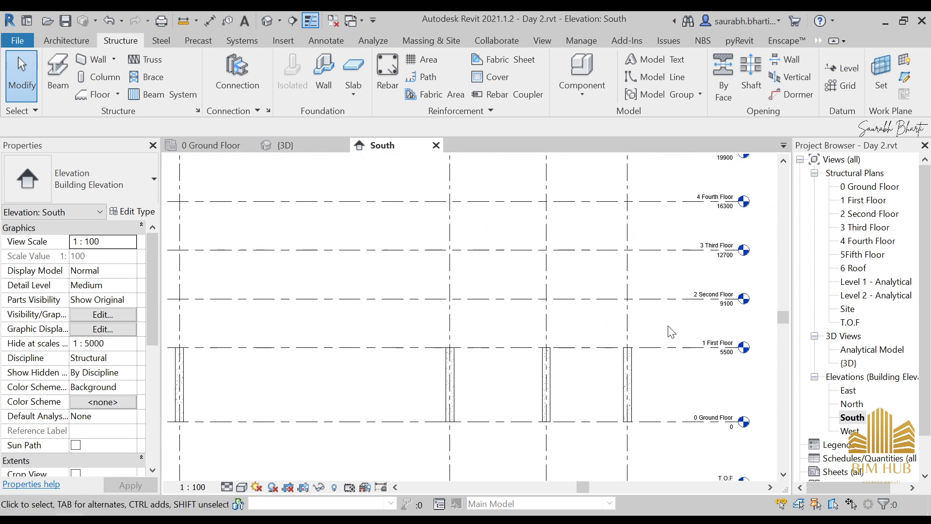
{"action": "scroll", "coordinate": [696, 329], "scroll_direction": "down", "scroll_amount": 3}
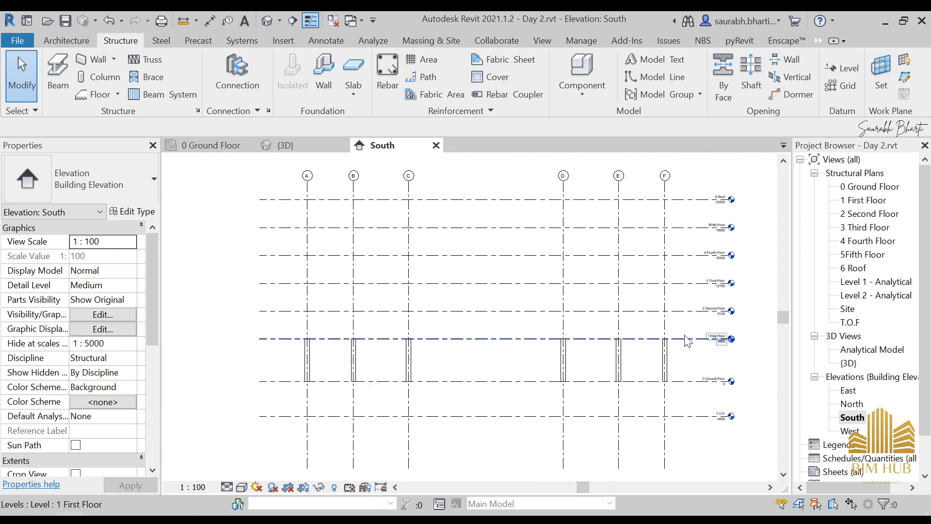
- On the 1 First Floor plan, place 600 x 600mm columns up to 2 Second Floor on grid 1 at grids B and C
{"action": "double_click", "coordinate": [862, 201]}
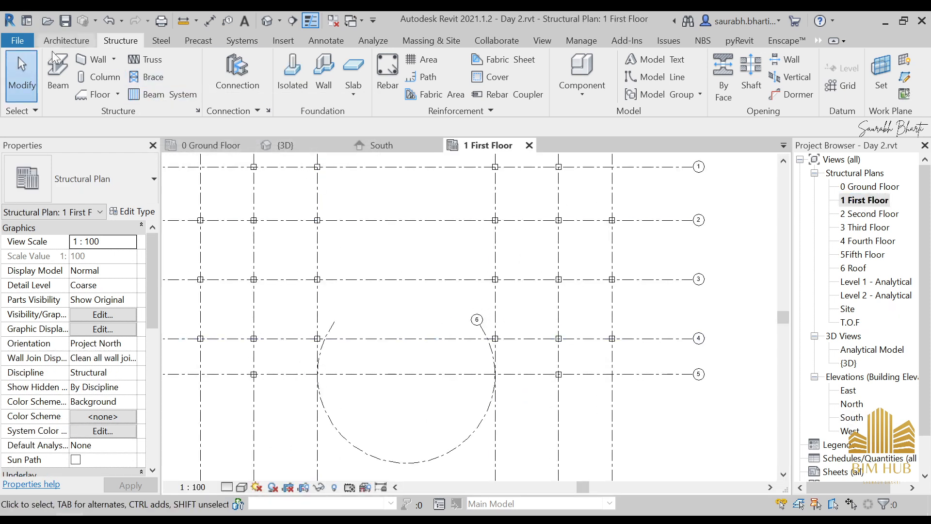
{"action": "left_click", "coordinate": [88, 74]}
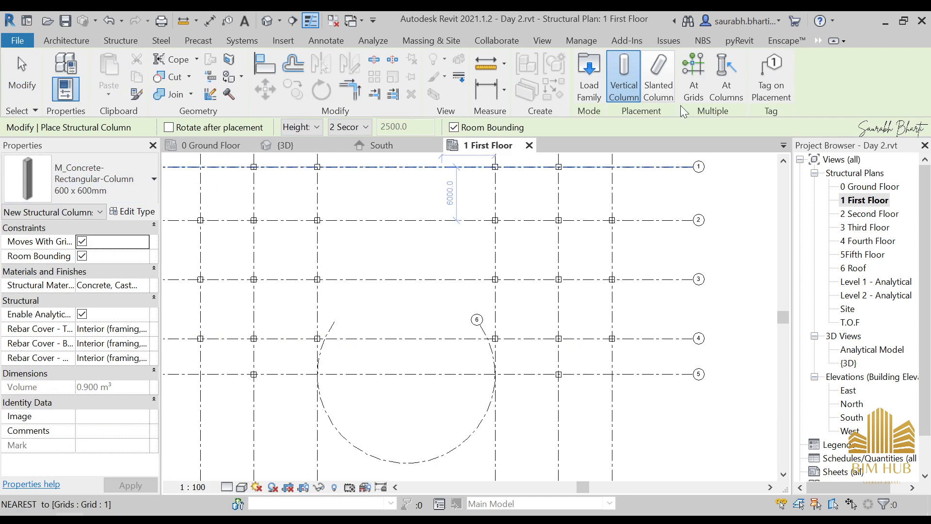
{"action": "scroll", "coordinate": [336, 204], "scroll_direction": "up", "scroll_amount": 2}
{"action": "scroll", "coordinate": [324, 273], "scroll_direction": "up", "scroll_amount": 8}
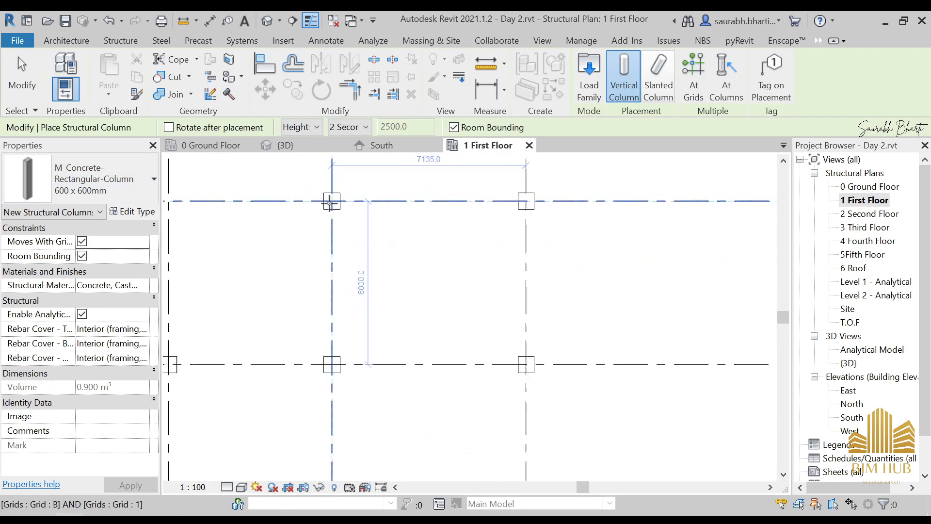
{"action": "scroll", "coordinate": [325, 204], "scroll_direction": "up", "scroll_amount": 2}
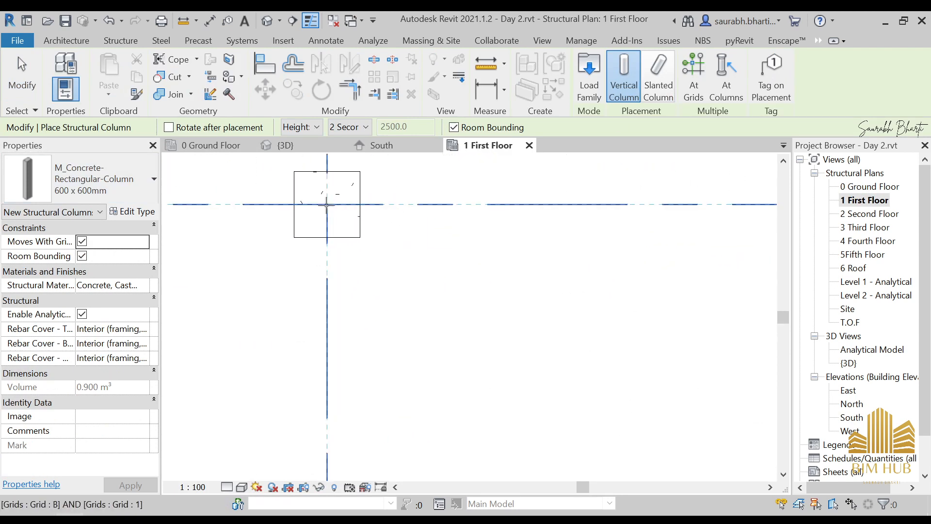
{"action": "left_click", "coordinate": [326, 204]}
{"action": "scroll", "coordinate": [369, 230], "scroll_direction": "down", "scroll_amount": 3}
{"action": "middle_click_drag", "start_coordinate": [545, 268], "coordinate": [372, 283]}
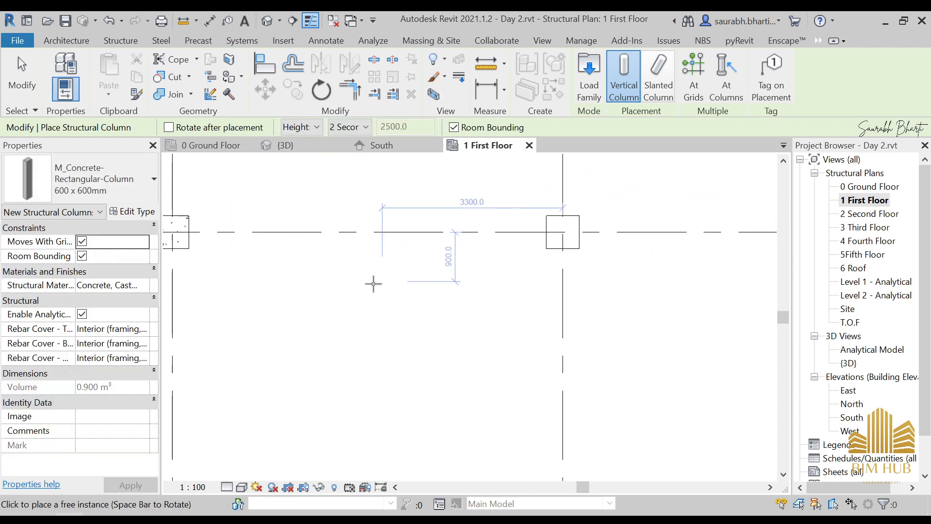
{"action": "scroll", "coordinate": [549, 236], "scroll_direction": "up", "scroll_amount": 3}
{"action": "left_click", "coordinate": [575, 227]}
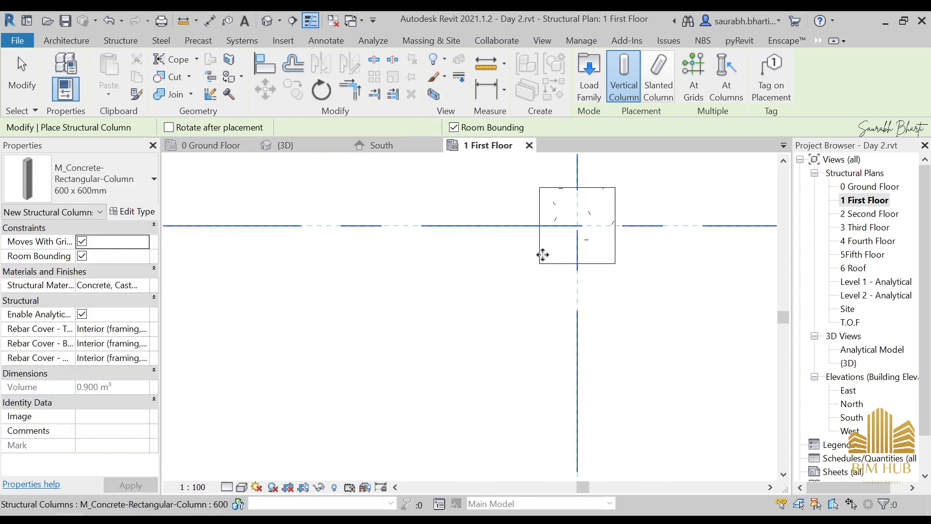
- Place columns up to 2 Second Floor on grid 1 at its intersections with grids D and E
{"action": "scroll", "coordinate": [421, 260], "scroll_direction": "down", "scroll_amount": 4}
{"action": "scroll", "coordinate": [559, 274], "scroll_direction": "down", "scroll_amount": 3}
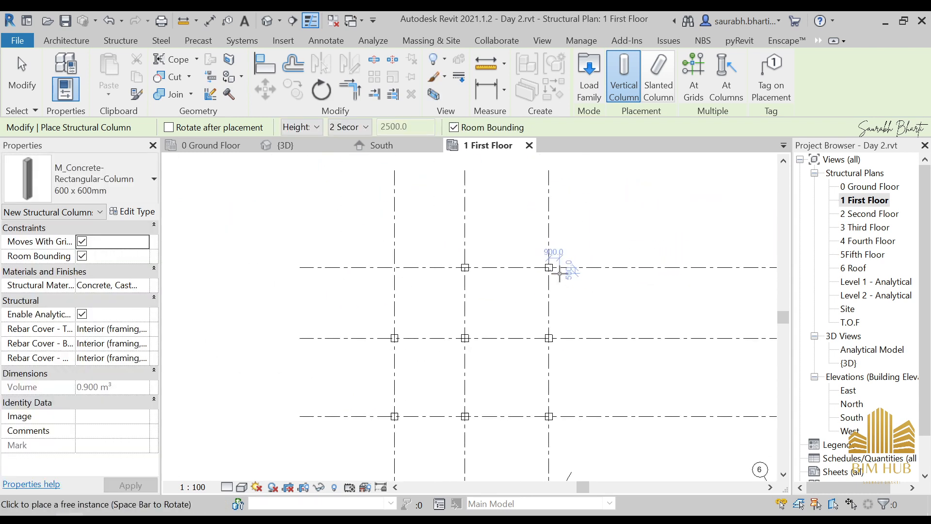
{"action": "scroll", "coordinate": [587, 286], "scroll_direction": "up", "scroll_amount": 5}
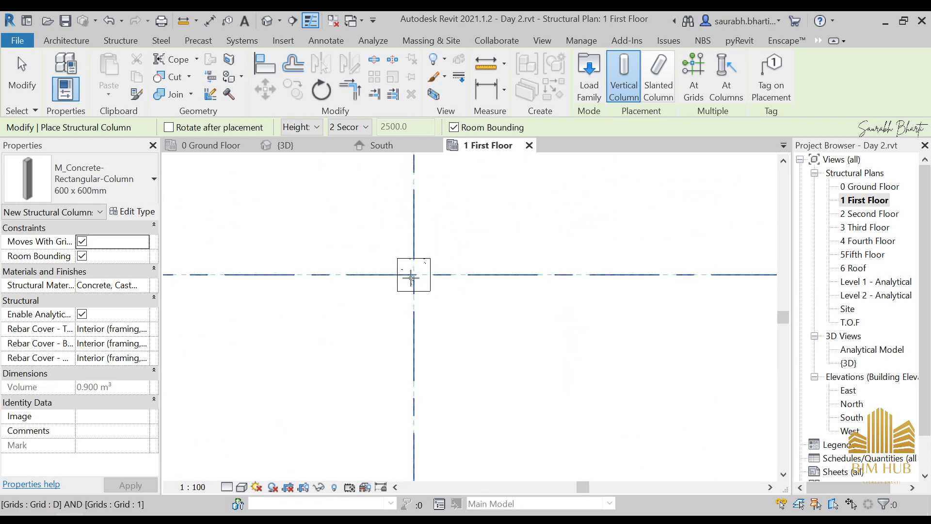
{"action": "left_click", "coordinate": [411, 278]}
{"action": "scroll", "coordinate": [417, 286], "scroll_direction": "down", "scroll_amount": 3}
{"action": "scroll", "coordinate": [505, 300], "scroll_direction": "up", "scroll_amount": 5}
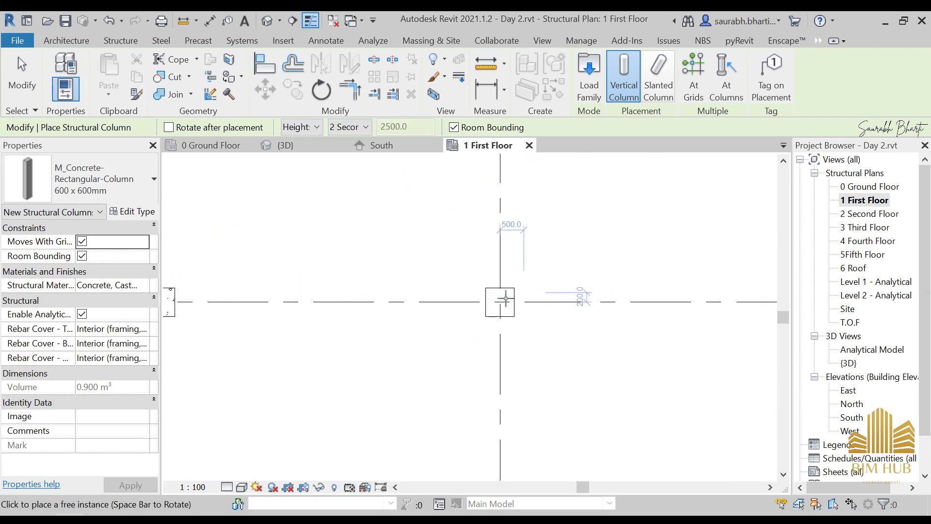
{"action": "left_click", "coordinate": [505, 300]}
{"action": "scroll", "coordinate": [490, 320], "scroll_direction": "down", "scroll_amount": 4}
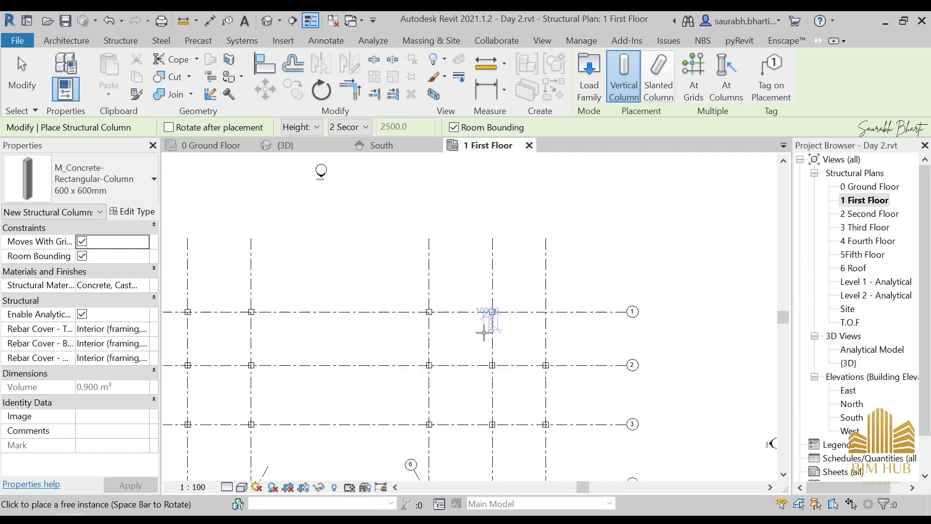
- Place columns up to 2 Second Floor on grid 5 at grids B and E, and end the column command
{"action": "scroll", "coordinate": [485, 339], "scroll_direction": "up", "scroll_amount": 3}
{"action": "scroll", "coordinate": [417, 266], "scroll_direction": "up", "scroll_amount": 2}
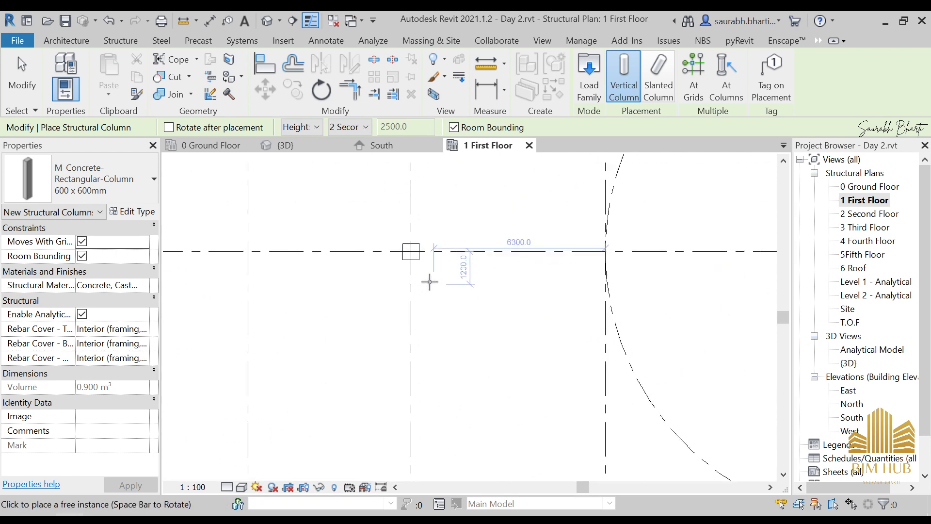
{"action": "scroll", "coordinate": [410, 257], "scroll_direction": "up", "scroll_amount": 3}
{"action": "left_click", "coordinate": [416, 234]}
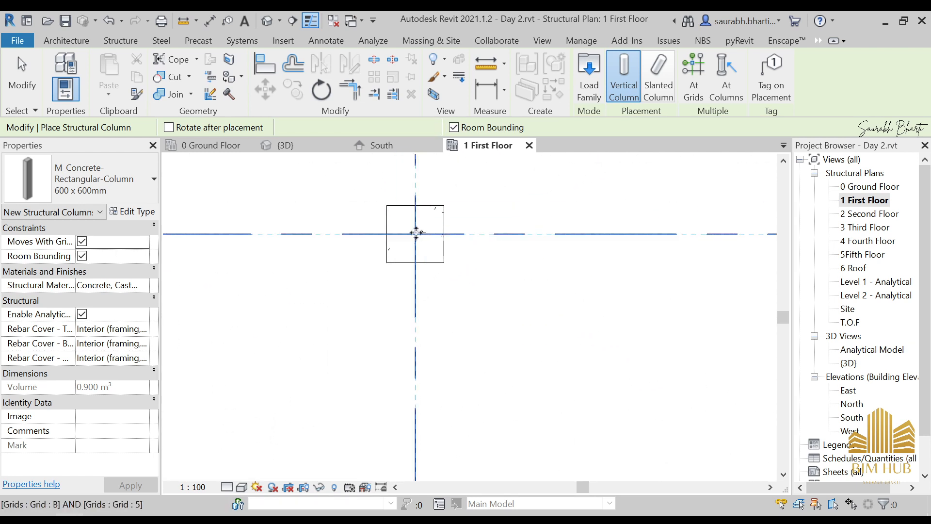
{"action": "scroll", "coordinate": [417, 257], "scroll_direction": "down", "scroll_amount": 5}
{"action": "scroll", "coordinate": [433, 342], "scroll_direction": "up", "scroll_amount": 4}
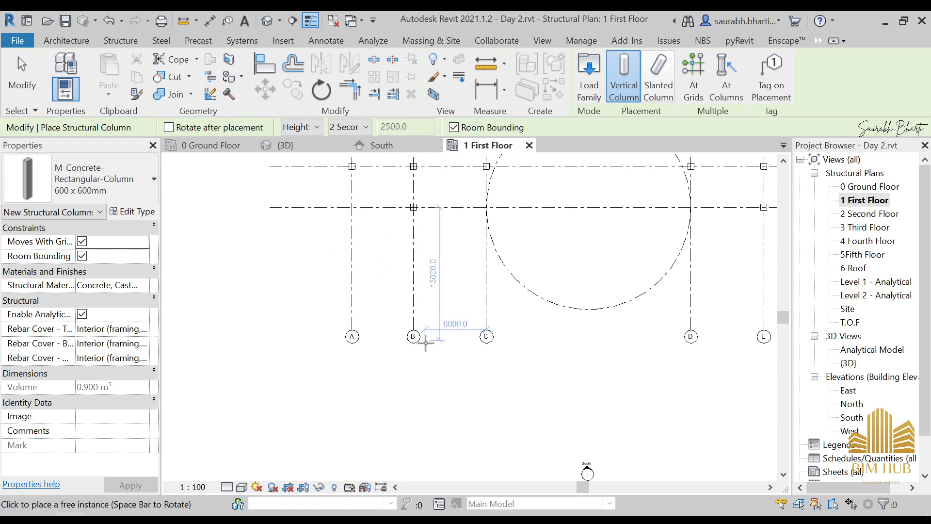
{"action": "scroll", "coordinate": [640, 301], "scroll_direction": "up", "scroll_amount": 3}
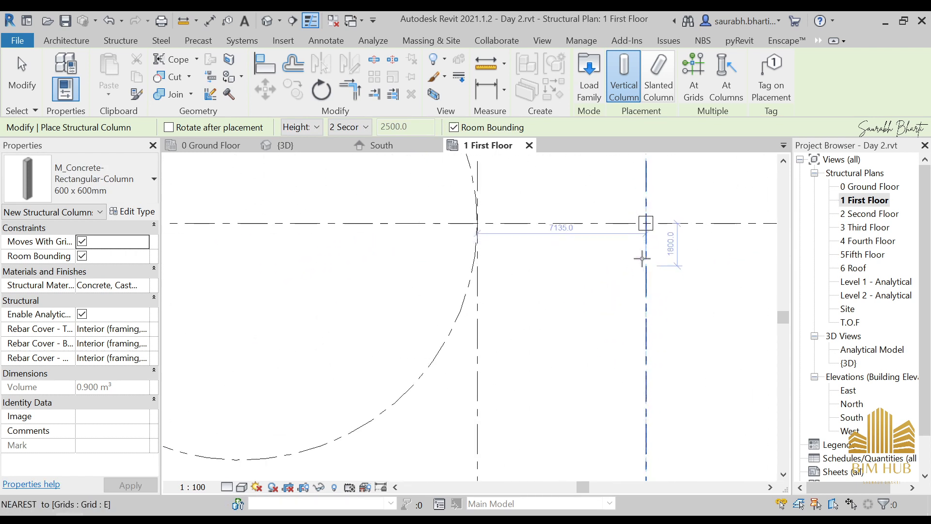
{"action": "scroll", "coordinate": [645, 241], "scroll_direction": "up", "scroll_amount": 3}
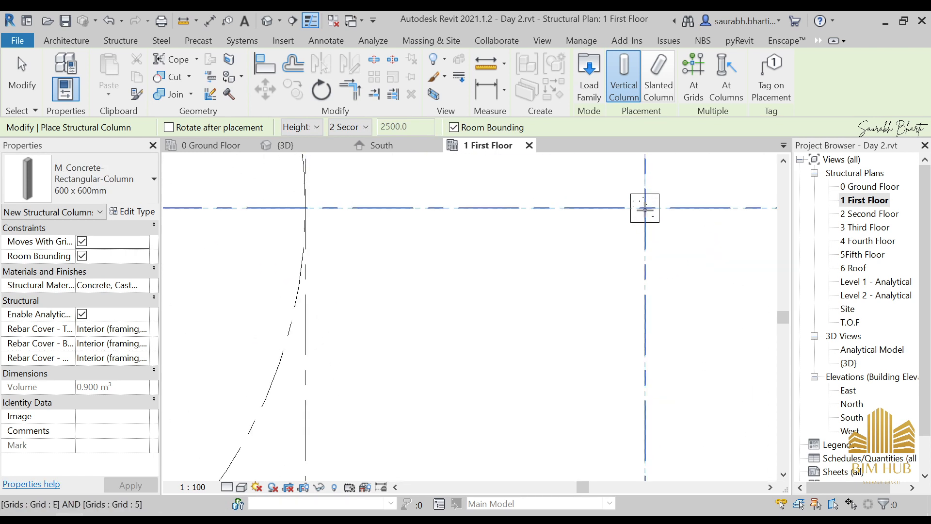
{"action": "left_click", "coordinate": [645, 209]}
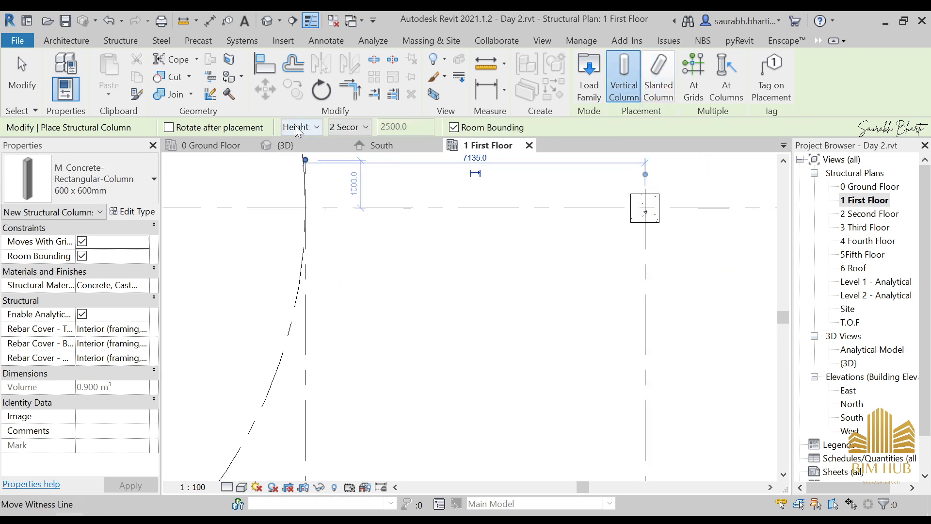
{"action": "scroll", "coordinate": [519, 316], "scroll_direction": "down", "scroll_amount": 4}
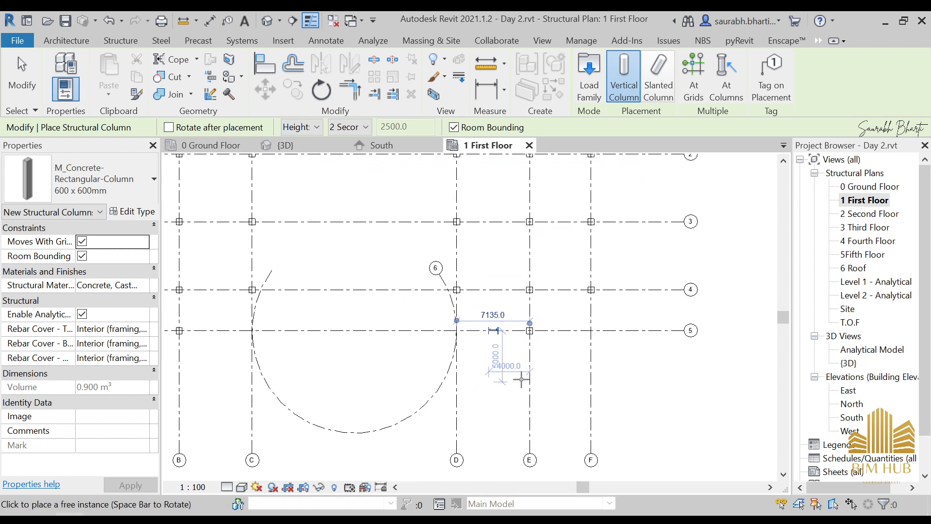
{"action": "scroll", "coordinate": [553, 398], "scroll_direction": "down", "scroll_amount": 2}
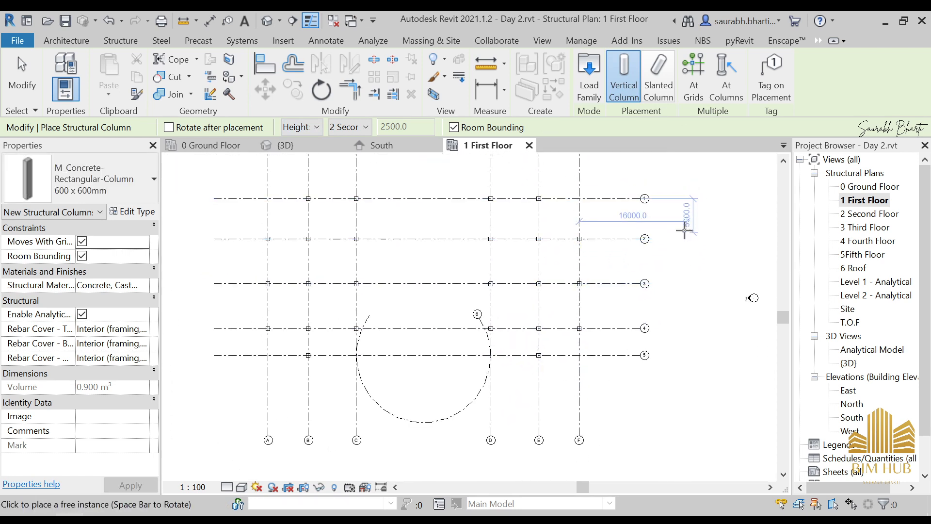
{"action": "key", "text": "Escape"}
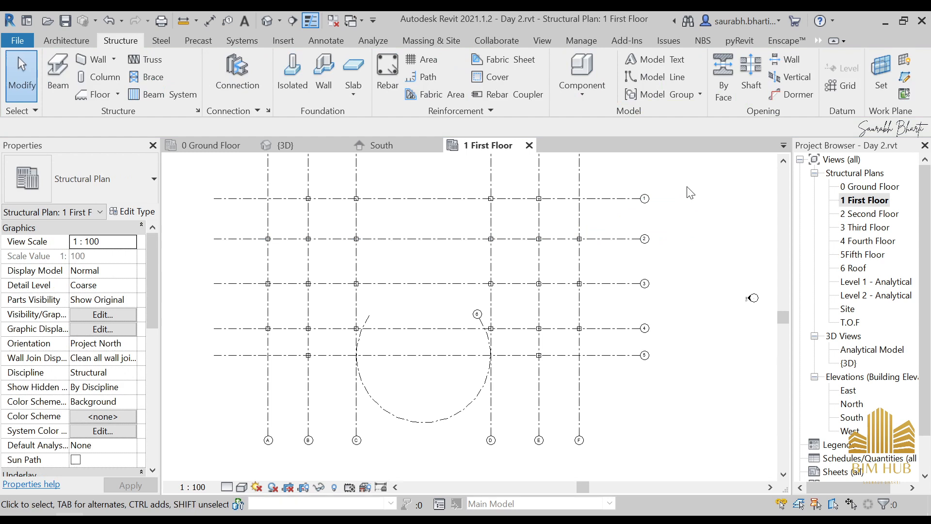
- Place 600 x 600mm columns up to 2 Second Floor at all intersections of grids 2, 3 and 4 with grids A to F, using At Grids
{"action": "left_click", "coordinate": [116, 78]}
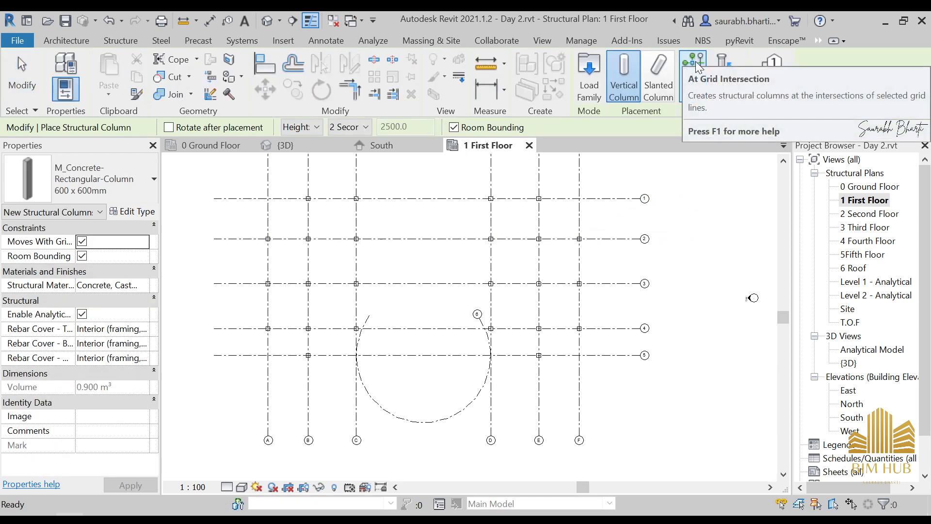
{"action": "left_click", "coordinate": [693, 83]}
{"action": "scroll", "coordinate": [675, 249], "scroll_direction": "up", "scroll_amount": 2}
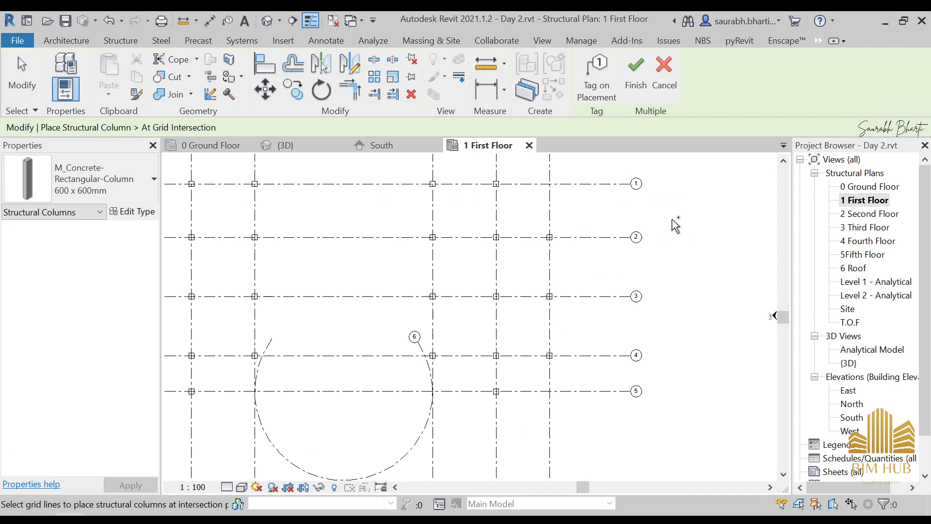
{"action": "left_click_drag", "start_coordinate": [682, 212], "coordinate": [629, 331]}
{"action": "left_click_drag", "start_coordinate": [615, 373], "coordinate": [619, 369]}
{"action": "scroll", "coordinate": [635, 342], "scroll_direction": "down", "scroll_amount": 3}
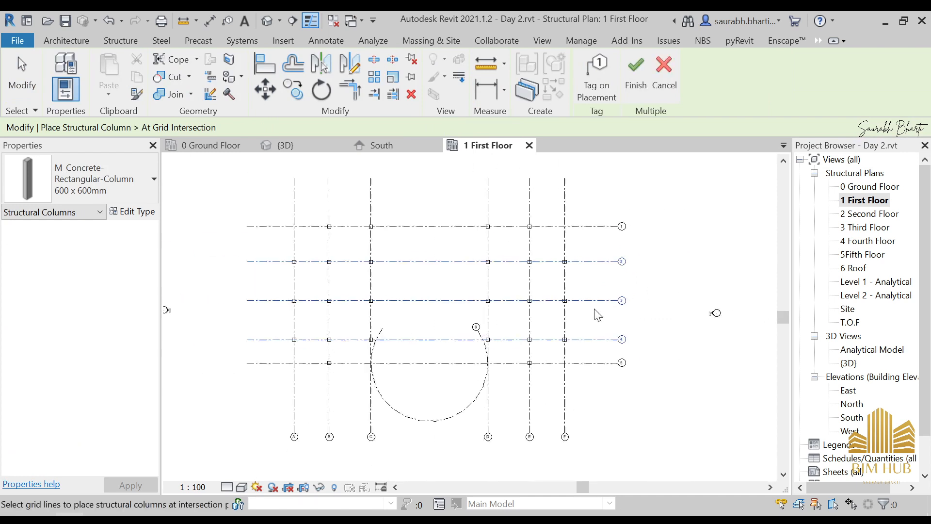
{"action": "left_click_drag", "start_coordinate": [661, 235], "coordinate": [606, 241], "text": "ctrl"}
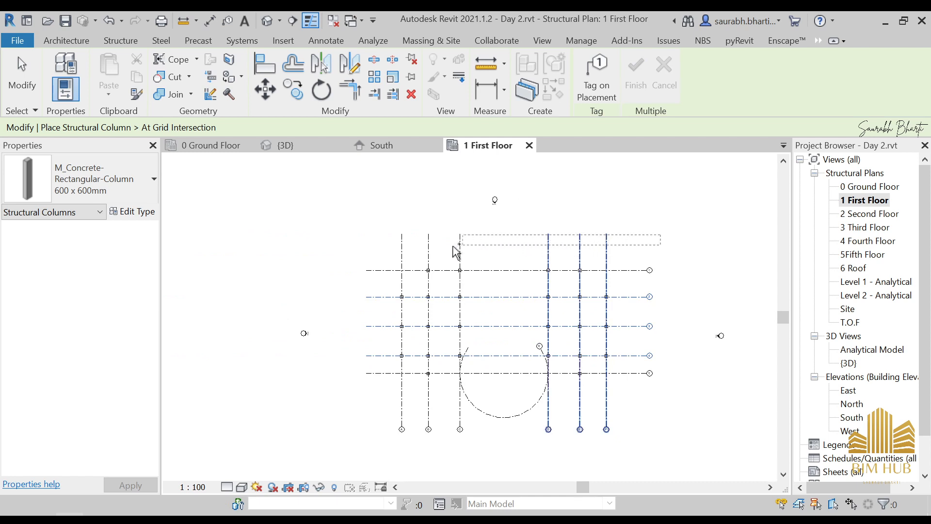
{"action": "left_click_drag", "start_coordinate": [456, 251], "coordinate": [374, 250], "text": "ctrl"}
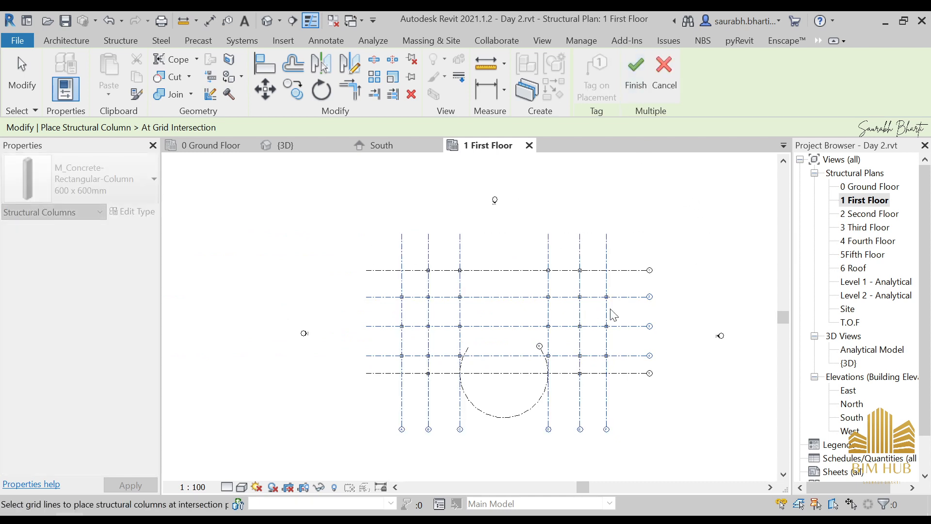
{"action": "scroll", "coordinate": [582, 325], "scroll_direction": "up", "scroll_amount": 4}
{"action": "scroll", "coordinate": [560, 310], "scroll_direction": "down", "scroll_amount": 1}
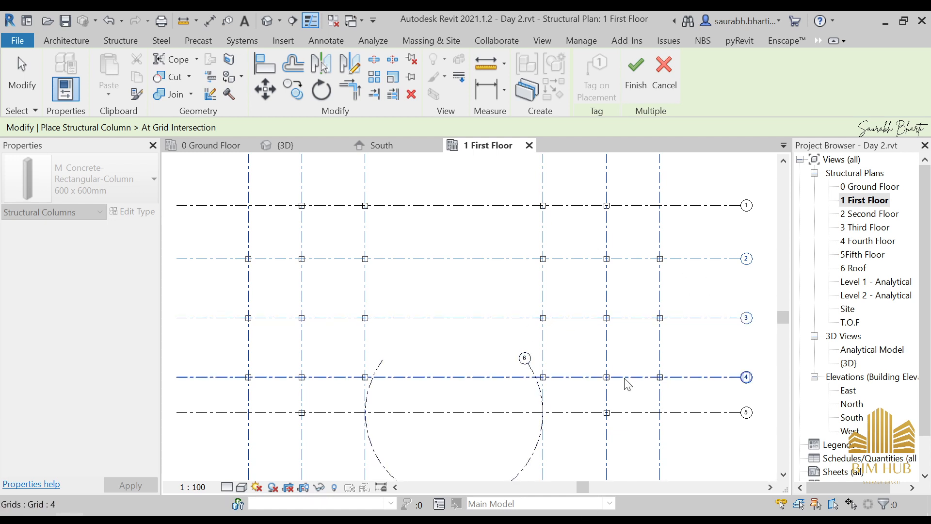
{"action": "scroll", "coordinate": [558, 296], "scroll_direction": "down", "scroll_amount": 3}
{"action": "left_click", "coordinate": [645, 82]}
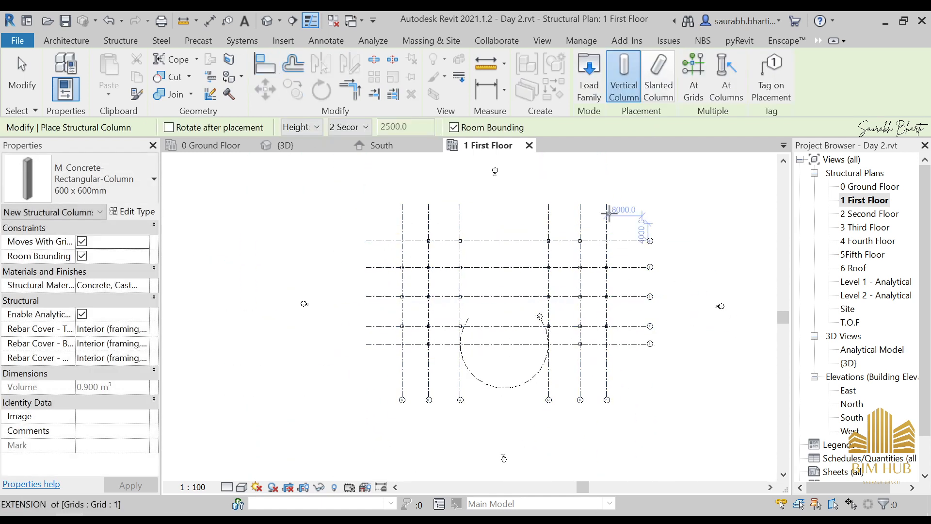
- End the column command in the 3D view and examine how the two storeys of columns stand relative to the levels up to 6 Roof
{"action": "left_click", "coordinate": [267, 21]}
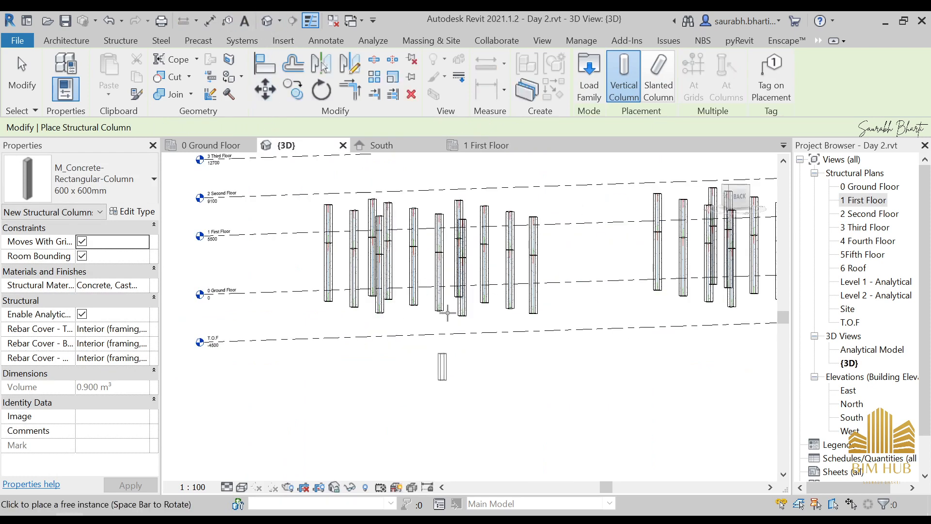
{"action": "middle_click_drag", "start_coordinate": [443, 369], "coordinate": [526, 358], "text": "shift"}
{"action": "key", "text": "Escape"}
{"action": "middle_click_drag", "start_coordinate": [606, 363], "coordinate": [462, 252], "text": "shift"}
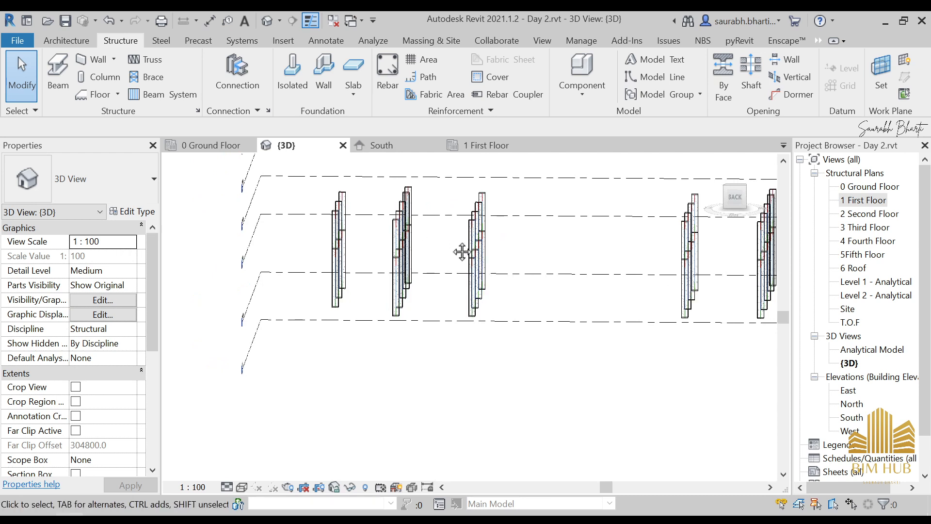
{"action": "scroll", "coordinate": [452, 247], "scroll_direction": "down", "scroll_amount": 5}
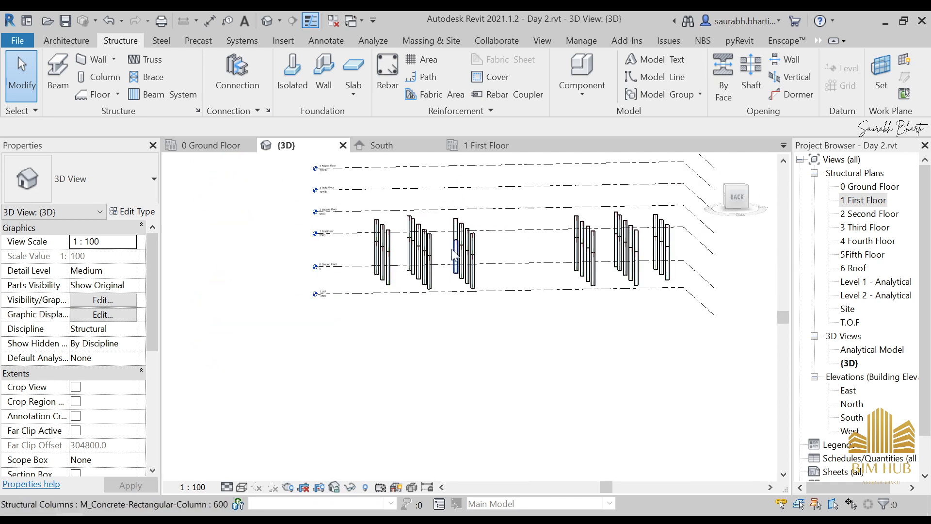
{"action": "scroll", "coordinate": [482, 202], "scroll_direction": "up", "scroll_amount": 1}
{"action": "scroll", "coordinate": [383, 272], "scroll_direction": "up", "scroll_amount": 4}
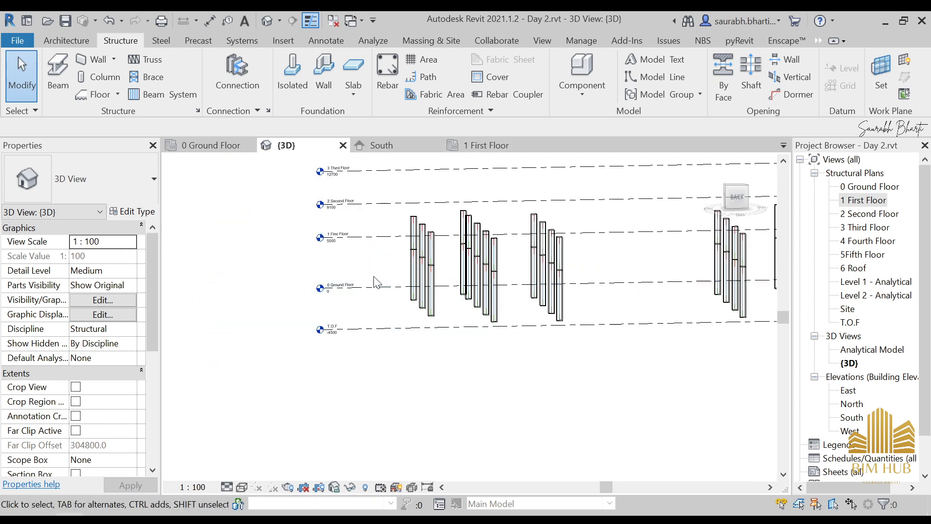
{"action": "scroll", "coordinate": [348, 238], "scroll_direction": "up", "scroll_amount": 1}
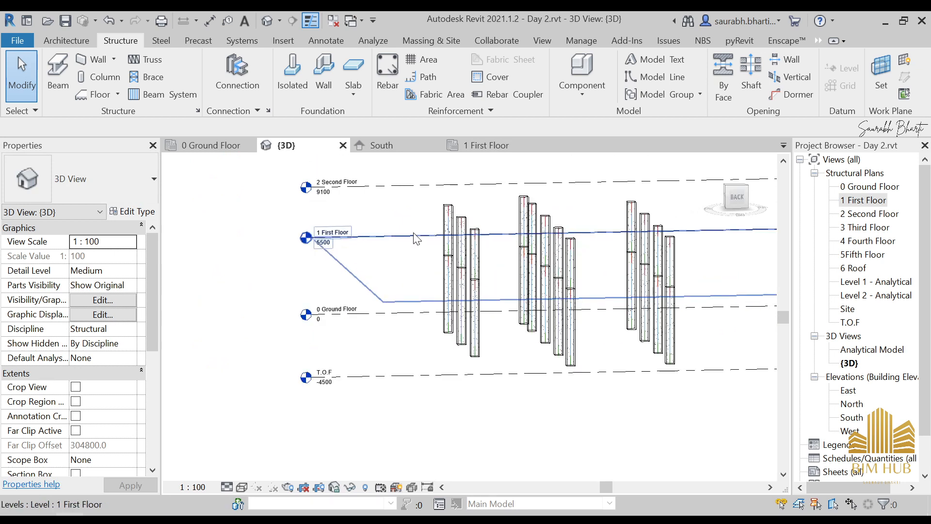
{"action": "middle_click_drag", "start_coordinate": [391, 181], "coordinate": [362, 270]}
{"action": "scroll", "coordinate": [369, 311], "scroll_direction": "down", "scroll_amount": 1}
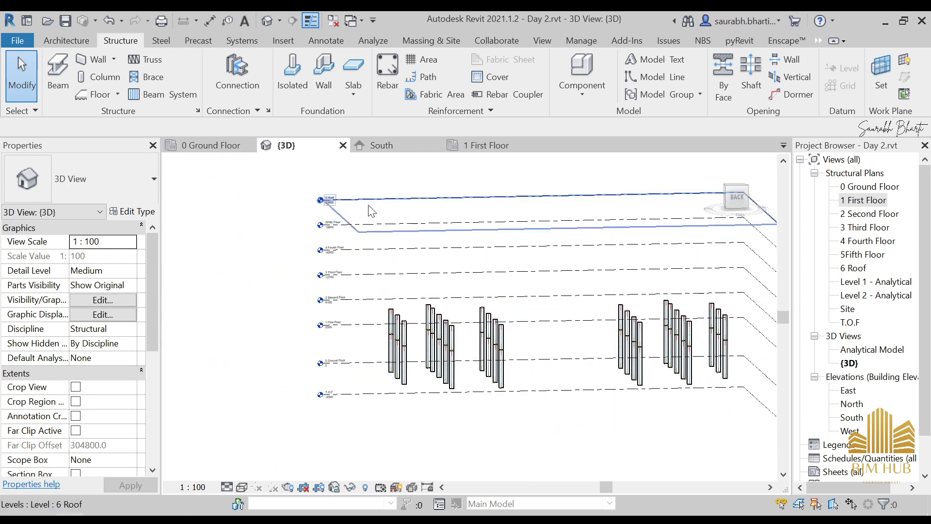
{"action": "middle_click_drag", "start_coordinate": [490, 216], "coordinate": [441, 211]}
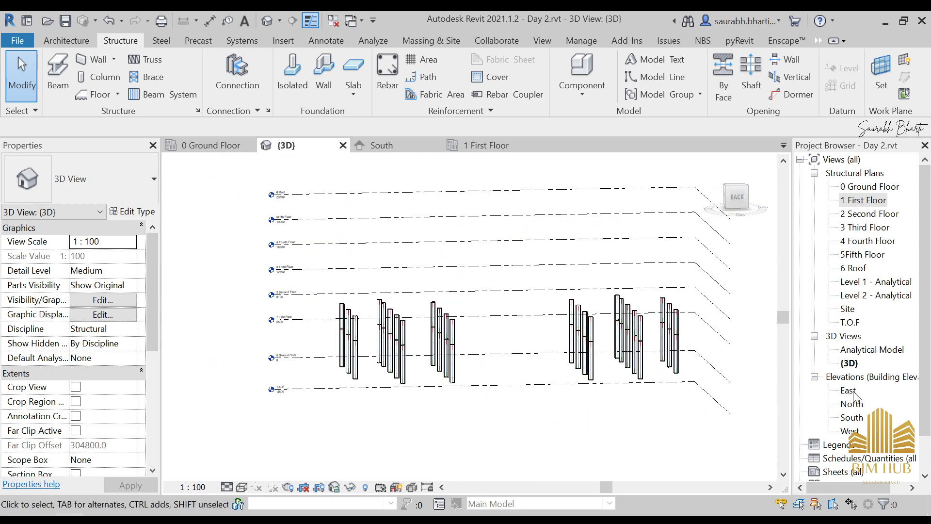
{"action": "scroll", "coordinate": [495, 349], "scroll_direction": "down", "scroll_amount": 3}
{"action": "middle_click_drag", "start_coordinate": [496, 349], "coordinate": [571, 376], "text": "shift"}
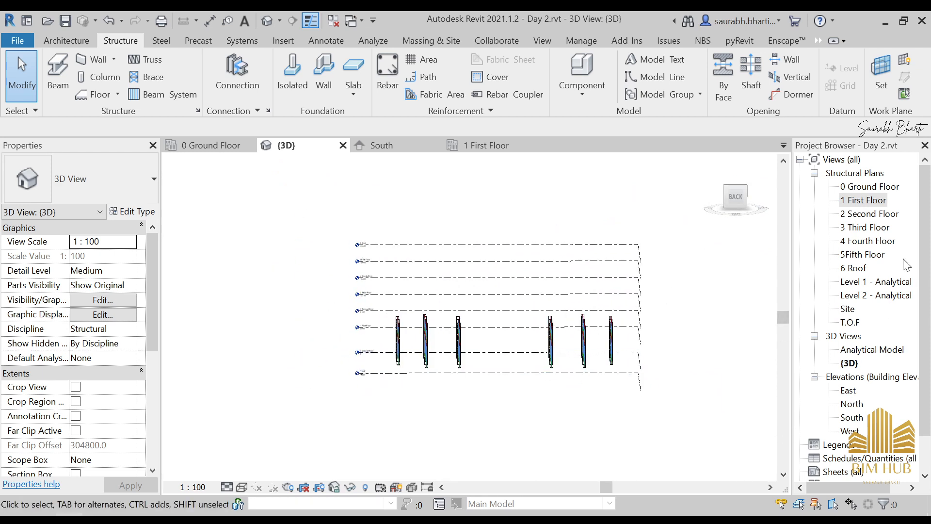
- On the 1 First Floor plan, select the column at A-2 and extend the selection to all its instances visible in the view
{"action": "double_click", "coordinate": [868, 203]}
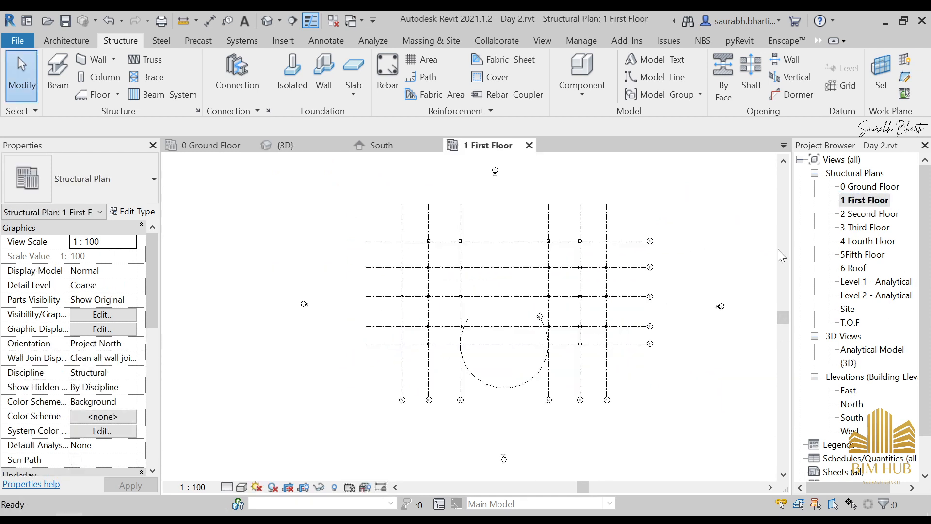
{"action": "scroll", "coordinate": [407, 269], "scroll_direction": "up", "scroll_amount": 4}
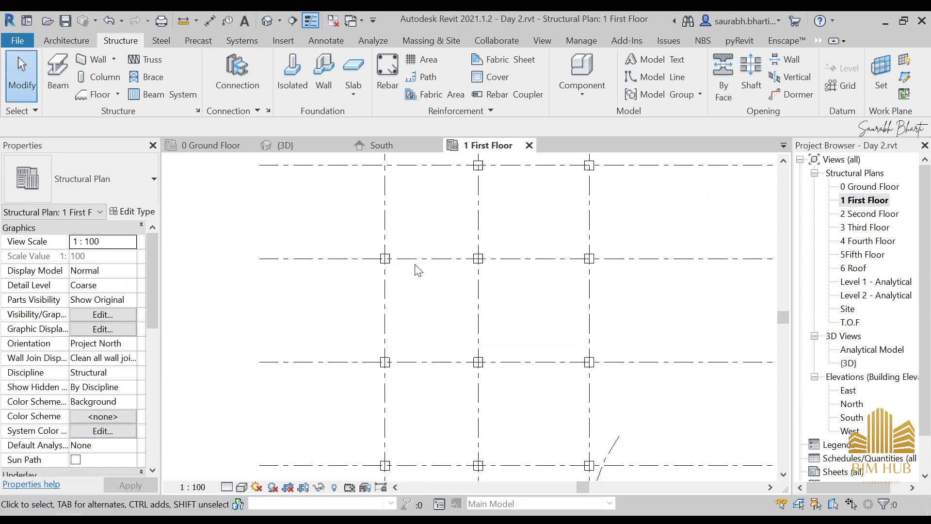
{"action": "left_click", "coordinate": [375, 262]}
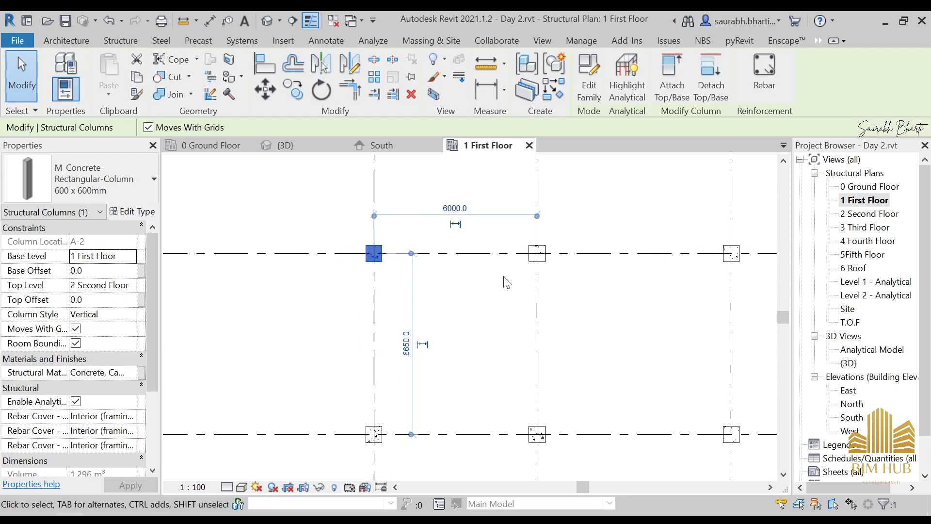
{"action": "scroll", "coordinate": [495, 273], "scroll_direction": "down", "scroll_amount": 6}
{"action": "scroll", "coordinate": [456, 274], "scroll_direction": "up", "scroll_amount": 5}
{"action": "right_click", "coordinate": [431, 257]}
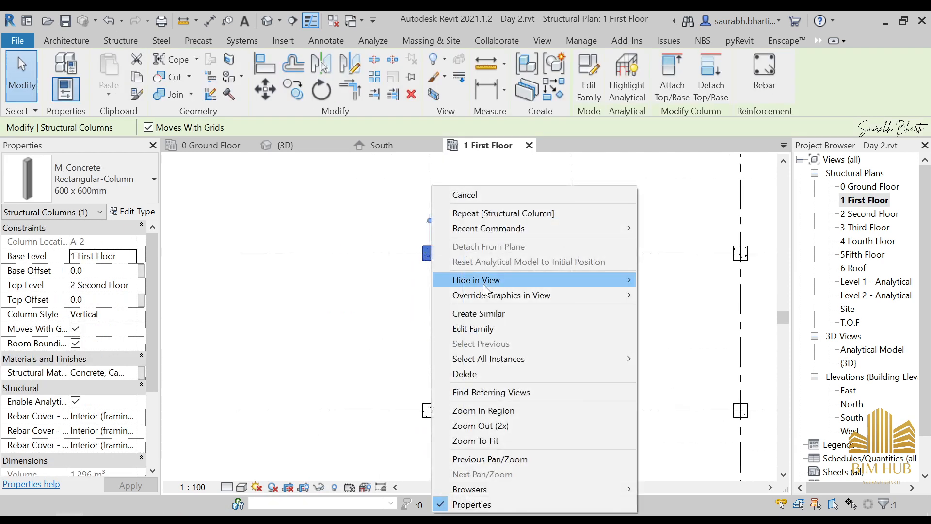
{"action": "mouse_move", "coordinate": [479, 280]}
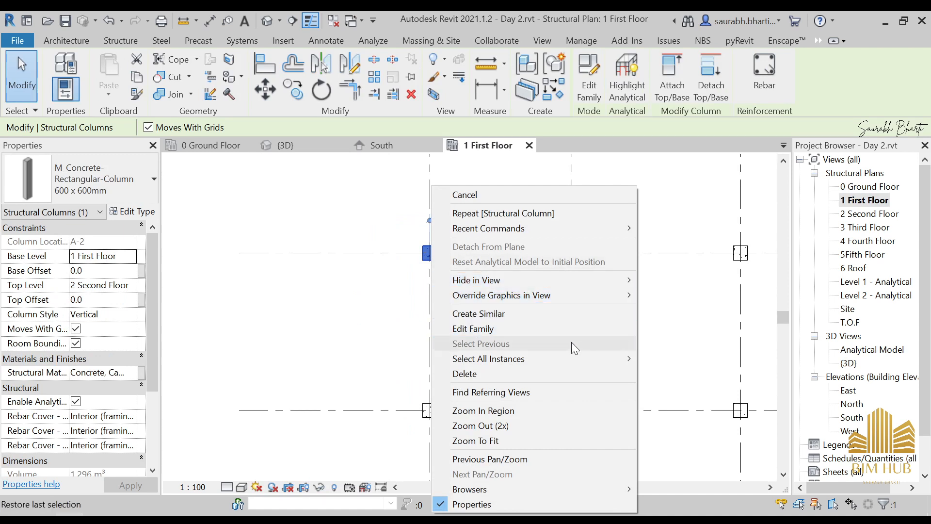
{"action": "mouse_move", "coordinate": [496, 357]}
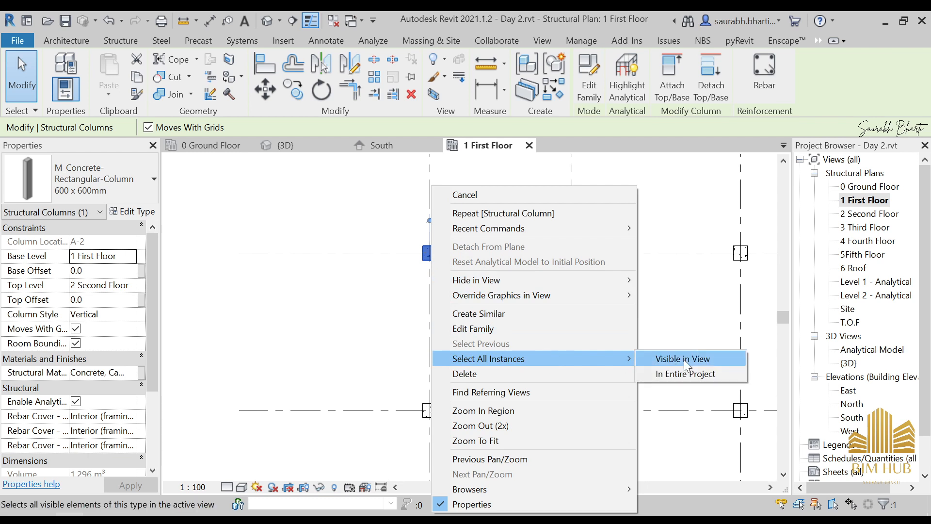
{"action": "left_click", "coordinate": [684, 359]}
{"action": "scroll", "coordinate": [639, 339], "scroll_direction": "down", "scroll_amount": 3}
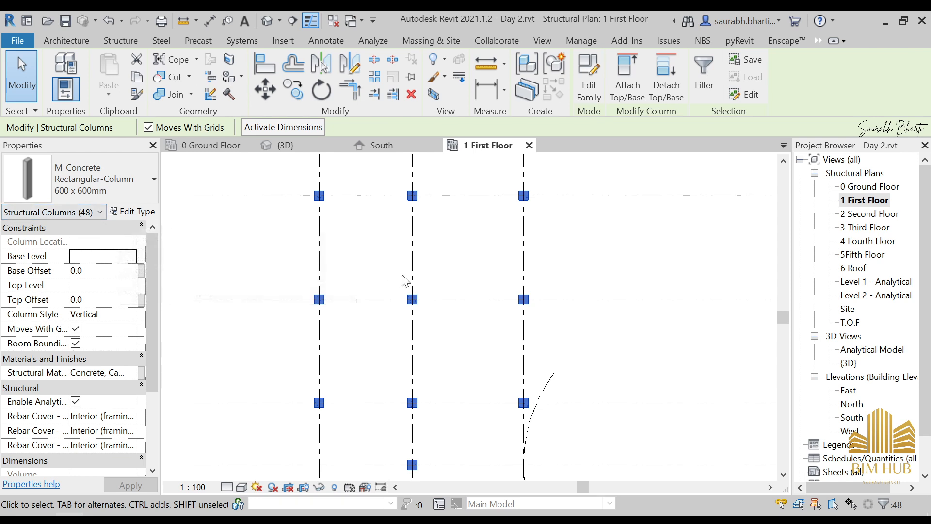
{"action": "scroll", "coordinate": [403, 275], "scroll_direction": "down", "scroll_amount": 3}
{"action": "middle_click_drag", "start_coordinate": [584, 336], "coordinate": [526, 320]}
{"action": "middle_click_drag", "start_coordinate": [486, 254], "coordinate": [492, 281]}
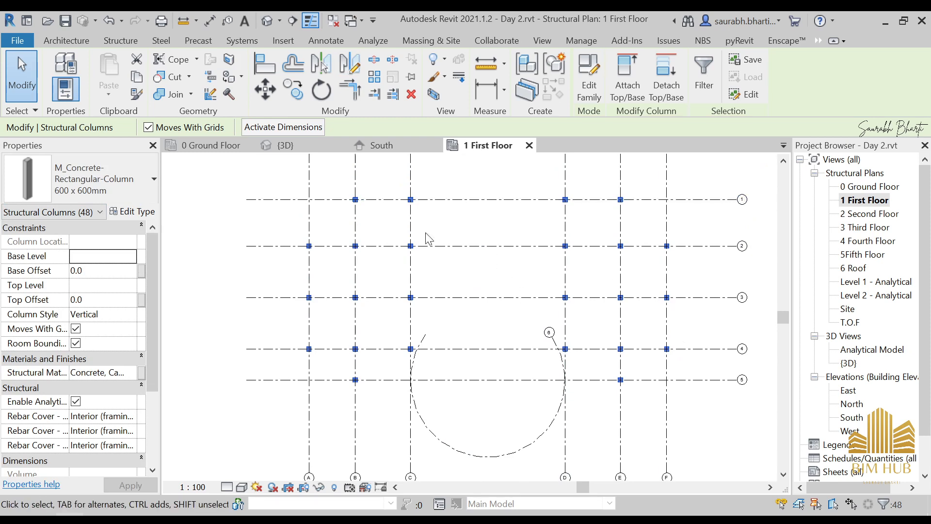
- Examine the columns of both storeys from a raised angle in the 3D view
{"action": "left_click", "coordinate": [269, 25]}
{"action": "middle_click_drag", "start_coordinate": [572, 320], "coordinate": [388, 342], "text": "shift"}
{"action": "middle_click_drag", "start_coordinate": [540, 318], "coordinate": [367, 372], "text": "shift"}
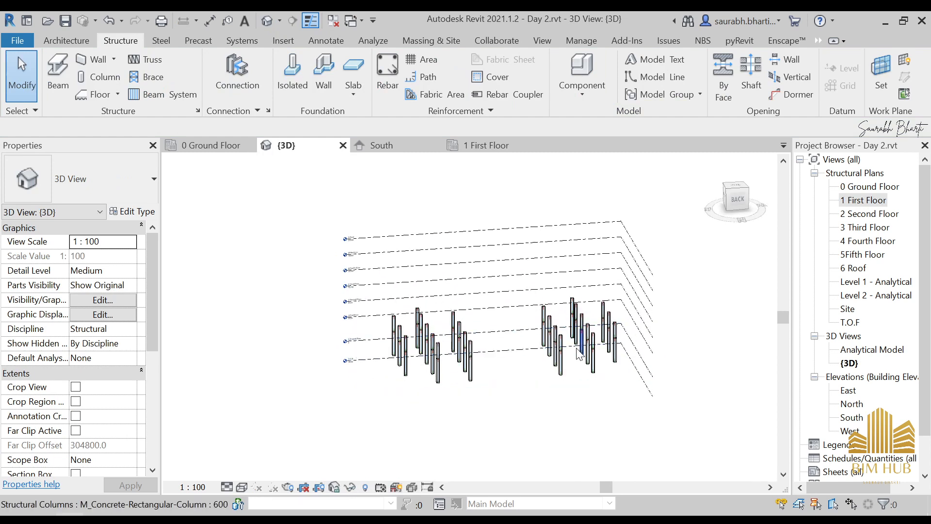
{"action": "middle_click_drag", "start_coordinate": [589, 341], "coordinate": [604, 367], "text": "shift"}
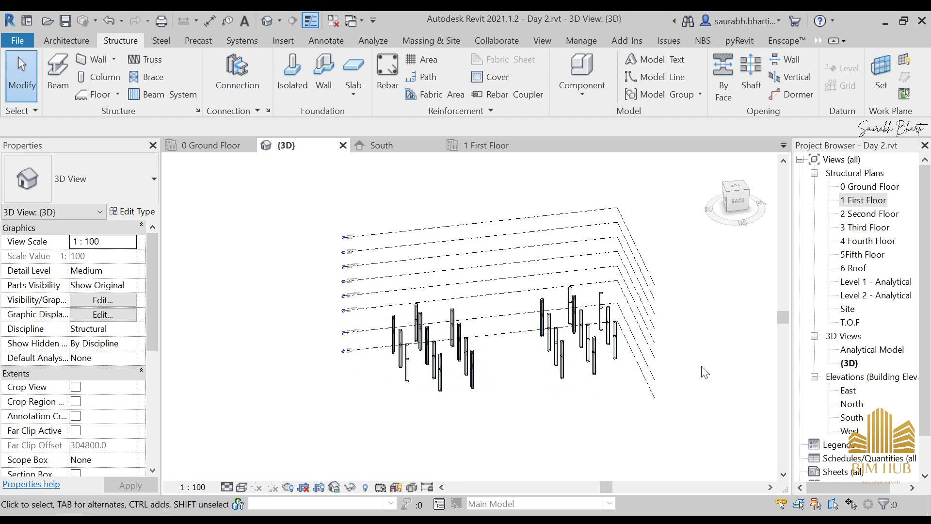
- On the 1 First Floor plan, select all instances of the B-2 column's type in the entire project, and clear the selection
{"action": "double_click", "coordinate": [873, 200]}
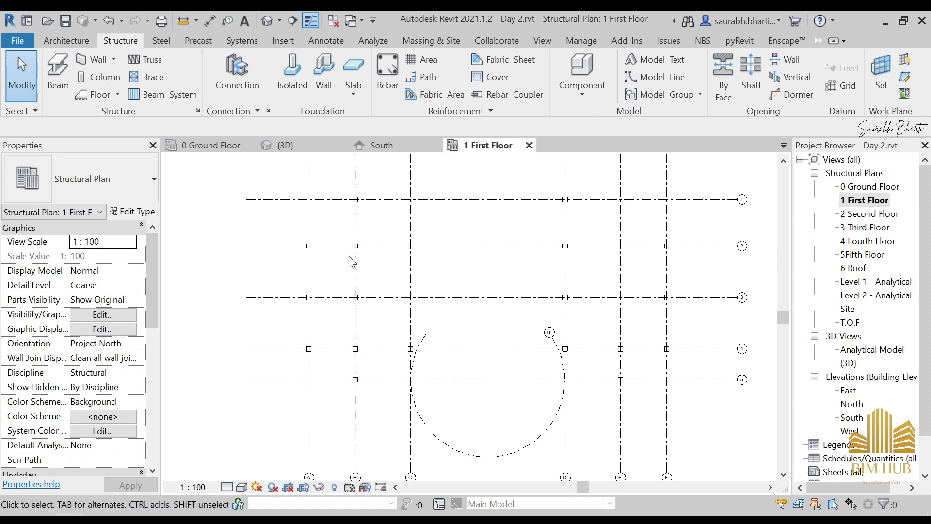
{"action": "scroll", "coordinate": [352, 262], "scroll_direction": "up", "scroll_amount": 5}
{"action": "right_click", "coordinate": [365, 225]}
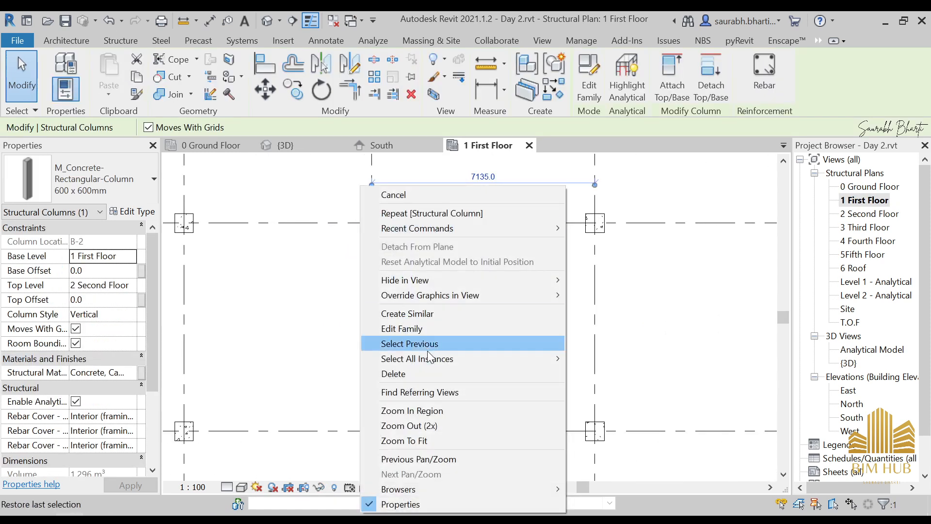
{"action": "mouse_move", "coordinate": [435, 356]}
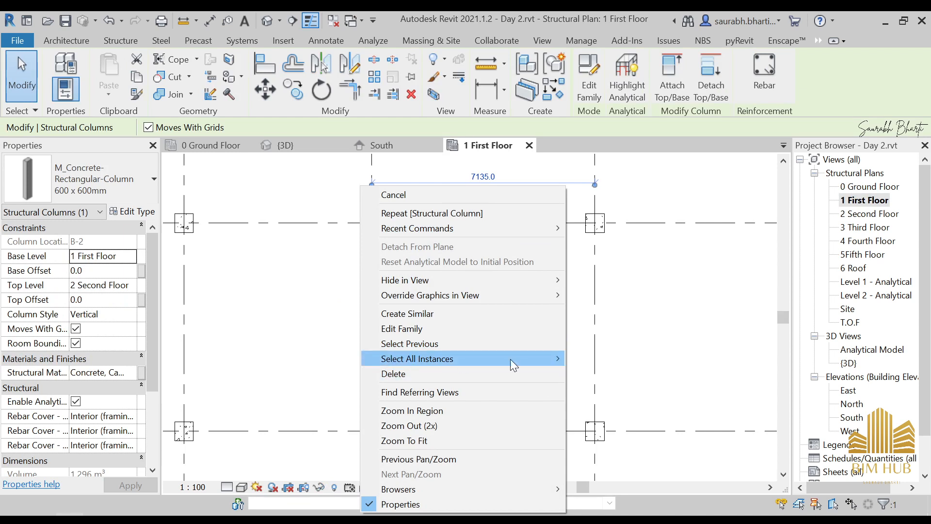
{"action": "mouse_move", "coordinate": [532, 362]}
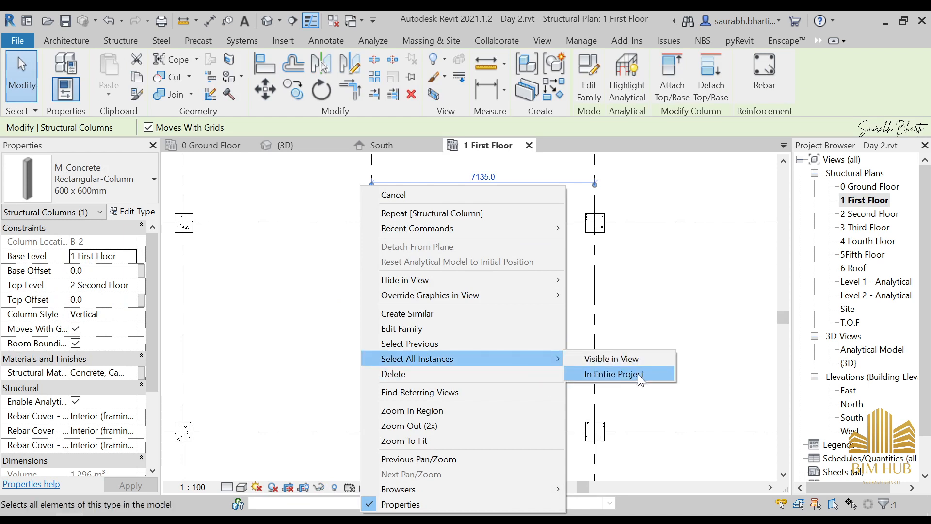
{"action": "left_click", "coordinate": [639, 374]}
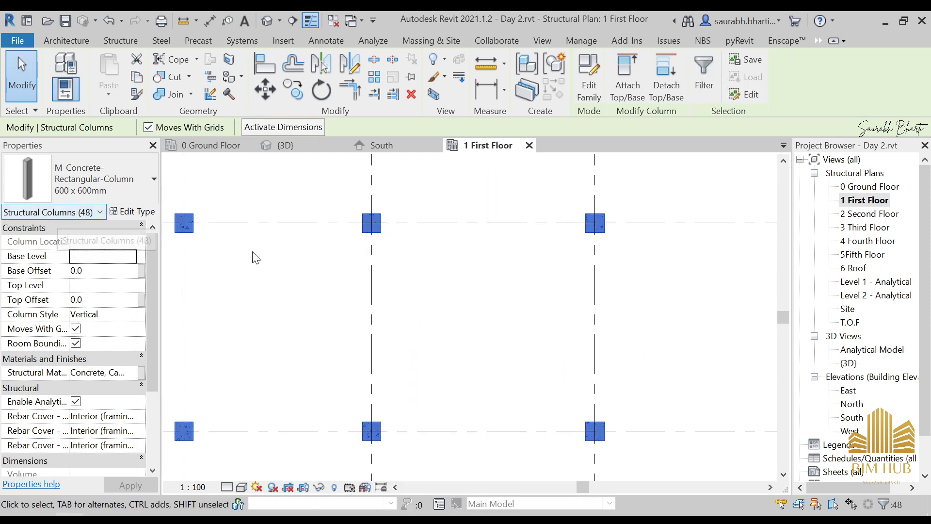
{"action": "left_click", "coordinate": [481, 289]}
{"action": "left_click", "coordinate": [379, 230]}
{"action": "right_click", "coordinate": [380, 233]}
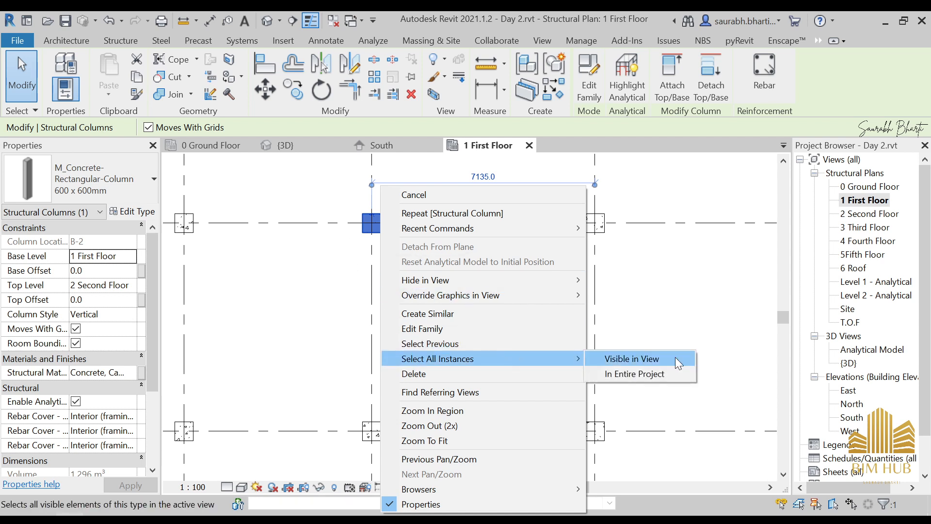
{"action": "left_click", "coordinate": [663, 268]}
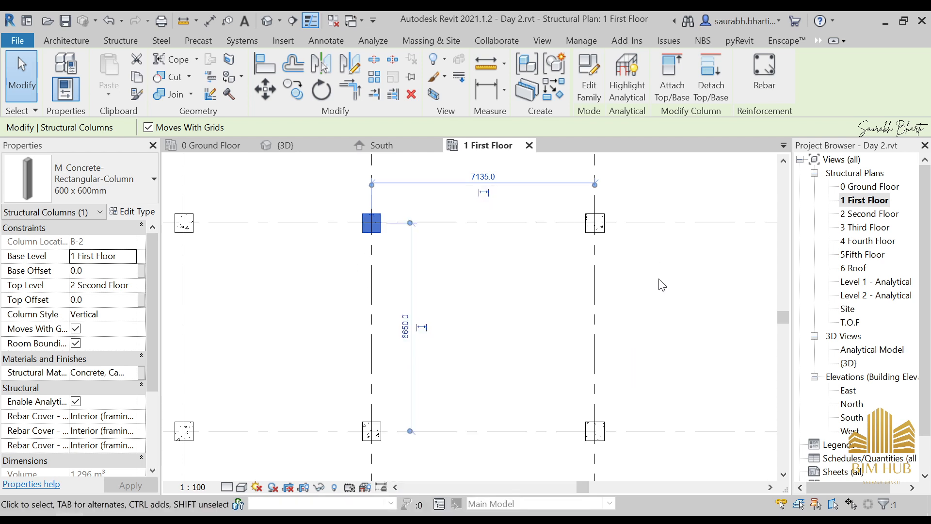
{"action": "scroll", "coordinate": [658, 282], "scroll_direction": "down", "scroll_amount": 4}
{"action": "middle_click_drag", "start_coordinate": [658, 291], "coordinate": [436, 242]}
{"action": "scroll", "coordinate": [437, 243], "scroll_direction": "down", "scroll_amount": 1}
{"action": "scroll", "coordinate": [555, 300], "scroll_direction": "down", "scroll_amount": 2}
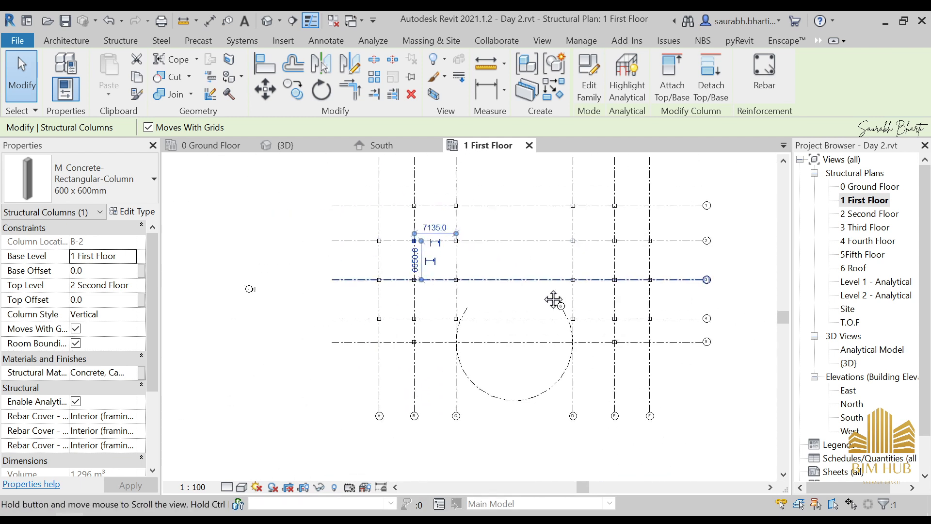
{"action": "left_click", "coordinate": [238, 300]}
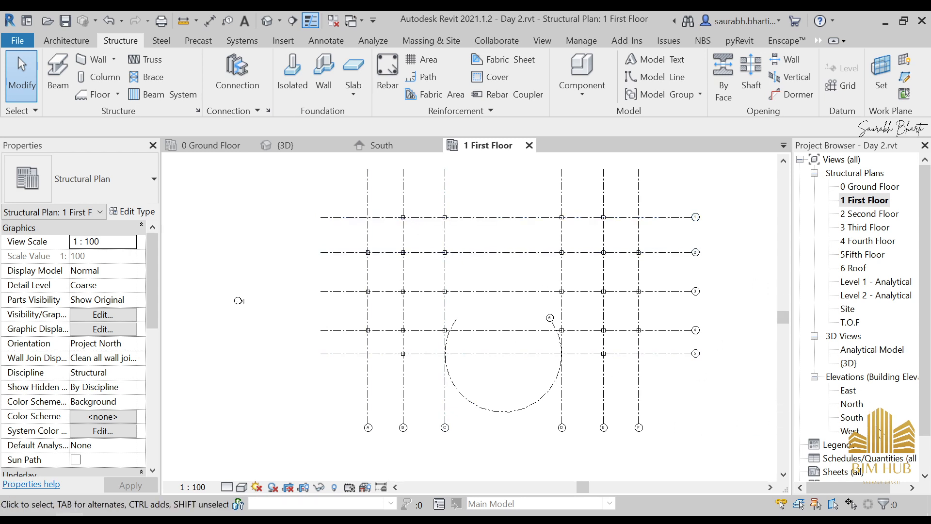
- In the South elevation, select all columns between 1 First Floor and 2 Second Floor and copy them to the clipboard
{"action": "double_click", "coordinate": [852, 418]}
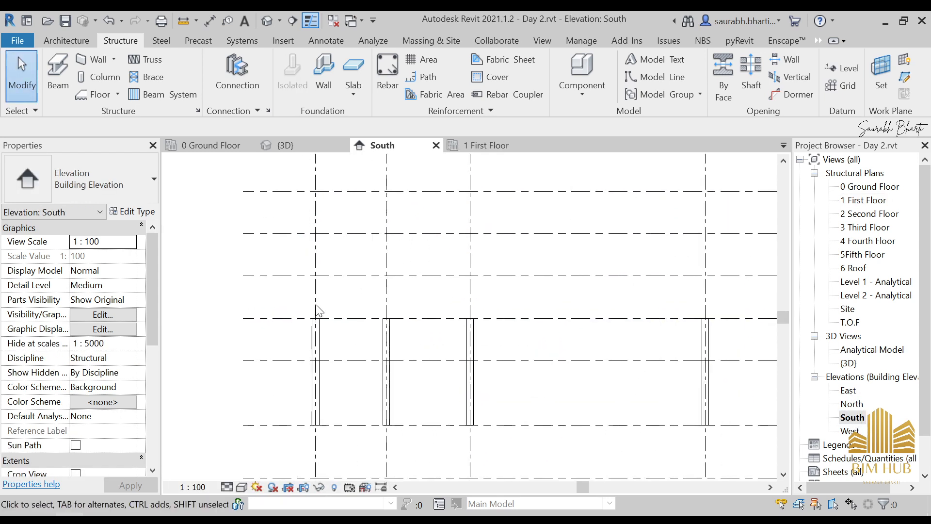
{"action": "scroll", "coordinate": [201, 253], "scroll_direction": "down", "scroll_amount": 4}
{"action": "middle_click_drag", "start_coordinate": [199, 254], "coordinate": [301, 285]}
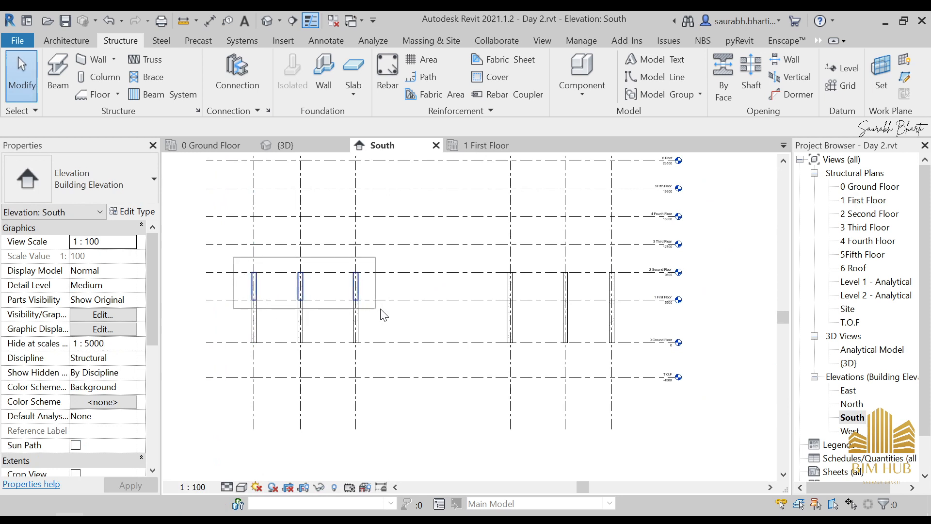
{"action": "left_click_drag", "start_coordinate": [381, 309], "coordinate": [647, 326]}
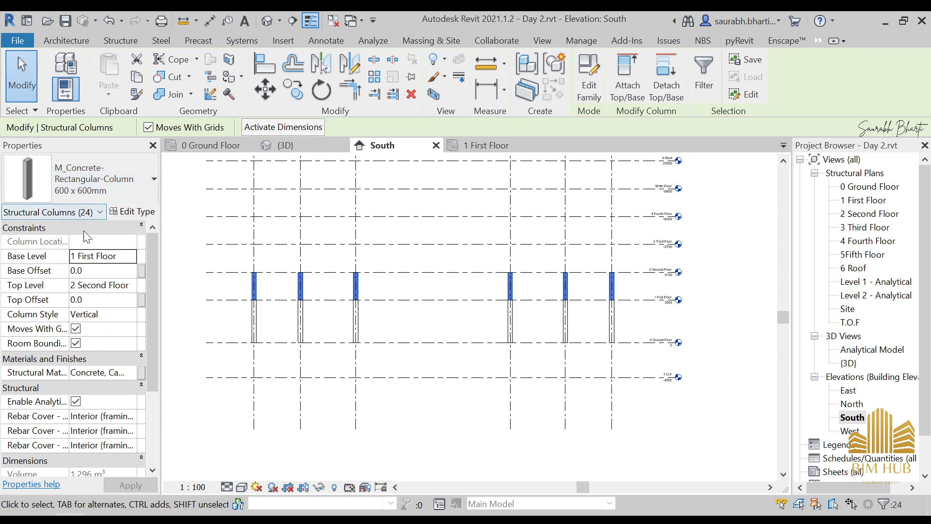
{"action": "left_click", "coordinate": [138, 77]}
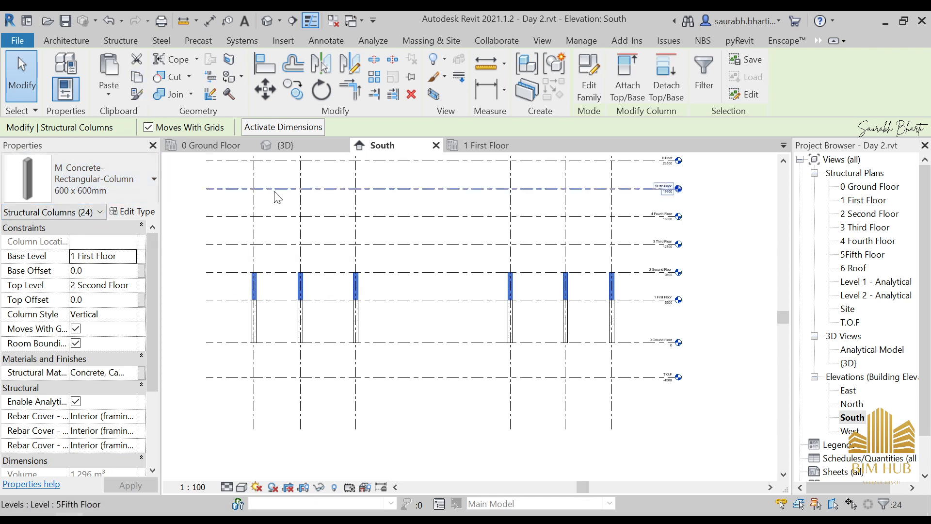
- Paste the copied columns aligned to the selected levels 3 Third Floor, 4 Fourth Floor, 5Fifth Floor and 6 Roof, and clear the selection
{"action": "middle_click_drag", "start_coordinate": [291, 211], "coordinate": [356, 288]}
{"action": "middle_click_drag", "start_coordinate": [299, 215], "coordinate": [266, 185]}
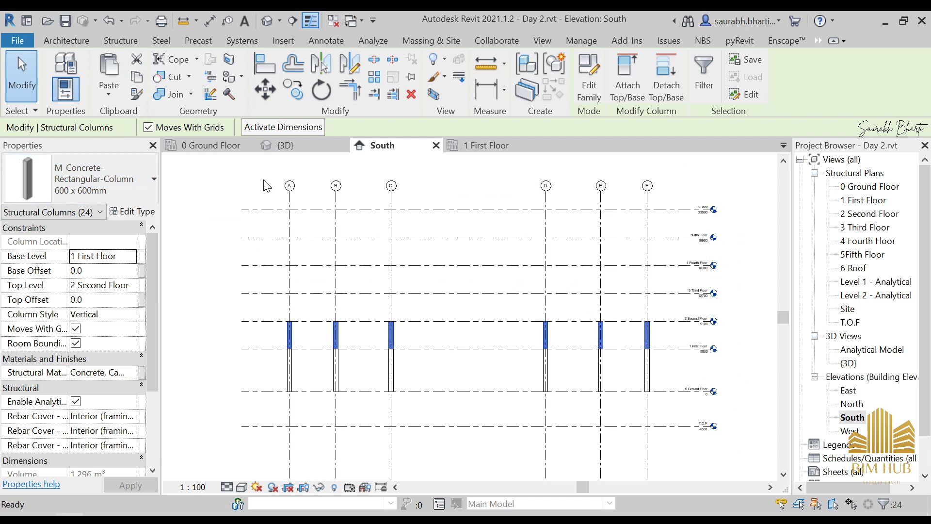
{"action": "left_click", "coordinate": [117, 99]}
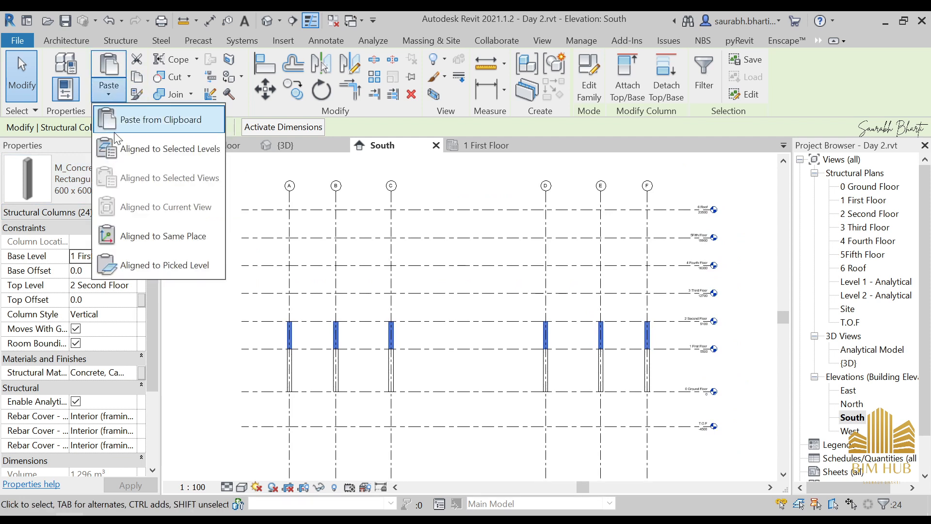
{"action": "left_click", "coordinate": [183, 154]}
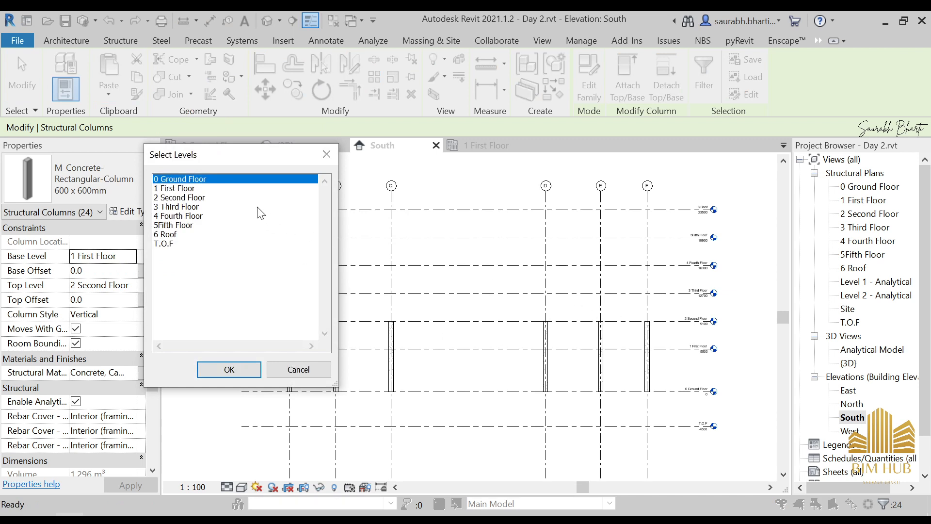
{"action": "left_click", "coordinate": [195, 206]}
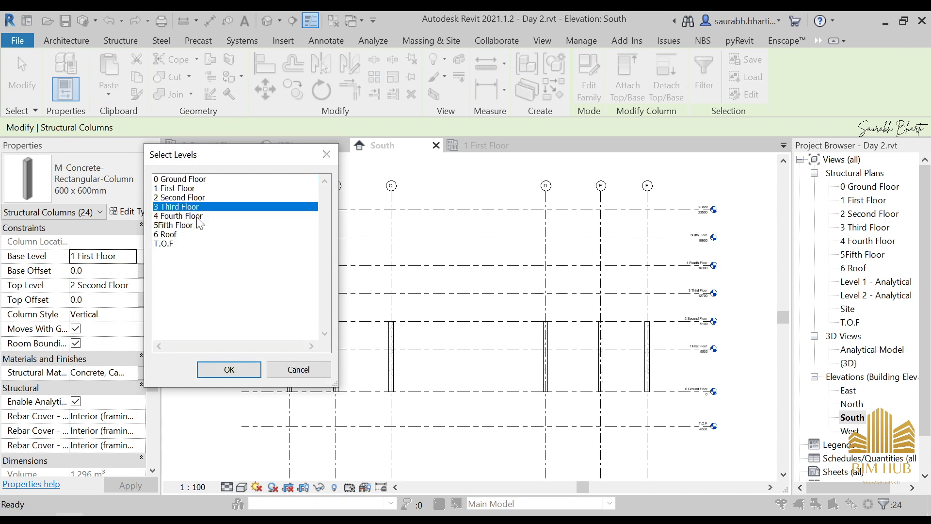
{"action": "left_click", "coordinate": [198, 216], "text": "ctrl"}
{"action": "left_click", "coordinate": [188, 235], "text": "ctrl"}
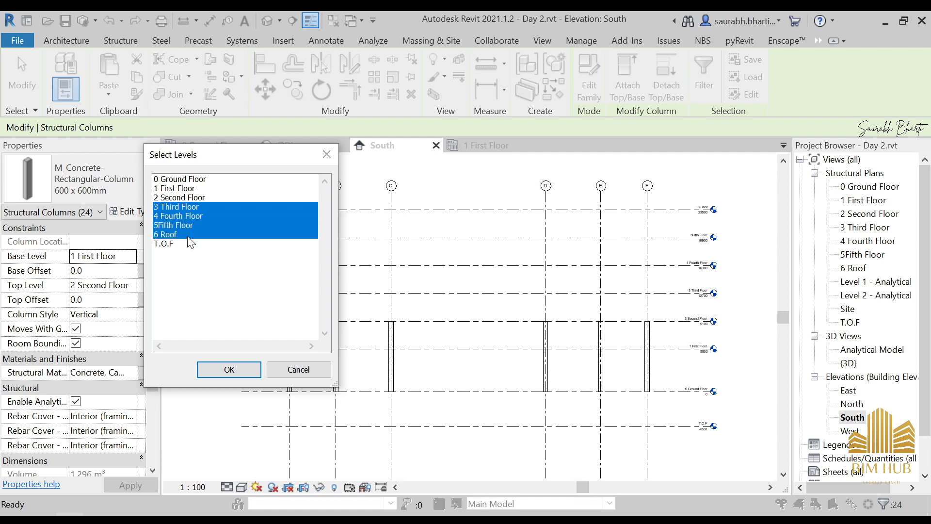
{"action": "left_click", "coordinate": [230, 369]}
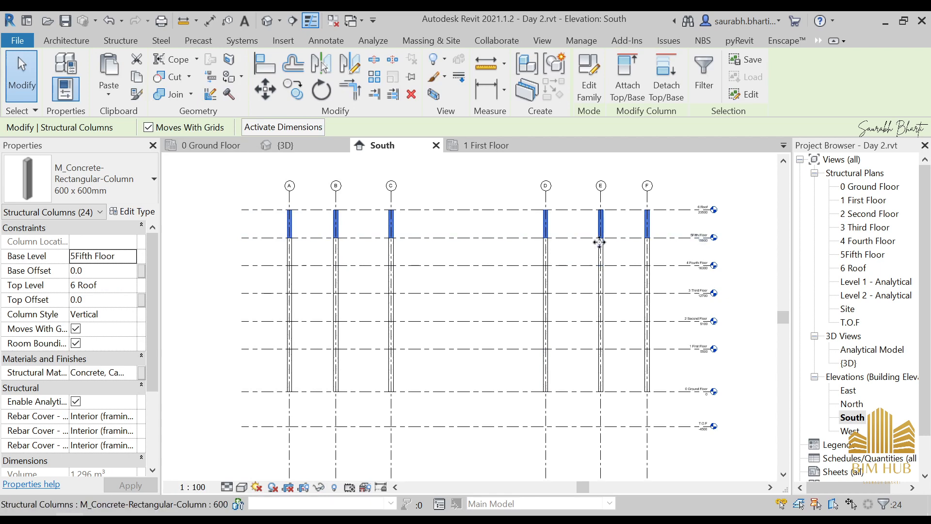
{"action": "key", "text": "Escape"}
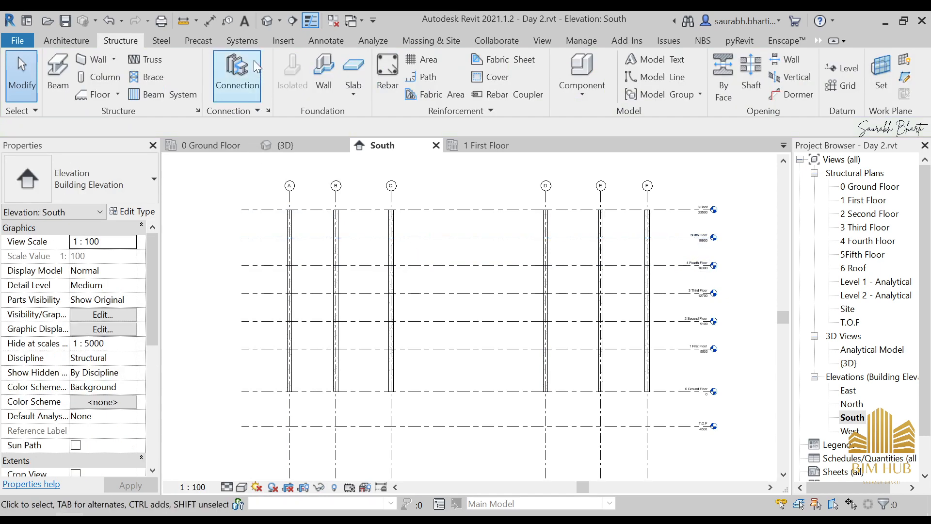
- Examine the full-height columns in the 3D view from several angles and straight from the front against the levels
{"action": "left_click", "coordinate": [267, 20]}
{"action": "middle_click_drag", "start_coordinate": [582, 228], "coordinate": [475, 289], "text": "shift"}
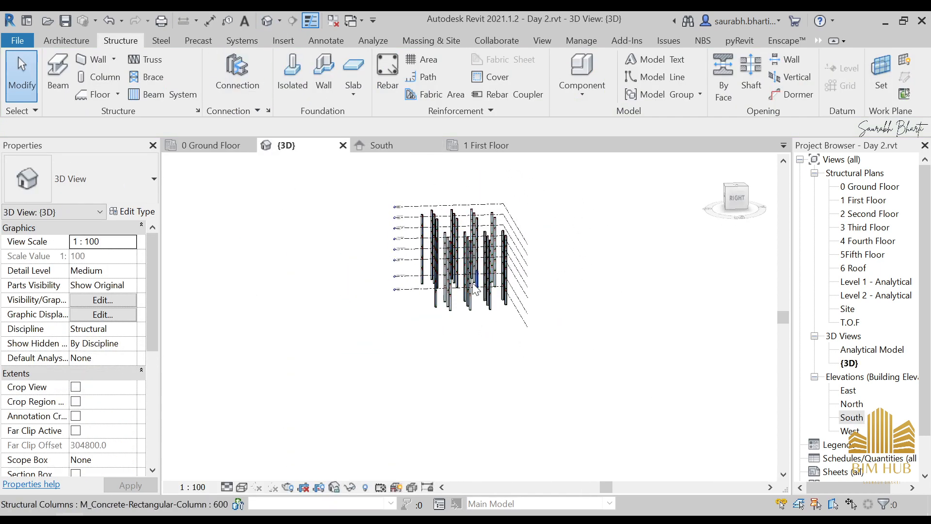
{"action": "scroll", "coordinate": [473, 284], "scroll_direction": "up", "scroll_amount": 2}
{"action": "middle_click_drag", "start_coordinate": [310, 245], "coordinate": [503, 278], "text": "shift"}
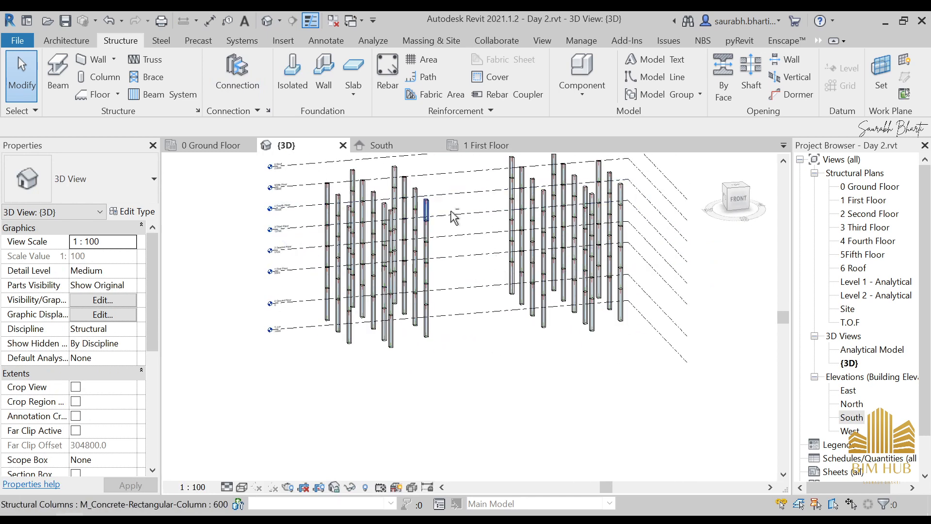
{"action": "middle_click_drag", "start_coordinate": [454, 218], "coordinate": [579, 211], "text": "shift"}
{"action": "left_click", "coordinate": [731, 203]}
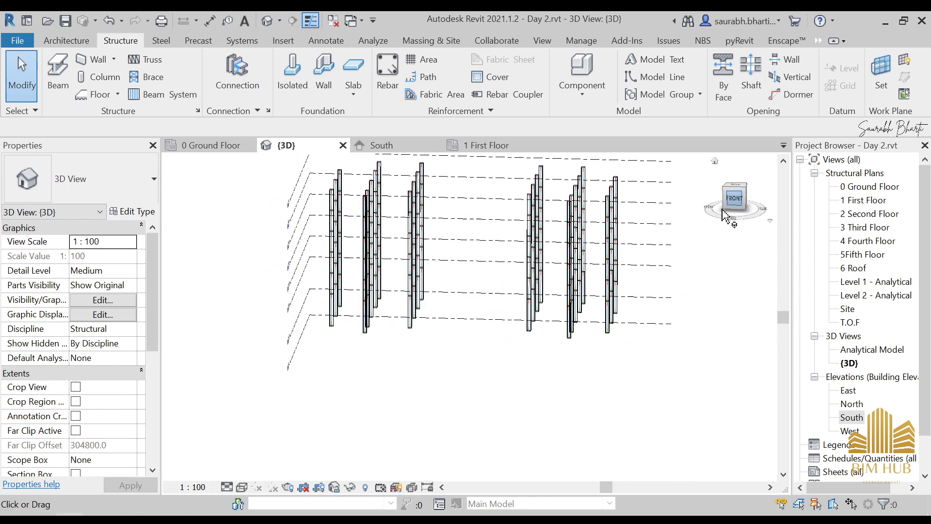
{"action": "middle_click_drag", "start_coordinate": [556, 281], "coordinate": [596, 262]}
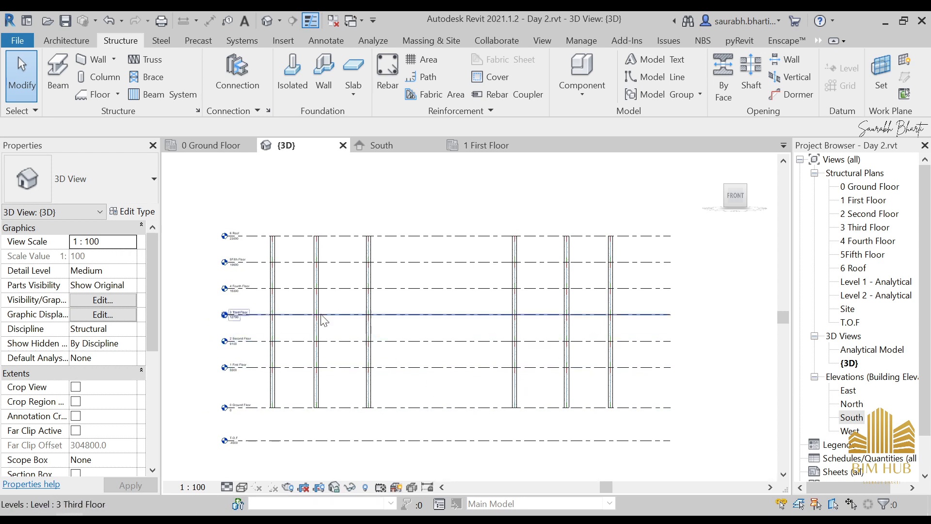
- On the 0 Ground Floor plan, shorten the free end of arc grid 6 near column C-4 to just below grid 4
{"action": "double_click", "coordinate": [868, 200]}
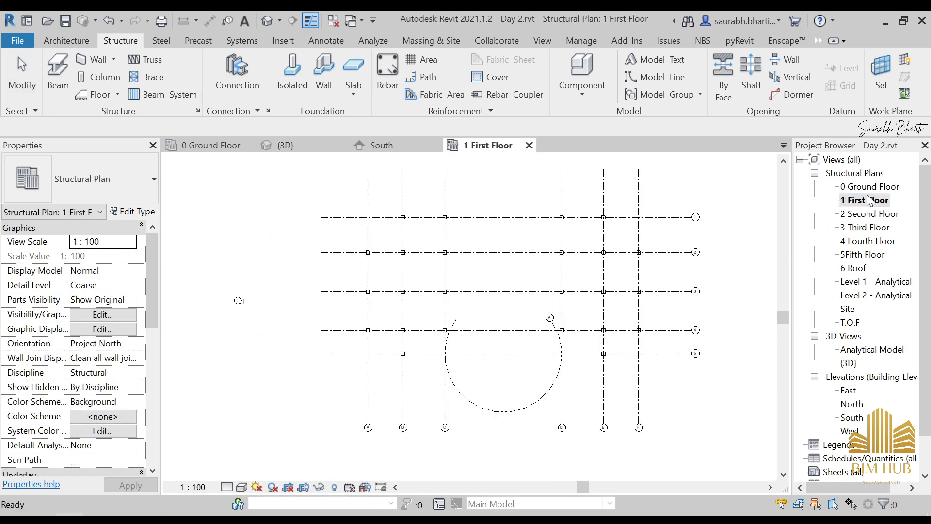
{"action": "double_click", "coordinate": [870, 187]}
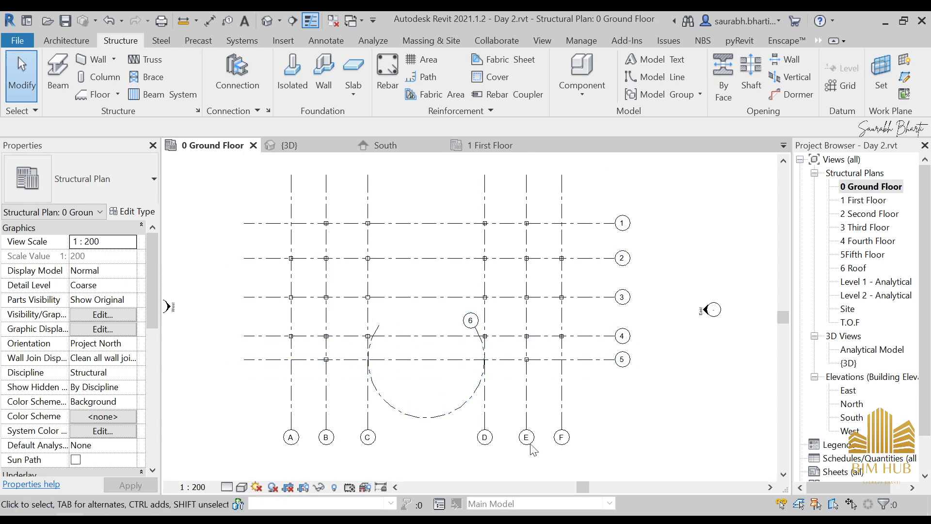
{"action": "left_click", "coordinate": [377, 329]}
{"action": "middle_click_drag", "start_coordinate": [369, 351], "coordinate": [407, 328]}
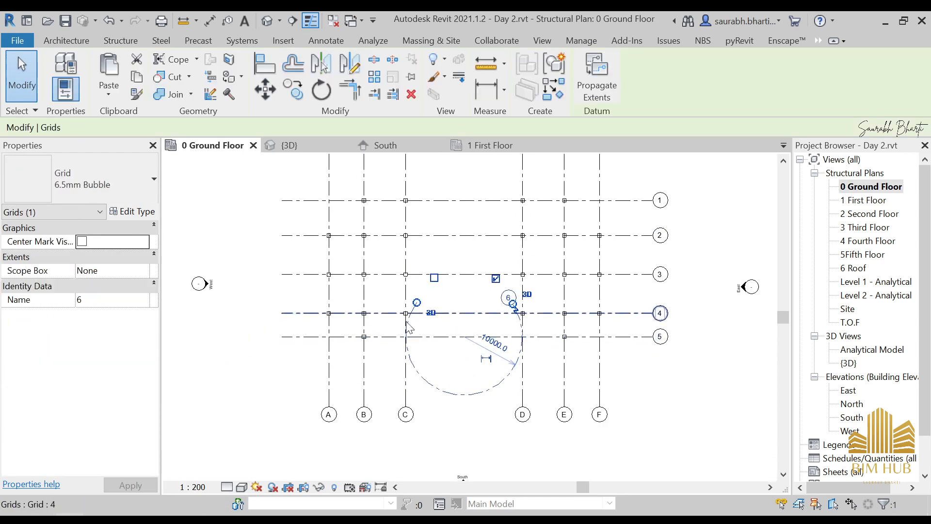
{"action": "key", "text": "Escape"}
{"action": "scroll", "coordinate": [460, 347], "scroll_direction": "up", "scroll_amount": 2}
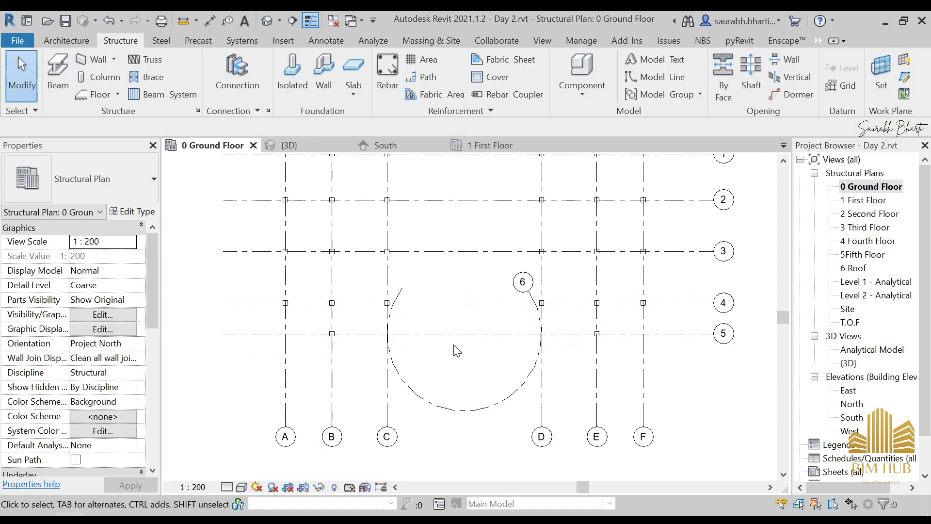
{"action": "left_click", "coordinate": [401, 296]}
{"action": "scroll", "coordinate": [401, 295], "scroll_direction": "up", "scroll_amount": 2}
{"action": "left_click_drag", "start_coordinate": [400, 285], "coordinate": [384, 317]}
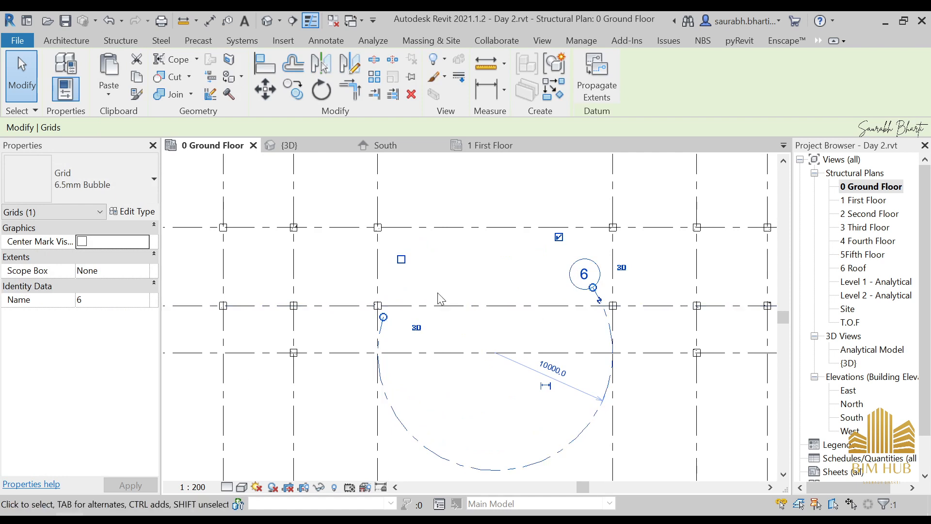
{"action": "key", "text": "Escape"}
- Shorten the bubble end of arc grid 6 near column D-4 and deselect the grid
{"action": "scroll", "coordinate": [608, 320], "scroll_direction": "up", "scroll_amount": 2}
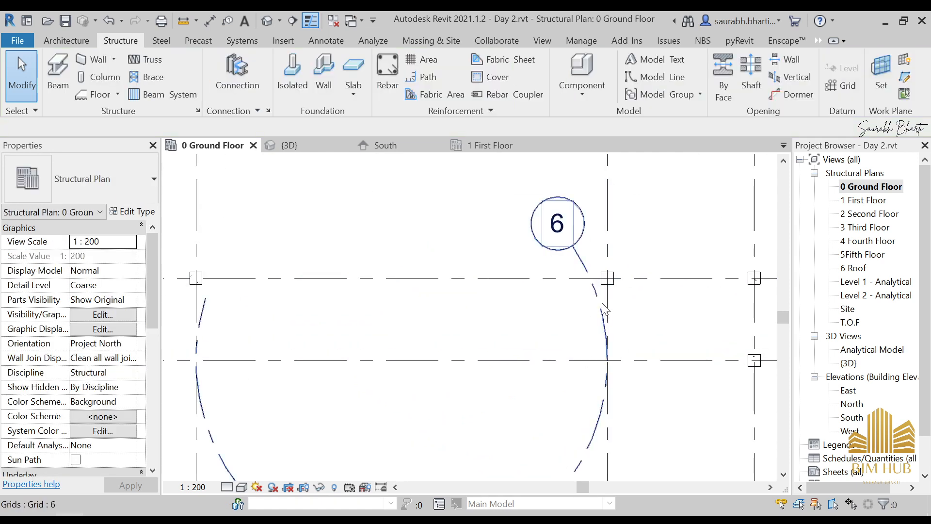
{"action": "left_click", "coordinate": [602, 306]}
{"action": "left_click_drag", "start_coordinate": [572, 246], "coordinate": [595, 311]}
{"action": "middle_click_drag", "start_coordinate": [487, 309], "coordinate": [506, 235]}
{"action": "scroll", "coordinate": [506, 236], "scroll_direction": "down", "scroll_amount": 1}
{"action": "left_click", "coordinate": [359, 339]}
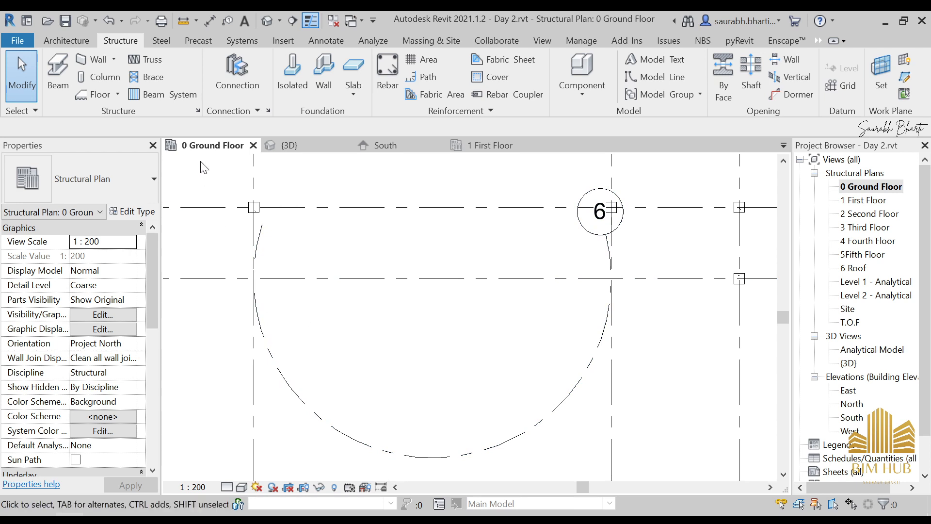
- Start the structural column command and load M_Concrete-Round-Column.rfa from the English library's Structural Columns, Concrete folder
{"action": "left_click", "coordinate": [105, 77]}
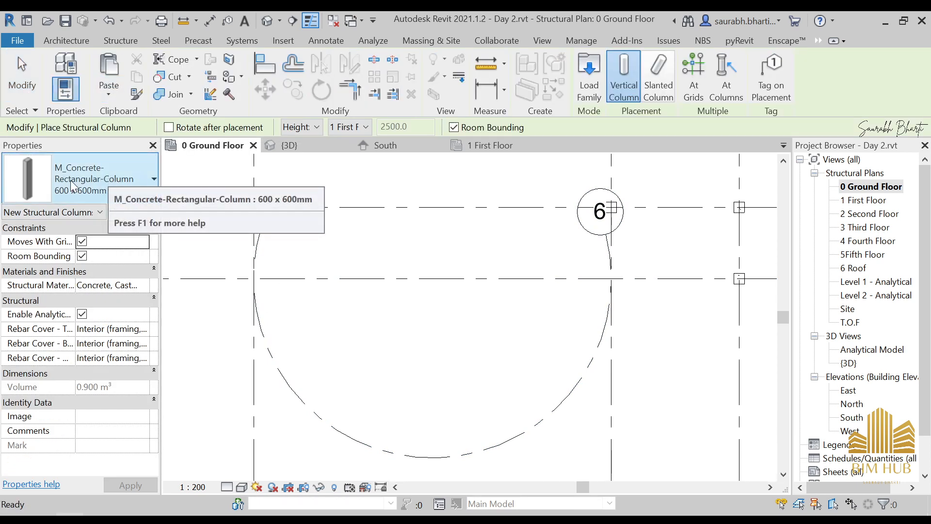
{"action": "left_click", "coordinate": [111, 185]}
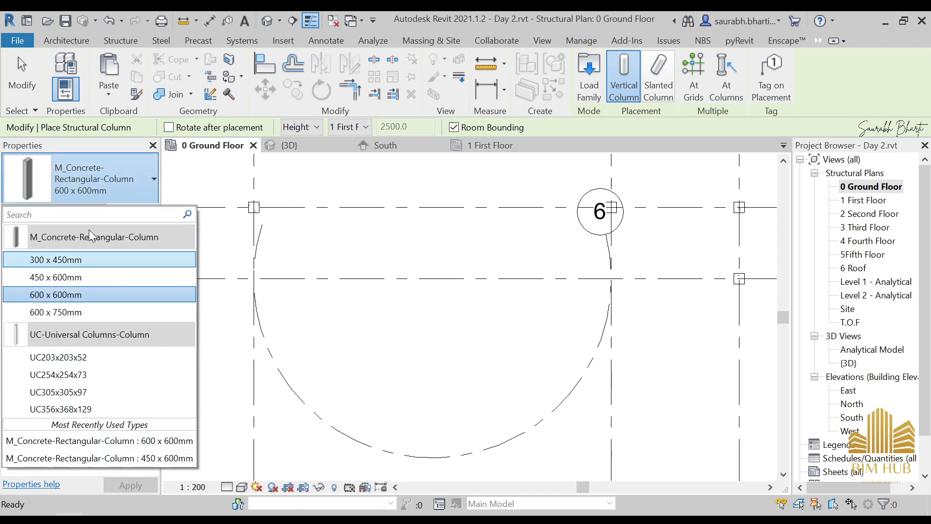
{"action": "left_click", "coordinate": [60, 197]}
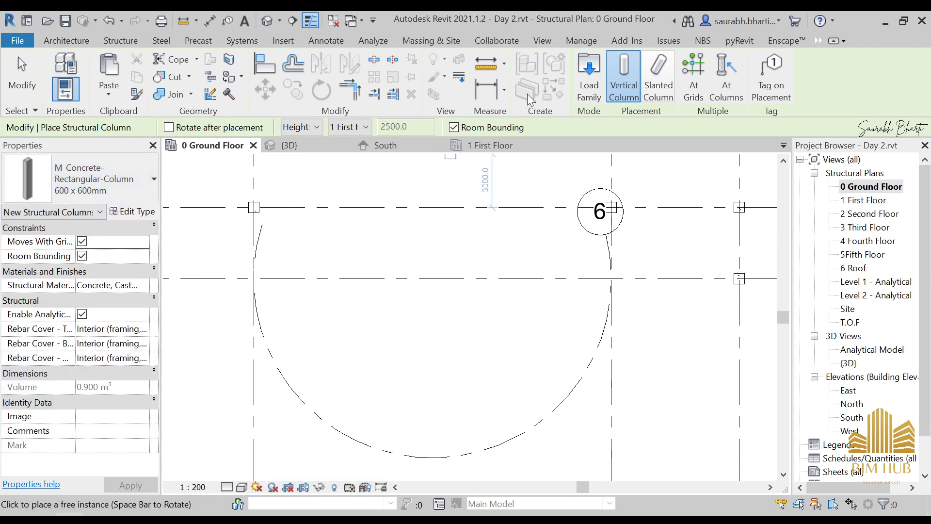
{"action": "left_click", "coordinate": [590, 88]}
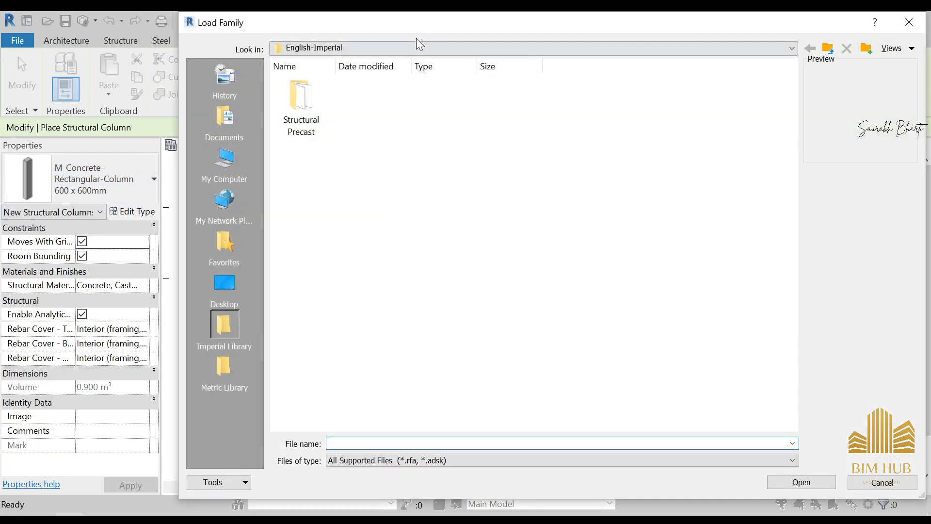
{"action": "left_click", "coordinate": [369, 48]}
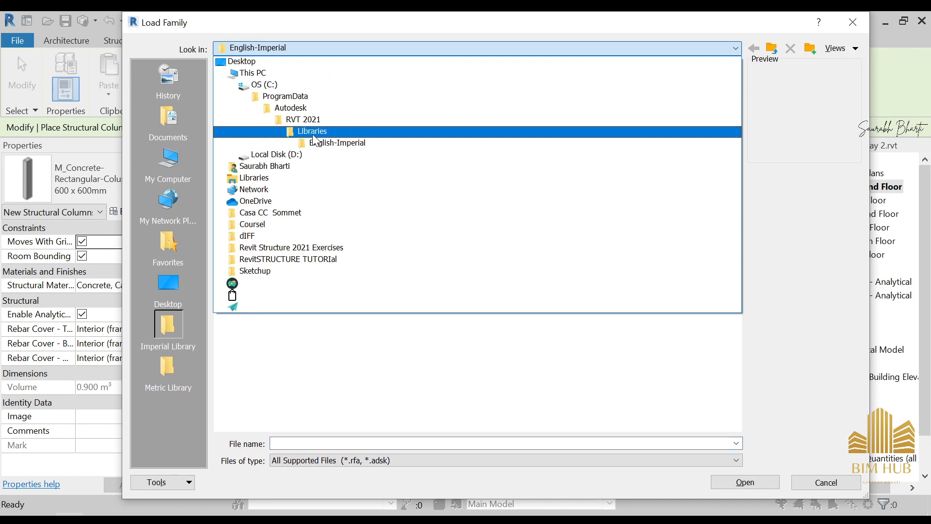
{"action": "left_click", "coordinate": [316, 131]}
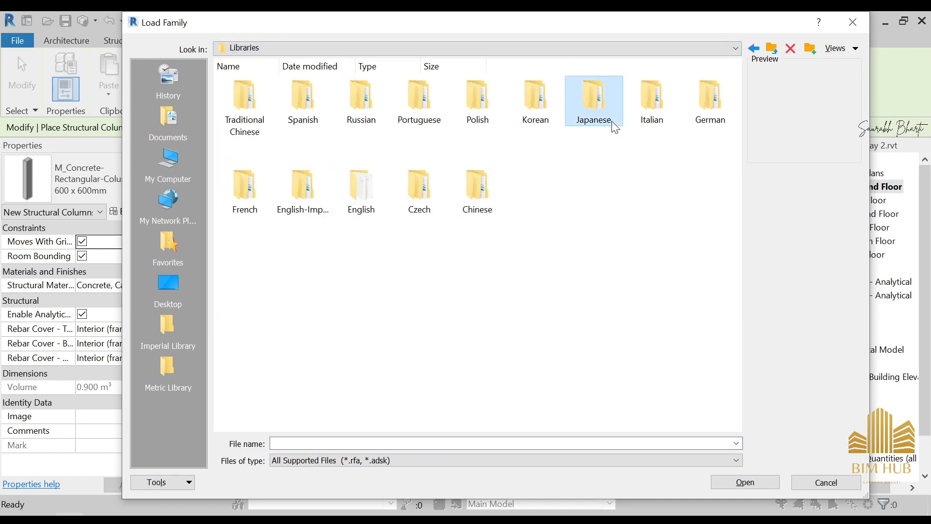
{"action": "double_click", "coordinate": [344, 194]}
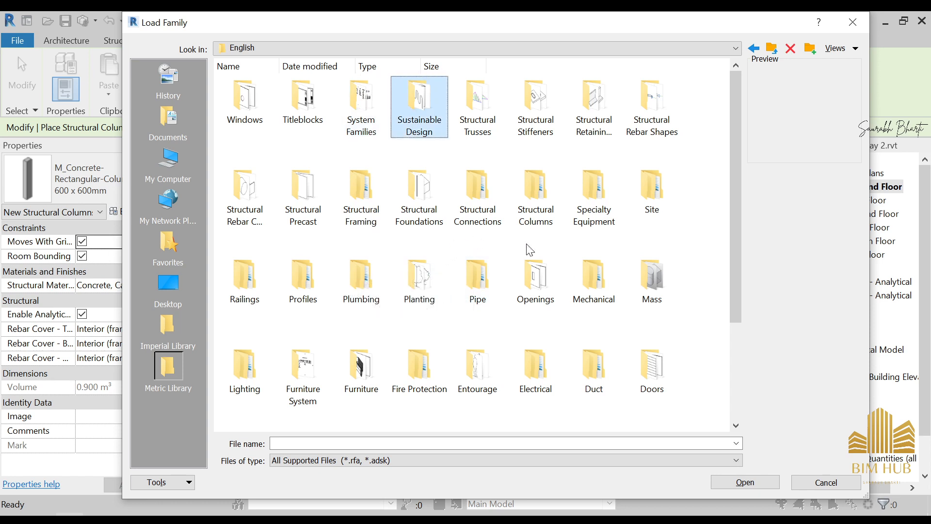
{"action": "double_click", "coordinate": [537, 199]}
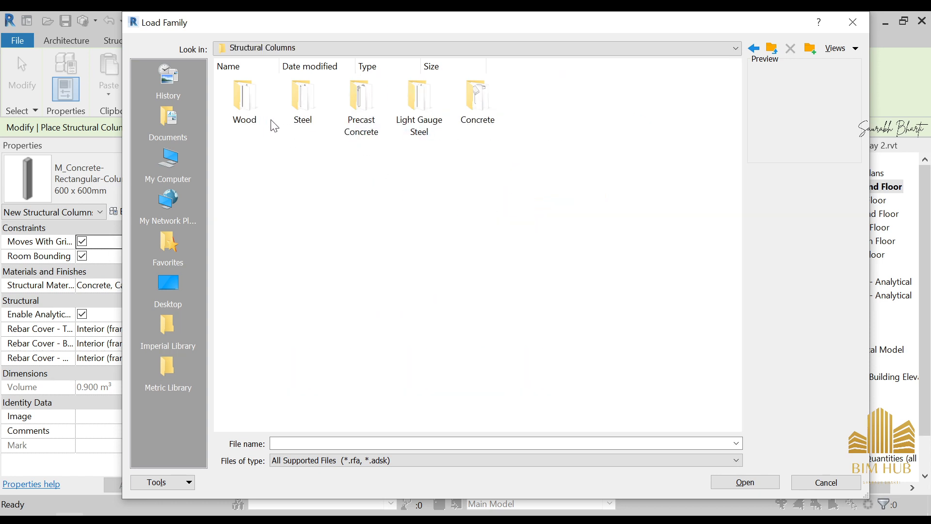
{"action": "double_click", "coordinate": [478, 99]}
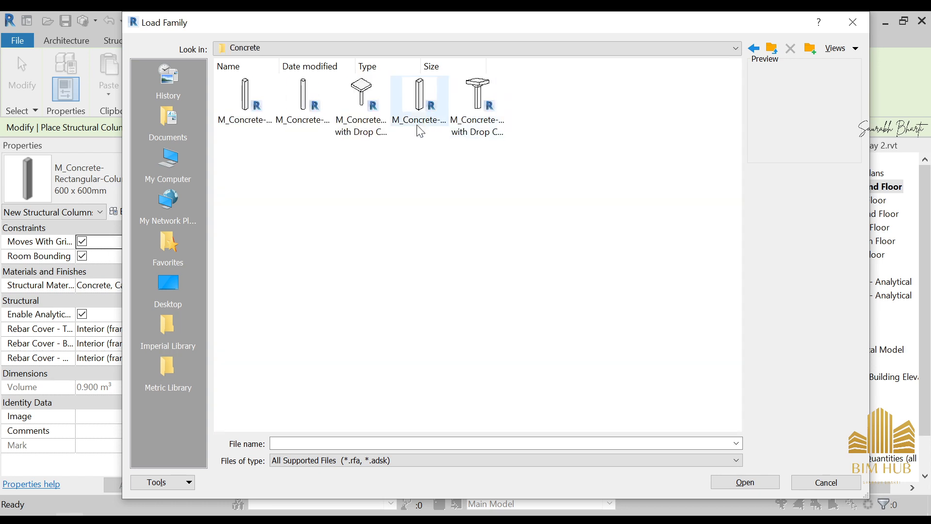
{"action": "left_click", "coordinate": [302, 116]}
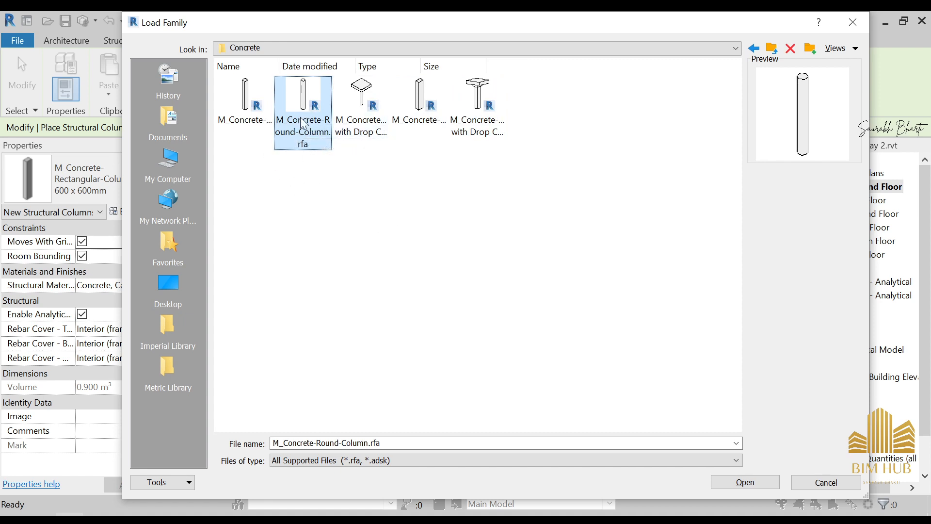
{"action": "left_click", "coordinate": [729, 483]}
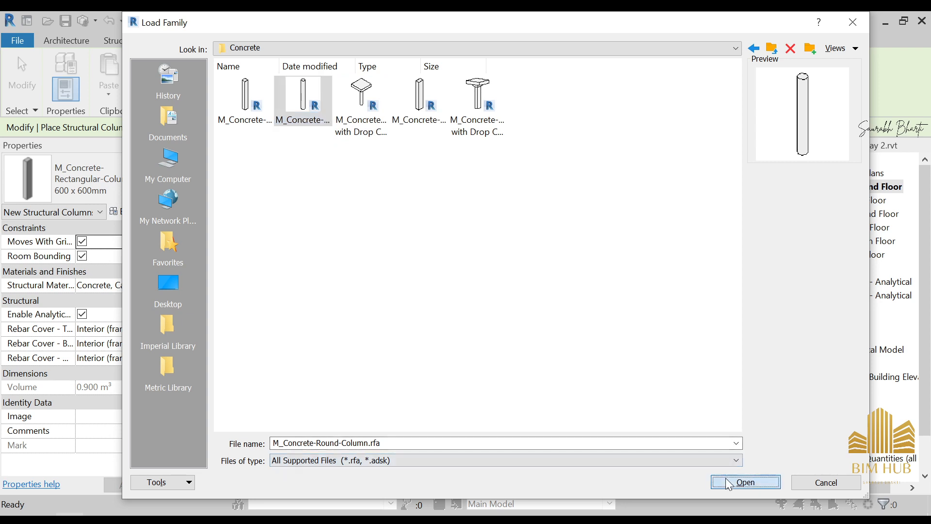
- Set the column type for placement to M_Concrete-Round-Column 600mm
{"action": "left_click", "coordinate": [71, 192]}
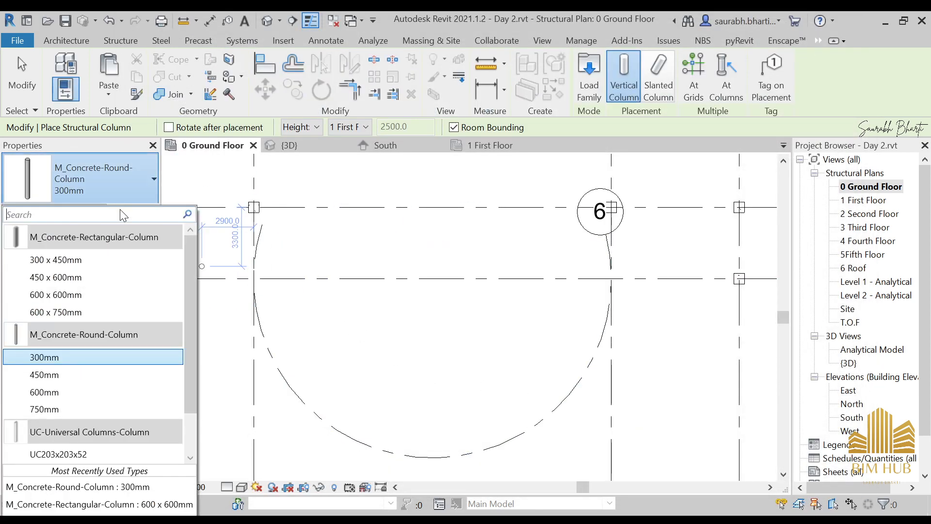
{"action": "left_click", "coordinate": [77, 391]}
{"action": "scroll", "coordinate": [254, 279], "scroll_direction": "up", "scroll_amount": 2}
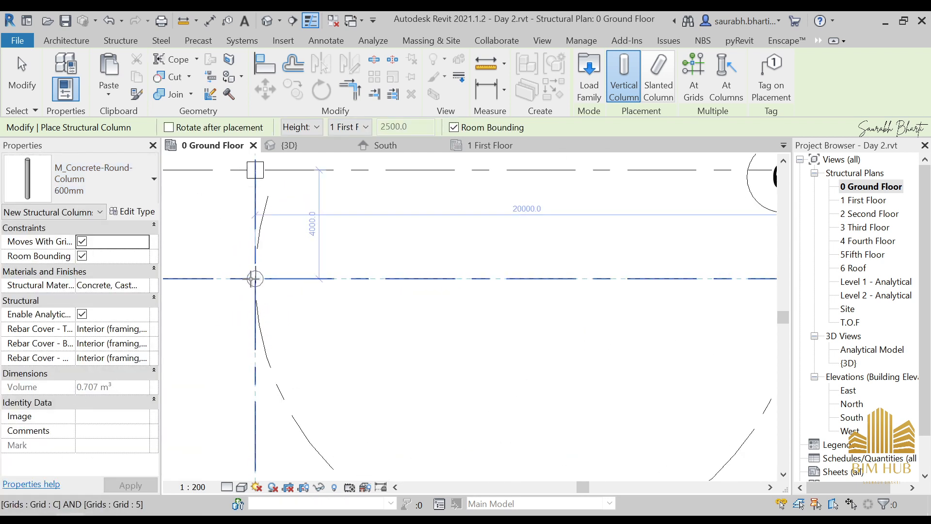
- Place a 600mm round concrete column at the intersection of grids C and 5 and end column placement
{"action": "scroll", "coordinate": [254, 279], "scroll_direction": "up", "scroll_amount": 2}
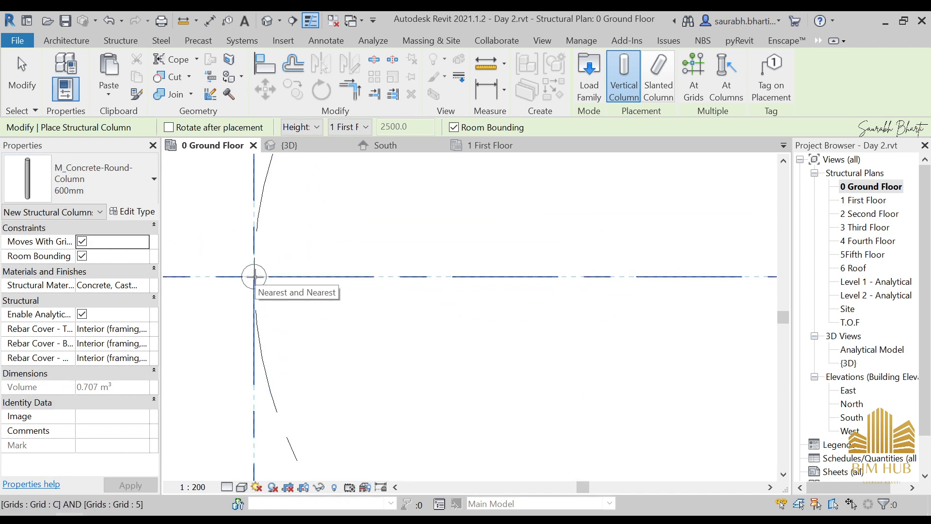
{"action": "left_click", "coordinate": [254, 276]}
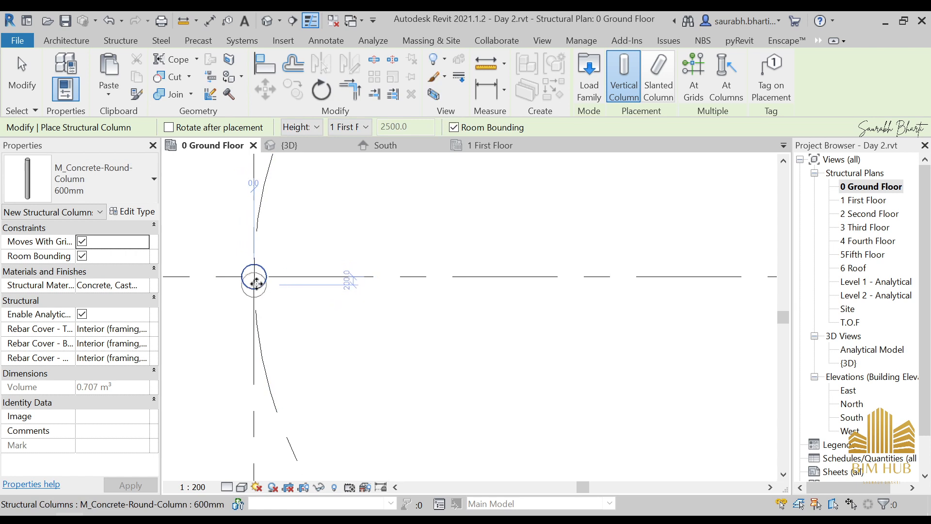
{"action": "left_click", "coordinate": [256, 287]}
{"action": "key", "text": "Escape"}
{"action": "key", "text": "Escape"}
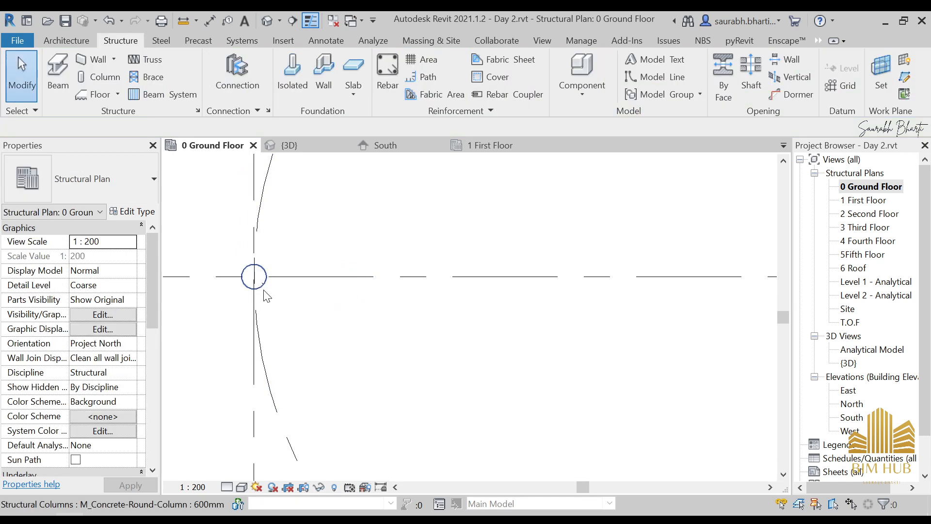
- Start an array of the round column at C-5 and accept detaching it from the grids
{"action": "left_click", "coordinate": [247, 286]}
{"action": "scroll", "coordinate": [340, 320], "scroll_direction": "down", "scroll_amount": 3}
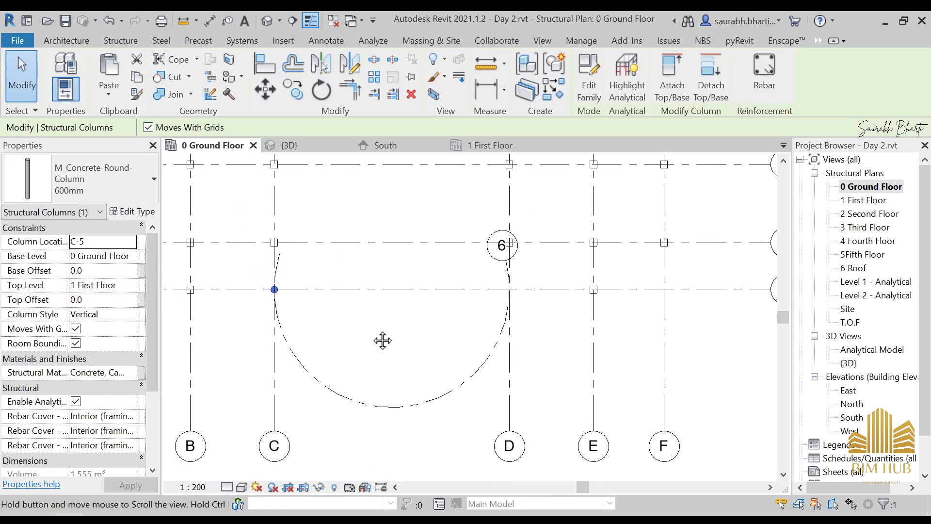
{"action": "left_click", "coordinate": [372, 83]}
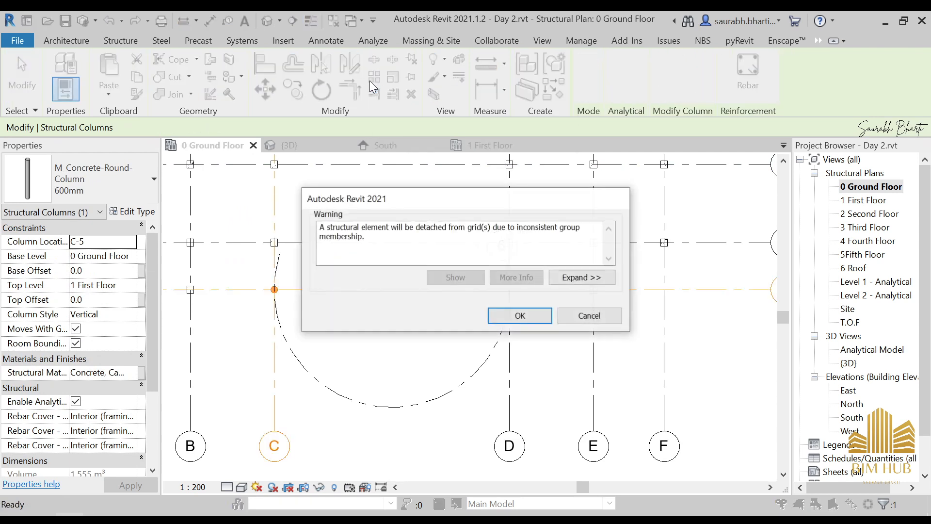
{"action": "left_click_drag", "start_coordinate": [327, 227], "coordinate": [369, 237]}
{"action": "left_click", "coordinate": [373, 237]}
{"action": "left_click", "coordinate": [369, 236]}
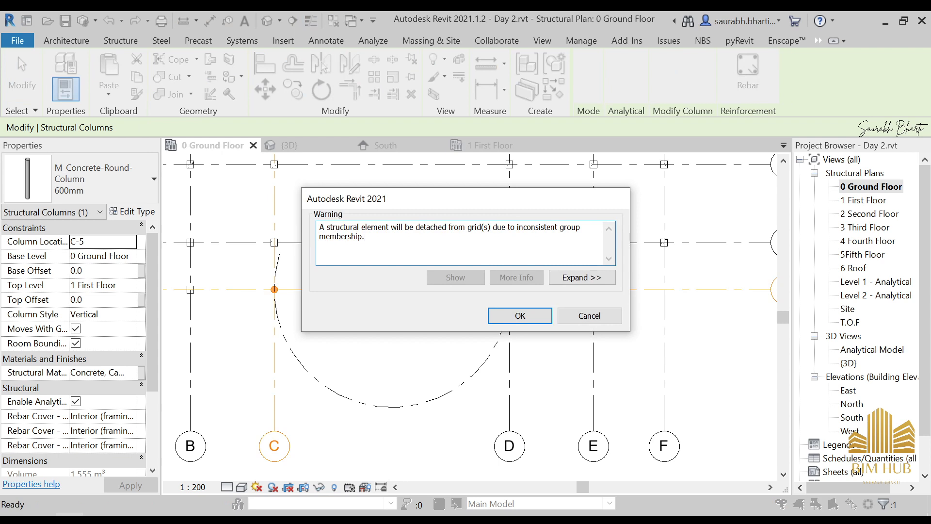
{"action": "left_click", "coordinate": [520, 315]}
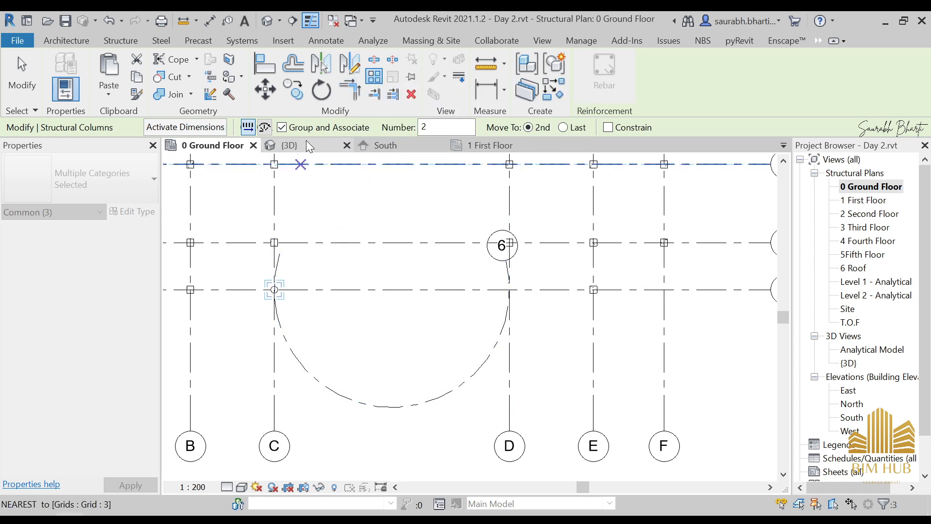
- Set up an ungrouped radial array of 8 columns, spaced to the last item, with its rotation centre at the centre of arc grid 6
{"action": "left_click", "coordinate": [264, 128]}
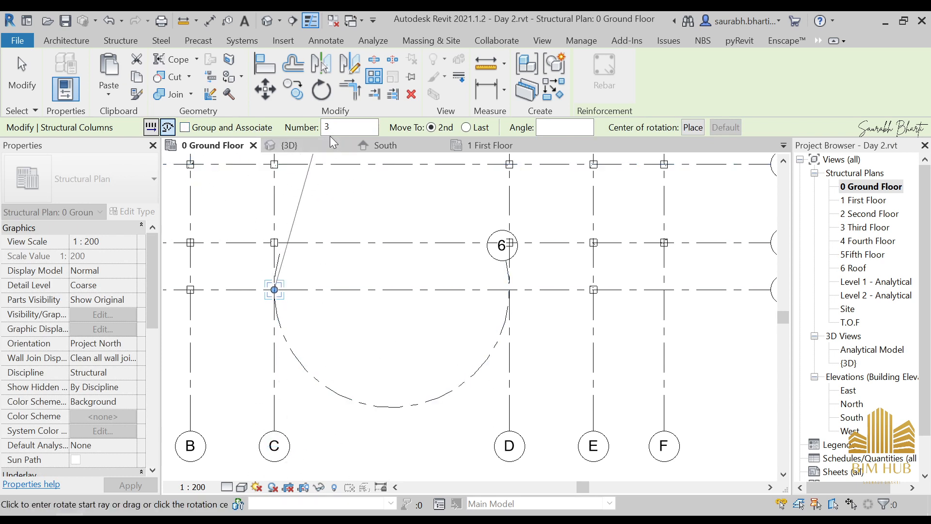
{"action": "type", "text": "8"}
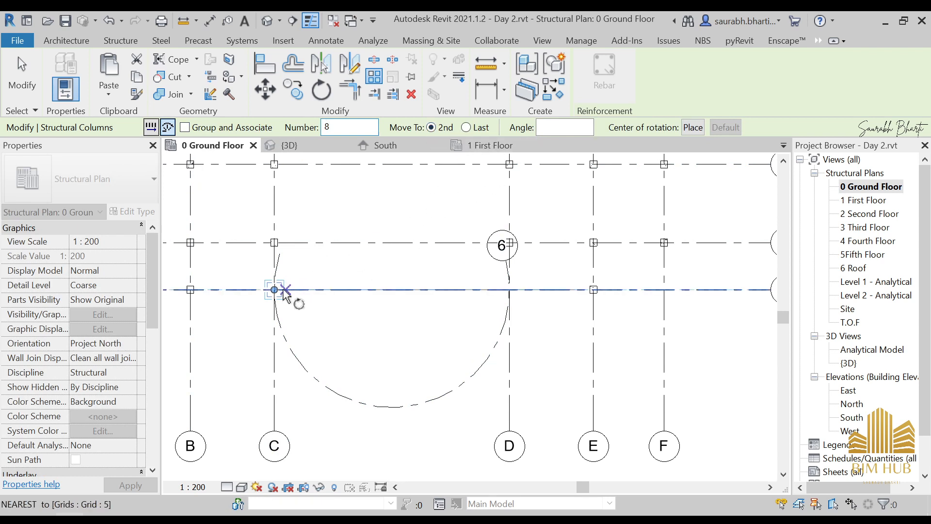
{"action": "left_click", "coordinate": [467, 128]}
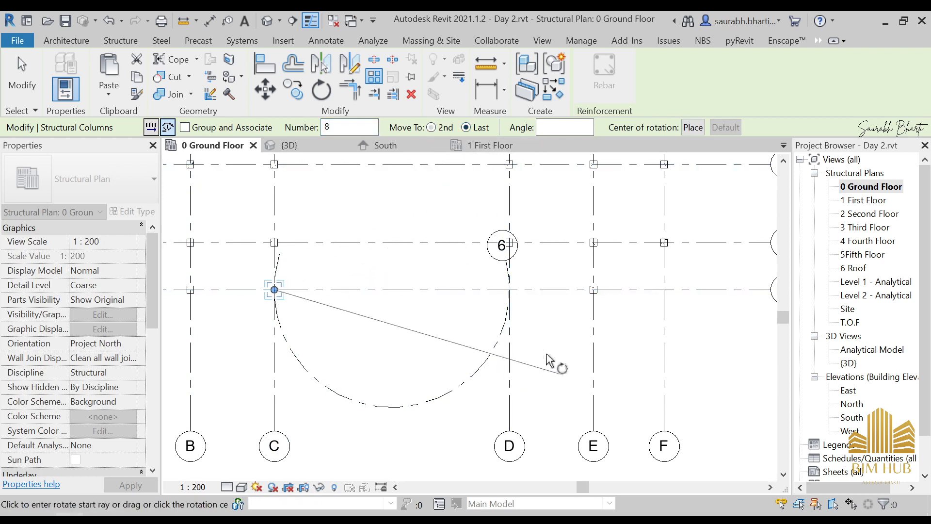
{"action": "left_click", "coordinate": [692, 128]}
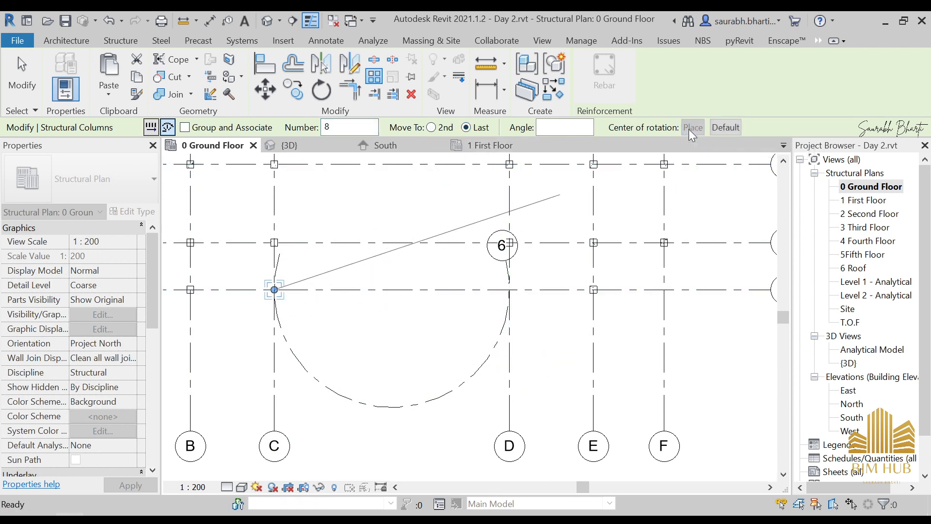
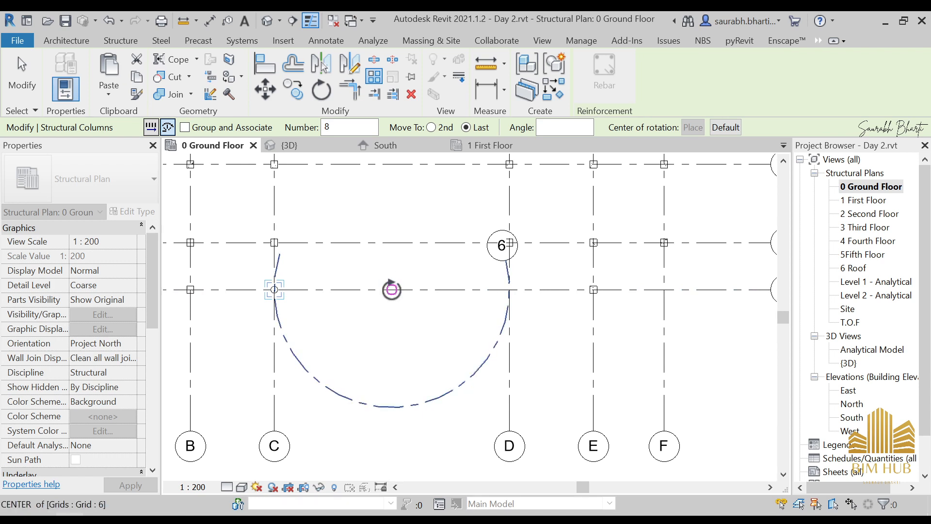
{"action": "left_click", "coordinate": [392, 289]}
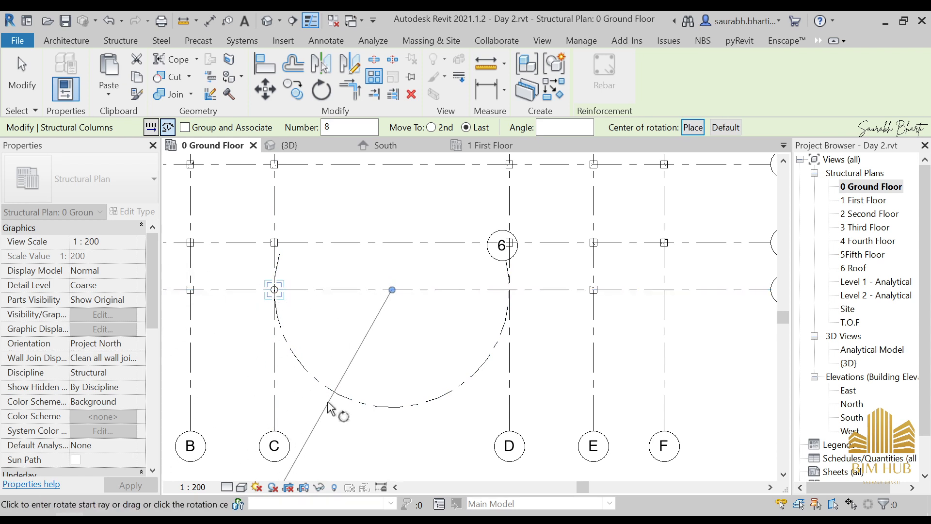
- Complete the radial array of 8 round columns along the arc, sweeping a half circle from grid C to grid D
{"action": "left_click", "coordinate": [247, 297]}
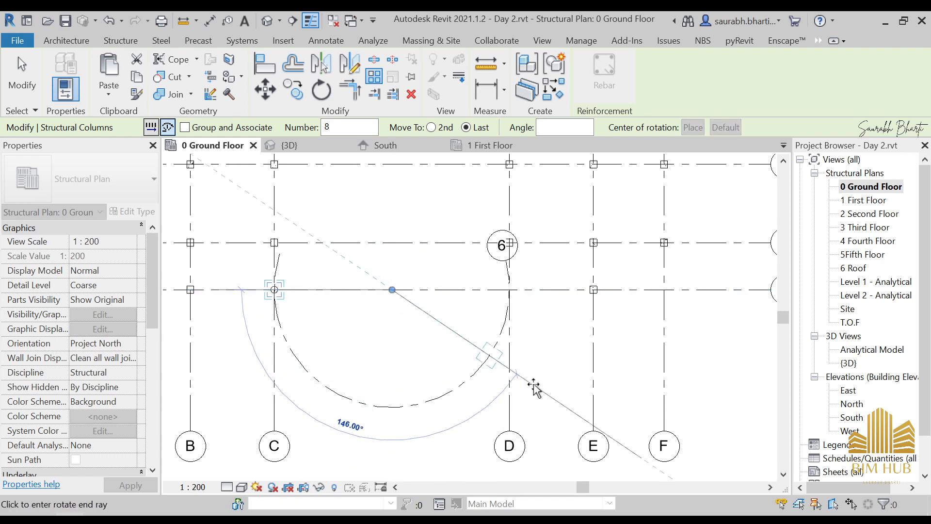
{"action": "left_click", "coordinate": [543, 289]}
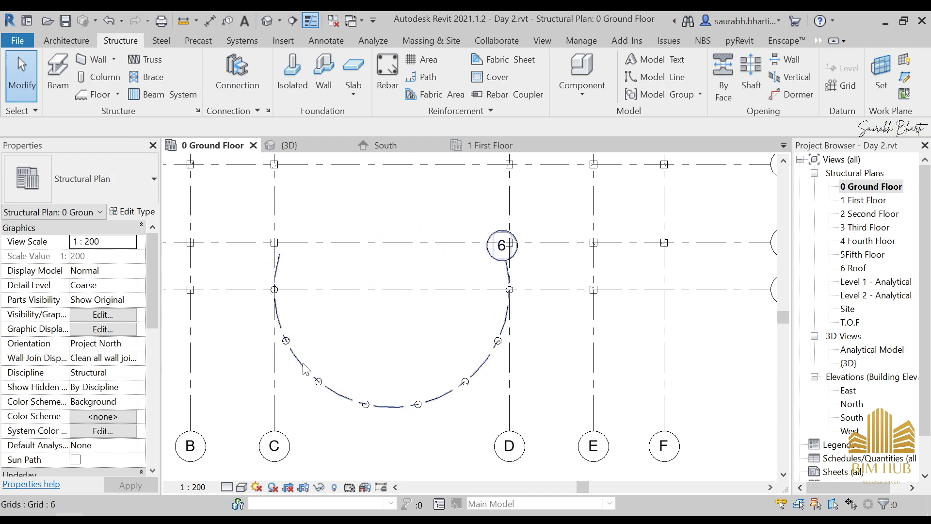
{"action": "middle_click_drag", "start_coordinate": [381, 412], "coordinate": [369, 409]}
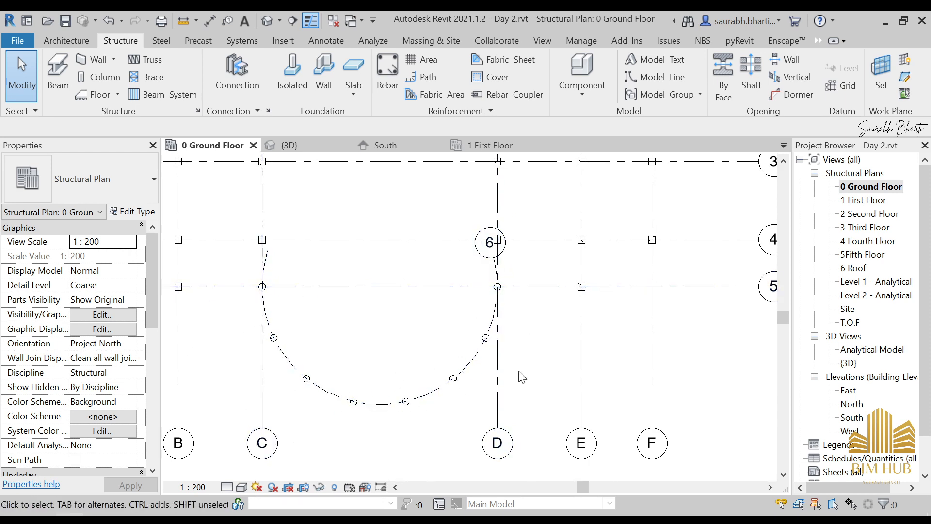
- Open the default 3D view and examine the arrayed round columns from several angles
{"action": "left_click", "coordinate": [265, 22]}
{"action": "middle_click_drag", "start_coordinate": [370, 308], "coordinate": [451, 413], "text": "shift"}
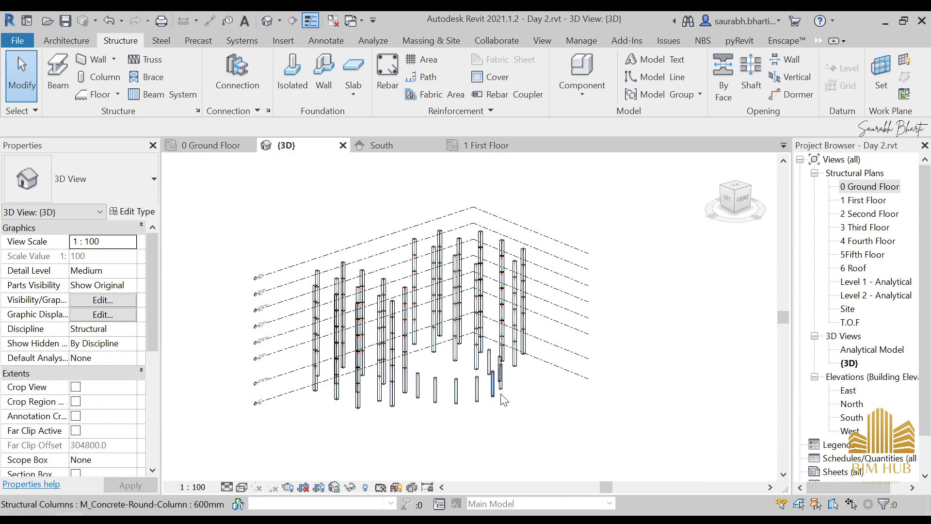
{"action": "middle_click_drag", "start_coordinate": [501, 394], "coordinate": [516, 368], "text": "shift"}
{"action": "scroll", "coordinate": [487, 385], "scroll_direction": "up", "scroll_amount": 3}
{"action": "middle_click_drag", "start_coordinate": [568, 338], "coordinate": [573, 356], "text": "shift"}
{"action": "scroll", "coordinate": [574, 355], "scroll_direction": "down", "scroll_amount": 2}
{"action": "scroll", "coordinate": [663, 304], "scroll_direction": "down", "scroll_amount": 3}
{"action": "middle_click_drag", "start_coordinate": [663, 304], "coordinate": [584, 257], "text": "shift"}
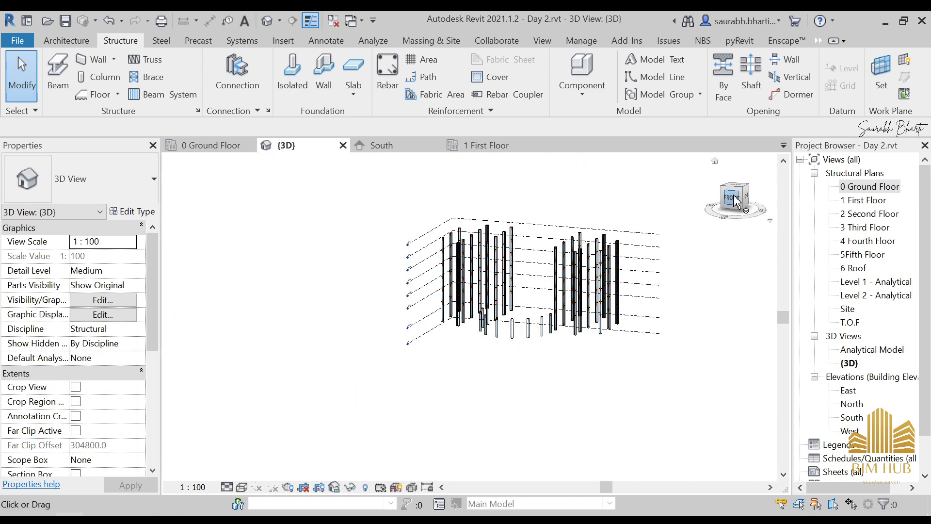
- Orient the 3D view to the front and inspect the column heights against the floor levels
{"action": "left_click", "coordinate": [733, 199]}
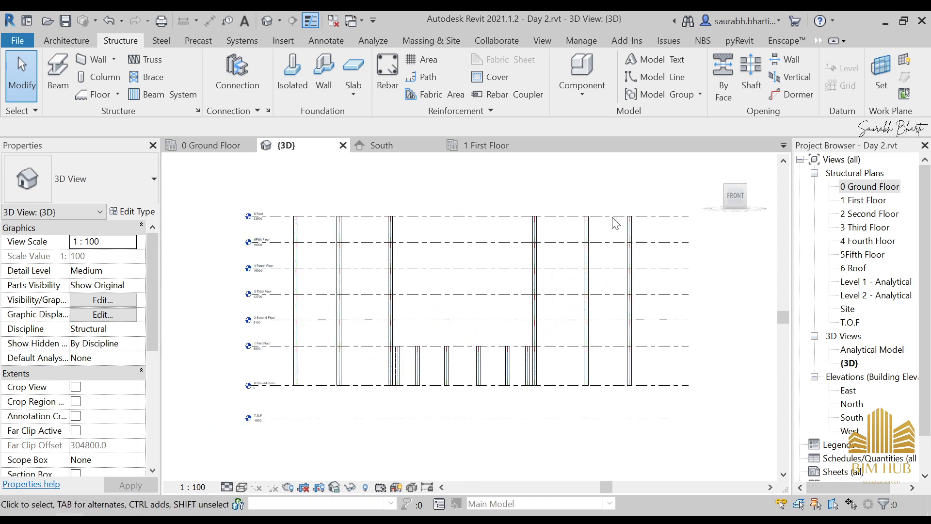
{"action": "left_click_drag", "start_coordinate": [618, 188], "coordinate": [659, 297]}
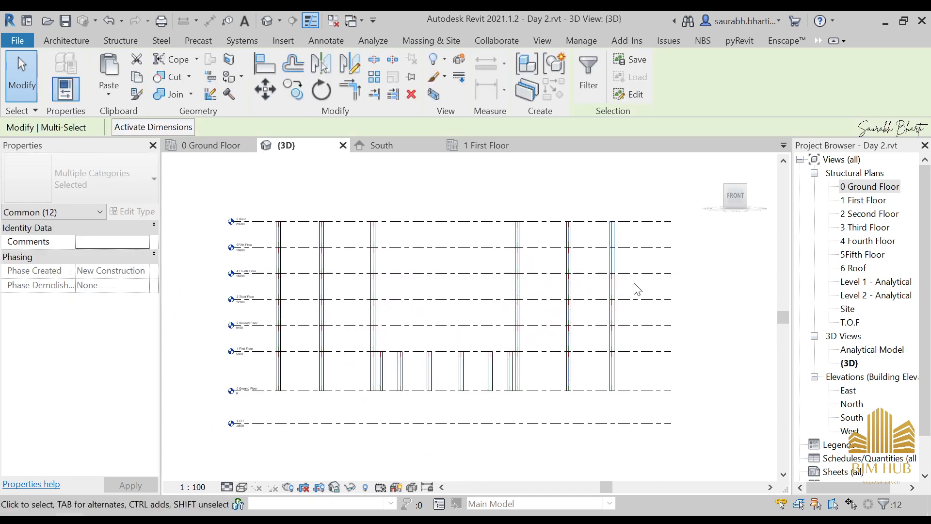
{"action": "left_click", "coordinate": [707, 260]}
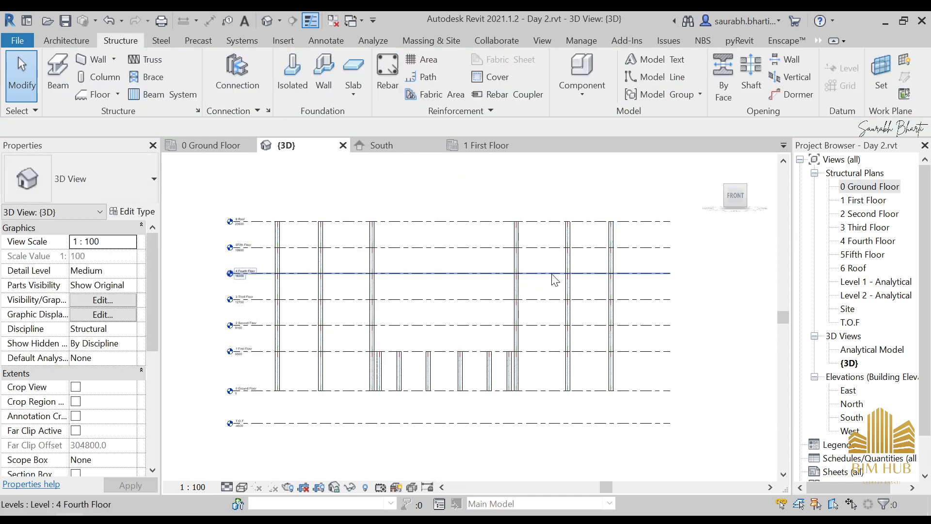
{"action": "scroll", "coordinate": [270, 279], "scroll_direction": "up", "scroll_amount": 1}
{"action": "scroll", "coordinate": [270, 280], "scroll_direction": "up", "scroll_amount": 3}
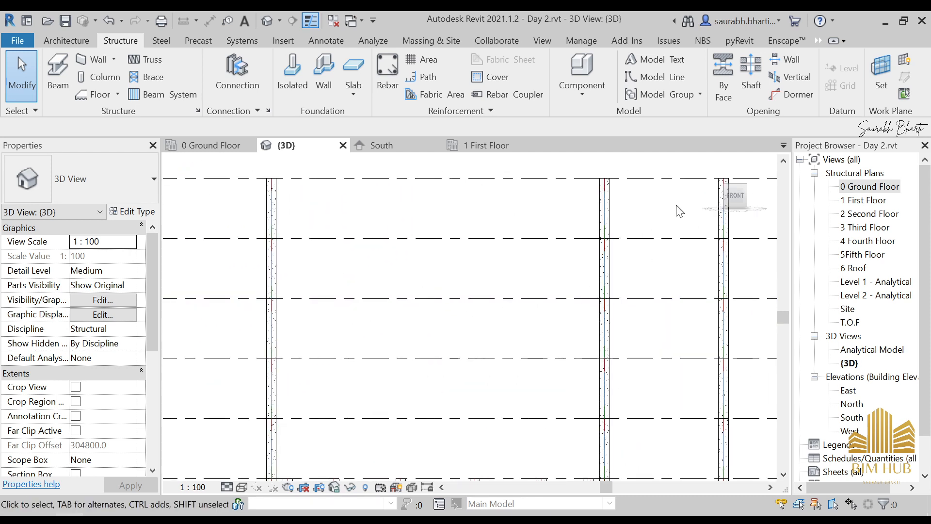
{"action": "scroll", "coordinate": [592, 258], "scroll_direction": "down", "scroll_amount": 3}
{"action": "scroll", "coordinate": [592, 252], "scroll_direction": "down", "scroll_amount": 3}
{"action": "middle_click_drag", "start_coordinate": [636, 267], "coordinate": [615, 276]}
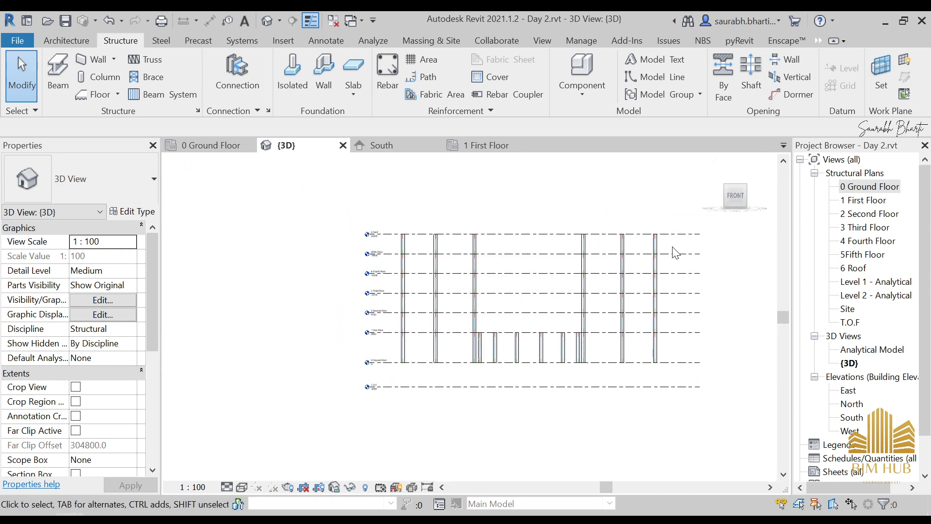
{"action": "scroll", "coordinate": [656, 269], "scroll_direction": "up", "scroll_amount": 4}
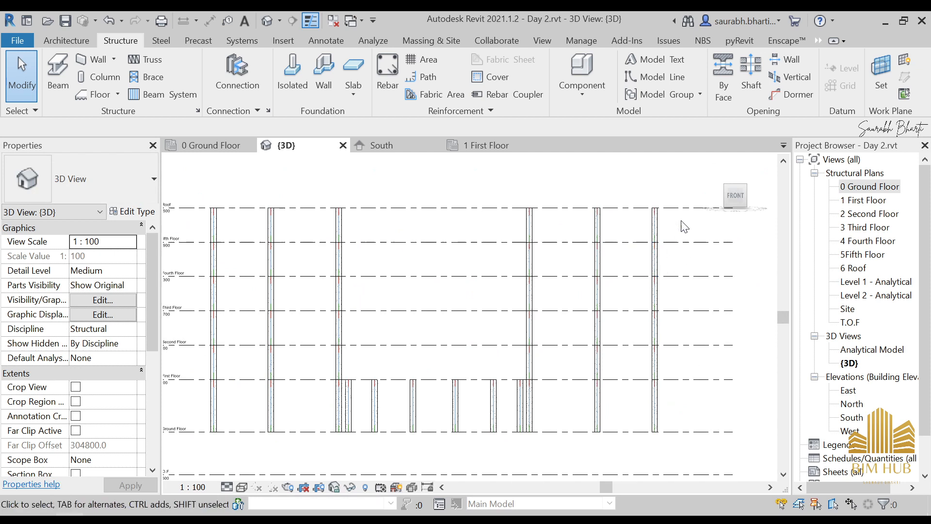
- On the 4 Fourth Floor plan, create two grid lines by picking, at successive 1000 mm offsets outward from grid F
{"action": "double_click", "coordinate": [867, 242]}
{"action": "scroll", "coordinate": [623, 305], "scroll_direction": "up", "scroll_amount": 3}
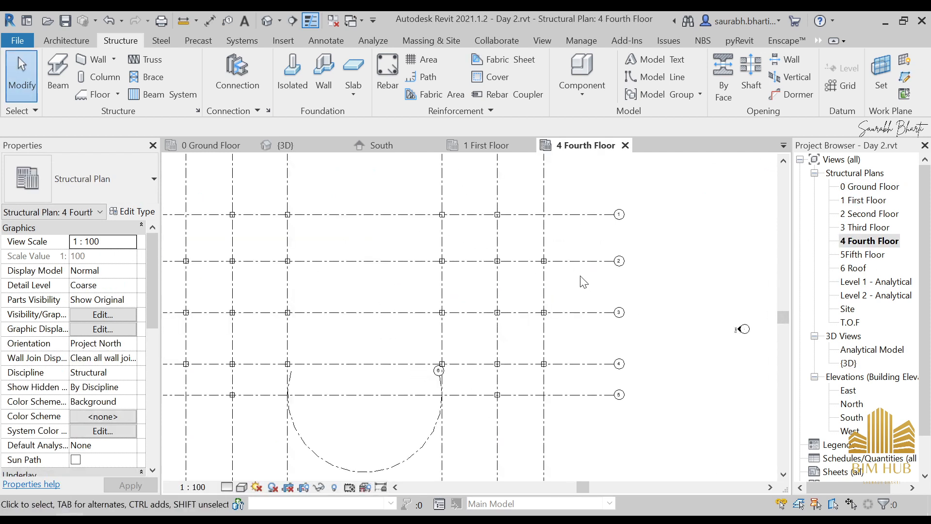
{"action": "scroll", "coordinate": [582, 303], "scroll_direction": "down", "scroll_amount": 2}
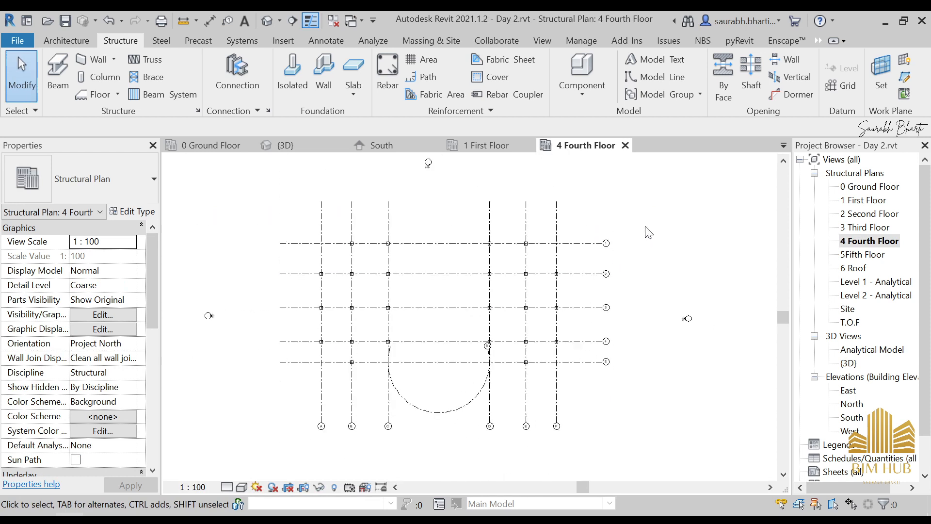
{"action": "left_click", "coordinate": [840, 86]}
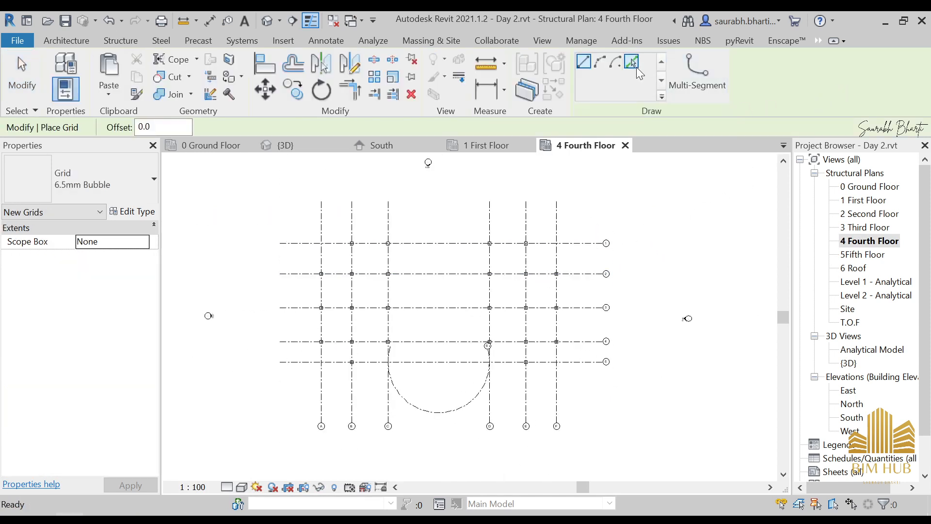
{"action": "left_click", "coordinate": [636, 69]}
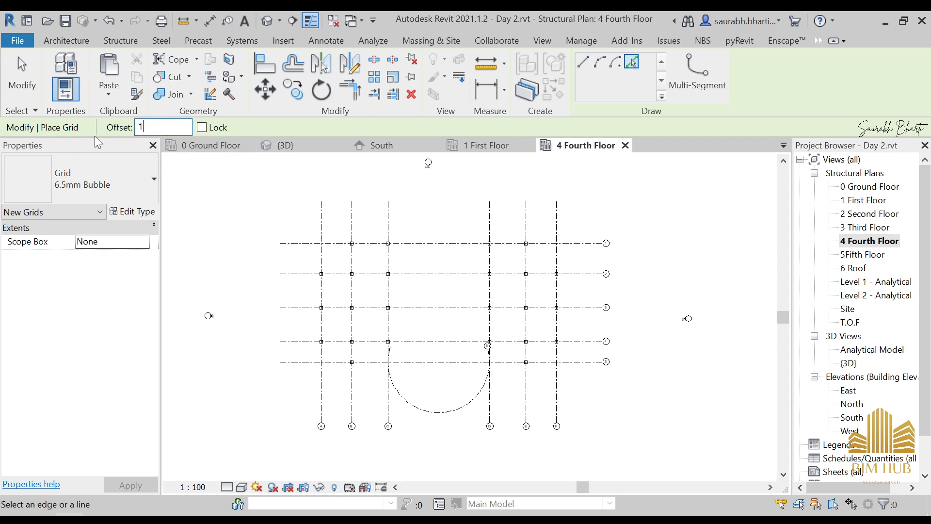
{"action": "scroll", "coordinate": [568, 296], "scroll_direction": "up", "scroll_amount": 3}
{"action": "left_click", "coordinate": [554, 296]}
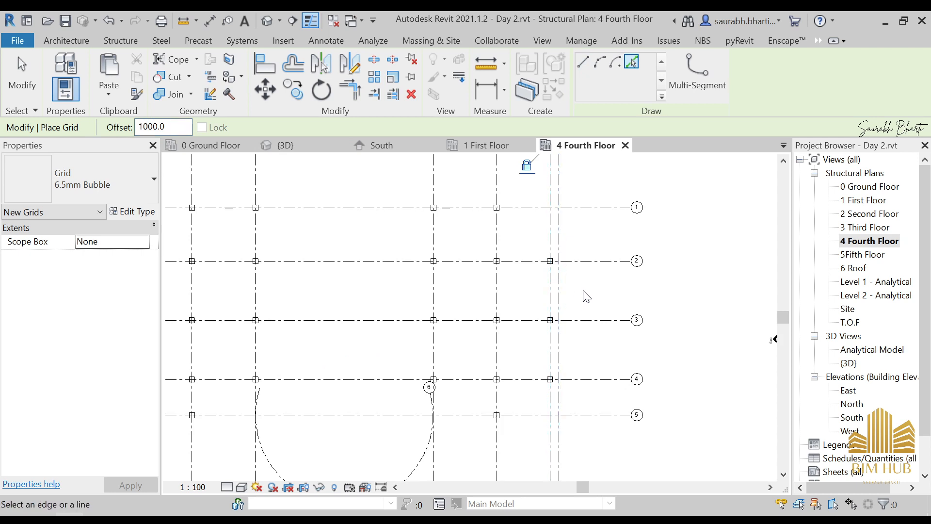
{"action": "left_click", "coordinate": [564, 291]}
{"action": "middle_click_drag", "start_coordinate": [564, 291], "coordinate": [550, 176]}
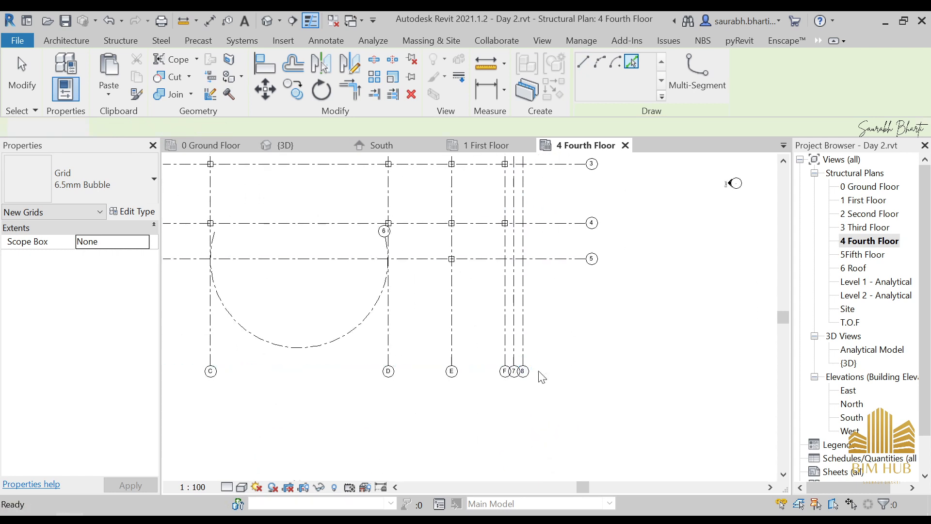
{"action": "key", "text": "Escape"}
{"action": "key", "text": "Escape"}
- Rename the first new grid line beside grid F as G
{"action": "scroll", "coordinate": [491, 377], "scroll_direction": "up", "scroll_amount": 8}
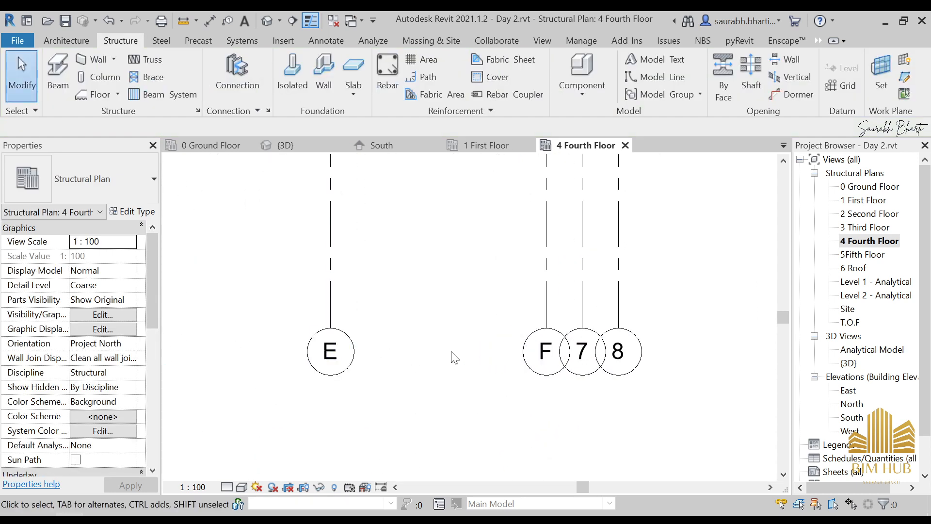
{"action": "scroll", "coordinate": [580, 351], "scroll_direction": "up", "scroll_amount": 1}
{"action": "left_click", "coordinate": [541, 364]}
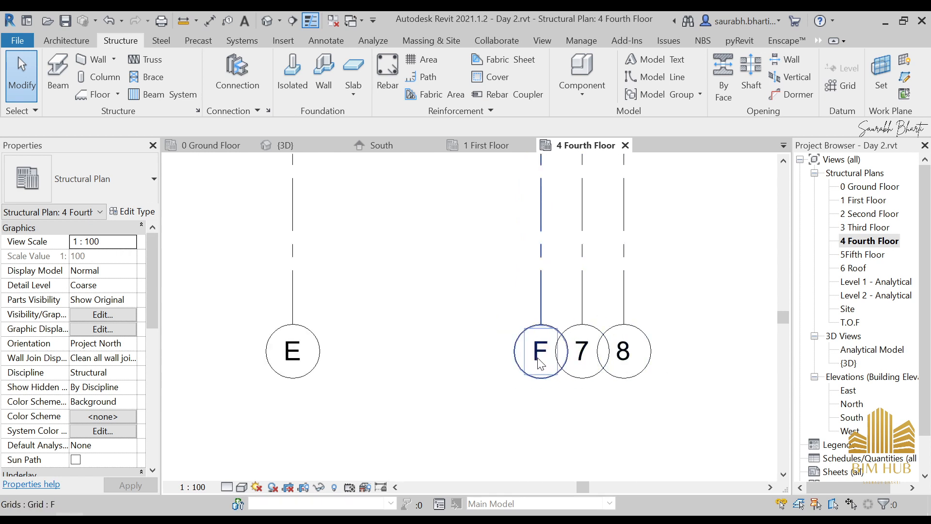
{"action": "left_click", "coordinate": [577, 357]}
{"action": "scroll", "coordinate": [586, 359], "scroll_direction": "up", "scroll_amount": 3}
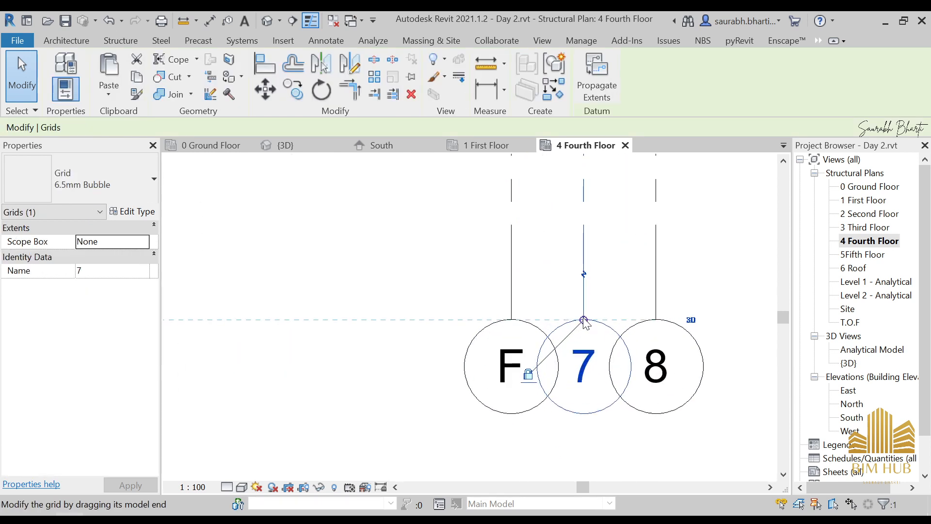
{"action": "left_click", "coordinate": [591, 358]}
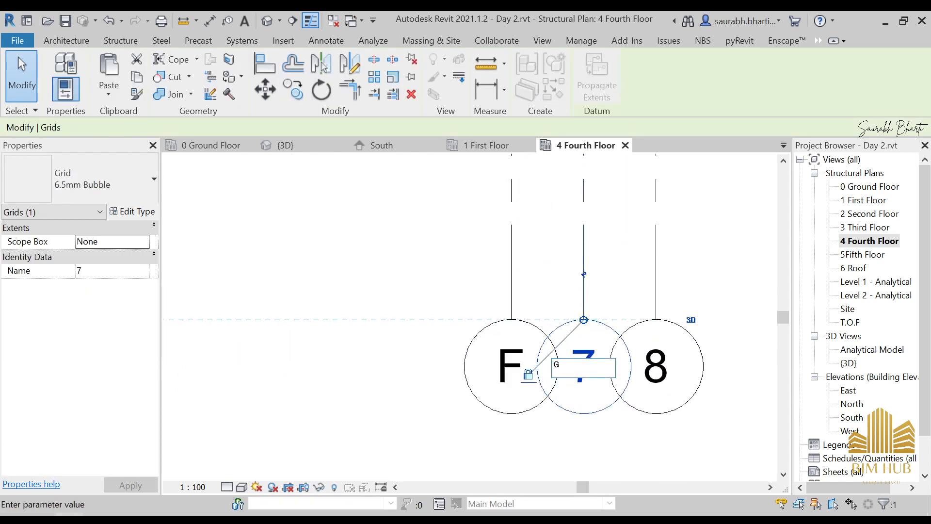
{"action": "type", "text": "G"}
{"action": "key", "text": "Return"}
- Rename the outermost new grid line as H
{"action": "left_click", "coordinate": [666, 363]}
{"action": "left_click", "coordinate": [665, 363]}
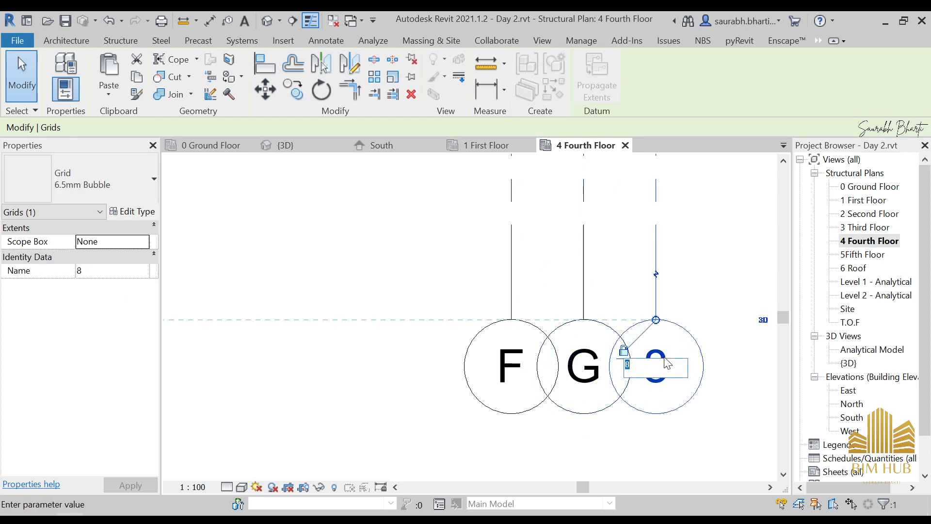
{"action": "key", "text": "Return"}
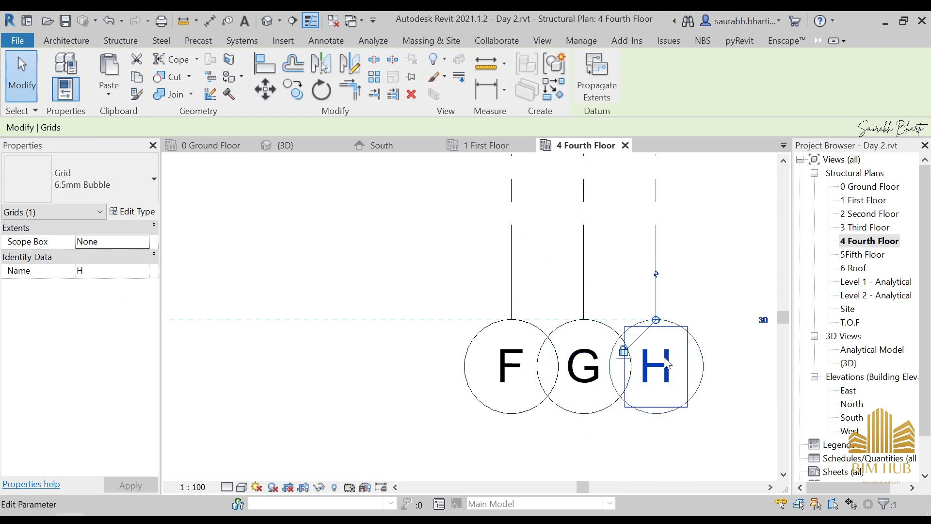
{"action": "left_click", "coordinate": [633, 233]}
- Add an elbow to grid H and shift its bubble outward, well clear of grid G's bubble
{"action": "scroll", "coordinate": [532, 305], "scroll_direction": "down", "scroll_amount": 2}
{"action": "scroll", "coordinate": [650, 257], "scroll_direction": "up", "scroll_amount": 1}
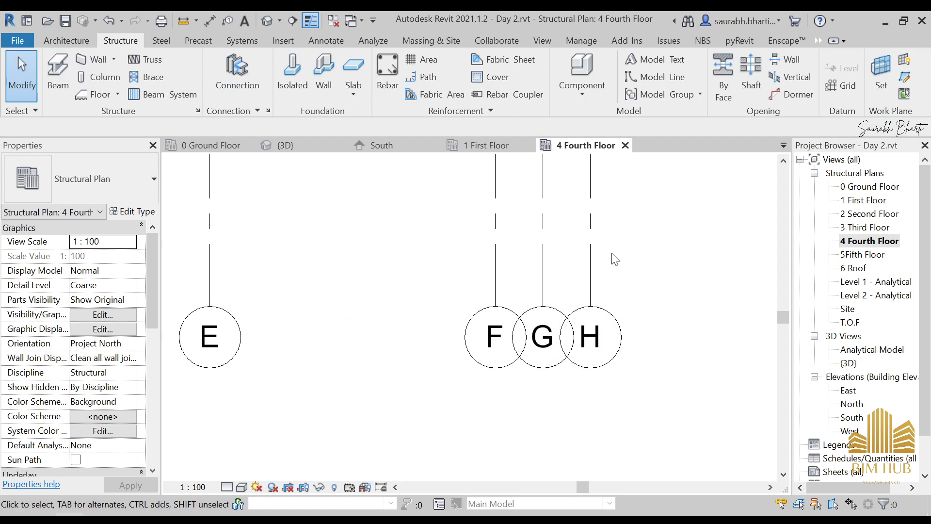
{"action": "left_click", "coordinate": [587, 249]}
{"action": "scroll", "coordinate": [601, 281], "scroll_direction": "up", "scroll_amount": 2}
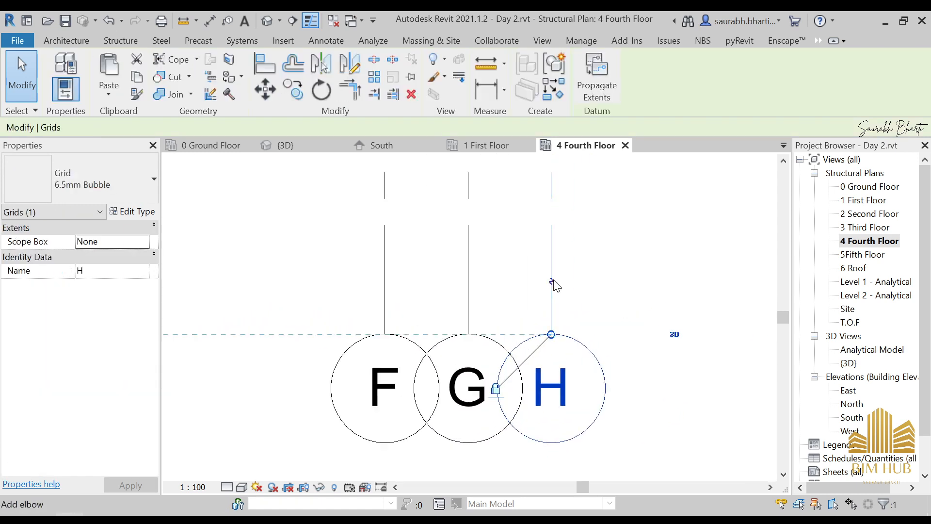
{"action": "left_click", "coordinate": [551, 281]}
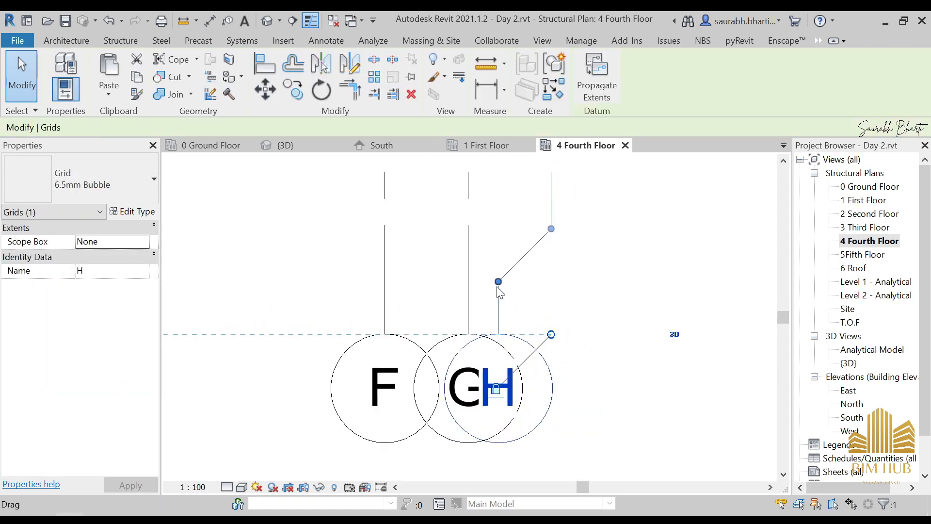
{"action": "left_click_drag", "start_coordinate": [498, 281], "coordinate": [674, 294]}
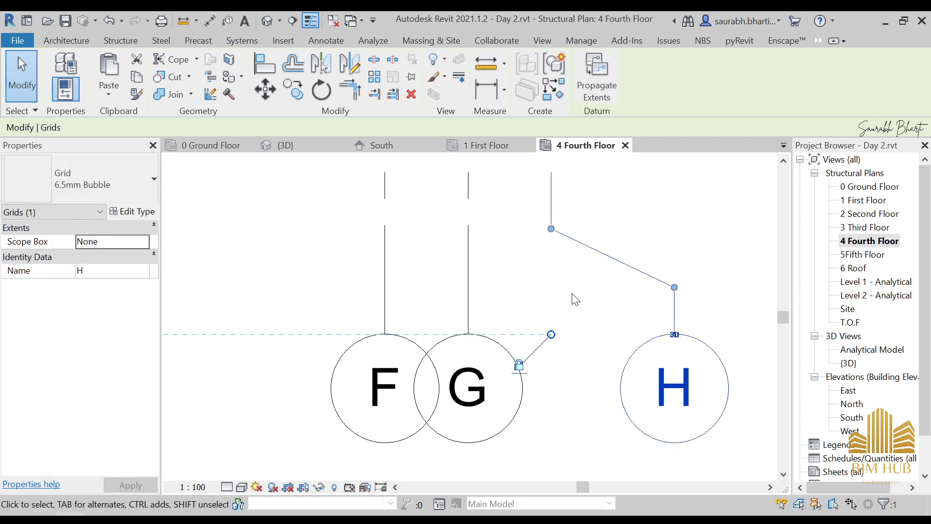
{"action": "left_click", "coordinate": [493, 281]}
- Add an elbow to grid G and move its bubble midway between the F and H bubbles
{"action": "left_click", "coordinate": [473, 257]}
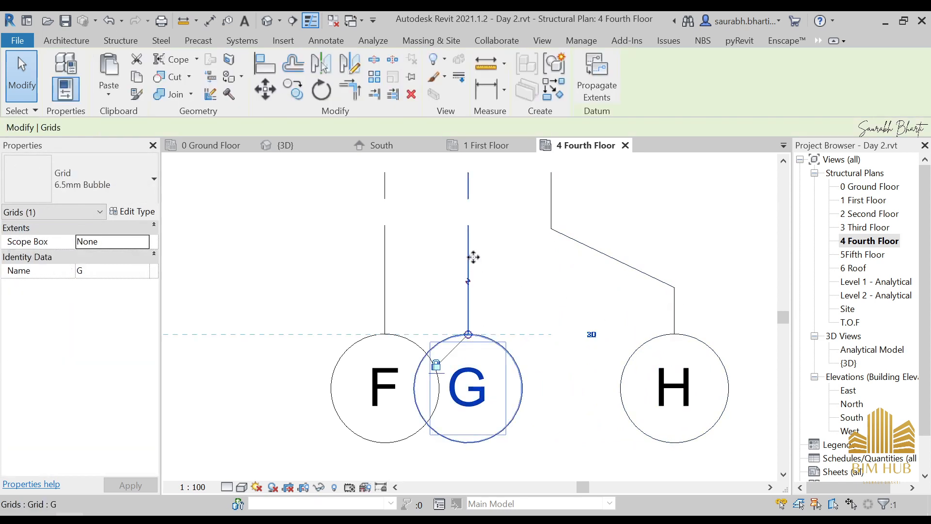
{"action": "left_click", "coordinate": [469, 282]}
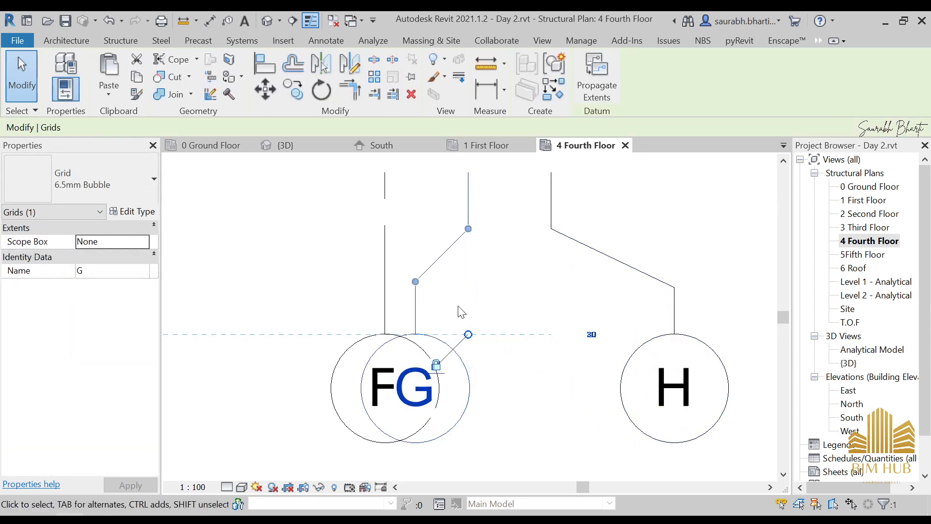
{"action": "left_click_drag", "start_coordinate": [416, 281], "coordinate": [535, 296]}
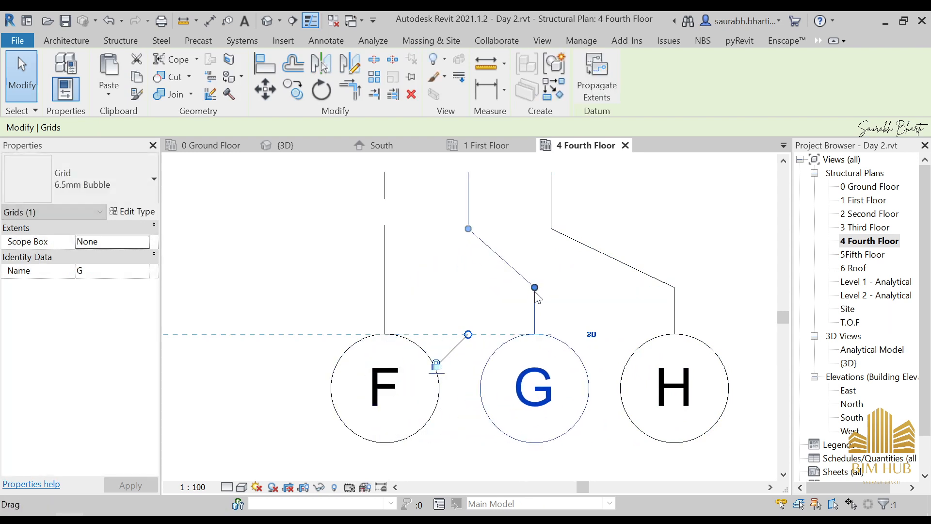
{"action": "scroll", "coordinate": [537, 296], "scroll_direction": "down", "scroll_amount": 8}
{"action": "key", "text": "Escape"}
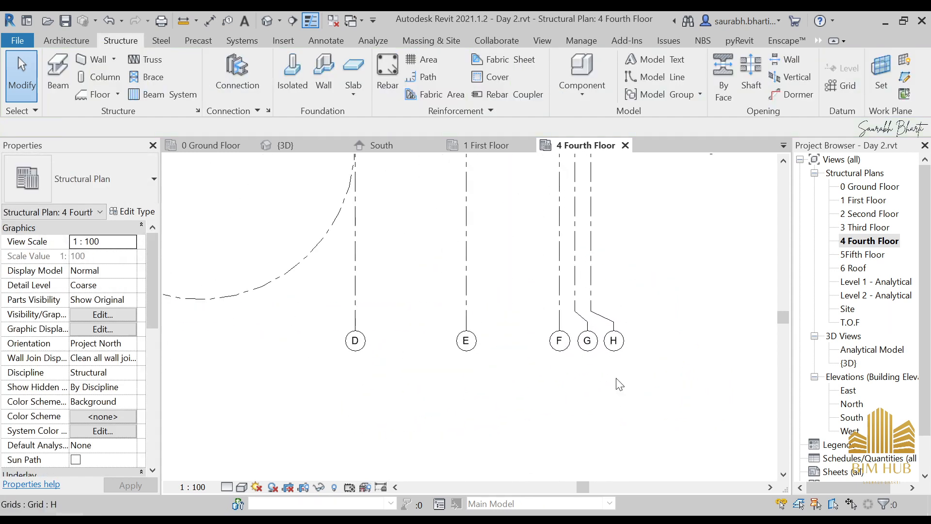
- Inspect grids G and H against the columns and numbered grids across the fourth floor plan
{"action": "scroll", "coordinate": [582, 344], "scroll_direction": "down", "scroll_amount": 9}
{"action": "middle_click_drag", "start_coordinate": [582, 298], "coordinate": [567, 332]}
{"action": "scroll", "coordinate": [565, 288], "scroll_direction": "up", "scroll_amount": 9}
{"action": "middle_click_drag", "start_coordinate": [558, 202], "coordinate": [531, 320]}
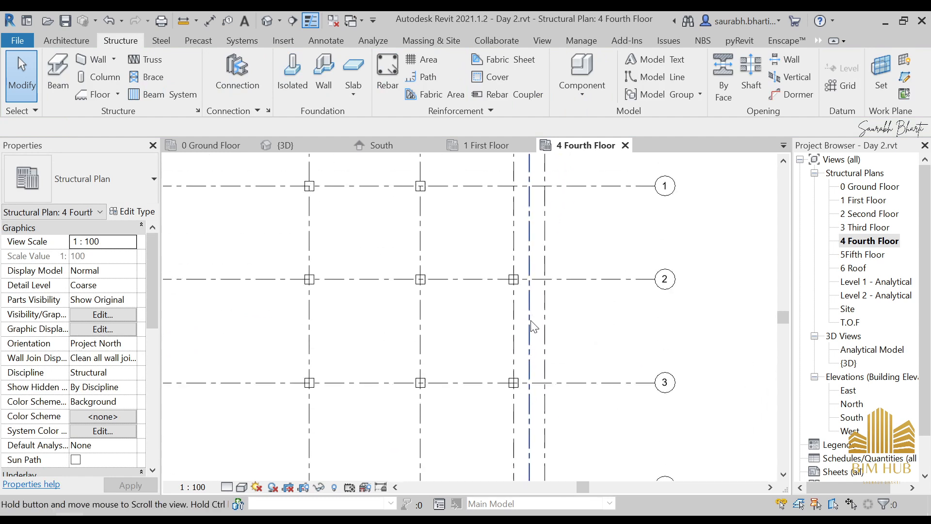
{"action": "scroll", "coordinate": [539, 252], "scroll_direction": "down", "scroll_amount": 3}
{"action": "left_click", "coordinate": [867, 241]}
{"action": "scroll", "coordinate": [589, 301], "scroll_direction": "down", "scroll_amount": 3}
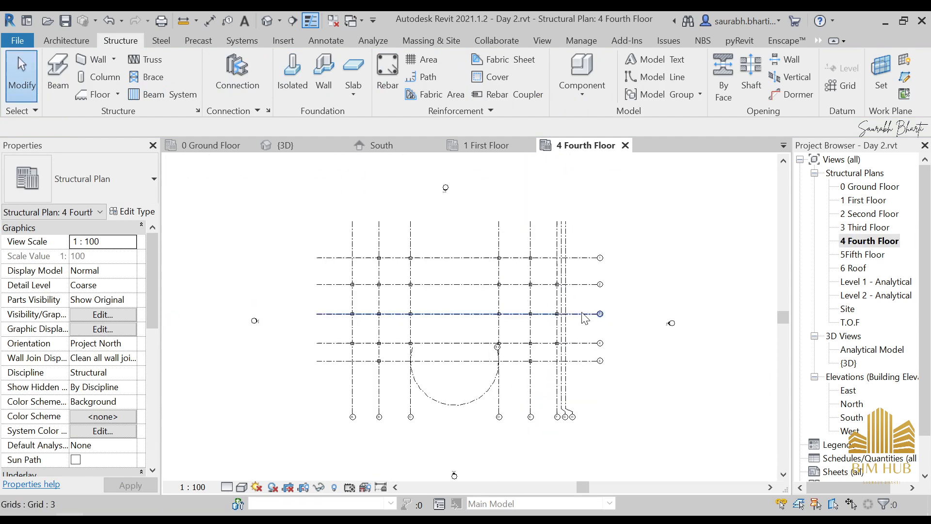
{"action": "middle_click_drag", "start_coordinate": [561, 263], "coordinate": [506, 254]}
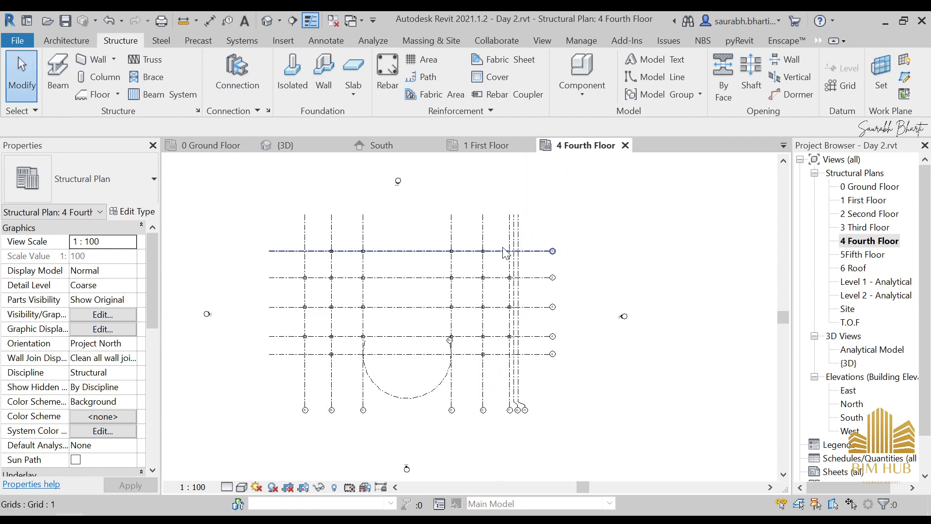
{"action": "scroll", "coordinate": [508, 281], "scroll_direction": "up", "scroll_amount": 2}
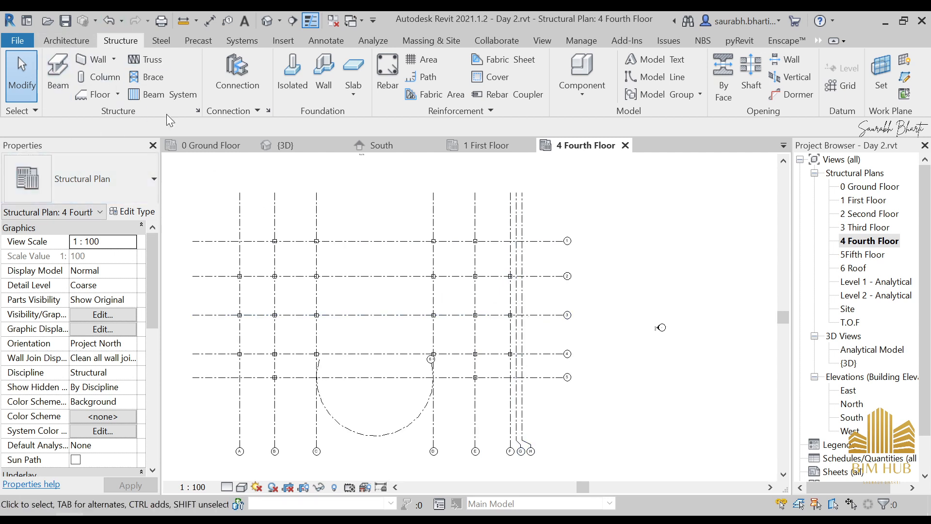
- Start a slanted structural column using the M_Concrete-Rectangular-Column type 600 x 600mm
{"action": "left_click", "coordinate": [92, 76]}
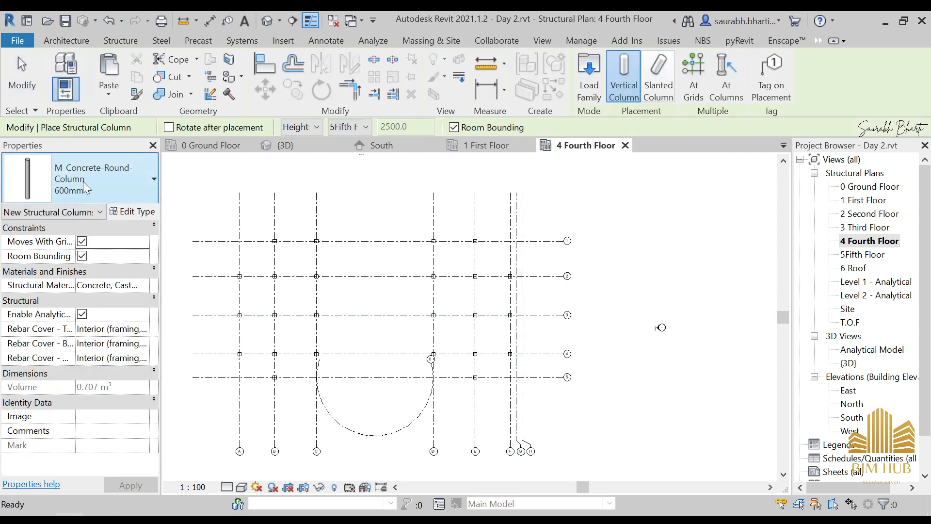
{"action": "left_click", "coordinate": [106, 185]}
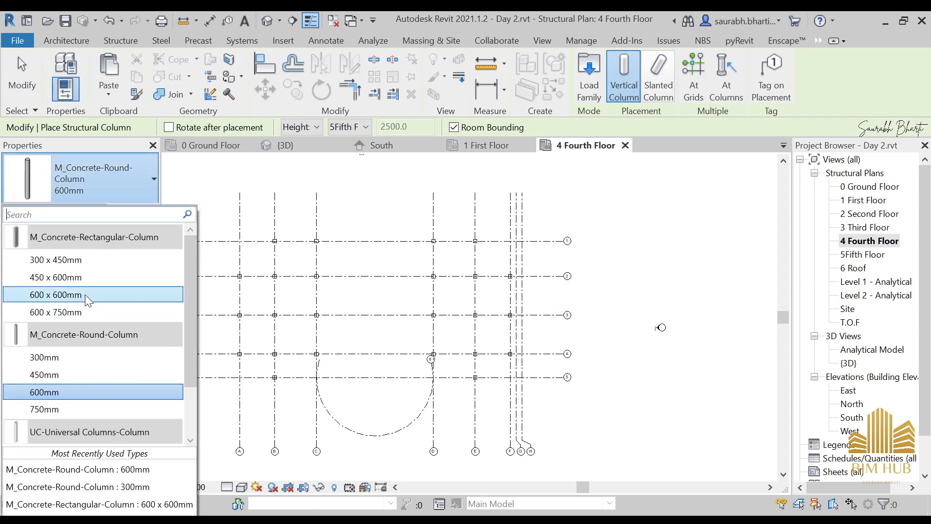
{"action": "left_click", "coordinate": [78, 294]}
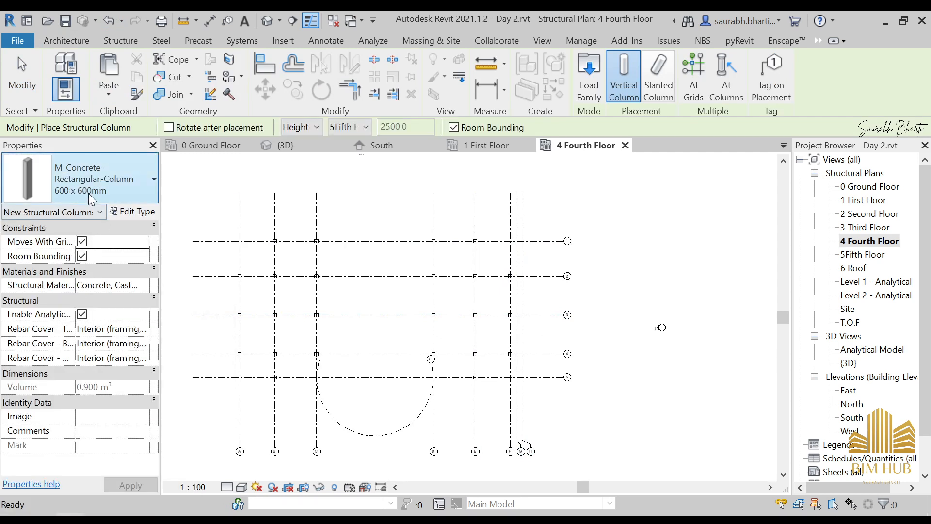
{"action": "left_click", "coordinate": [88, 193]}
{"action": "left_click", "coordinate": [66, 294]}
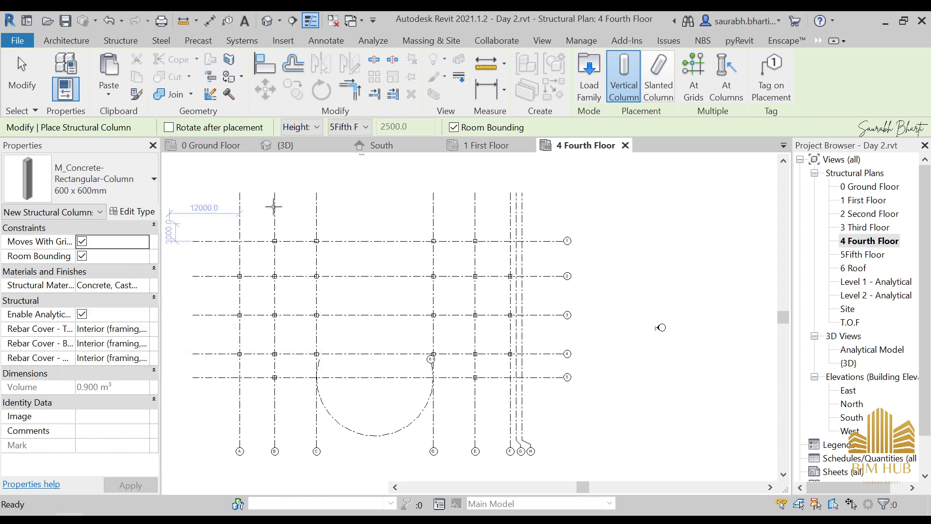
{"action": "left_click", "coordinate": [658, 78]}
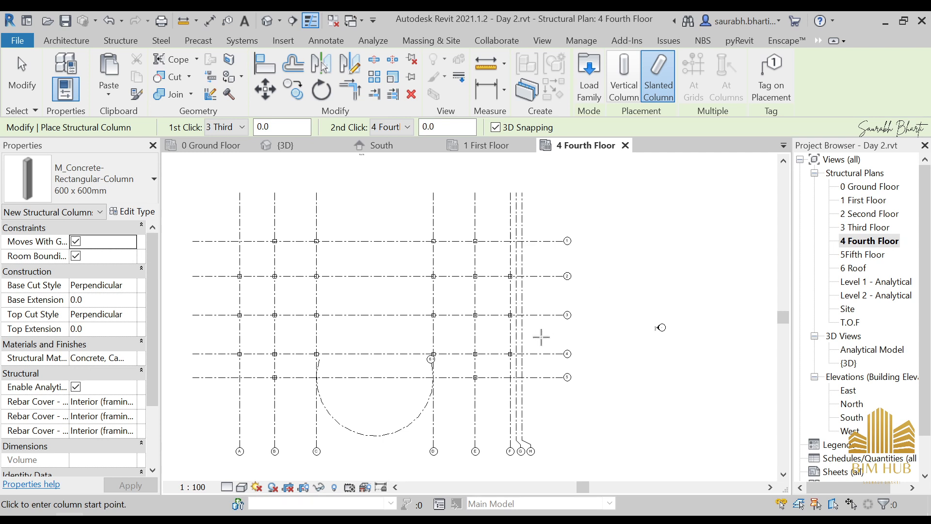
- Place a slanted column along grid 2 on the fourth floor, from the grid F column's centre to the grid G intersection
{"action": "left_click", "coordinate": [267, 21]}
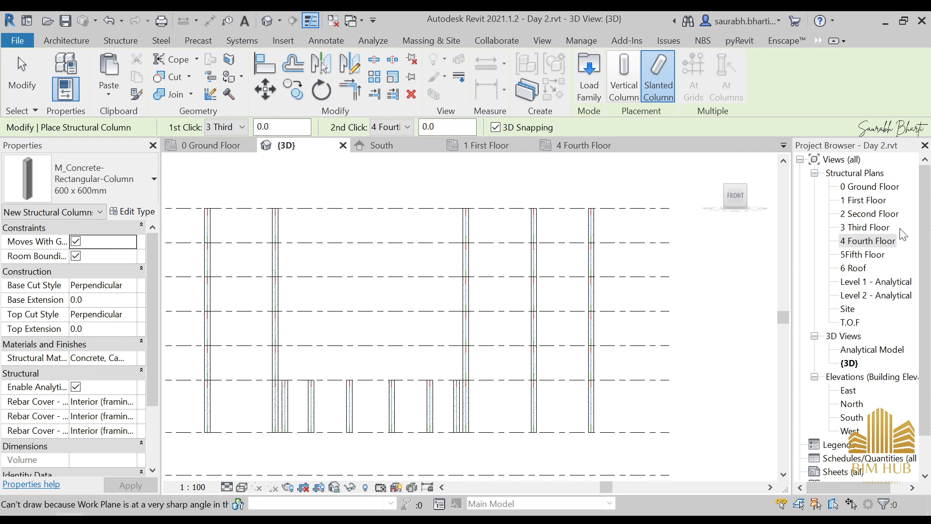
{"action": "double_click", "coordinate": [869, 238]}
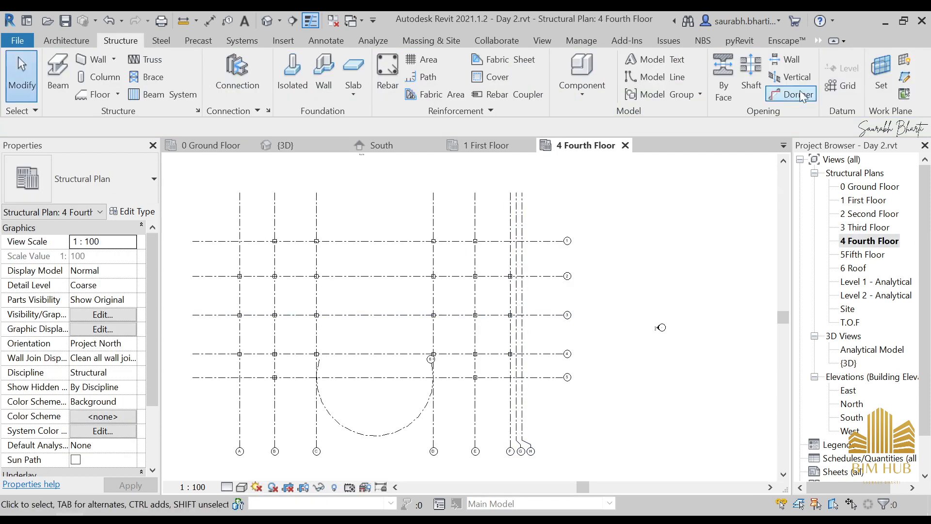
{"action": "left_click", "coordinate": [100, 76]}
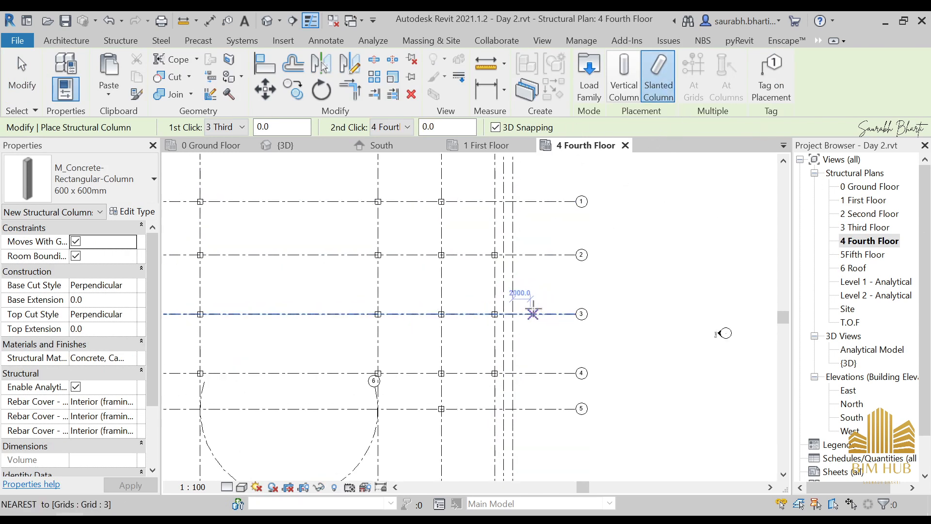
{"action": "scroll", "coordinate": [558, 311], "scroll_direction": "up", "scroll_amount": 3}
{"action": "middle_click_drag", "start_coordinate": [504, 233], "coordinate": [454, 328]}
{"action": "scroll", "coordinate": [438, 283], "scroll_direction": "up", "scroll_amount": 3}
{"action": "scroll", "coordinate": [451, 334], "scroll_direction": "up", "scroll_amount": 2}
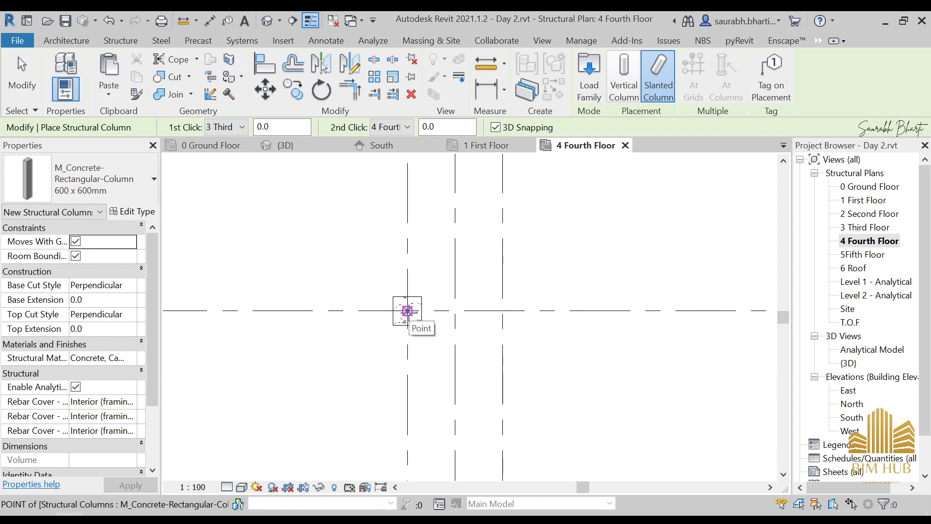
{"action": "left_click", "coordinate": [408, 310]}
{"action": "scroll", "coordinate": [453, 316], "scroll_direction": "up", "scroll_amount": 2}
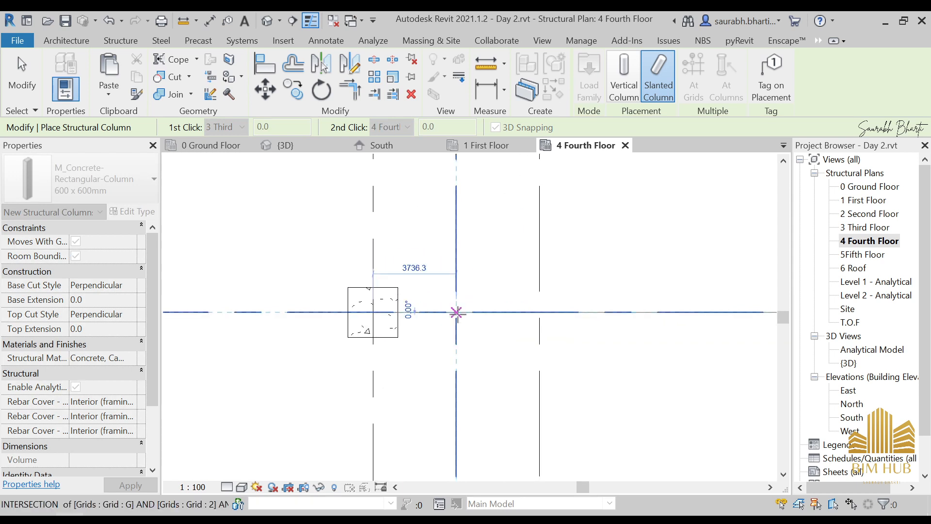
{"action": "left_click", "coordinate": [456, 312]}
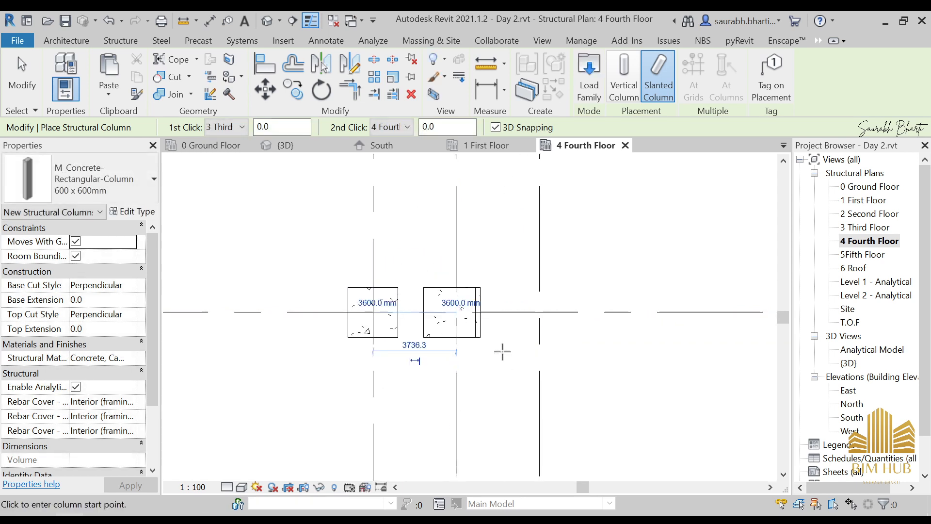
{"action": "scroll", "coordinate": [456, 348], "scroll_direction": "down", "scroll_amount": 2}
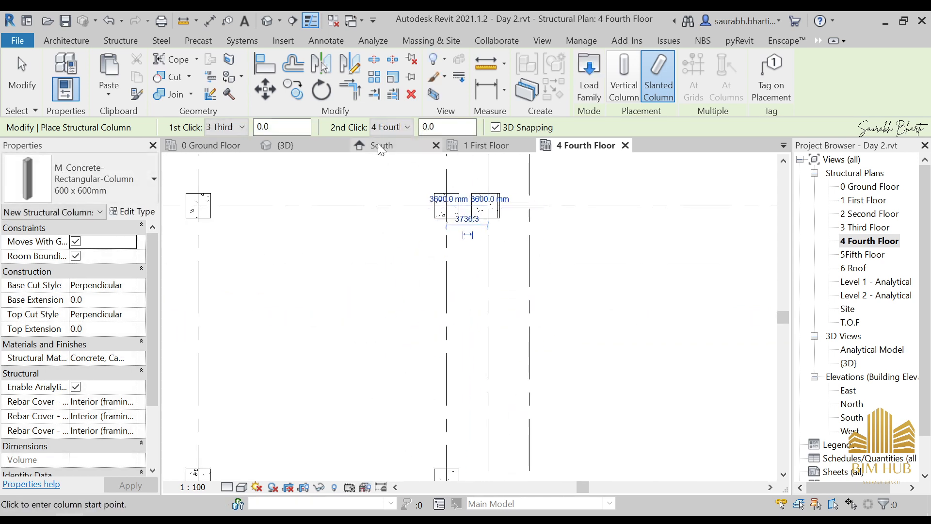
{"action": "key", "text": "Escape"}
{"action": "key", "text": "Escape"}
- Examine the slanted column's inclination and level offsets beside grid F in the 3D view
{"action": "left_click", "coordinate": [267, 21]}
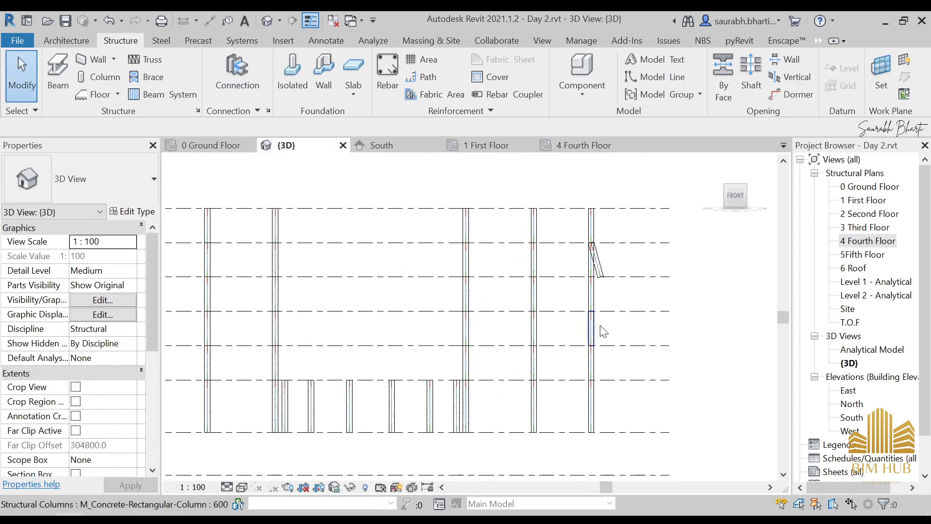
{"action": "scroll", "coordinate": [646, 299], "scroll_direction": "up", "scroll_amount": 3}
{"action": "middle_click_drag", "start_coordinate": [646, 299], "coordinate": [618, 317], "text": "shift"}
{"action": "scroll", "coordinate": [593, 275], "scroll_direction": "up", "scroll_amount": 1}
{"action": "left_click", "coordinate": [589, 274]}
{"action": "middle_click_drag", "start_coordinate": [589, 274], "coordinate": [614, 297], "text": "shift"}
{"action": "left_click", "coordinate": [594, 257], "text": "shift"}
{"action": "left_click", "coordinate": [613, 296]}
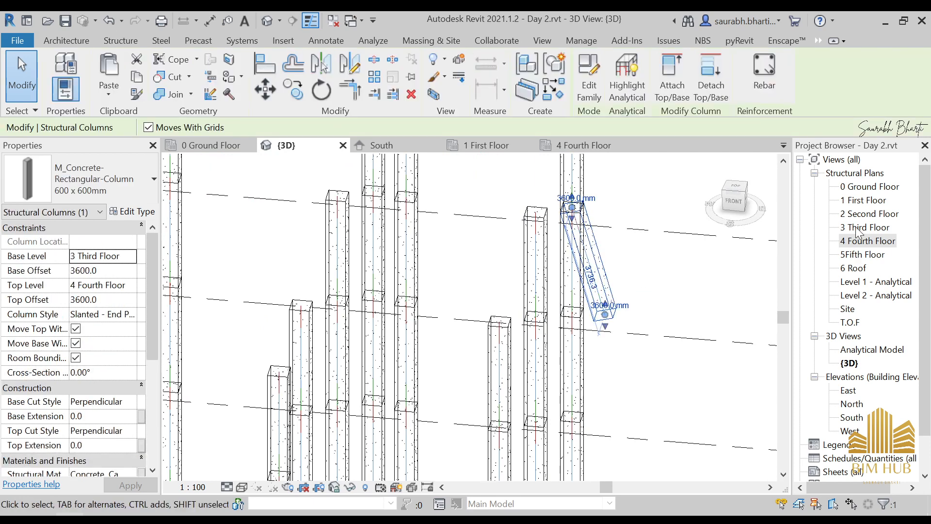
- Return to the fourth floor plan and remove the slanted column between grids F and G
{"action": "double_click", "coordinate": [860, 241]}
{"action": "left_click", "coordinate": [512, 265]}
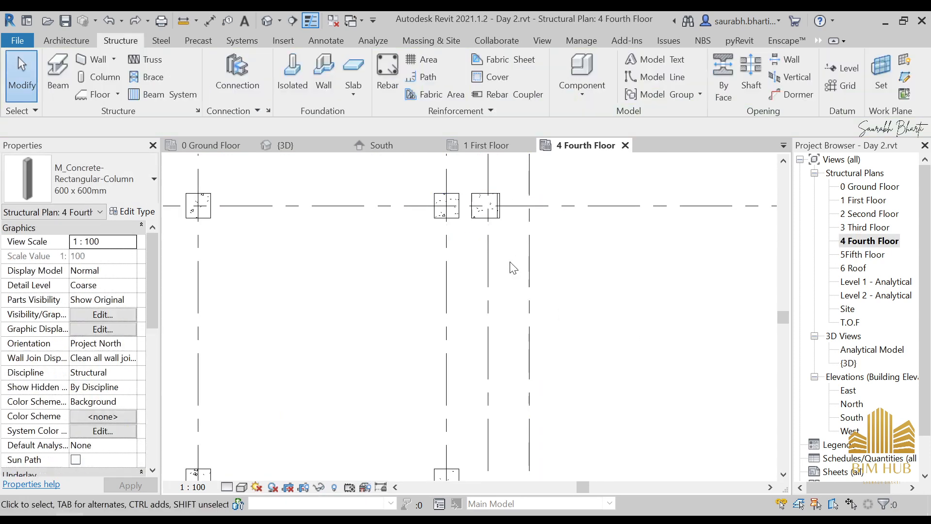
{"action": "scroll", "coordinate": [516, 257], "scroll_direction": "up", "scroll_amount": 5}
{"action": "scroll", "coordinate": [509, 245], "scroll_direction": "down", "scroll_amount": 3}
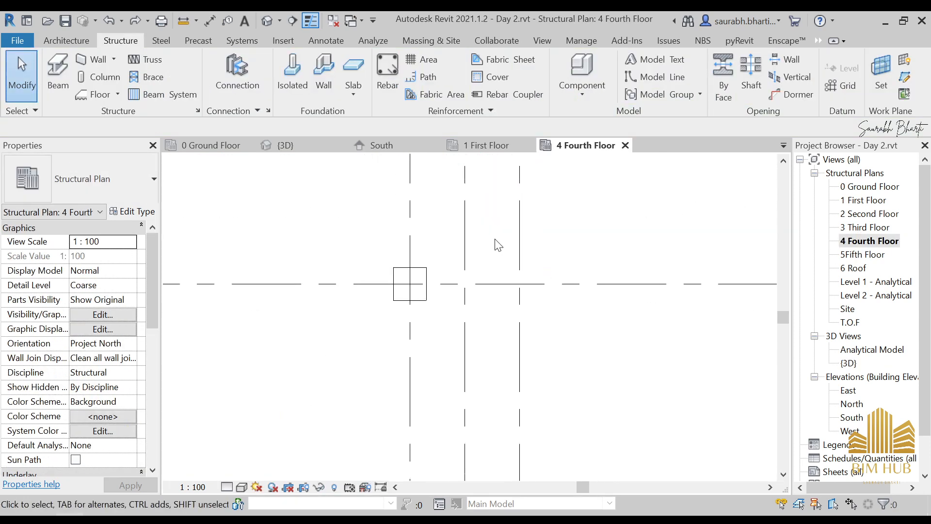
- Place a new 600 x 600mm slanted column on grid 2, starting at the grid F column's centre and ending at grid G
{"action": "left_click", "coordinate": [94, 75]}
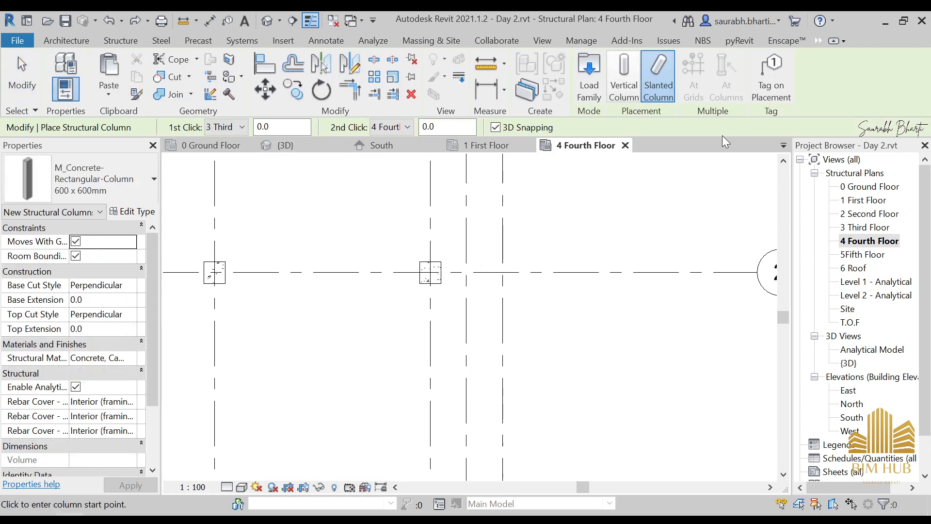
{"action": "left_click", "coordinate": [655, 92]}
{"action": "scroll", "coordinate": [444, 271], "scroll_direction": "up", "scroll_amount": 3}
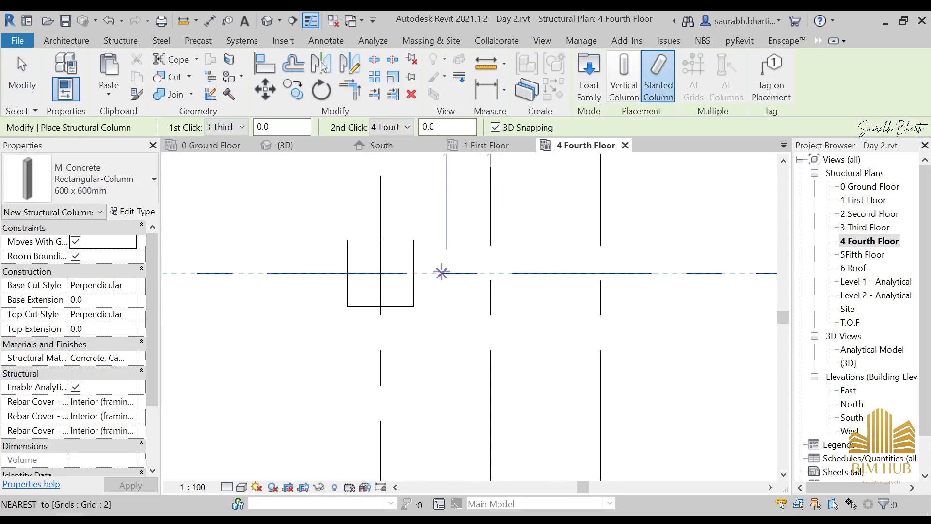
{"action": "scroll", "coordinate": [432, 292], "scroll_direction": "down", "scroll_amount": 5}
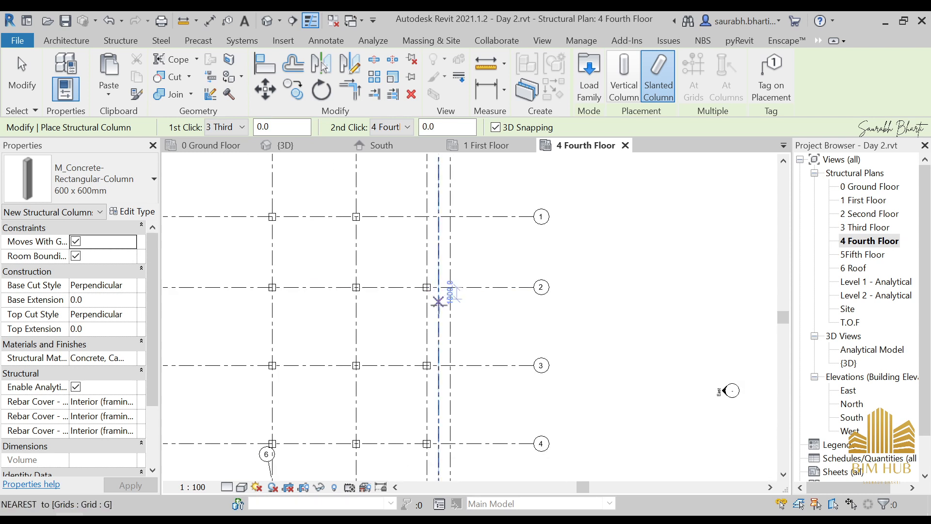
{"action": "middle_click_drag", "start_coordinate": [459, 316], "coordinate": [462, 372]}
{"action": "scroll", "coordinate": [444, 291], "scroll_direction": "up", "scroll_amount": 8}
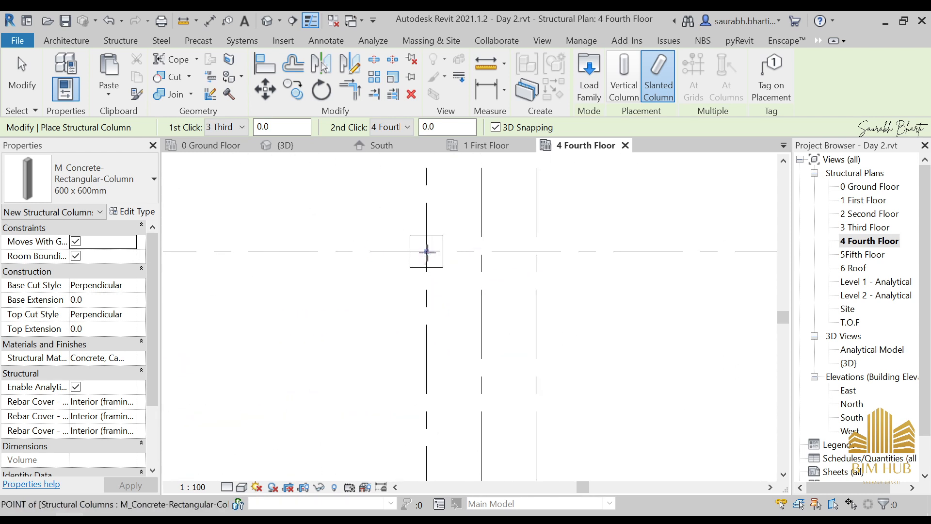
{"action": "scroll", "coordinate": [426, 250], "scroll_direction": "up", "scroll_amount": 4}
{"action": "left_click", "coordinate": [426, 245]}
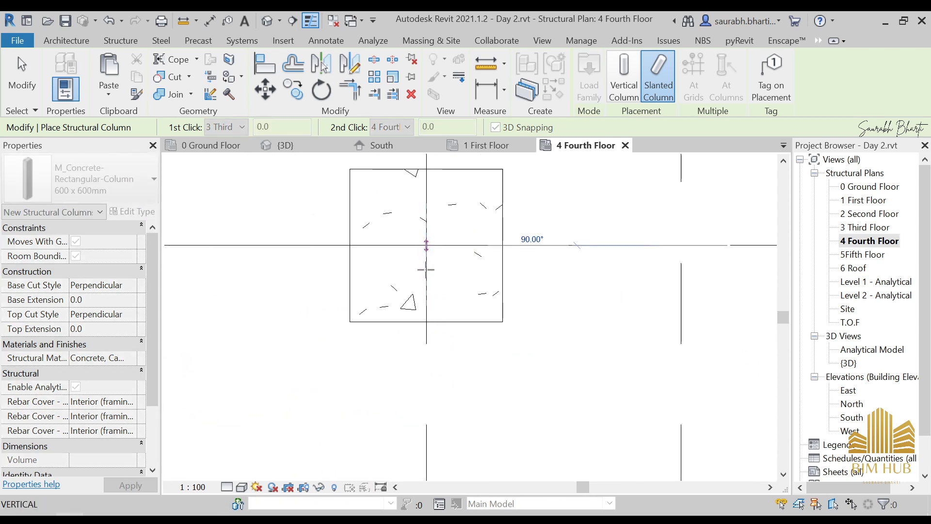
{"action": "scroll", "coordinate": [684, 245], "scroll_direction": "up", "scroll_amount": 5}
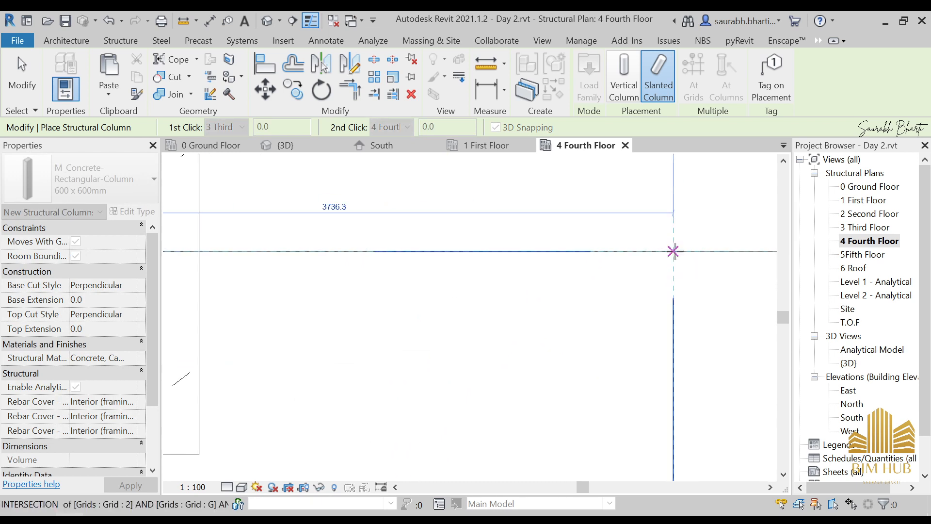
{"action": "left_click", "coordinate": [673, 250]}
{"action": "scroll", "coordinate": [673, 250], "scroll_direction": "down", "scroll_amount": 3}
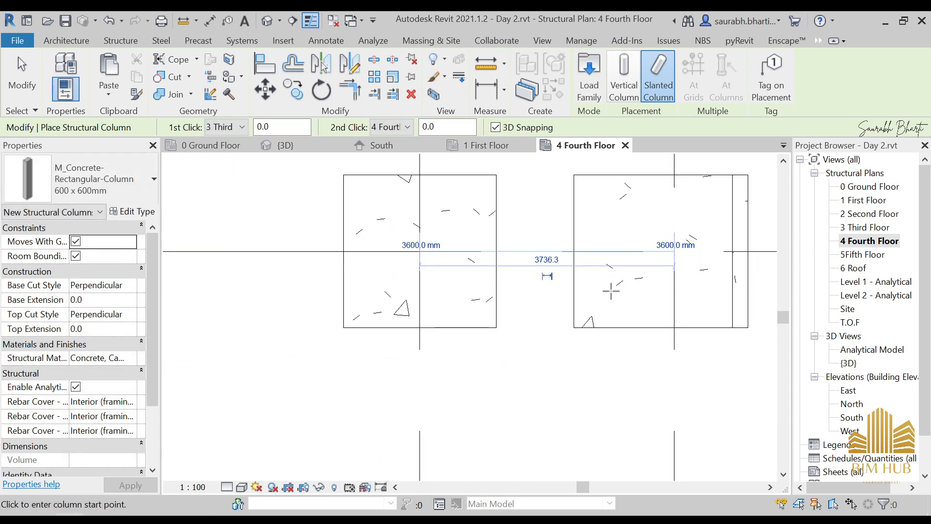
{"action": "key", "text": "Escape"}
{"action": "key", "text": "Escape"}
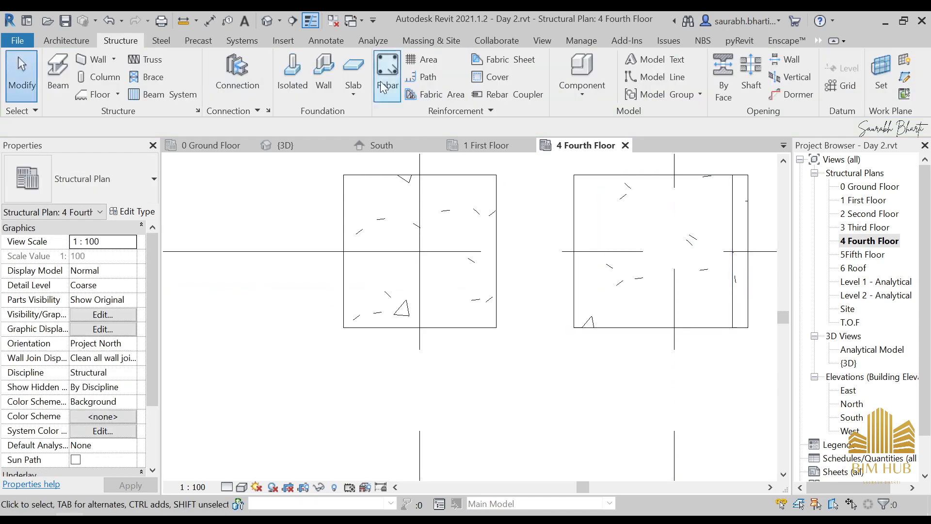
- Check the grid 2 slanted column against the floor levels from the front in 3D, including its base and top constraints
{"action": "left_click", "coordinate": [267, 22]}
{"action": "middle_click_drag", "start_coordinate": [567, 286], "coordinate": [642, 257], "text": "shift"}
{"action": "left_click", "coordinate": [734, 198]}
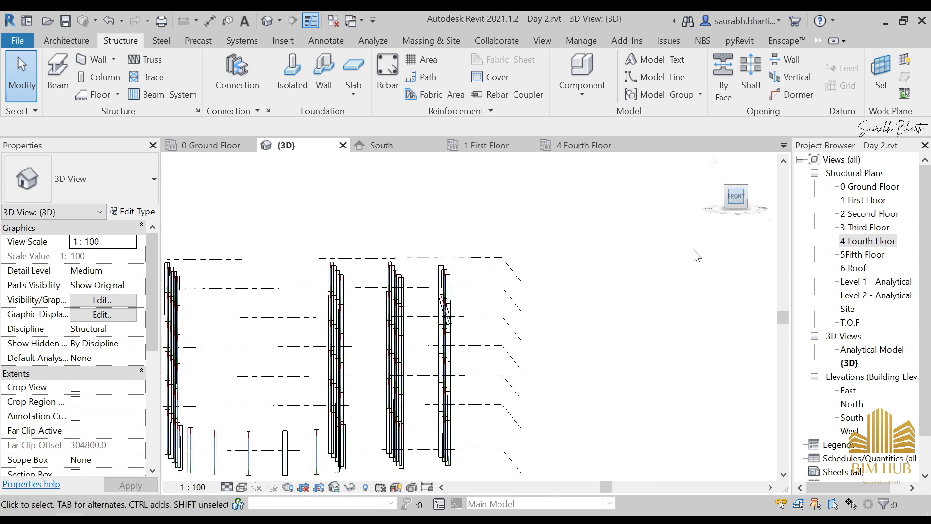
{"action": "scroll", "coordinate": [528, 310], "scroll_direction": "up", "scroll_amount": 5}
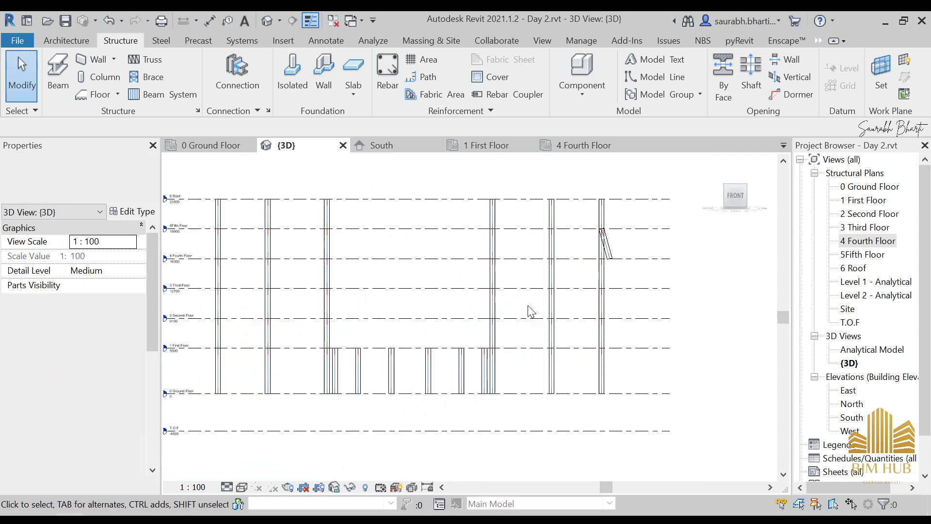
{"action": "left_click", "coordinate": [619, 245]}
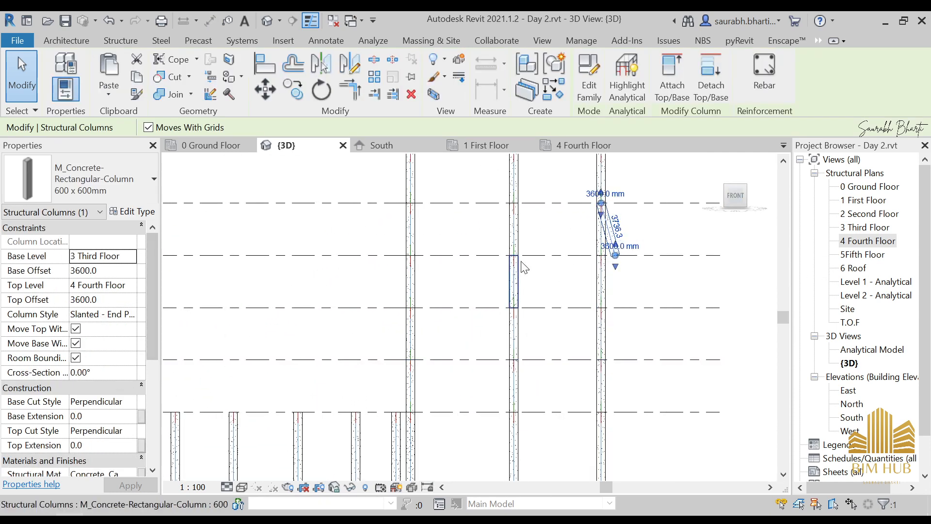
{"action": "key", "text": "Escape"}
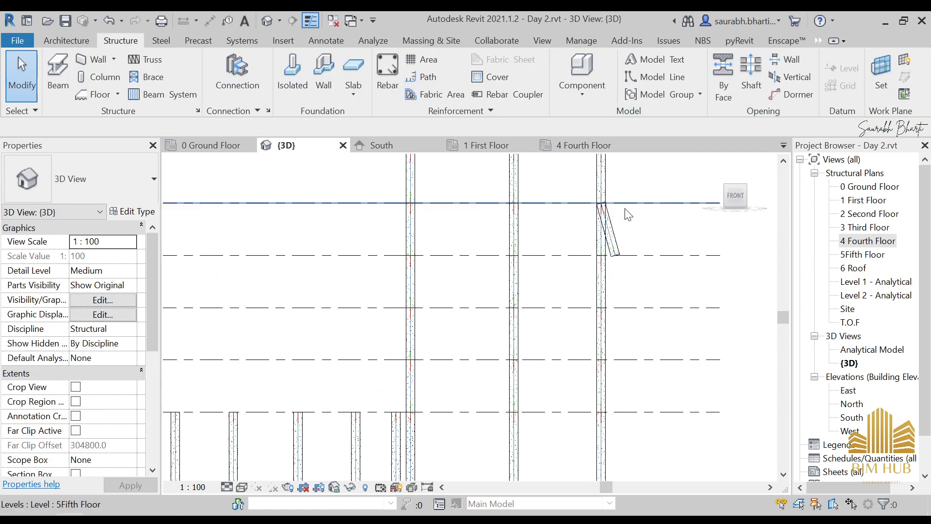
{"action": "left_click", "coordinate": [621, 239]}
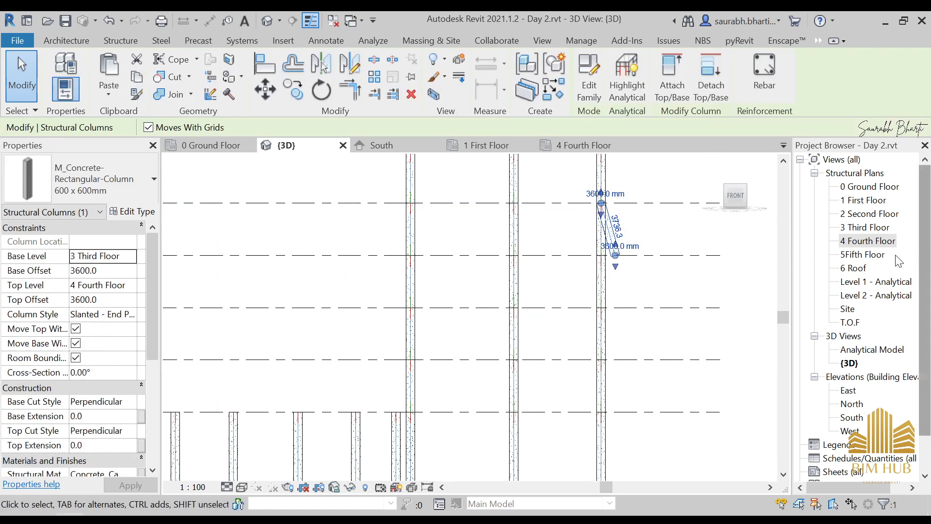
- On the fourth floor plan, place a slanted column along grid 3 from the grid F column's centre to the grid G intersection
{"action": "double_click", "coordinate": [871, 241]}
{"action": "scroll", "coordinate": [477, 284], "scroll_direction": "down", "scroll_amount": 4}
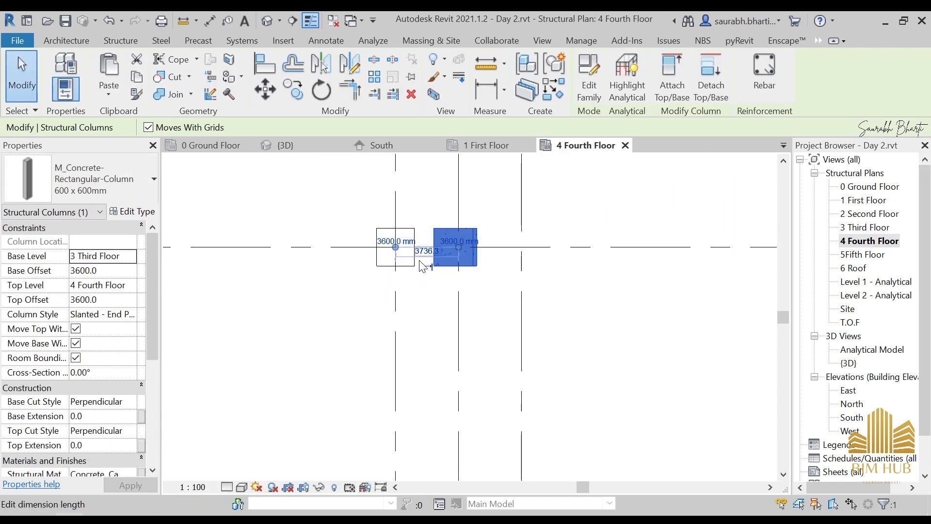
{"action": "key", "text": "Escape"}
{"action": "scroll", "coordinate": [452, 257], "scroll_direction": "down", "scroll_amount": 3}
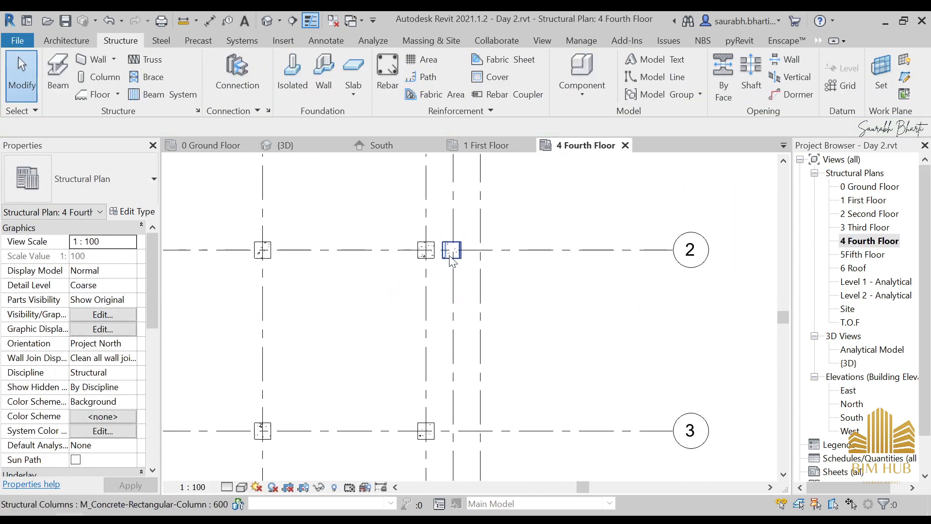
{"action": "key", "text": "c"}
{"action": "key", "text": "l"}
{"action": "scroll", "coordinate": [460, 328], "scroll_direction": "up", "scroll_amount": 3}
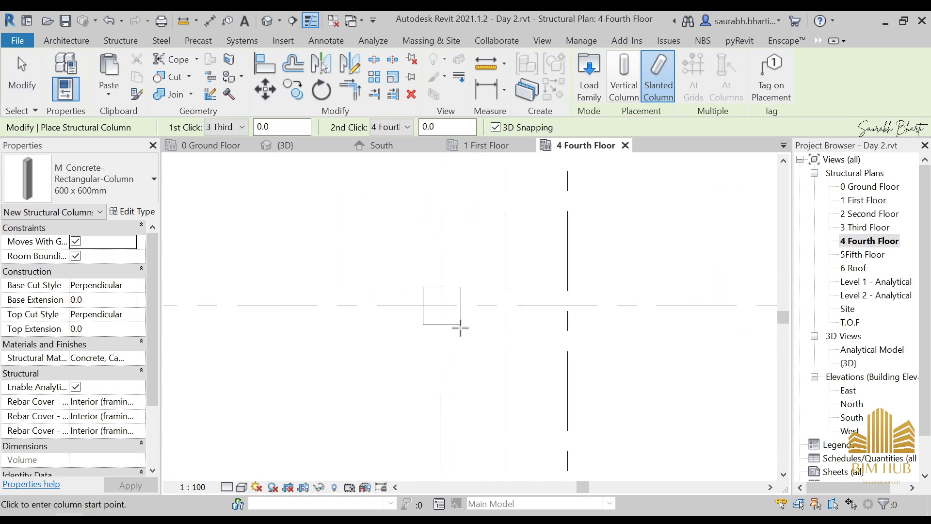
{"action": "left_click", "coordinate": [442, 306]}
{"action": "scroll", "coordinate": [502, 304], "scroll_direction": "up", "scroll_amount": 3}
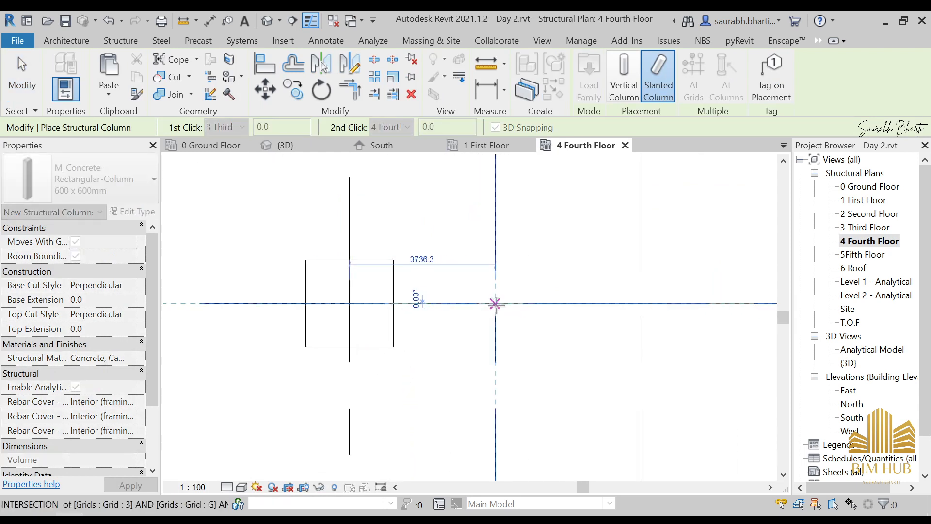
{"action": "left_click", "coordinate": [494, 304]}
{"action": "scroll", "coordinate": [495, 304], "scroll_direction": "down", "scroll_amount": 4}
{"action": "key", "text": "Escape"}
{"action": "key", "text": "Escape"}
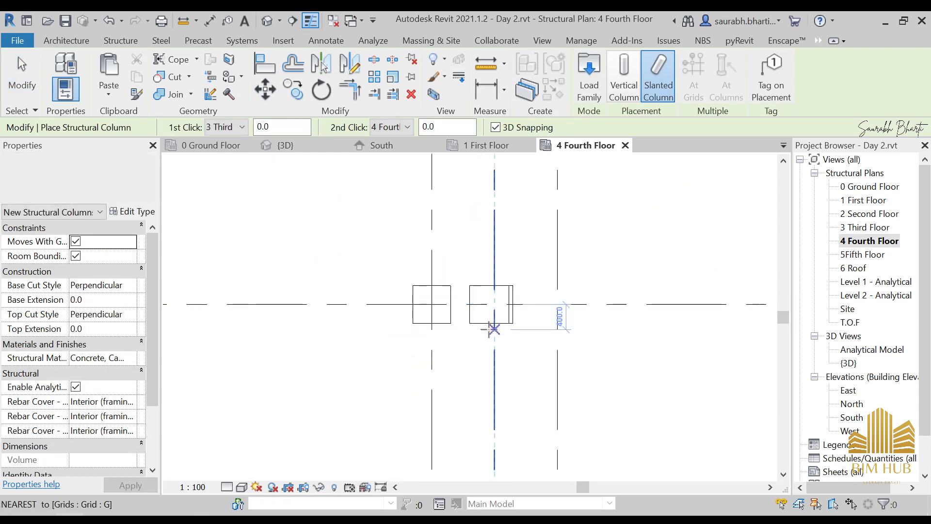
- Inspect the slanted columns on grids 2 and 3 from an angled 3D view
{"action": "left_click", "coordinate": [266, 21]}
{"action": "middle_click_drag", "start_coordinate": [555, 272], "coordinate": [653, 369], "text": "shift"}
{"action": "left_click", "coordinate": [626, 235]}
{"action": "scroll", "coordinate": [652, 369], "scroll_direction": "up", "scroll_amount": 1}
{"action": "middle_click_drag", "start_coordinate": [634, 293], "coordinate": [614, 266], "text": "shift"}
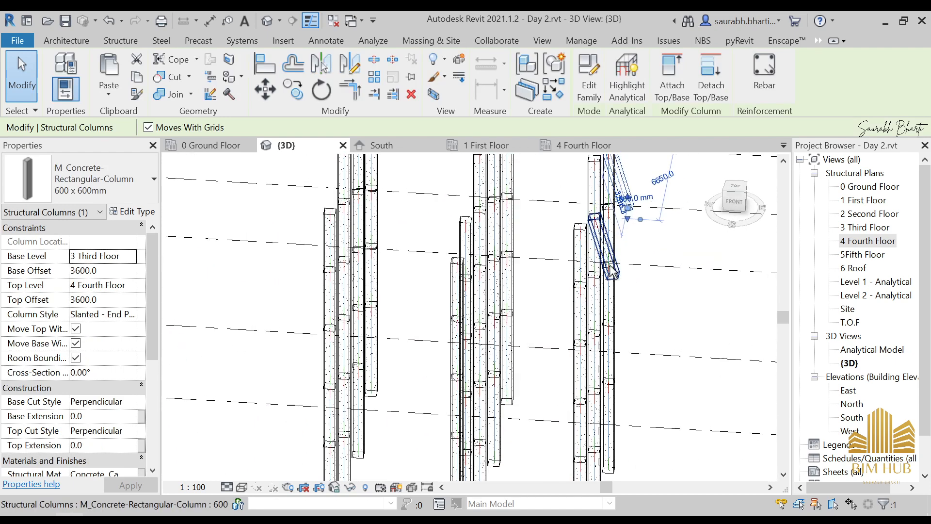
- Delete the slanted columns on grids 2 and 3 and reopen the fourth floor plan
{"action": "left_click", "coordinate": [614, 266], "text": "ctrl"}
{"action": "key", "text": "Delete"}
{"action": "scroll", "coordinate": [644, 258], "scroll_direction": "down", "scroll_amount": 3}
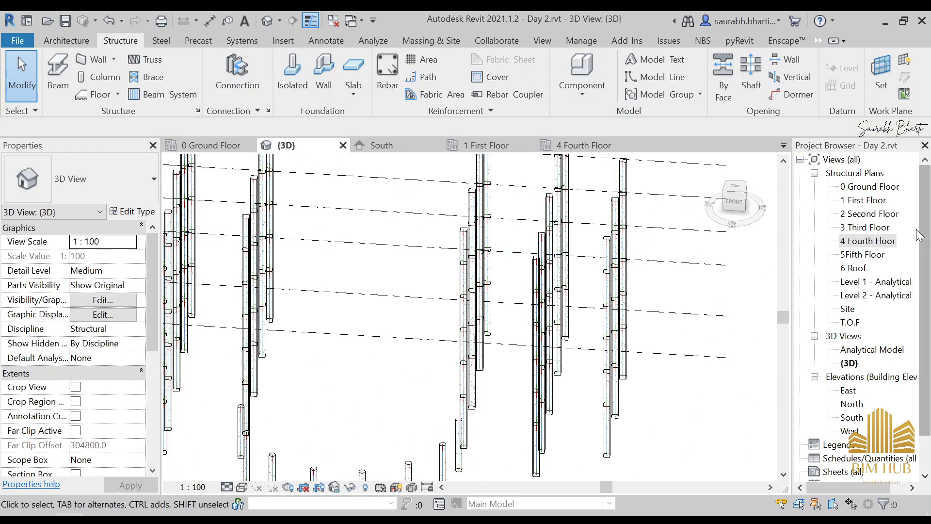
{"action": "left_click", "coordinate": [876, 241]}
{"action": "double_click", "coordinate": [876, 241]}
{"action": "scroll", "coordinate": [531, 322], "scroll_direction": "up", "scroll_amount": 5}
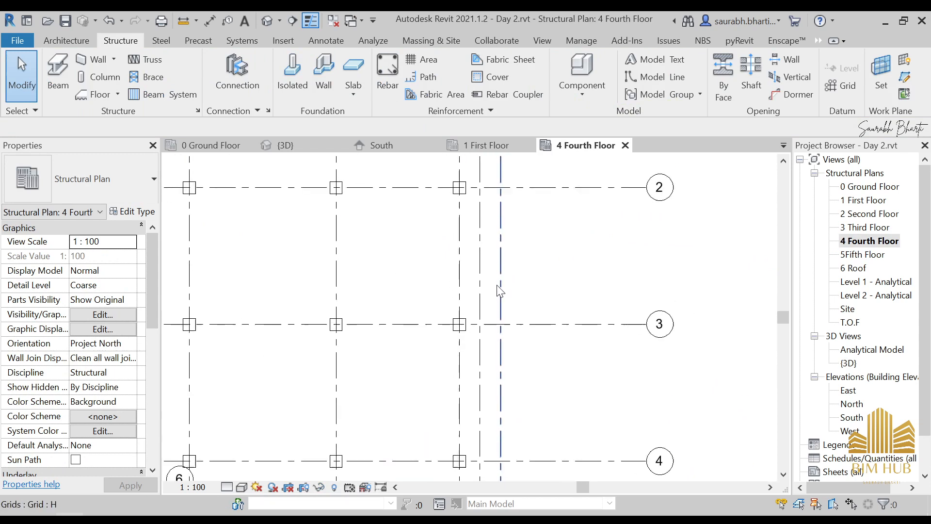
{"action": "scroll", "coordinate": [483, 248], "scroll_direction": "up", "scroll_amount": 4}
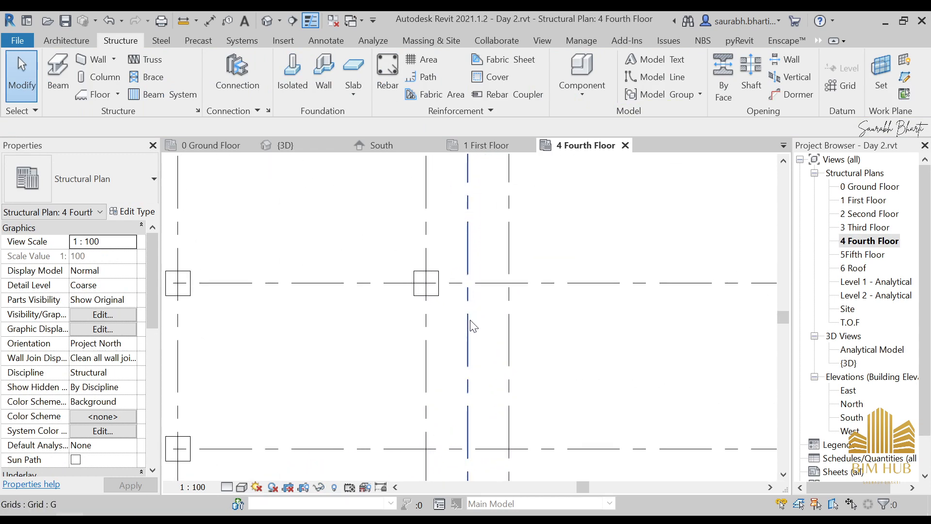
{"action": "scroll", "coordinate": [416, 316], "scroll_direction": "down", "scroll_amount": 3}
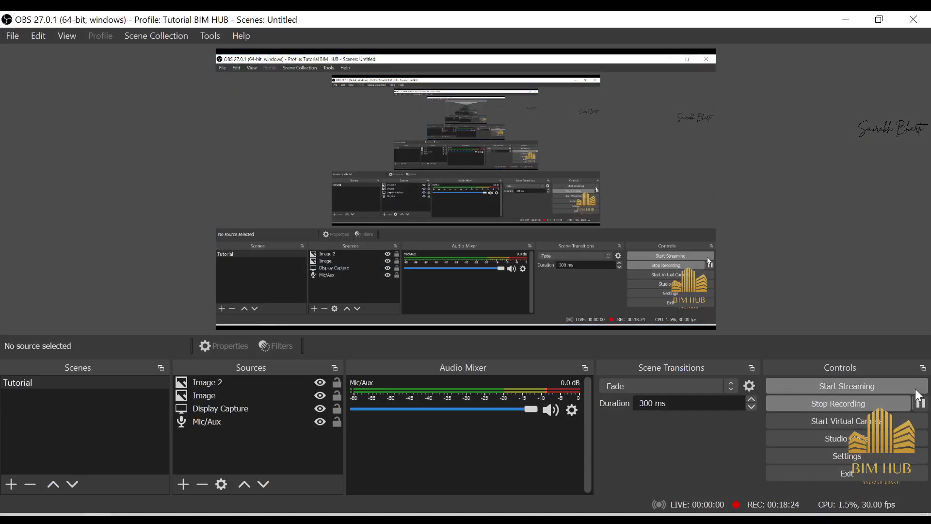
{"action": "left_click", "coordinate": [843, 21]}
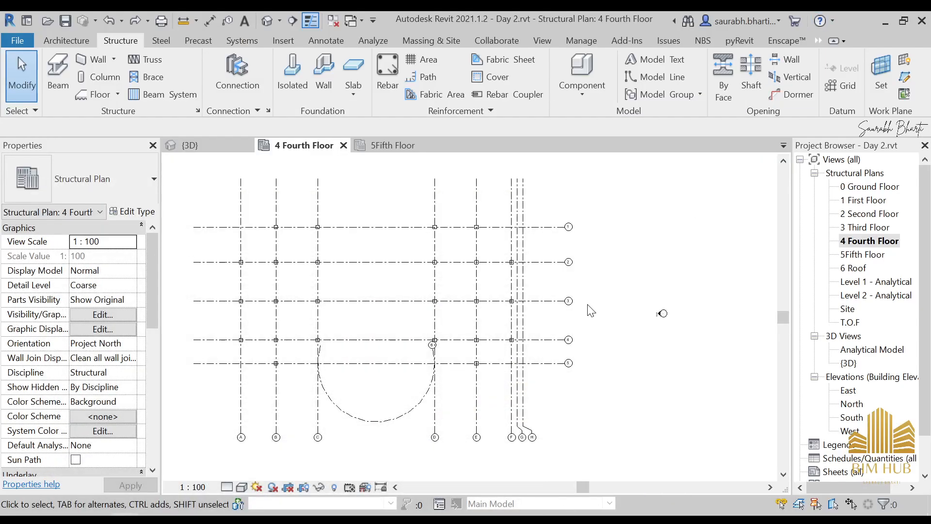
{"action": "left_click", "coordinate": [268, 21]}
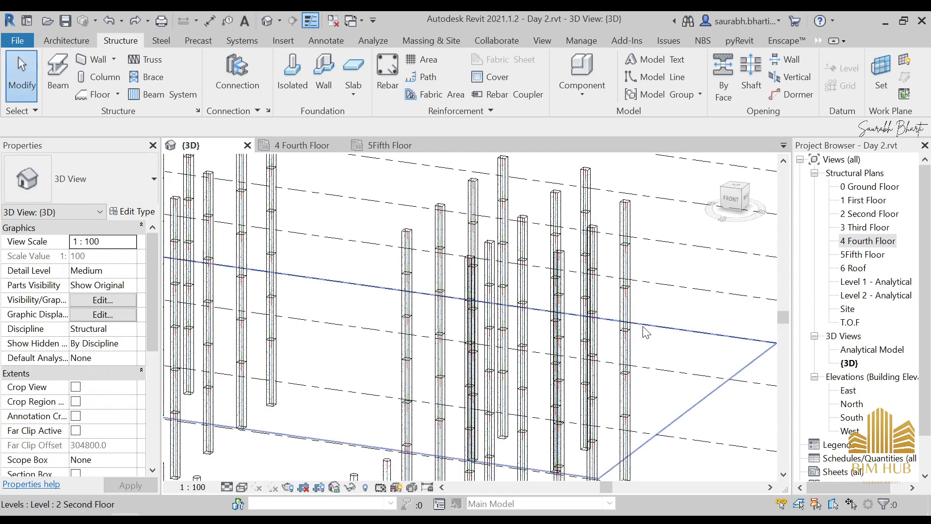
{"action": "middle_click_drag", "start_coordinate": [646, 332], "coordinate": [644, 256], "text": "shift"}
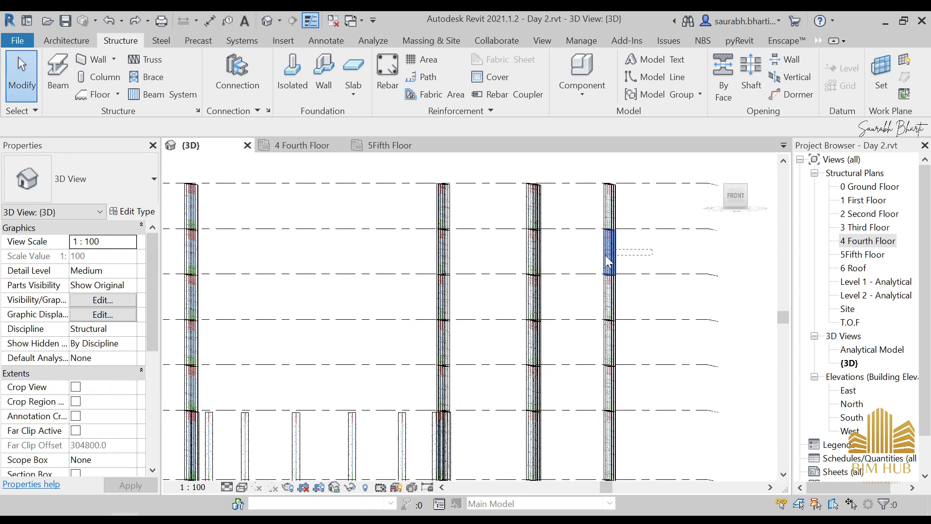
{"action": "left_click_drag", "start_coordinate": [593, 255], "coordinate": [591, 255]}
{"action": "middle_click_drag", "start_coordinate": [592, 255], "coordinate": [717, 191], "text": "shift"}
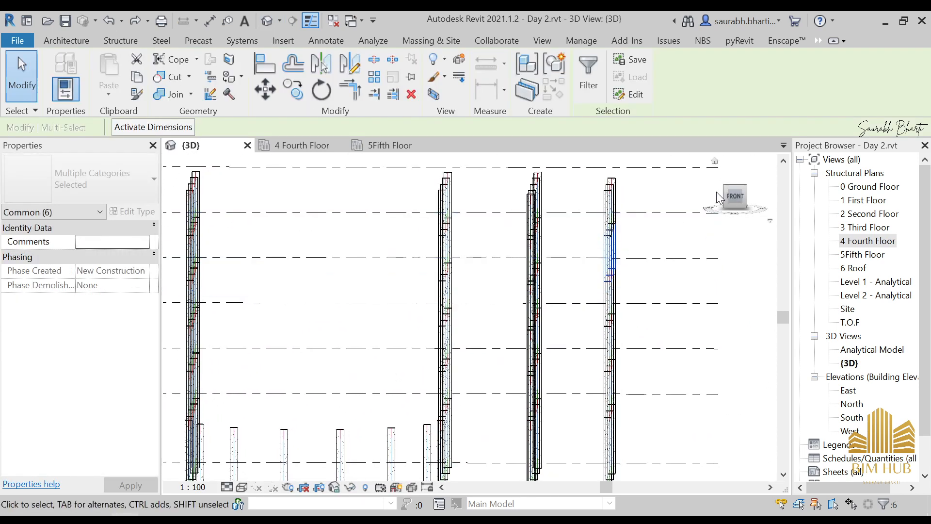
{"action": "left_click", "coordinate": [735, 197]}
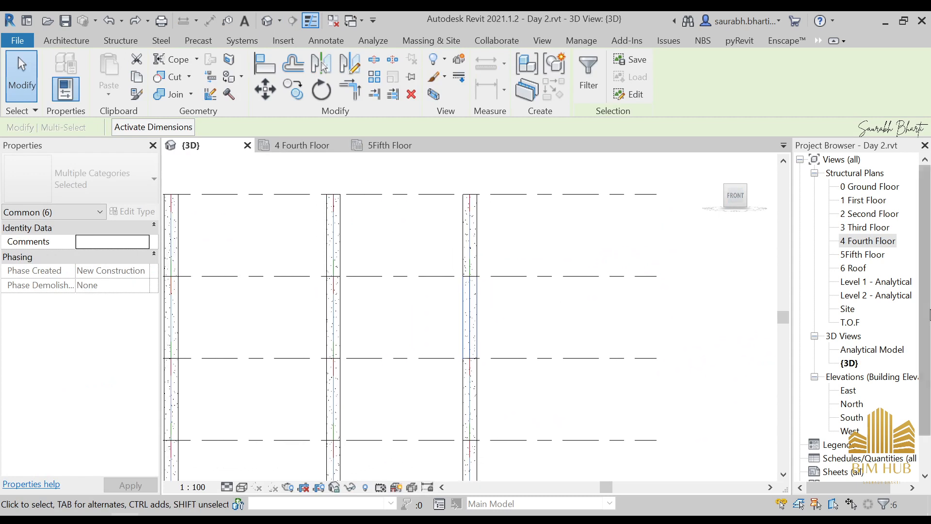
{"action": "left_click_drag", "start_coordinate": [545, 307], "coordinate": [427, 317]}
{"action": "left_click", "coordinate": [544, 326]}
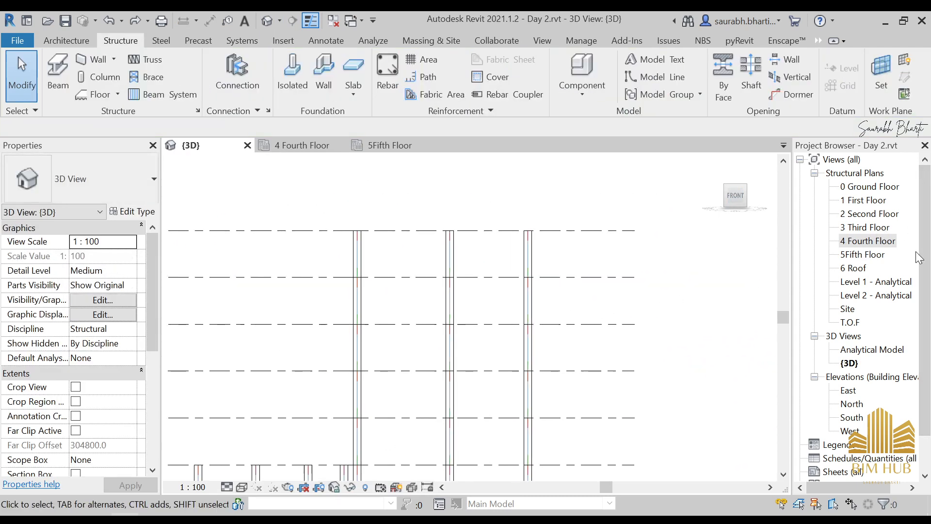
- In the fourth floor plan, select the three grid F columns on grids 2, 3 and 4
{"action": "double_click", "coordinate": [873, 241]}
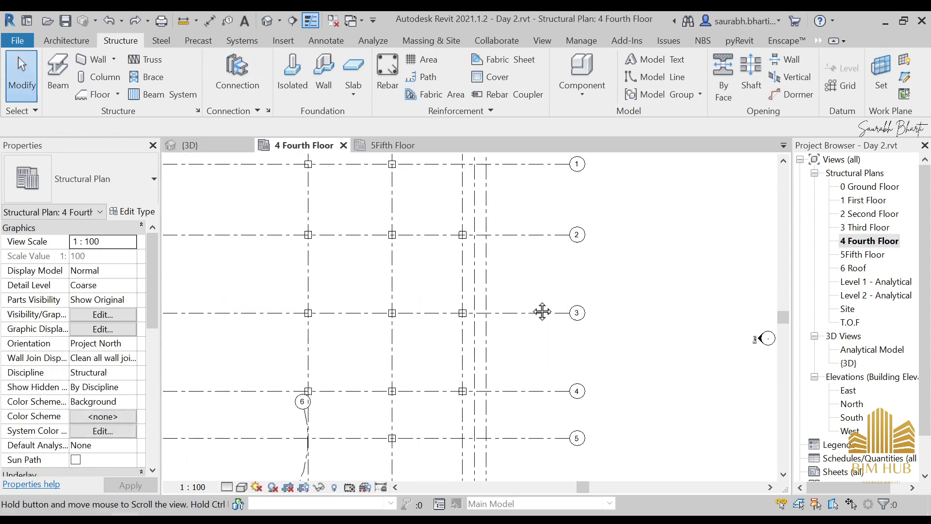
{"action": "scroll", "coordinate": [425, 289], "scroll_direction": "up", "scroll_amount": 3}
{"action": "scroll", "coordinate": [499, 244], "scroll_direction": "down", "scroll_amount": 4}
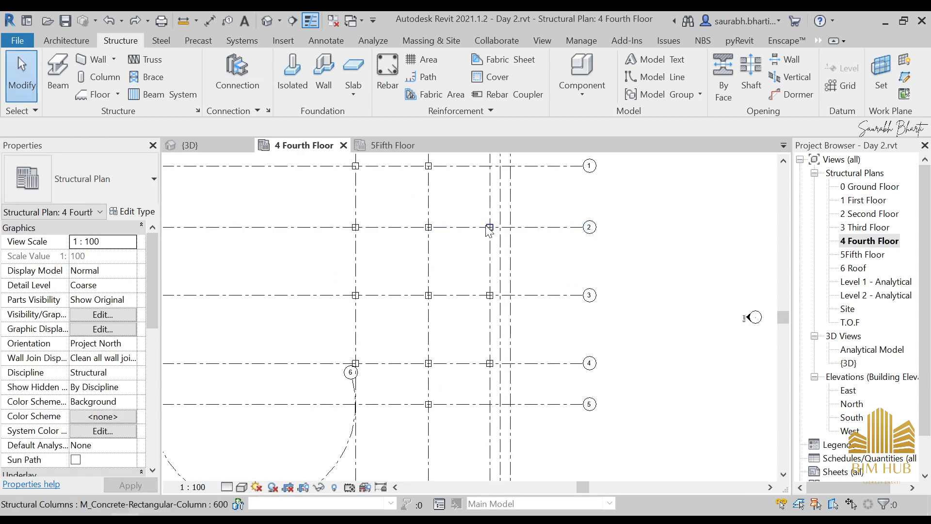
{"action": "scroll", "coordinate": [490, 227], "scroll_direction": "up", "scroll_amount": 4}
{"action": "left_click", "coordinate": [498, 231]}
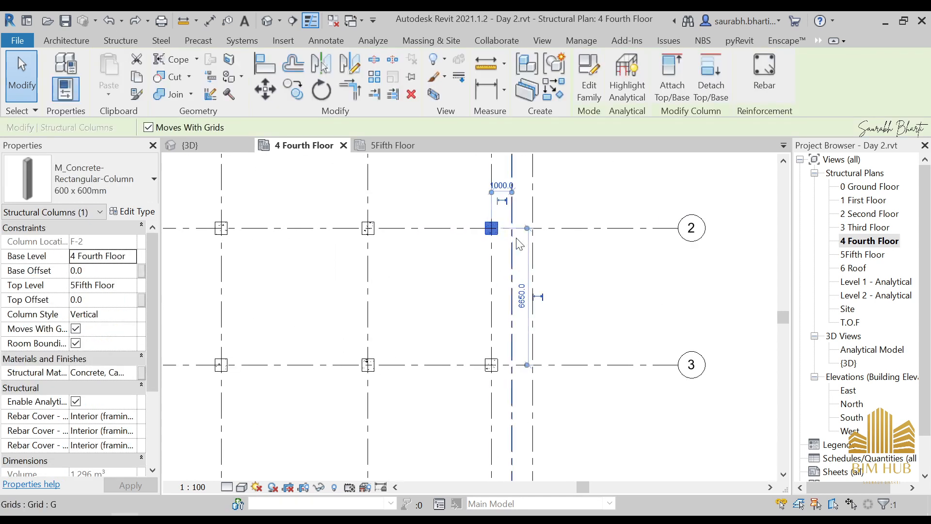
{"action": "left_click", "coordinate": [491, 365], "text": "ctrl"}
{"action": "middle_click_drag", "start_coordinate": [519, 393], "coordinate": [547, 238]}
{"action": "left_click", "coordinate": [522, 342], "text": "ctrl"}
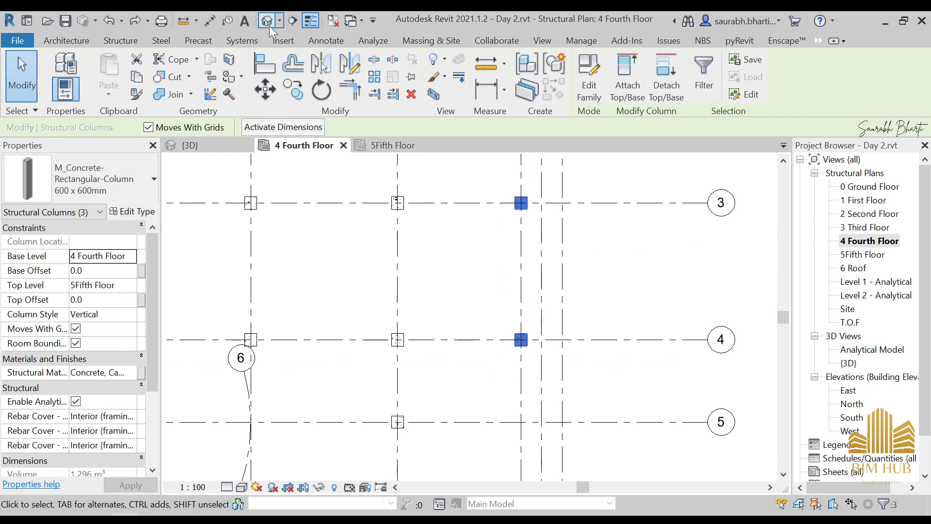
- From the front in 3D, delete the grid F columns between the fourth and fifth floors
{"action": "left_click", "coordinate": [272, 15]}
{"action": "scroll", "coordinate": [501, 294], "scroll_direction": "down", "scroll_amount": 2}
{"action": "middle_click_drag", "start_coordinate": [550, 344], "coordinate": [574, 299], "text": "shift"}
{"action": "left_click", "coordinate": [734, 201]}
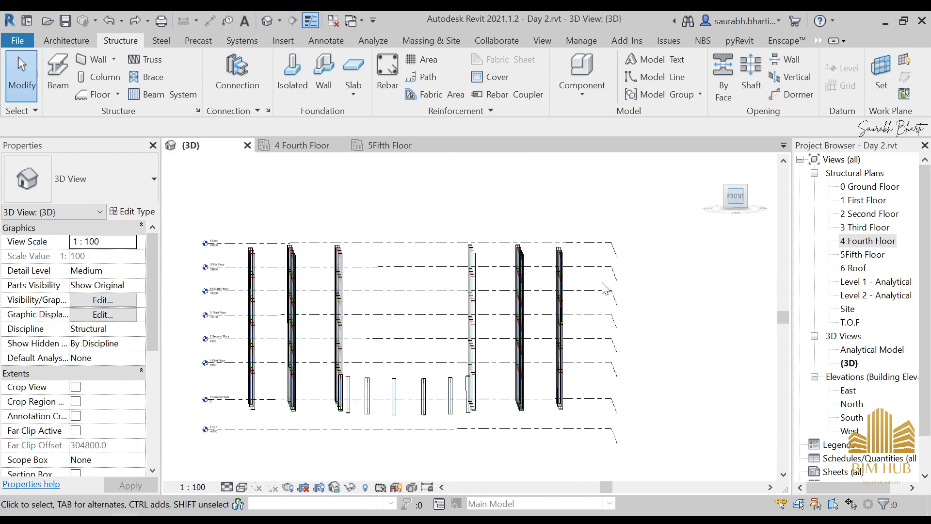
{"action": "scroll", "coordinate": [423, 341], "scroll_direction": "up", "scroll_amount": 4}
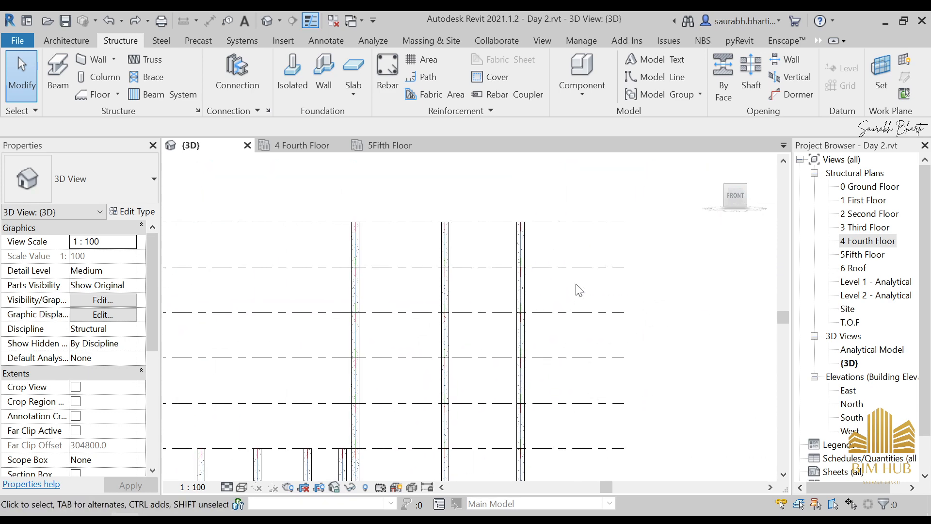
{"action": "left_click_drag", "start_coordinate": [495, 289], "coordinate": [499, 290]}
{"action": "middle_click_drag", "start_coordinate": [519, 289], "coordinate": [538, 360], "text": "shift"}
{"action": "key", "text": "Delete"}
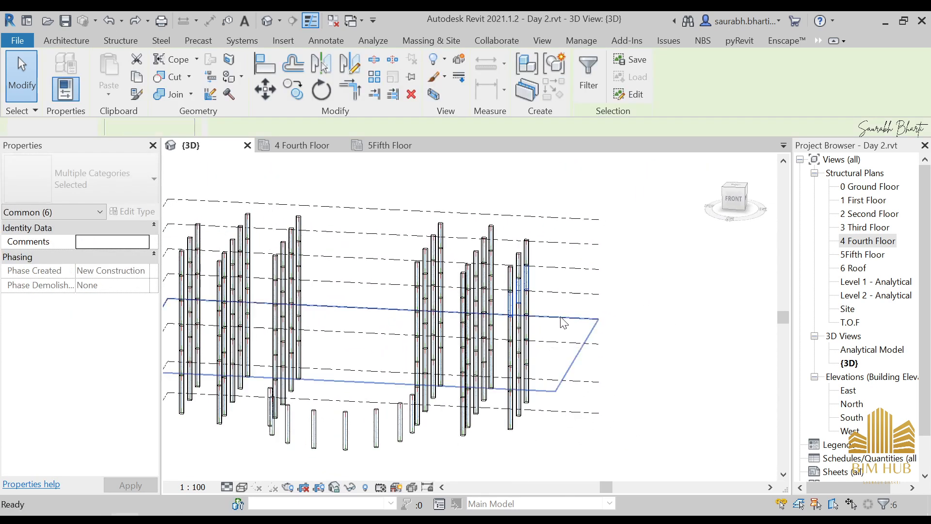
- On the fourth floor plan, set up a slanted 600 x 600mm column starting at 4 Fourth Floor and ending at 5Fifth Floor
{"action": "double_click", "coordinate": [857, 244]}
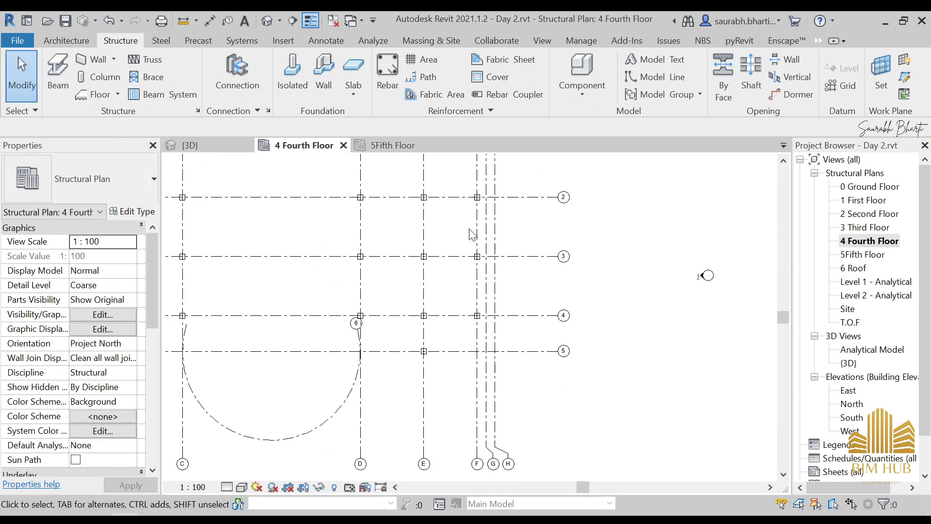
{"action": "middle_click_drag", "start_coordinate": [481, 177], "coordinate": [465, 214]}
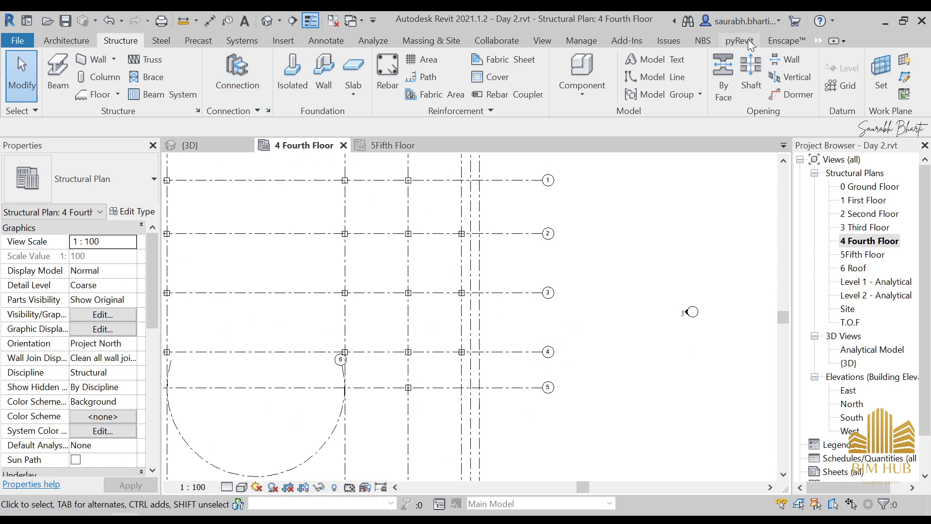
{"action": "left_click", "coordinate": [92, 81]}
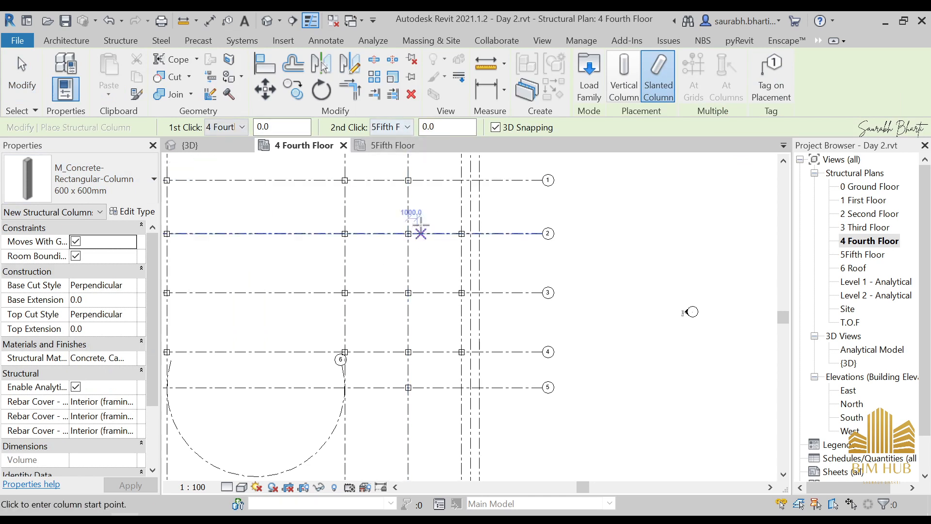
{"action": "left_click", "coordinate": [406, 127]}
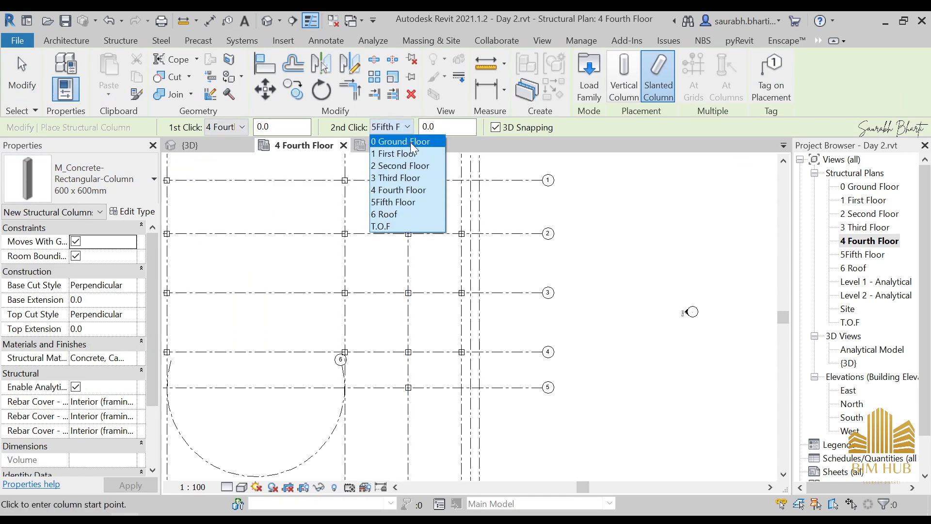
{"action": "left_click", "coordinate": [384, 201]}
{"action": "left_click", "coordinate": [232, 127]}
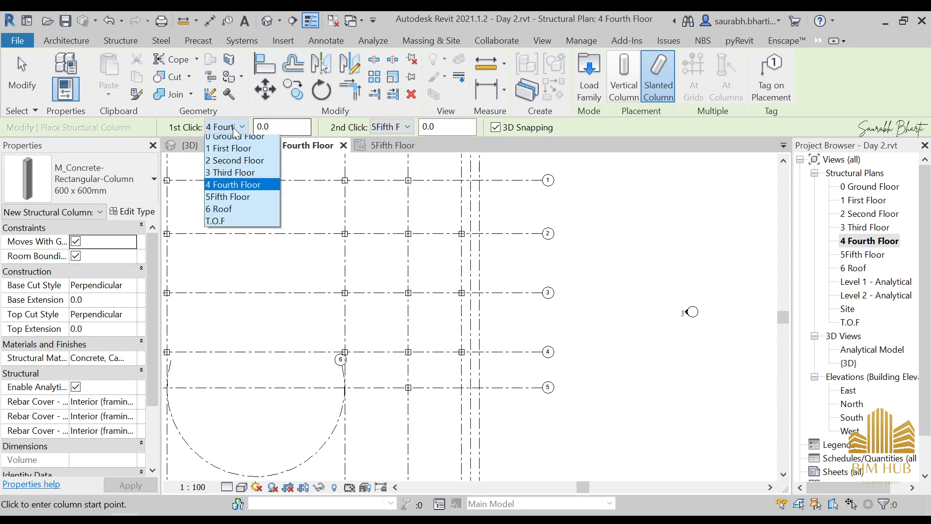
{"action": "left_click", "coordinate": [242, 185]}
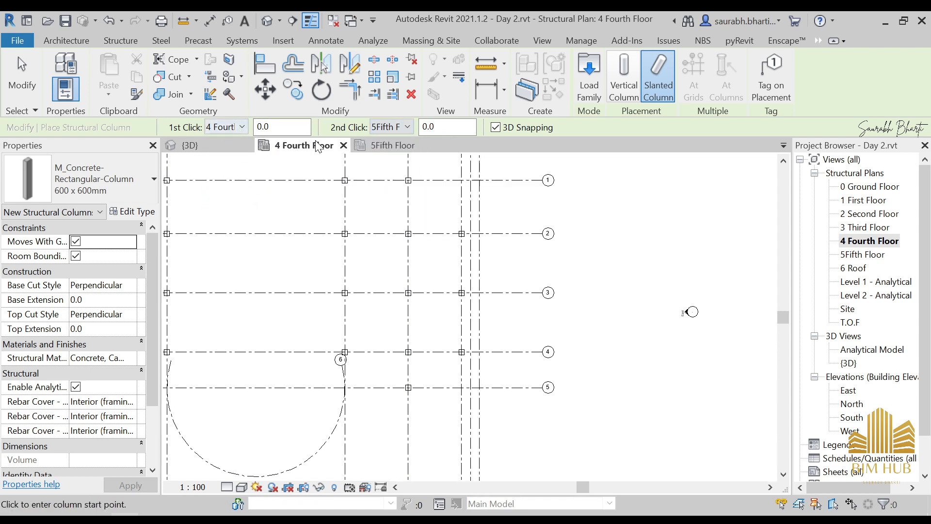
- Place the slanted column along grid 2 from the grid F column's centre to the grid G intersection
{"action": "scroll", "coordinate": [483, 233], "scroll_direction": "up", "scroll_amount": 3}
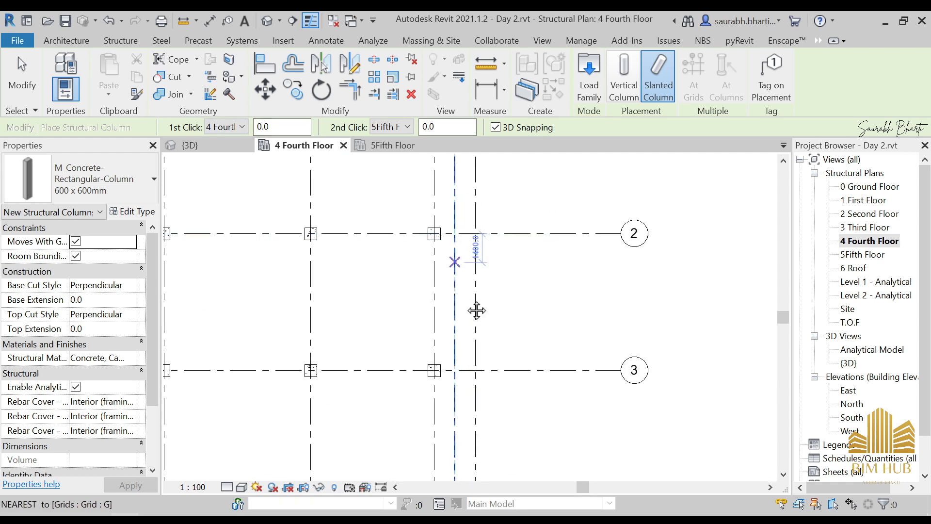
{"action": "scroll", "coordinate": [440, 275], "scroll_direction": "up", "scroll_amount": 5}
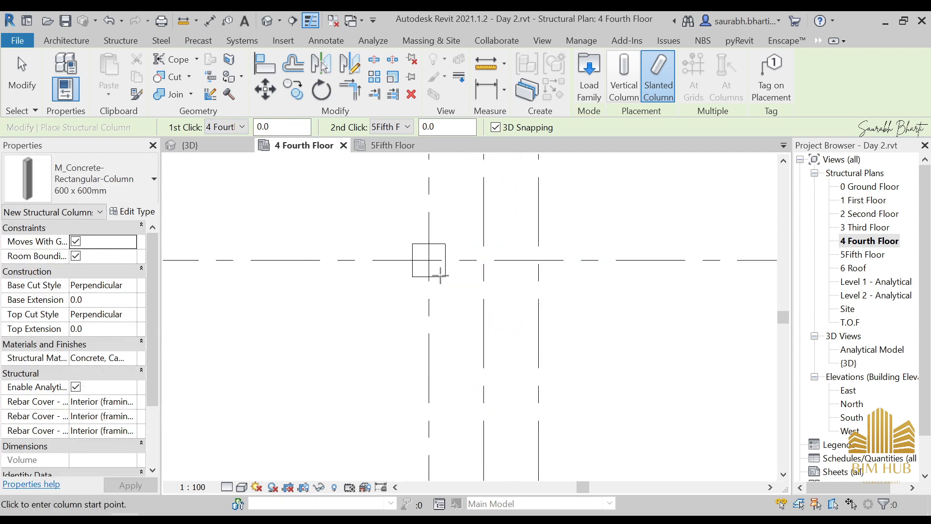
{"action": "left_click", "coordinate": [429, 261]}
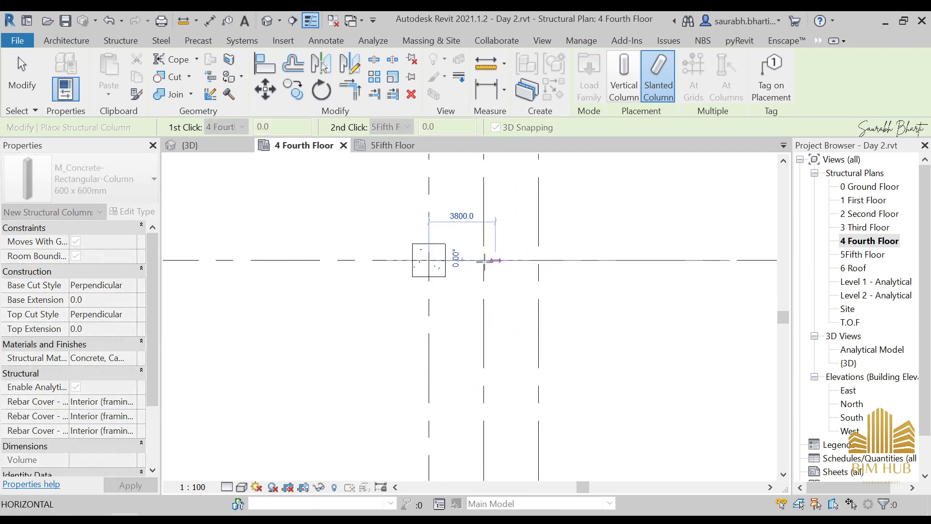
{"action": "scroll", "coordinate": [484, 260], "scroll_direction": "up", "scroll_amount": 2}
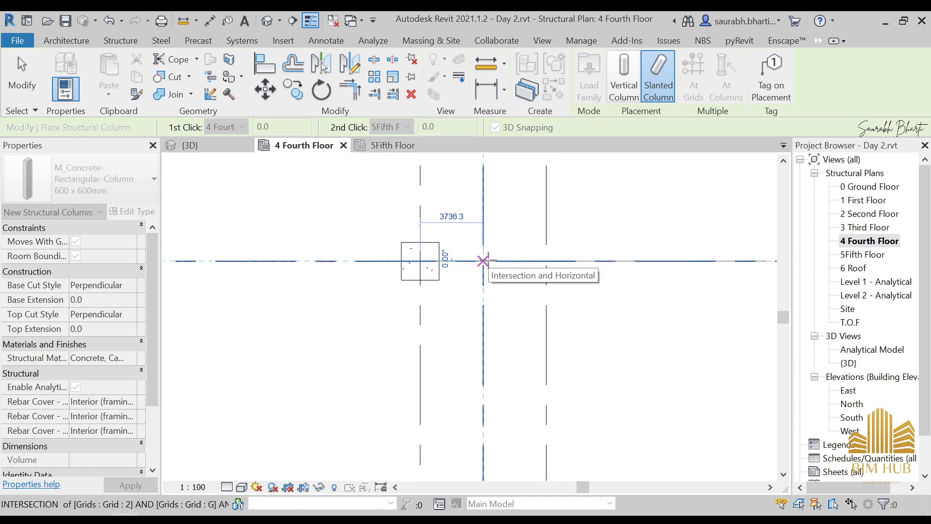
{"action": "left_click", "coordinate": [483, 260]}
{"action": "key", "text": "Escape"}
{"action": "key", "text": "Escape"}
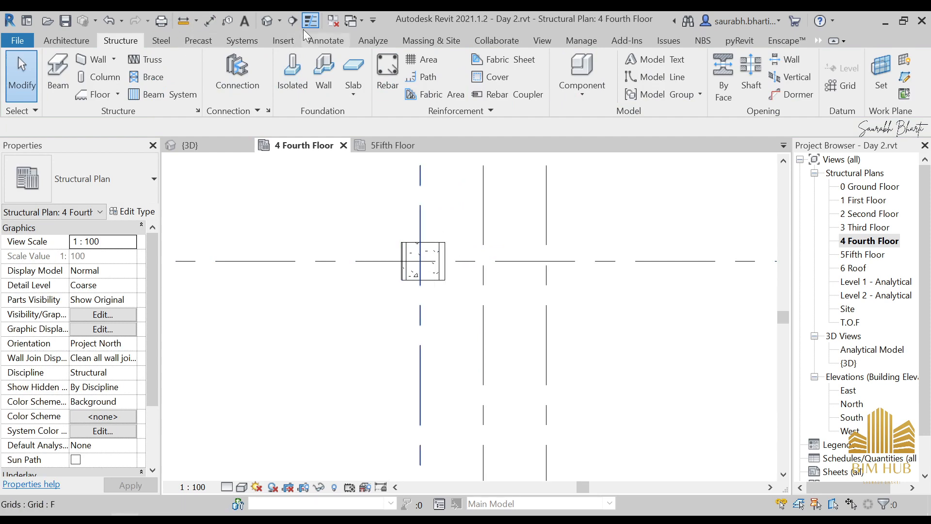
- Inspect in 3D how the grid 2 slanted column's base meets the vertical column below it
{"action": "left_click", "coordinate": [270, 21]}
{"action": "middle_click_drag", "start_coordinate": [412, 291], "coordinate": [581, 298], "text": "shift"}
{"action": "left_click", "coordinate": [550, 242]}
{"action": "key", "text": "Escape"}
{"action": "scroll", "coordinate": [542, 294], "scroll_direction": "up", "scroll_amount": 5}
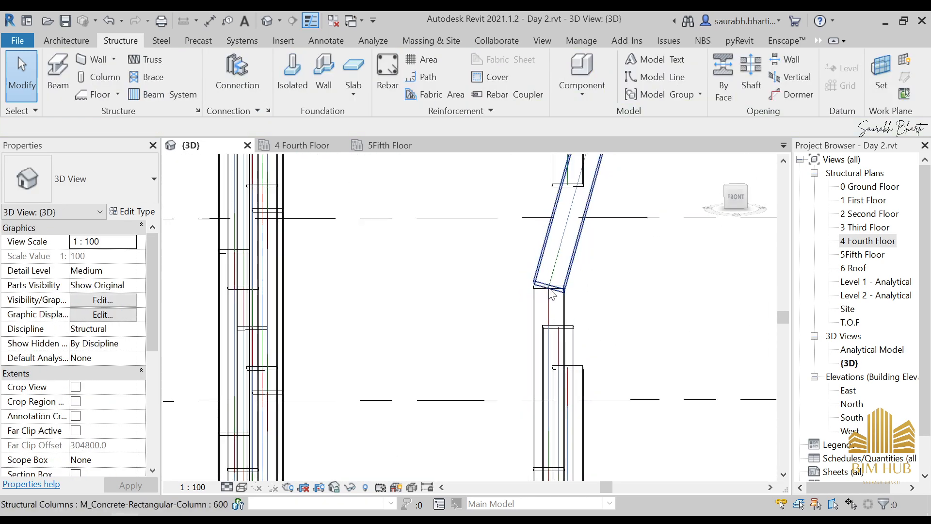
{"action": "scroll", "coordinate": [603, 250], "scroll_direction": "down", "scroll_amount": 5}
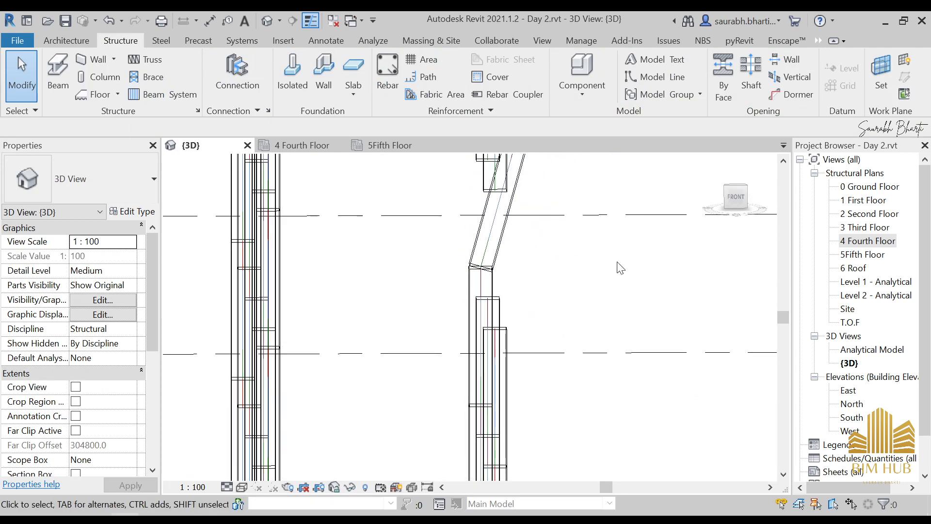
{"action": "scroll", "coordinate": [513, 275], "scroll_direction": "down", "scroll_amount": 2}
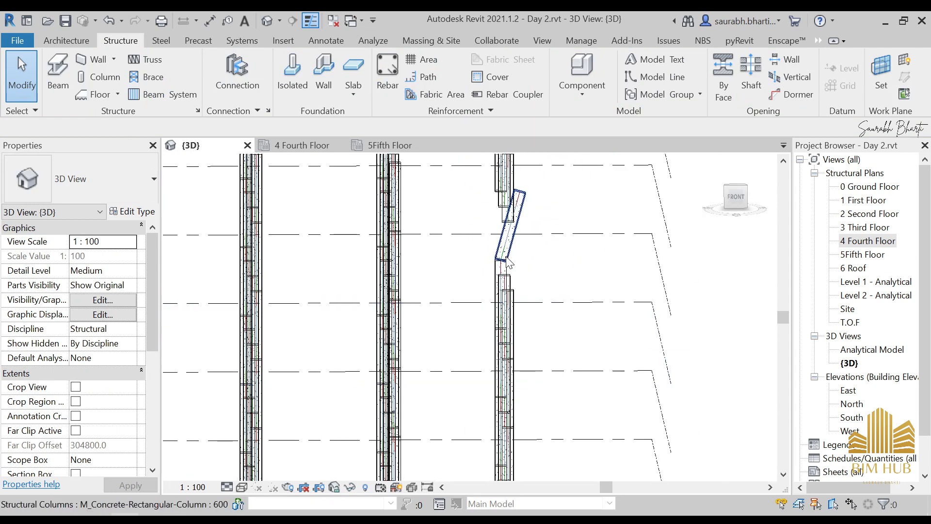
{"action": "middle_click_drag", "start_coordinate": [511, 282], "coordinate": [526, 319], "text": "shift"}
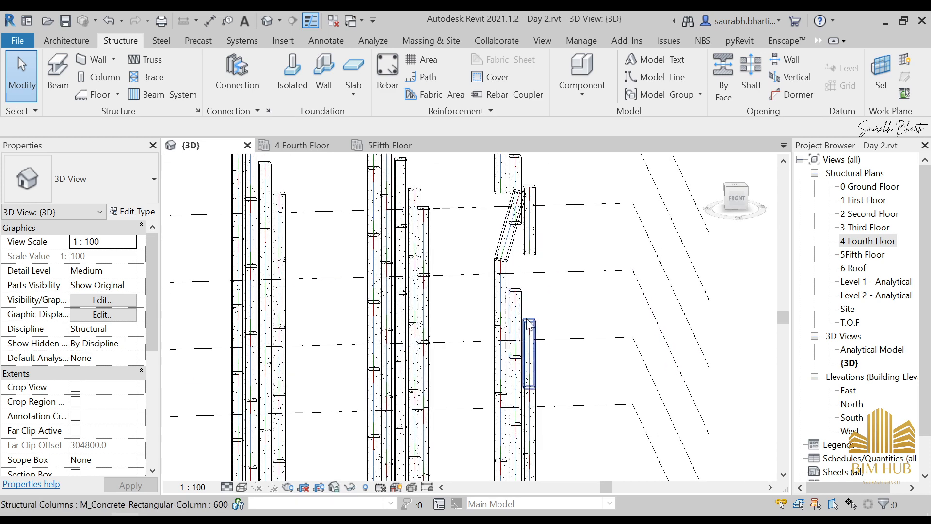
- On the fourth floor plan, place a slanted column along grid 3 from the grid F column's centre to the grid G intersection
{"action": "double_click", "coordinate": [868, 241]}
{"action": "scroll", "coordinate": [347, 221], "scroll_direction": "up", "scroll_amount": 3}
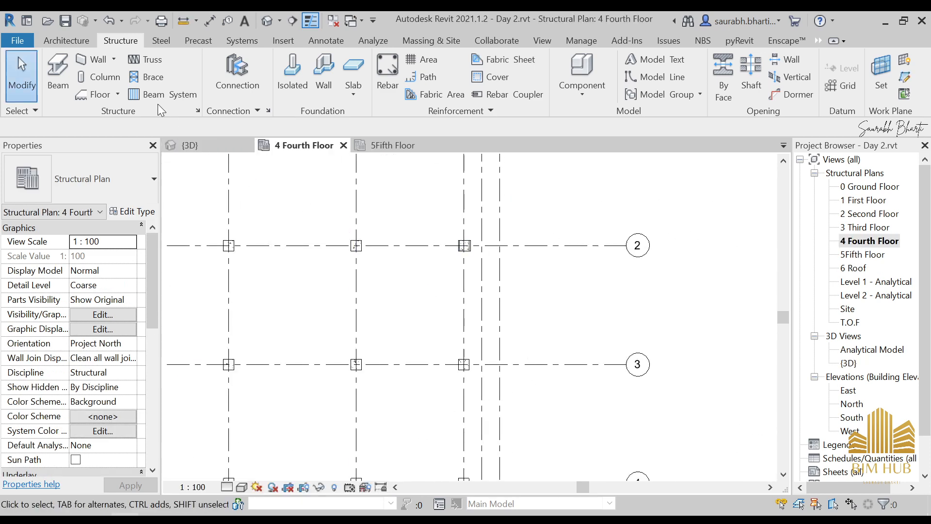
{"action": "left_click", "coordinate": [99, 76]}
{"action": "middle_click_drag", "start_coordinate": [431, 340], "coordinate": [327, 274]}
{"action": "scroll", "coordinate": [374, 293], "scroll_direction": "up", "scroll_amount": 3}
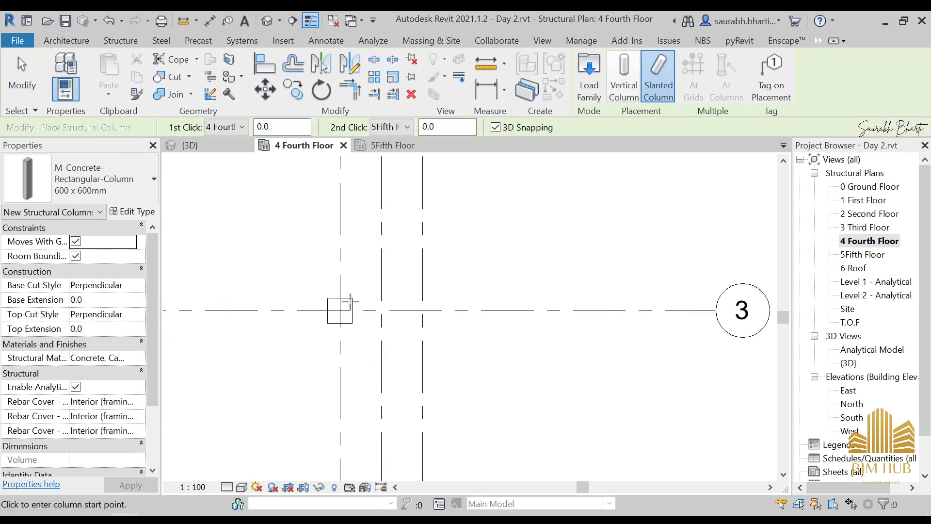
{"action": "scroll", "coordinate": [344, 300], "scroll_direction": "up", "scroll_amount": 2}
{"action": "left_click", "coordinate": [332, 313]}
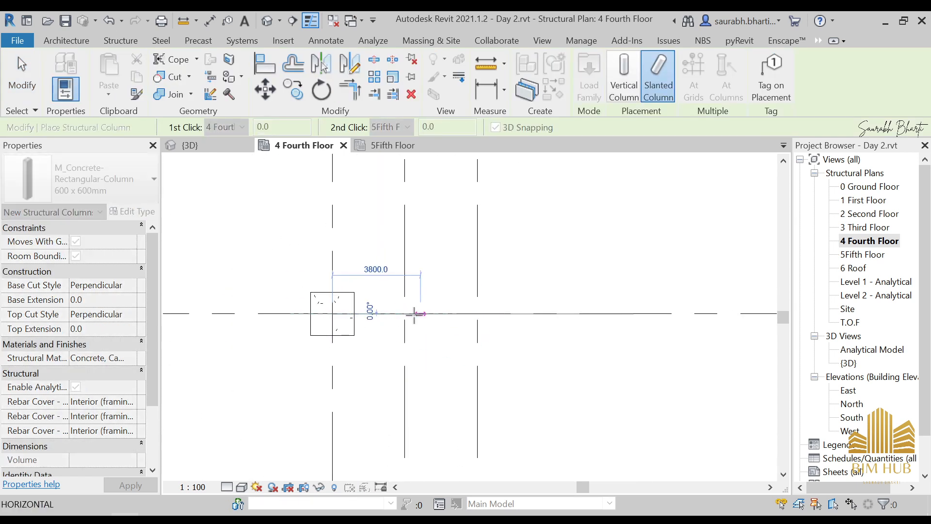
{"action": "scroll", "coordinate": [408, 313], "scroll_direction": "up", "scroll_amount": 3}
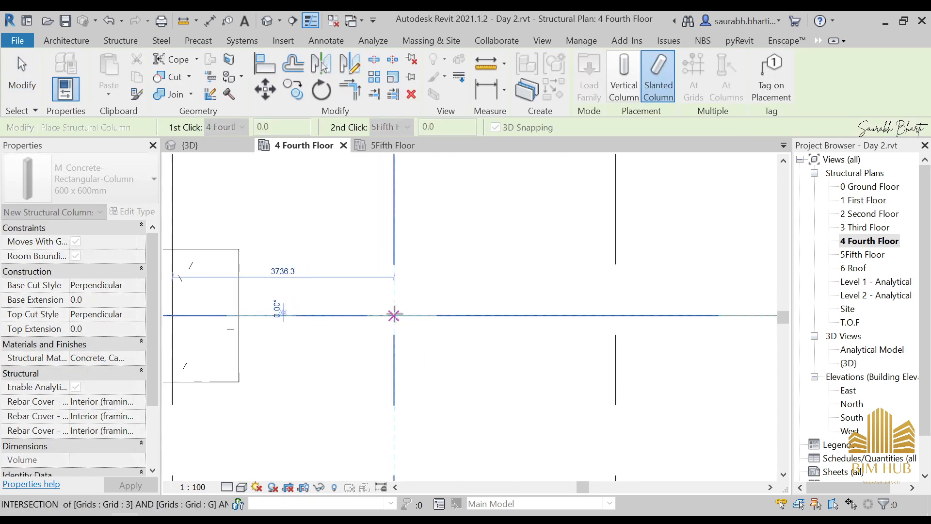
{"action": "left_click", "coordinate": [393, 315]}
- Place a slanted column along grid 4 from the grid F column's centre to the grid G intersection and end column placement
{"action": "scroll", "coordinate": [391, 316], "scroll_direction": "down", "scroll_amount": 3}
{"action": "middle_click_drag", "start_coordinate": [362, 325], "coordinate": [494, 107]}
{"action": "scroll", "coordinate": [445, 287], "scroll_direction": "down", "scroll_amount": 4}
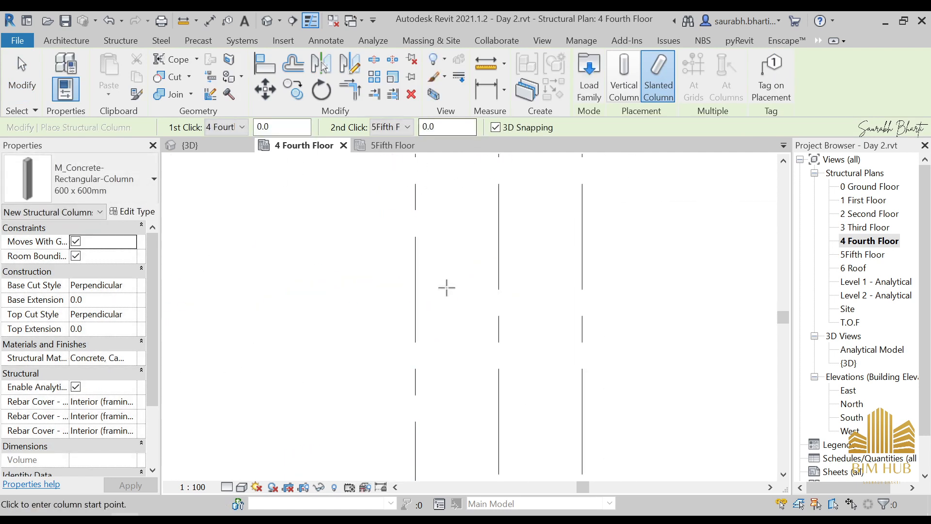
{"action": "middle_click_drag", "start_coordinate": [463, 368], "coordinate": [467, 484]}
{"action": "scroll", "coordinate": [435, 324], "scroll_direction": "up", "scroll_amount": 5}
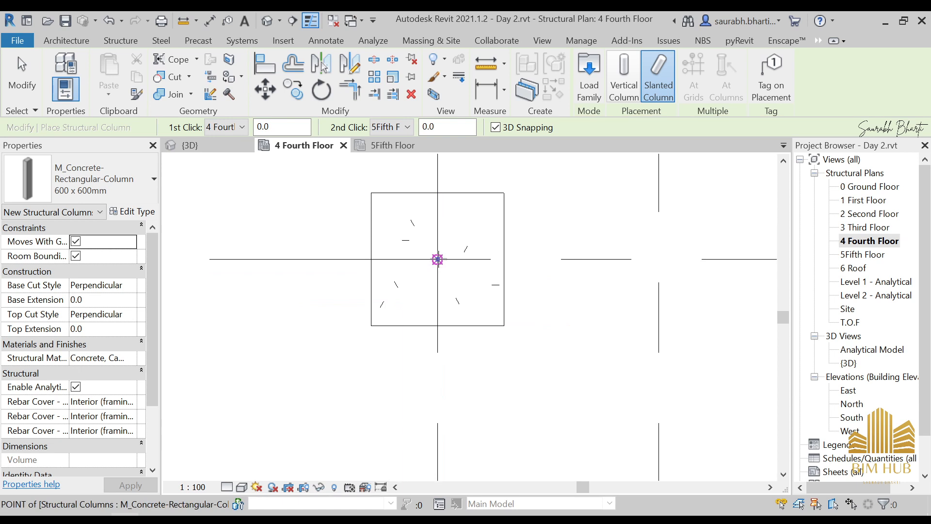
{"action": "left_click", "coordinate": [437, 259]}
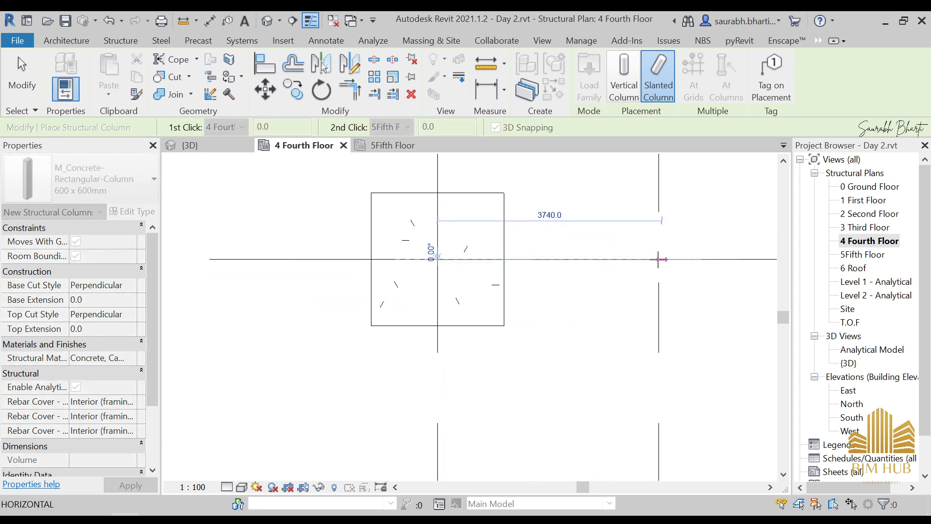
{"action": "scroll", "coordinate": [659, 259], "scroll_direction": "up", "scroll_amount": 3}
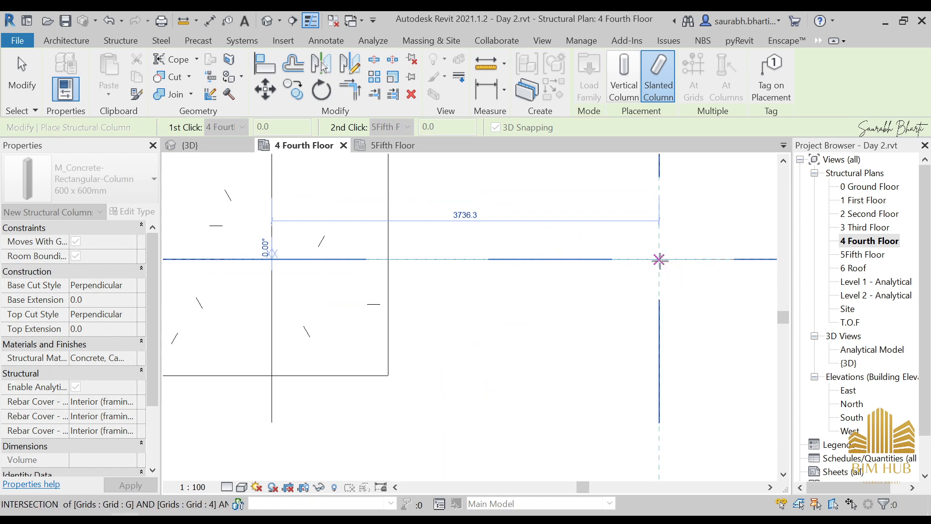
{"action": "scroll", "coordinate": [659, 259], "scroll_direction": "down", "scroll_amount": 3}
{"action": "middle_click_drag", "start_coordinate": [657, 260], "coordinate": [605, 326]}
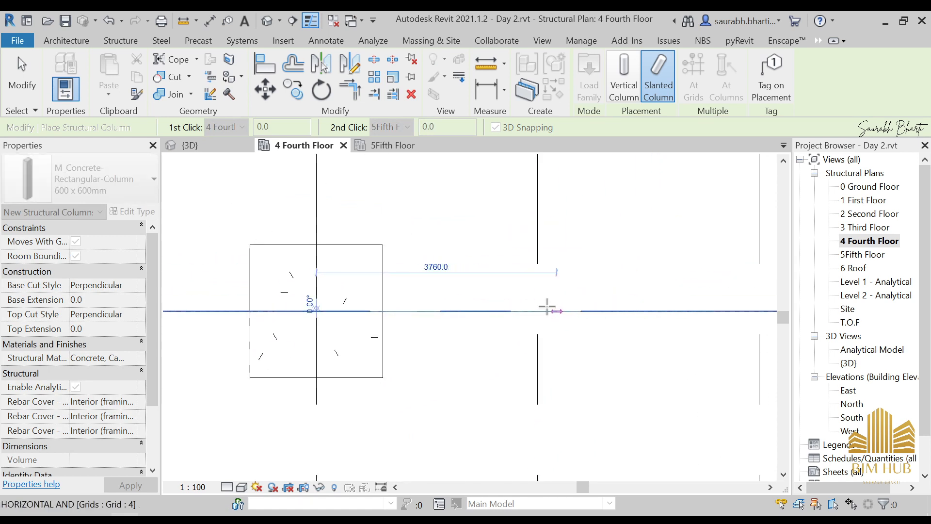
{"action": "left_click", "coordinate": [537, 311]}
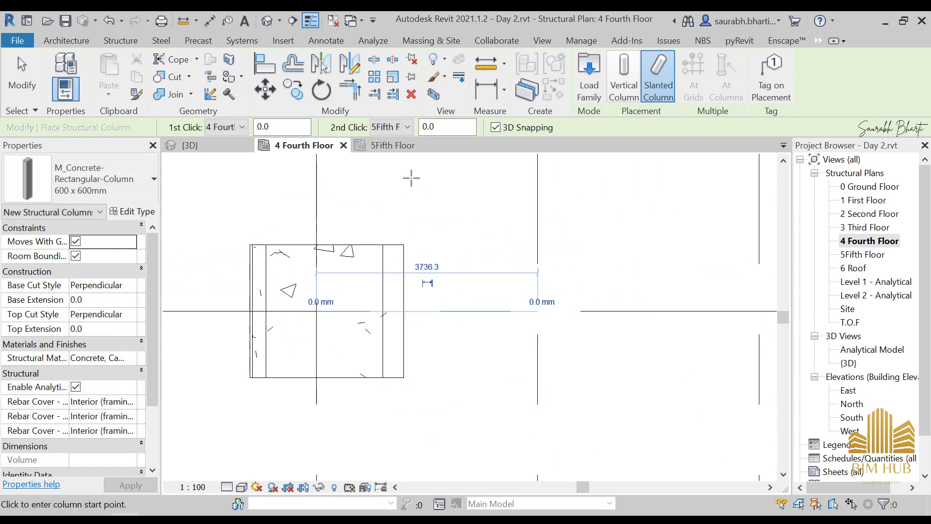
{"action": "key", "text": "Escape"}
{"action": "key", "text": "Escape"}
- Inspect in 3D how the bases of the three slanted columns meet the vertical columns below them
{"action": "left_click", "coordinate": [266, 20]}
{"action": "scroll", "coordinate": [568, 247], "scroll_direction": "up", "scroll_amount": 4}
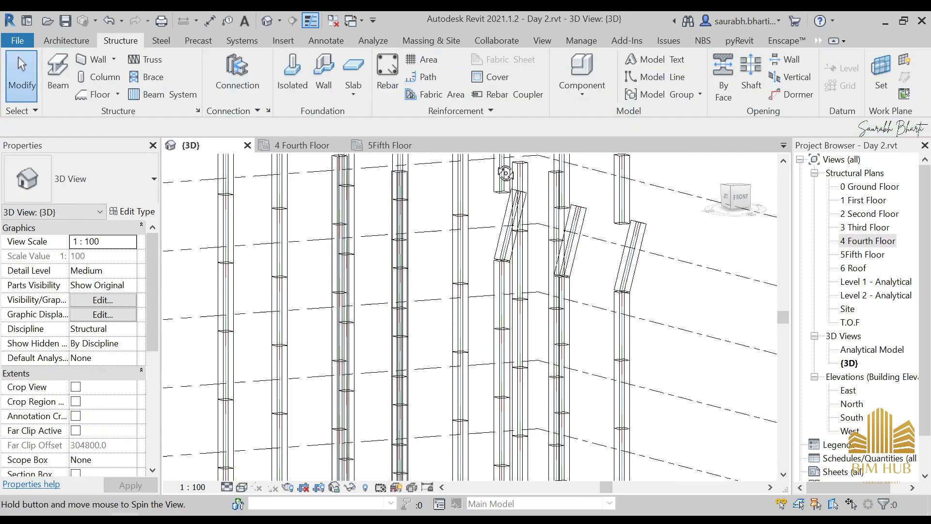
{"action": "middle_click_drag", "start_coordinate": [569, 247], "coordinate": [537, 178], "text": "shift"}
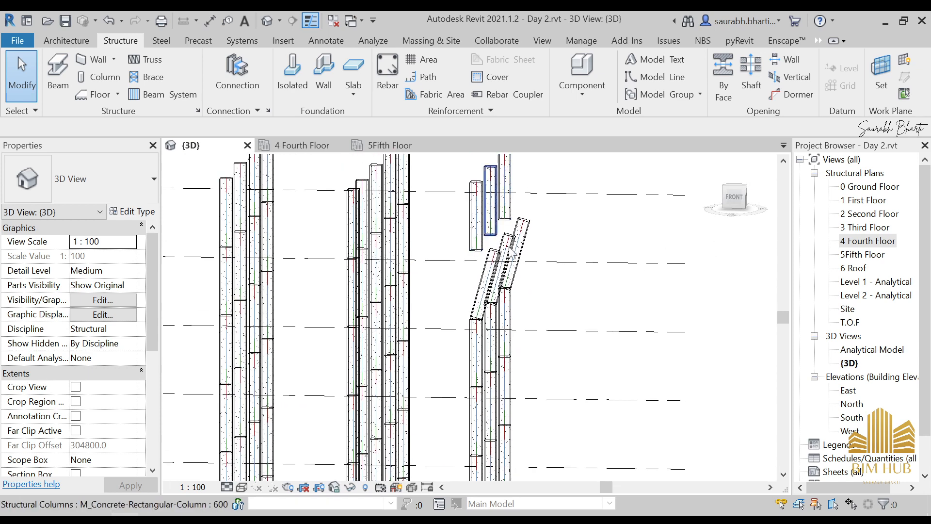
{"action": "middle_click_drag", "start_coordinate": [513, 254], "coordinate": [548, 244], "text": "shift"}
{"action": "middle_click_drag", "start_coordinate": [458, 343], "coordinate": [560, 296], "text": "shift"}
{"action": "scroll", "coordinate": [556, 289], "scroll_direction": "up", "scroll_amount": 3}
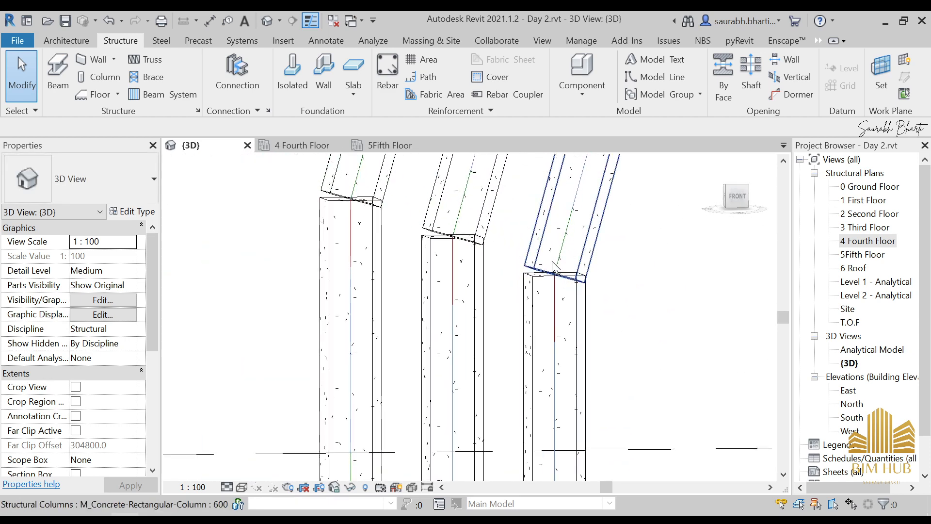
{"action": "scroll", "coordinate": [553, 252], "scroll_direction": "down", "scroll_amount": 3}
{"action": "scroll", "coordinate": [555, 256], "scroll_direction": "up", "scroll_amount": 5}
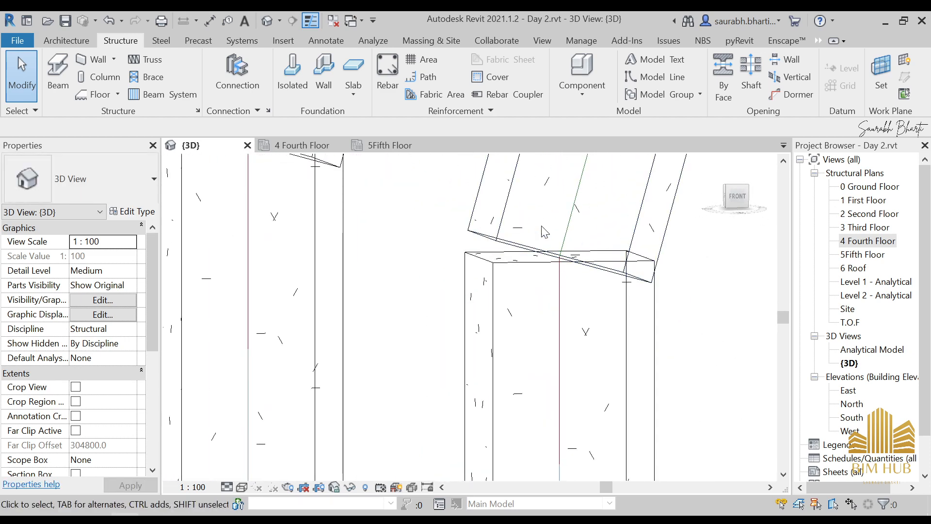
{"action": "scroll", "coordinate": [576, 312], "scroll_direction": "down", "scroll_amount": 5}
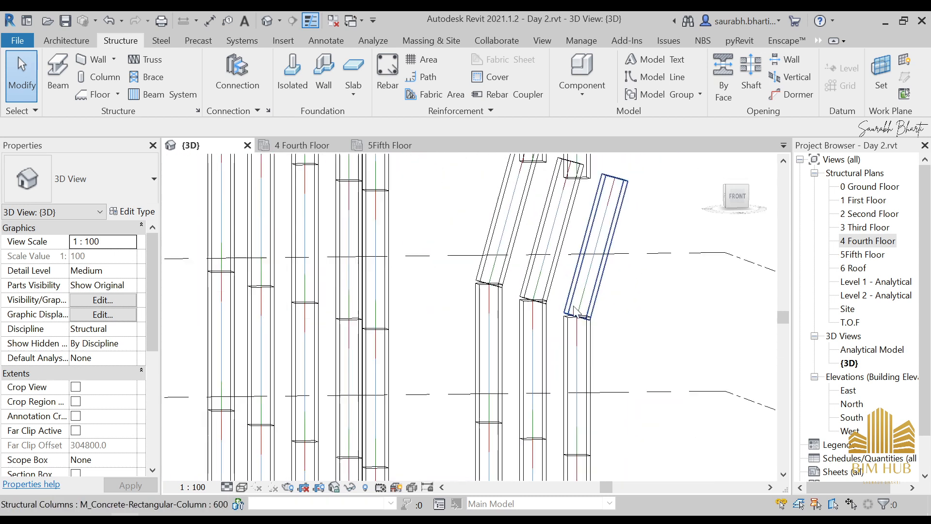
- Try to select all slanted columns together with a selection window from the front in 3D
{"action": "left_click", "coordinate": [738, 200]}
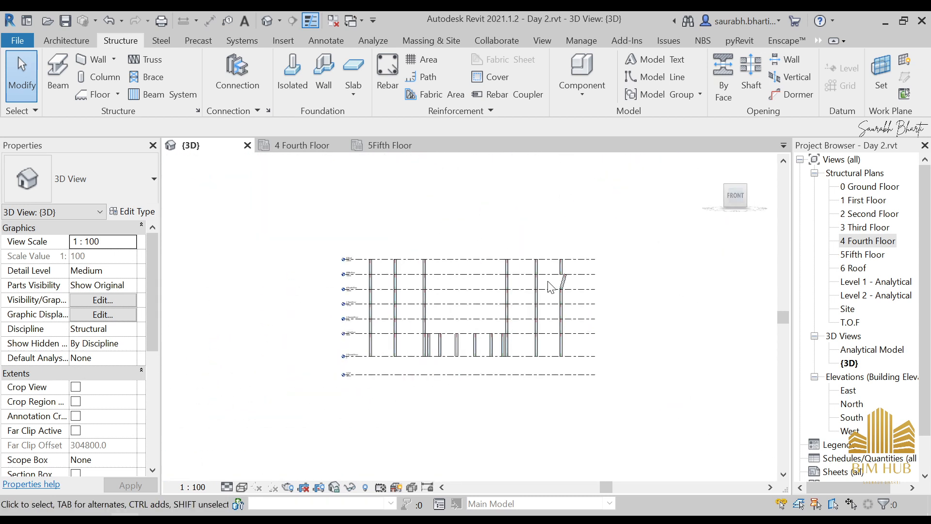
{"action": "scroll", "coordinate": [547, 289], "scroll_direction": "up", "scroll_amount": 5}
{"action": "left_click_drag", "start_coordinate": [525, 286], "coordinate": [395, 263]}
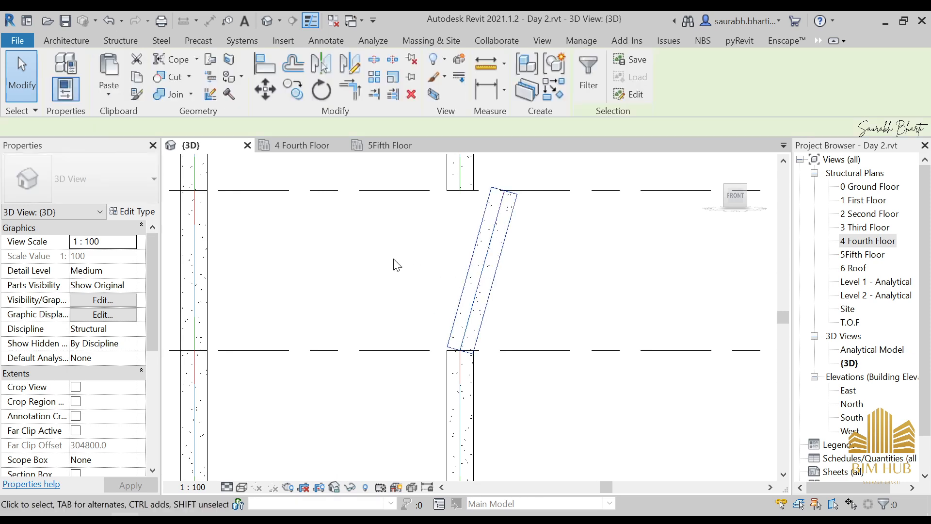
{"action": "scroll", "coordinate": [436, 262], "scroll_direction": "down", "scroll_amount": 3}
{"action": "middle_click_drag", "start_coordinate": [461, 290], "coordinate": [479, 333], "text": "shift"}
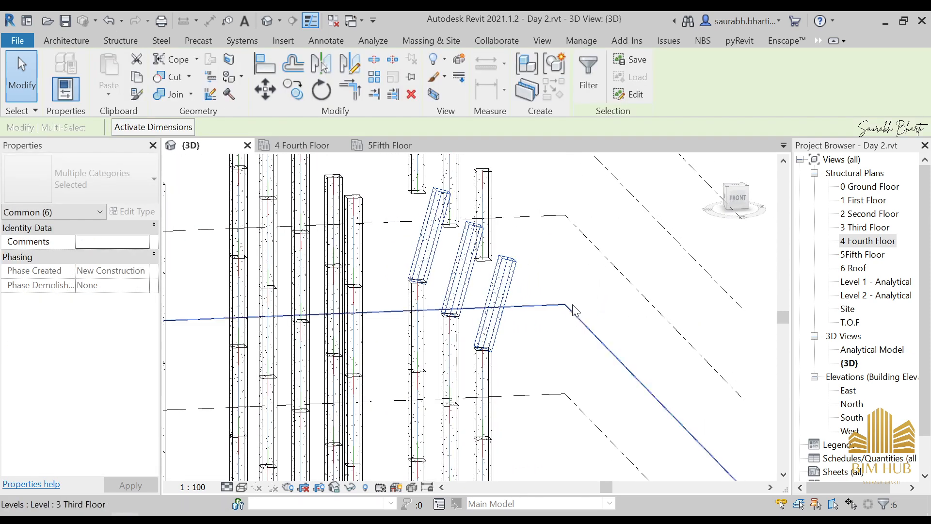
{"action": "key", "text": "Escape"}
- Try to select the three slanted columns between the fourth and fifth floors one by one in 3D
{"action": "left_click", "coordinate": [742, 200]}
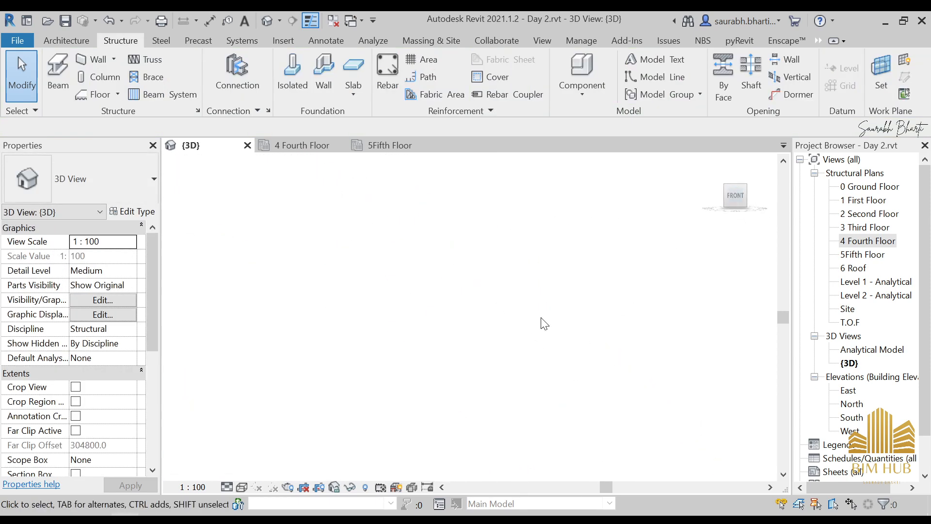
{"action": "scroll", "coordinate": [551, 315], "scroll_direction": "up", "scroll_amount": 5}
{"action": "scroll", "coordinate": [341, 271], "scroll_direction": "down", "scroll_amount": 3}
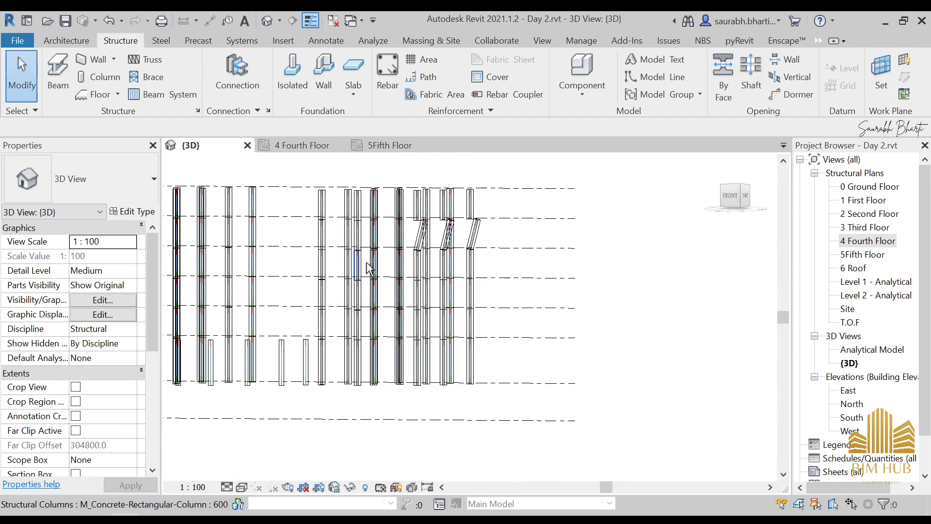
{"action": "middle_click_drag", "start_coordinate": [364, 264], "coordinate": [481, 219], "text": "shift"}
{"action": "left_click", "coordinate": [466, 208]}
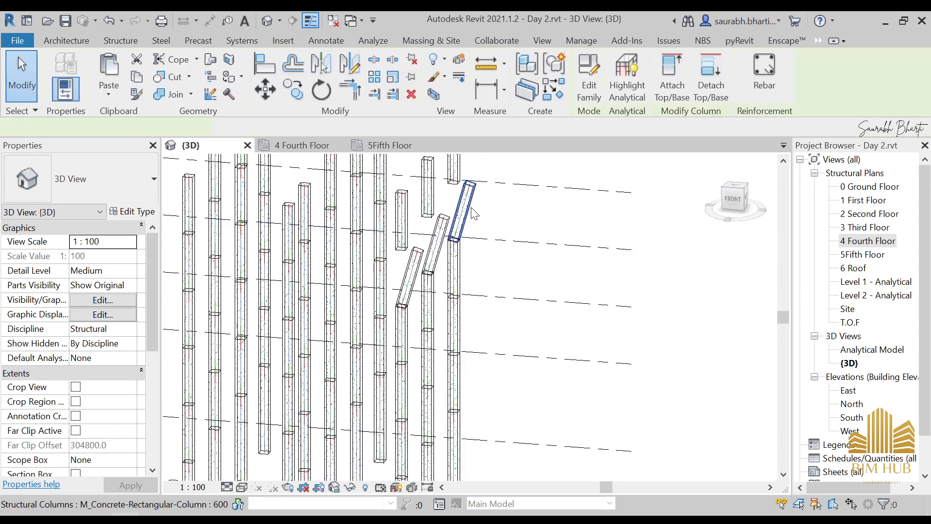
{"action": "left_click", "coordinate": [436, 242], "text": "ctrl"}
{"action": "left_click", "coordinate": [416, 286], "text": "ctrl"}
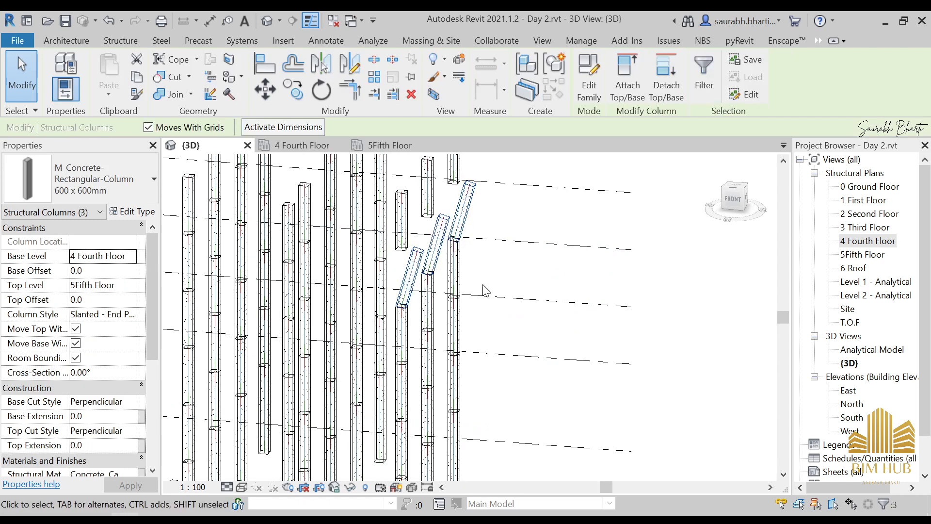
{"action": "left_click", "coordinate": [641, 267]}
- Try to pick the slanted column at the intersection of grids F and 4 on the fourth floor plan
{"action": "double_click", "coordinate": [870, 242]}
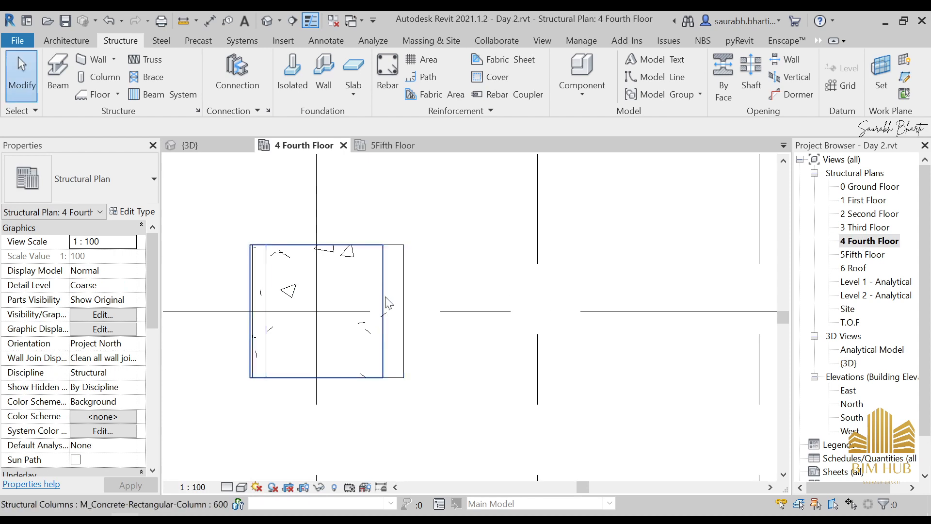
{"action": "scroll", "coordinate": [388, 303], "scroll_direction": "down", "scroll_amount": 6}
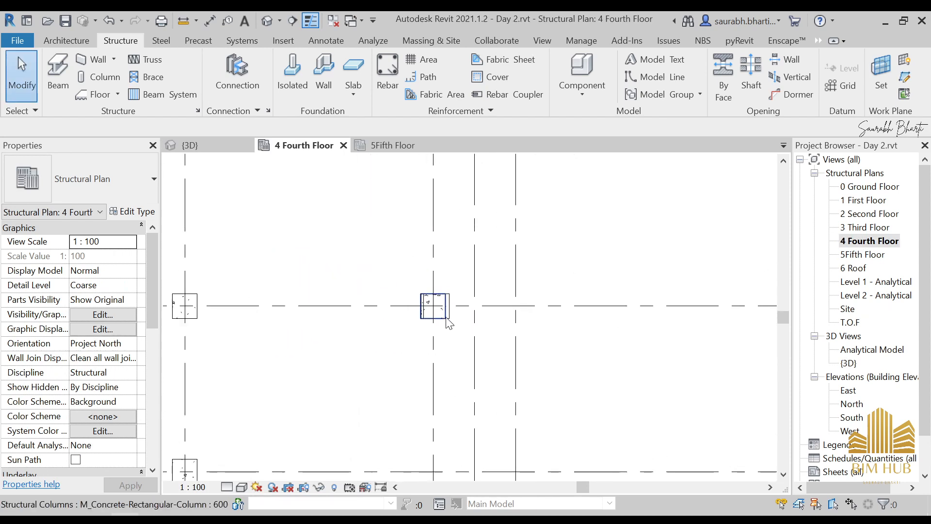
{"action": "left_click", "coordinate": [449, 322]}
{"action": "key", "text": "Escape"}
{"action": "scroll", "coordinate": [480, 326], "scroll_direction": "up", "scroll_amount": 3}
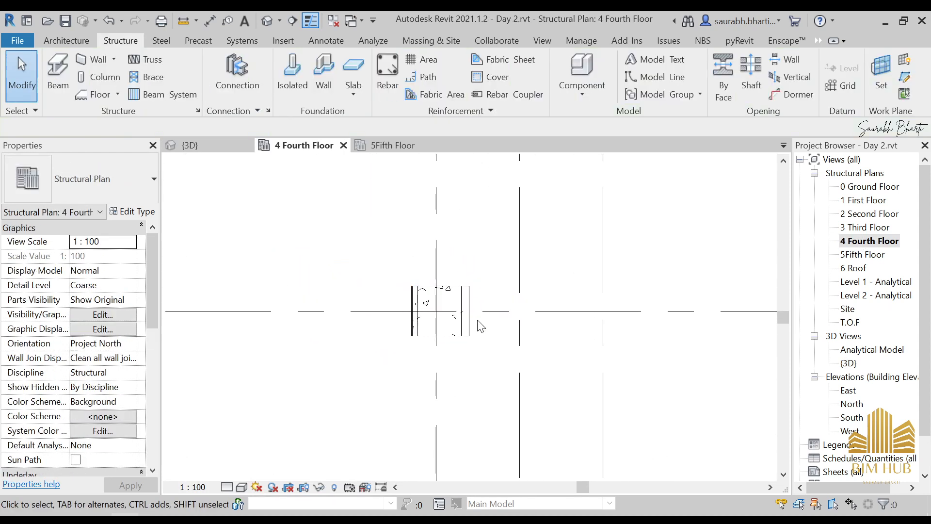
{"action": "scroll", "coordinate": [480, 326], "scroll_direction": "up", "scroll_amount": 3}
{"action": "left_click", "coordinate": [463, 310]}
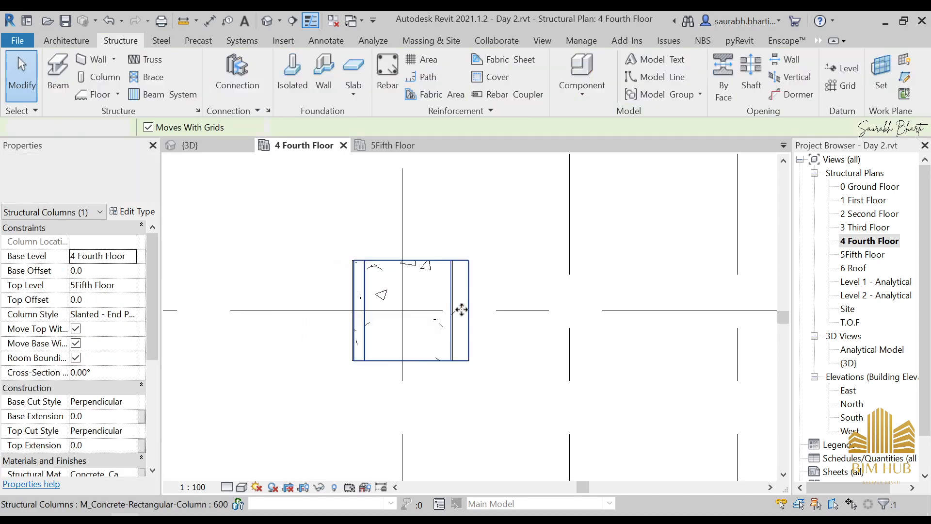
{"action": "left_click", "coordinate": [443, 337]}
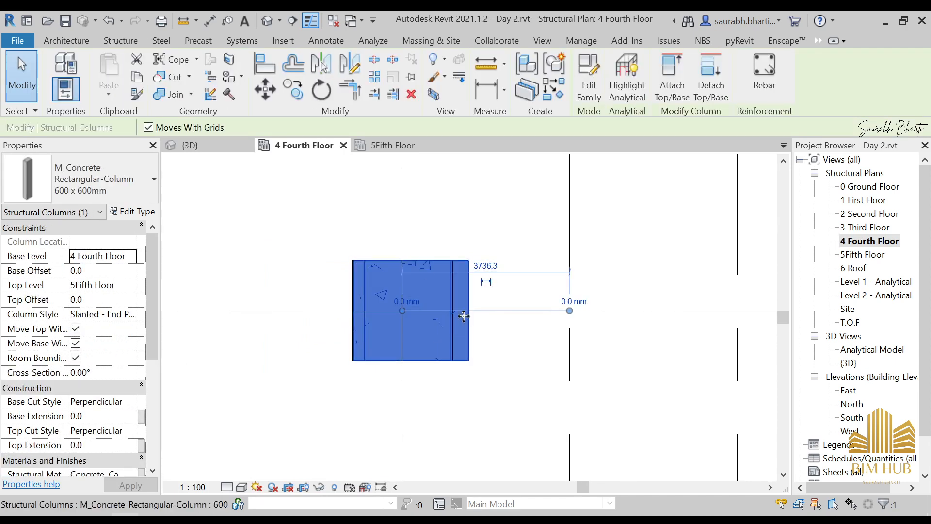
{"action": "key", "text": "Escape"}
{"action": "scroll", "coordinate": [454, 315], "scroll_direction": "up", "scroll_amount": 2}
{"action": "left_click", "coordinate": [442, 283]}
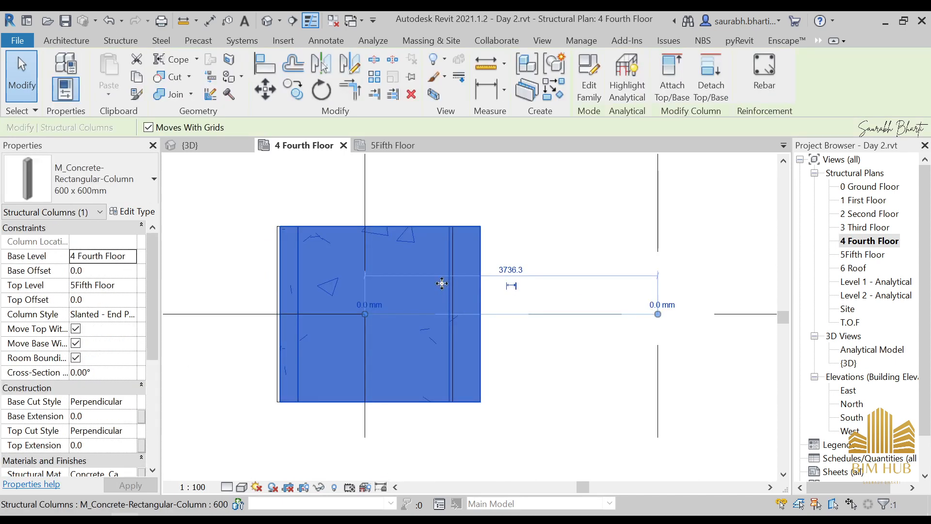
{"action": "left_click", "coordinate": [248, 20]}
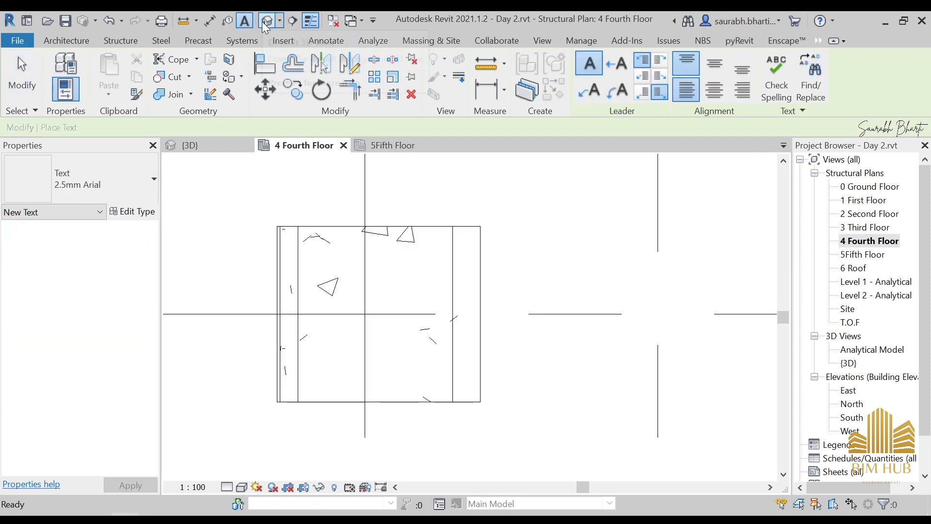
{"action": "key", "text": "Escape"}
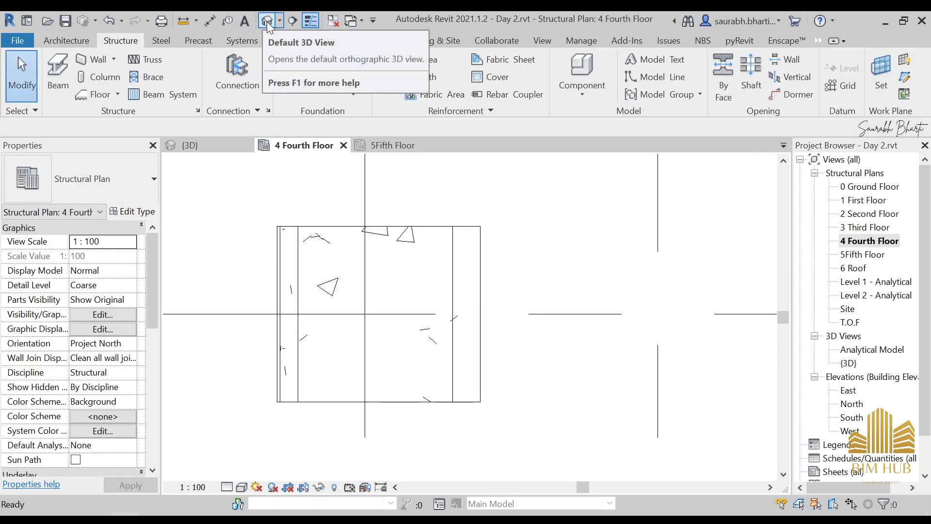
{"action": "left_click", "coordinate": [456, 316]}
{"action": "key", "text": "Escape"}
{"action": "left_click", "coordinate": [457, 291]}
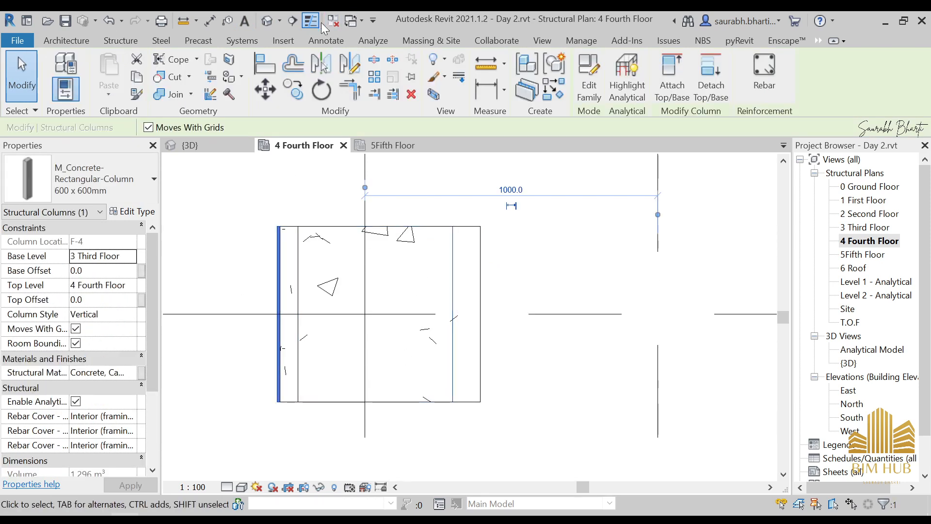
{"action": "scroll", "coordinate": [448, 273], "scroll_direction": "down", "scroll_amount": 2}
{"action": "left_click", "coordinate": [270, 19]}
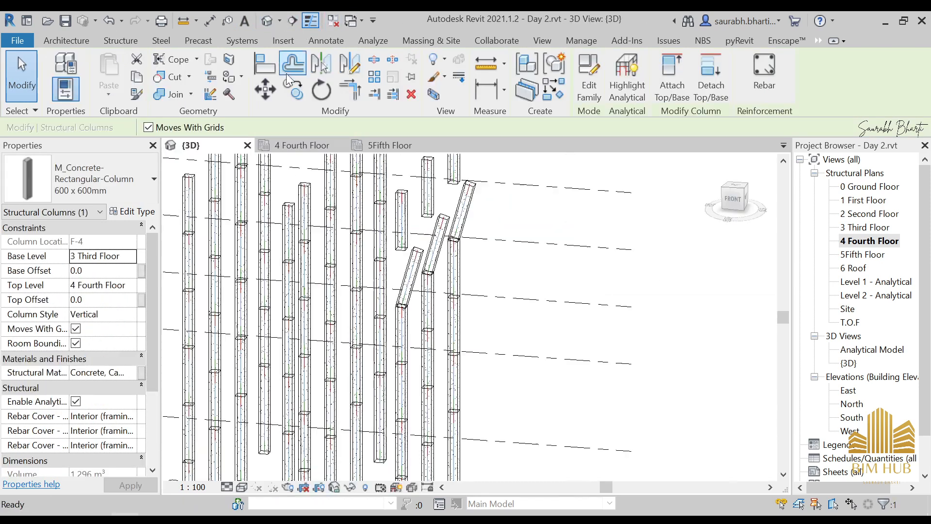
{"action": "middle_click_drag", "start_coordinate": [445, 269], "coordinate": [489, 275], "text": "shift"}
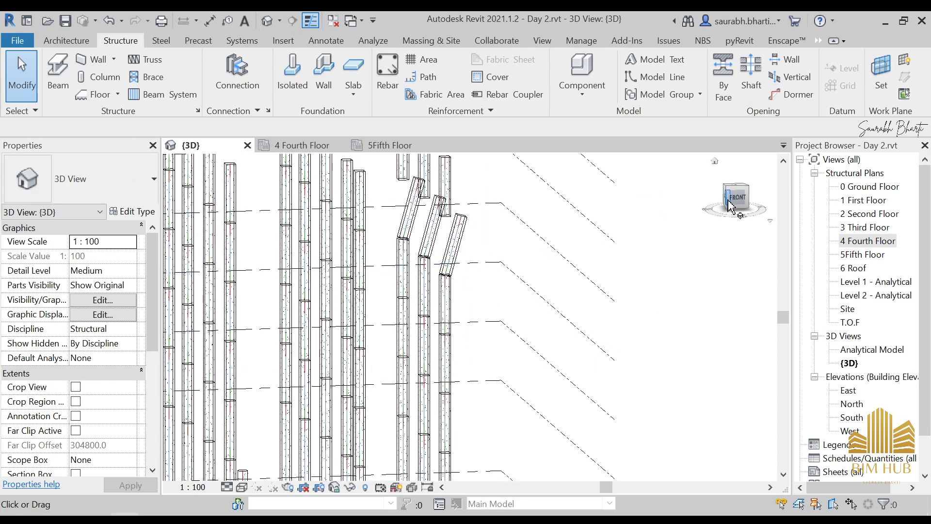
{"action": "left_click", "coordinate": [737, 200]}
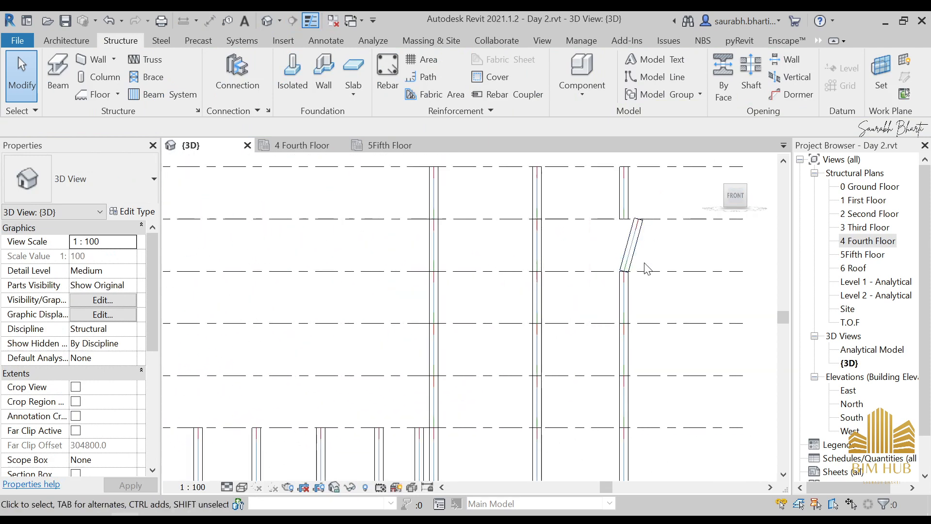
{"action": "left_click_drag", "start_coordinate": [576, 278], "coordinate": [493, 290]}
{"action": "scroll", "coordinate": [572, 284], "scroll_direction": "down", "scroll_amount": 2}
{"action": "middle_click_drag", "start_coordinate": [582, 306], "coordinate": [570, 361], "text": "shift"}
{"action": "left_click", "coordinate": [568, 298]}
- Set the Base Cut Style of the three slanted columns between the fourth and fifth floors to Horizontal
{"action": "middle_click_drag", "start_coordinate": [568, 299], "coordinate": [529, 297], "text": "shift"}
{"action": "left_click", "coordinate": [548, 291]}
{"action": "left_click", "coordinate": [516, 277], "text": "ctrl"}
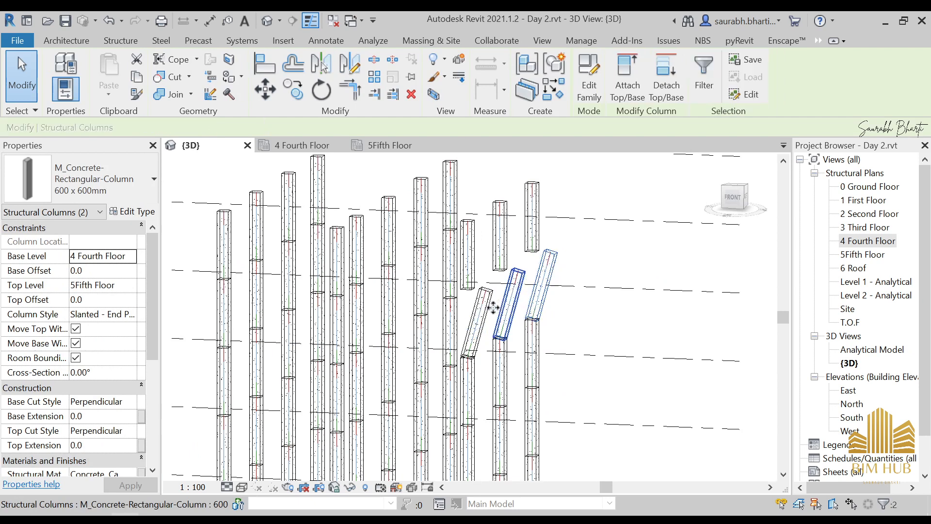
{"action": "left_click", "coordinate": [484, 314], "text": "ctrl"}
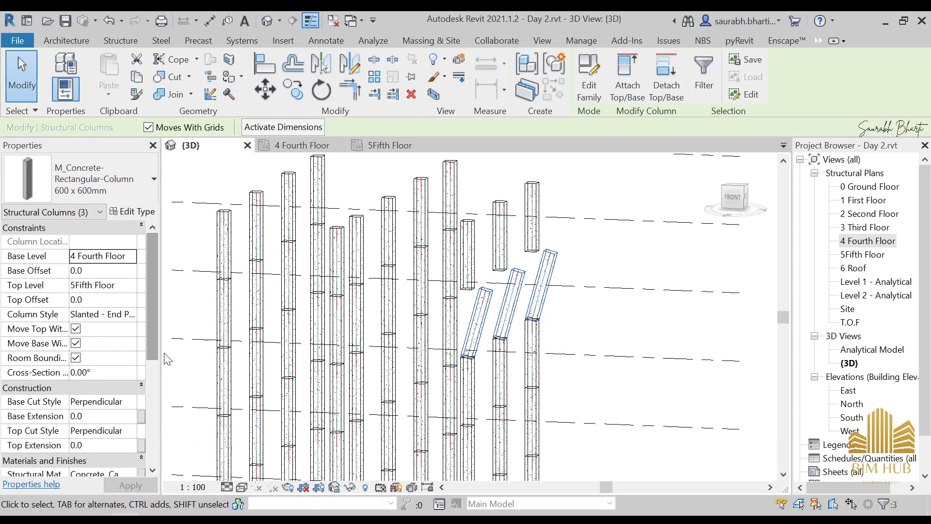
{"action": "left_click_drag", "start_coordinate": [149, 328], "coordinate": [154, 365]}
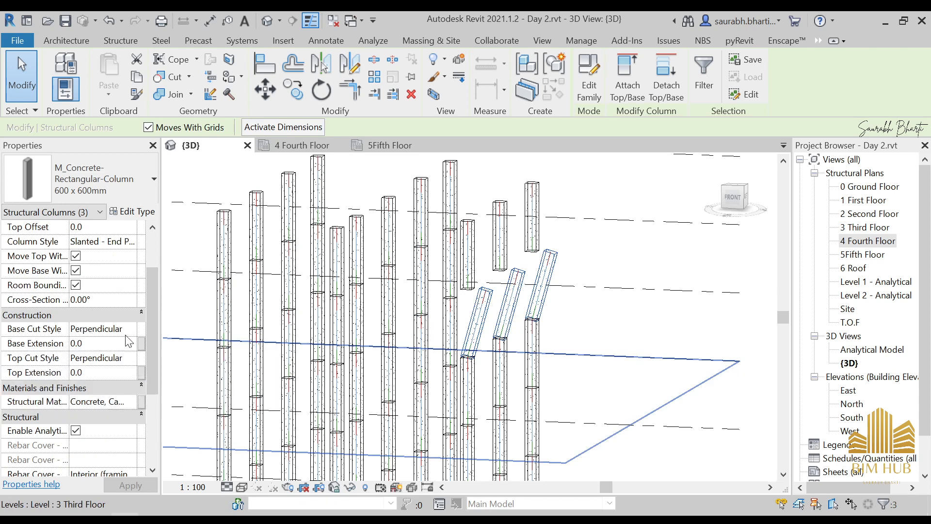
{"action": "left_click", "coordinate": [733, 197]}
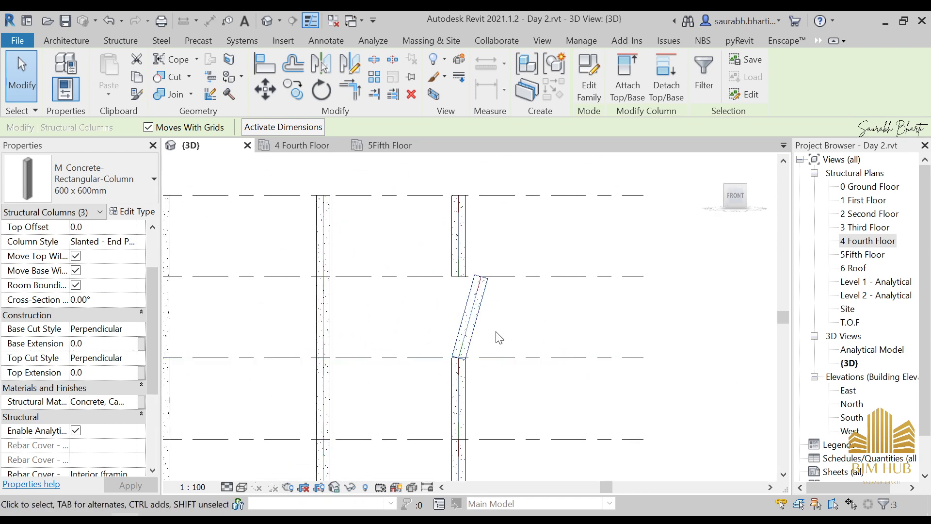
{"action": "scroll", "coordinate": [499, 338], "scroll_direction": "up", "scroll_amount": 3}
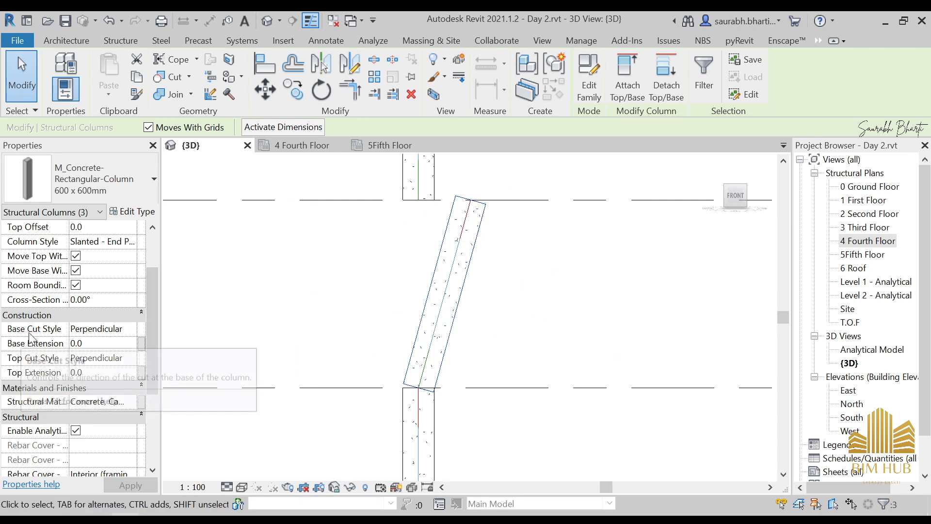
{"action": "left_click", "coordinate": [131, 330]}
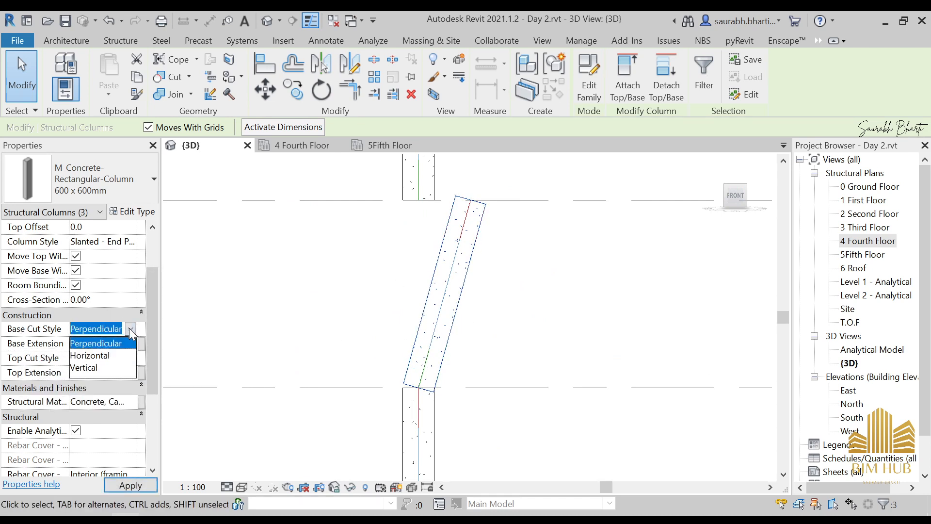
{"action": "left_click", "coordinate": [111, 357]}
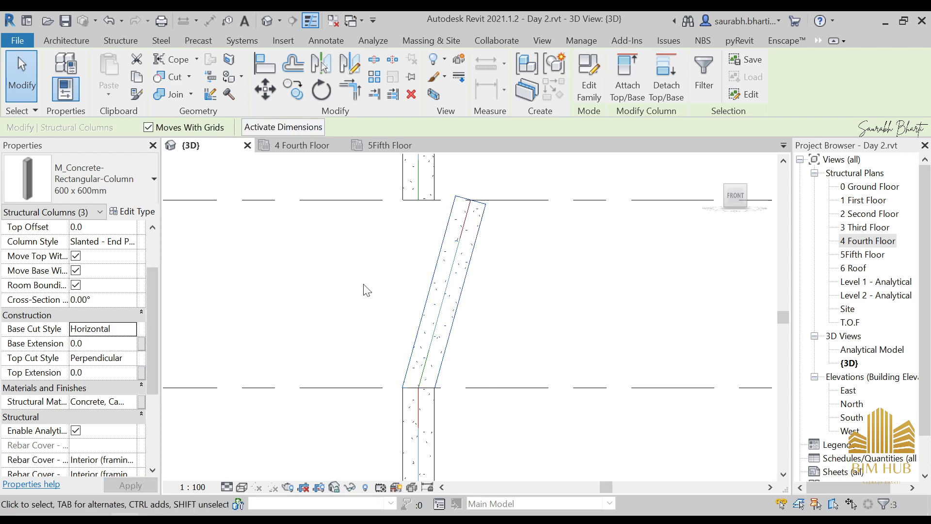
{"action": "middle_click_drag", "start_coordinate": [426, 349], "coordinate": [453, 416], "text": "shift"}
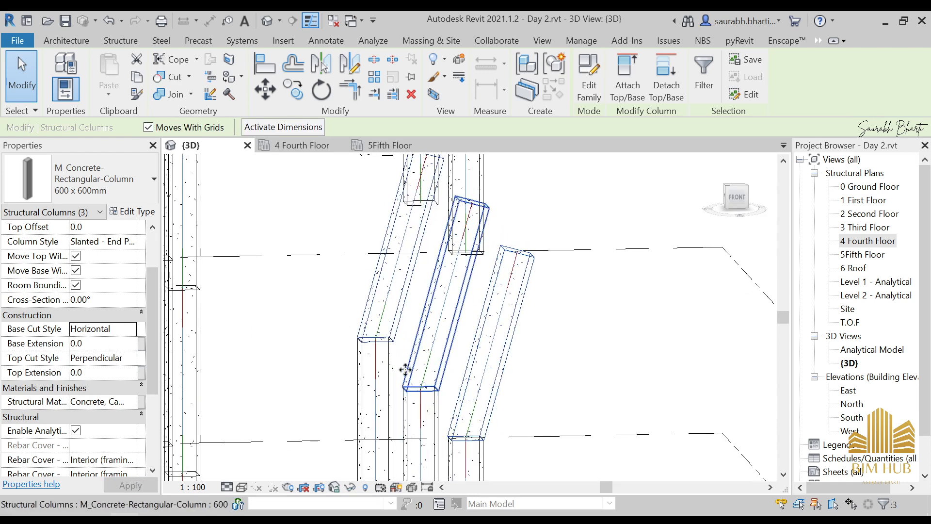
{"action": "middle_click_drag", "start_coordinate": [405, 370], "coordinate": [482, 441], "text": "shift"}
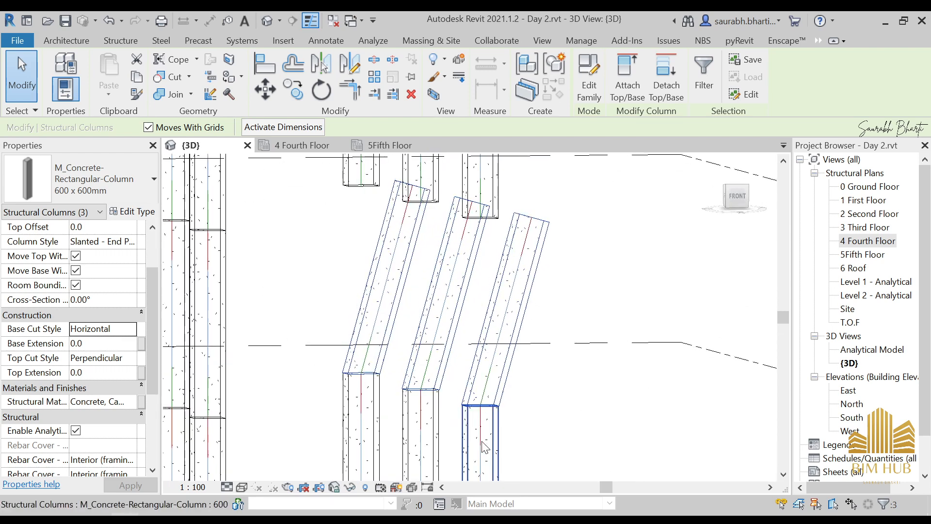
{"action": "left_click", "coordinate": [752, 200]}
{"action": "left_click_drag", "start_coordinate": [583, 290], "coordinate": [434, 298]}
{"action": "middle_click_drag", "start_coordinate": [485, 264], "coordinate": [495, 226], "text": "shift"}
{"action": "middle_click_drag", "start_coordinate": [480, 260], "coordinate": [446, 245], "text": "shift"}
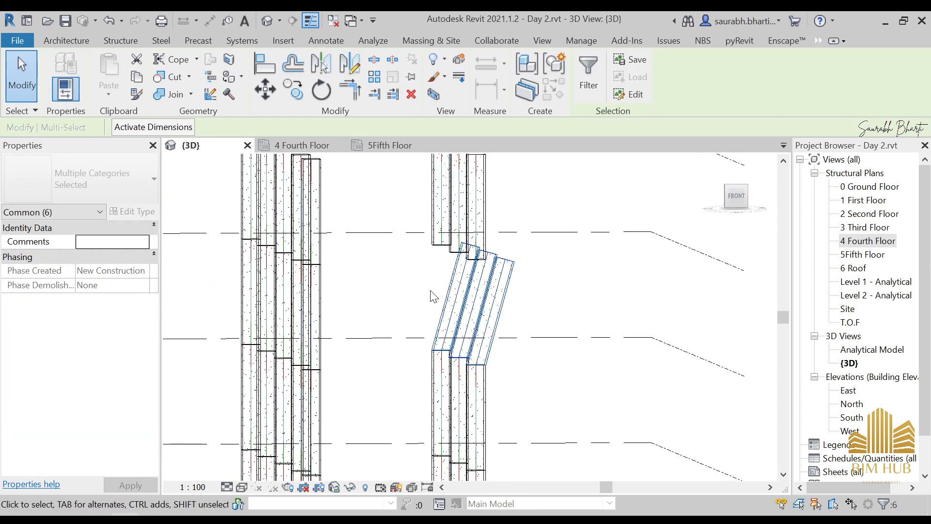
{"action": "key", "text": "Escape"}
- Set the Top Cut Style of the three slanted columns between the fourth and fifth floors to Horizontal
{"action": "left_click", "coordinate": [460, 289]}
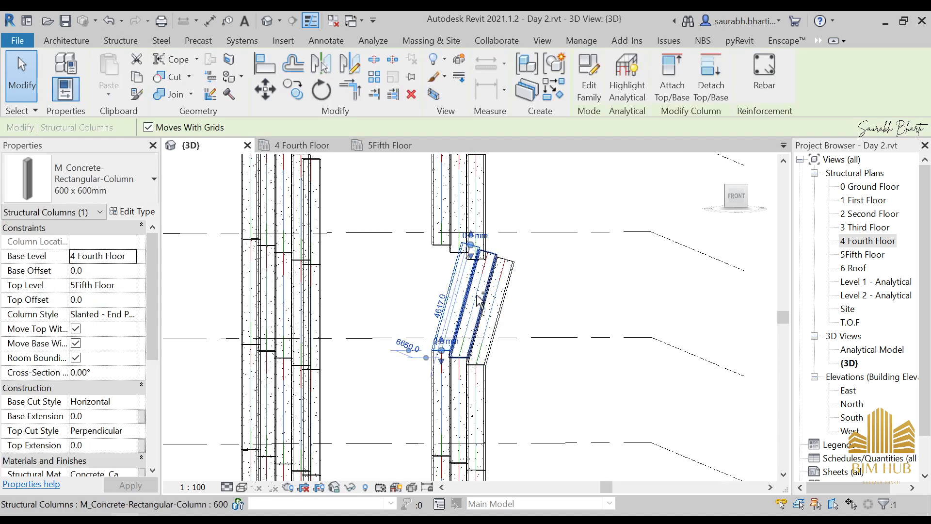
{"action": "left_click", "coordinate": [478, 295], "text": "ctrl"}
{"action": "left_click", "coordinate": [493, 306], "text": "ctrl"}
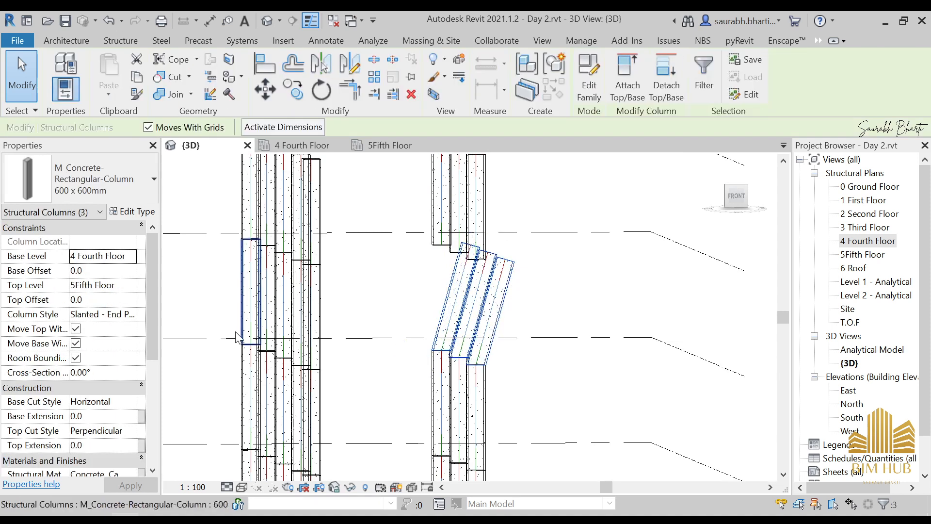
{"action": "left_click", "coordinate": [132, 432]}
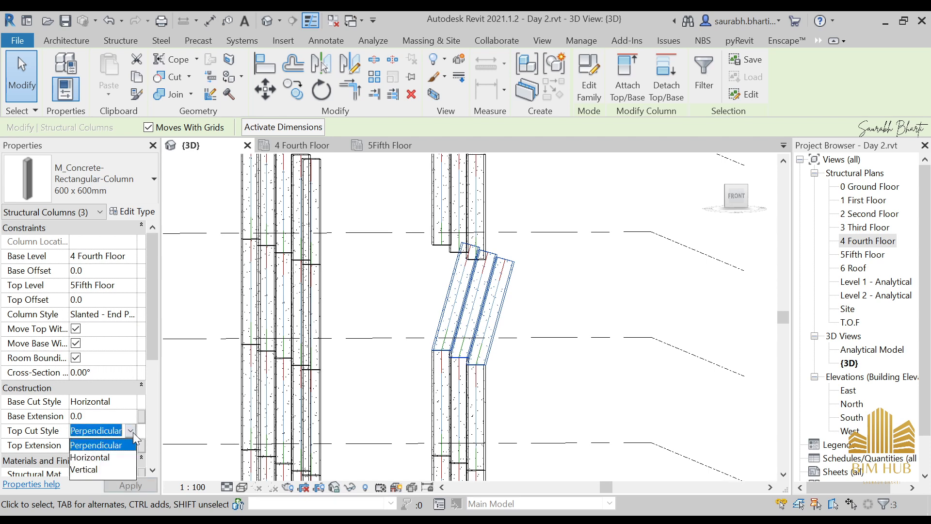
{"action": "left_click", "coordinate": [90, 458]}
{"action": "left_click", "coordinate": [572, 310]}
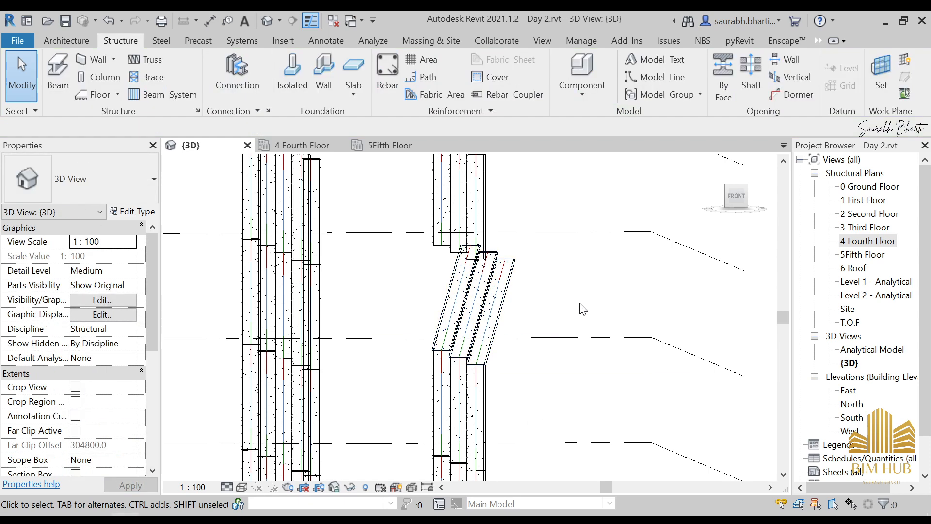
{"action": "middle_click_drag", "start_coordinate": [473, 240], "coordinate": [469, 218], "text": "shift"}
{"action": "left_click_drag", "start_coordinate": [564, 193], "coordinate": [401, 193]}
{"action": "scroll", "coordinate": [528, 220], "scroll_direction": "down", "scroll_amount": 2}
{"action": "middle_click_drag", "start_coordinate": [528, 219], "coordinate": [519, 256], "text": "shift"}
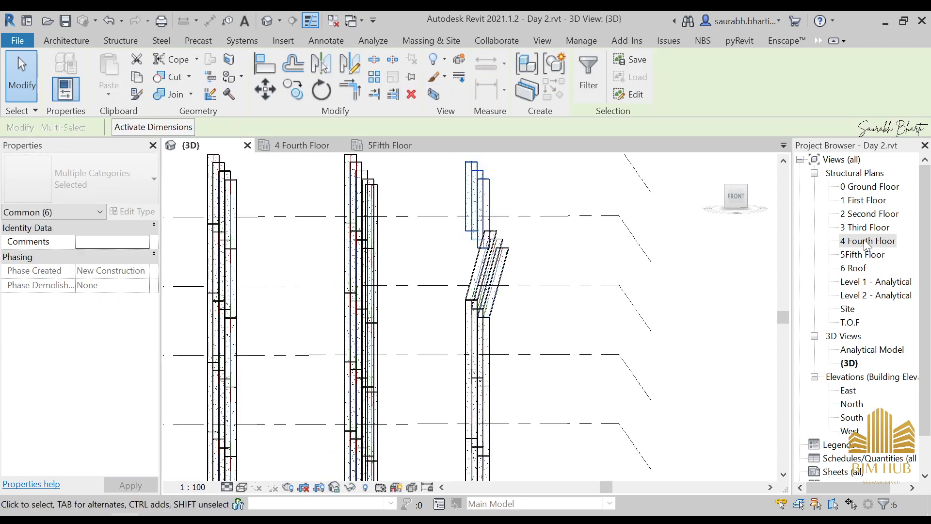
{"action": "double_click", "coordinate": [863, 256]}
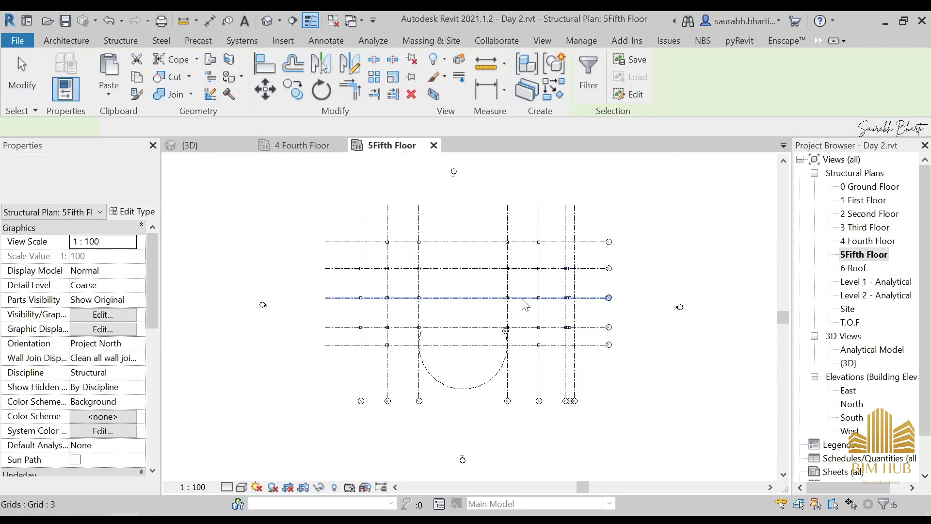
{"action": "scroll", "coordinate": [572, 296], "scroll_direction": "up", "scroll_amount": 6}
{"action": "key", "text": "Escape"}
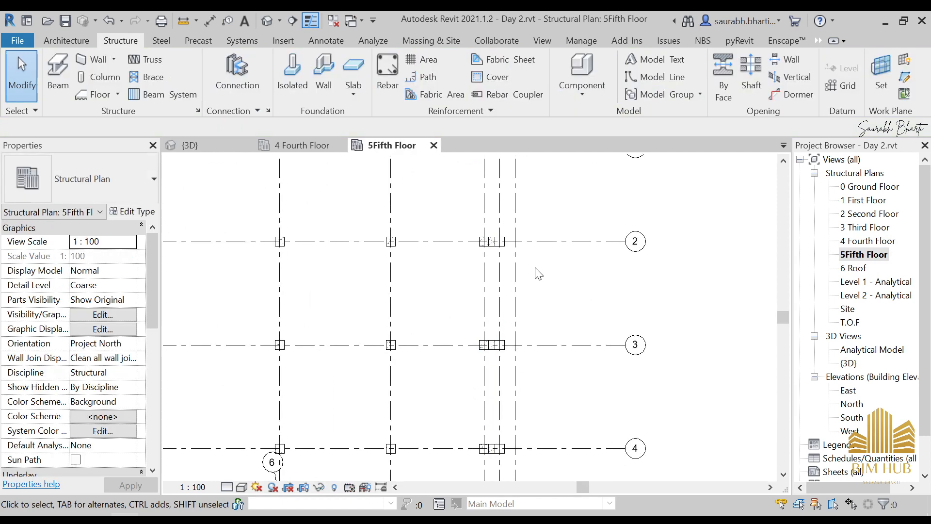
{"action": "key", "text": "c"}
{"action": "key", "text": "l"}
{"action": "key", "text": "Escape"}
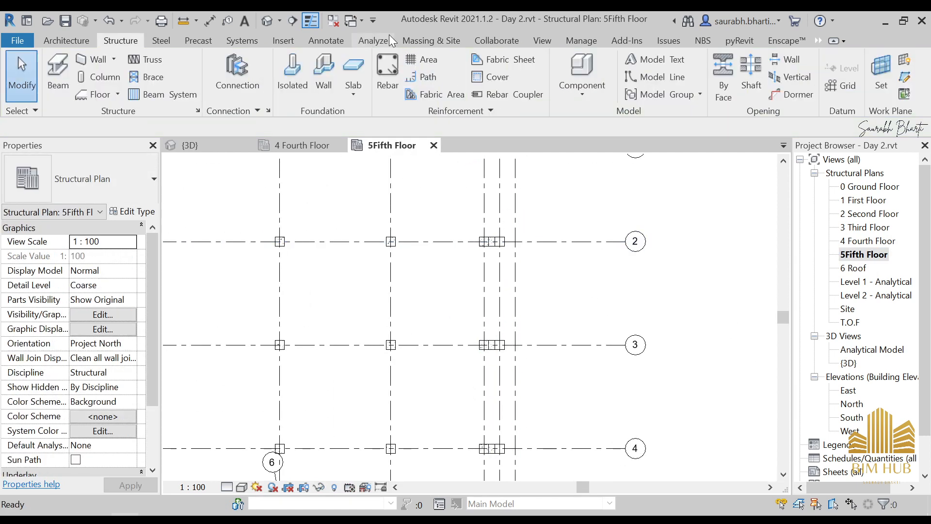
- Delete in 3D the three vertical columns on grid F above the fifth floor
{"action": "left_click", "coordinate": [262, 20]}
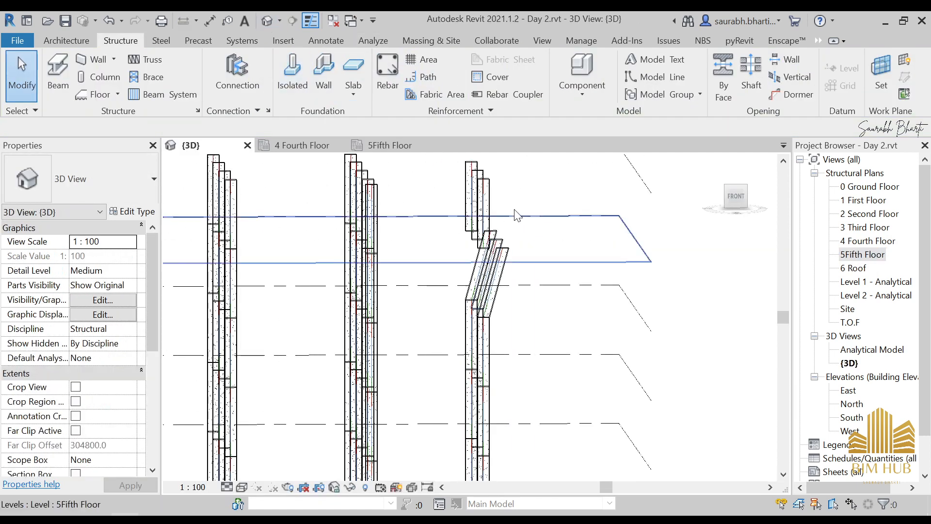
{"action": "left_click_drag", "start_coordinate": [514, 202], "coordinate": [456, 184]}
{"action": "key", "text": "Delete"}
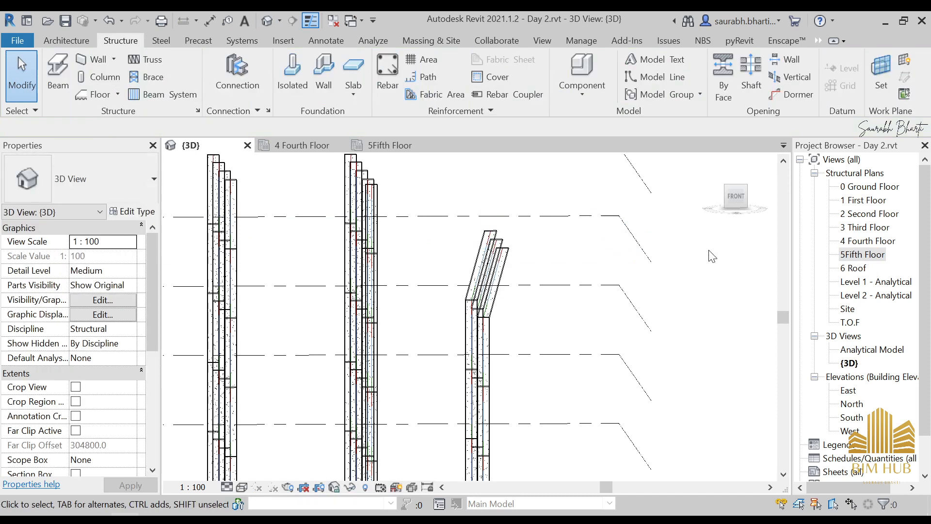
- Place a slanted 600 x 600mm column along grid 4, from grid G at the fifth floor to grid H at the roof
{"action": "double_click", "coordinate": [862, 253]}
{"action": "middle_click_drag", "start_coordinate": [557, 245], "coordinate": [531, 258]}
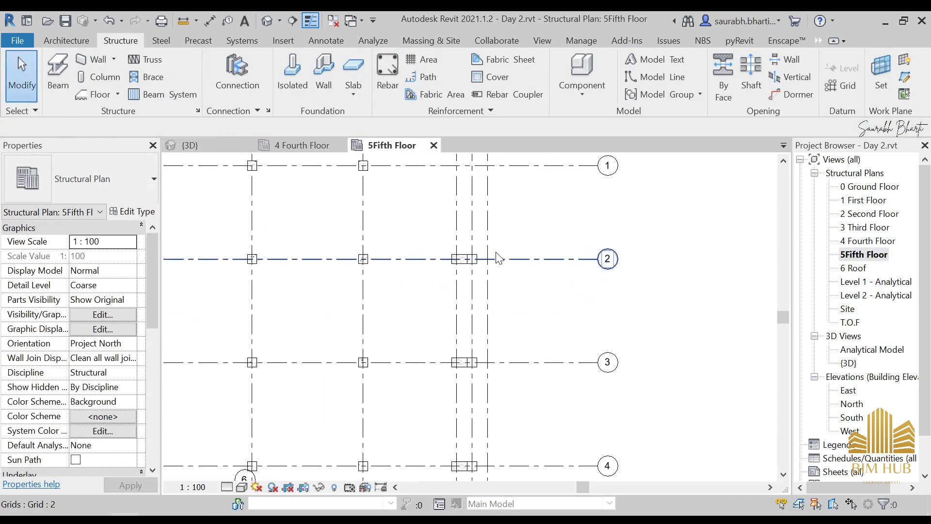
{"action": "key", "text": "c"}
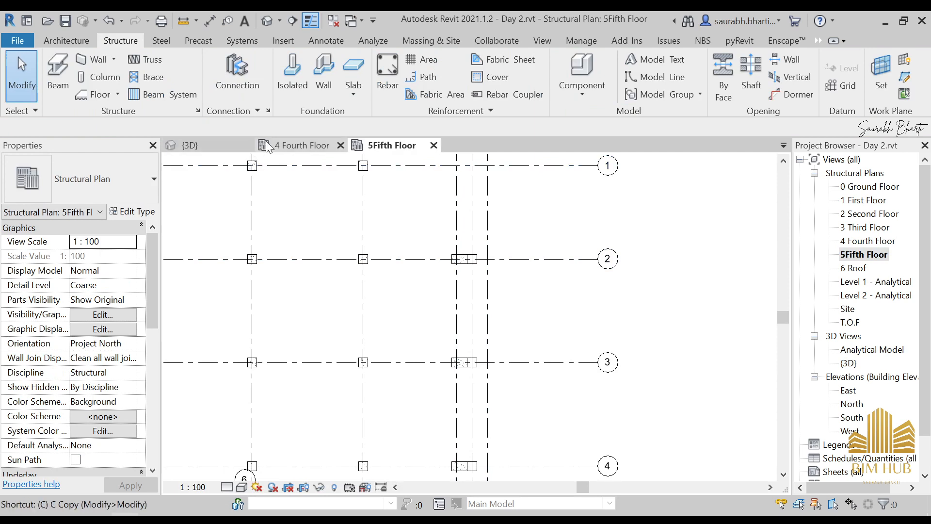
{"action": "key", "text": "l"}
{"action": "scroll", "coordinate": [494, 356], "scroll_direction": "up", "scroll_amount": 2}
{"action": "scroll", "coordinate": [494, 356], "scroll_direction": "up", "scroll_amount": 1}
{"action": "middle_click_drag", "start_coordinate": [499, 383], "coordinate": [512, 173]}
{"action": "scroll", "coordinate": [482, 357], "scroll_direction": "up", "scroll_amount": 4}
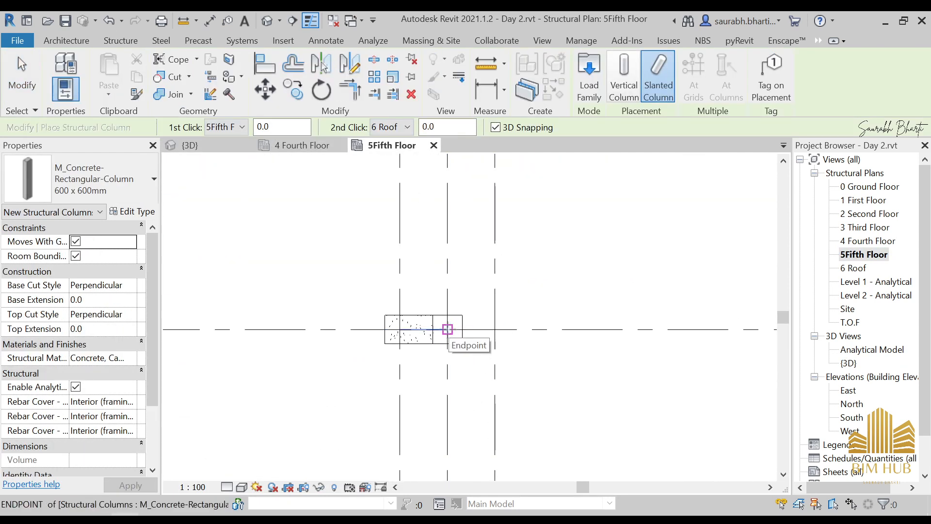
{"action": "scroll", "coordinate": [438, 353], "scroll_direction": "down", "scroll_amount": 2}
{"action": "middle_click_drag", "start_coordinate": [442, 357], "coordinate": [497, 191]}
{"action": "scroll", "coordinate": [522, 378], "scroll_direction": "down", "scroll_amount": 1}
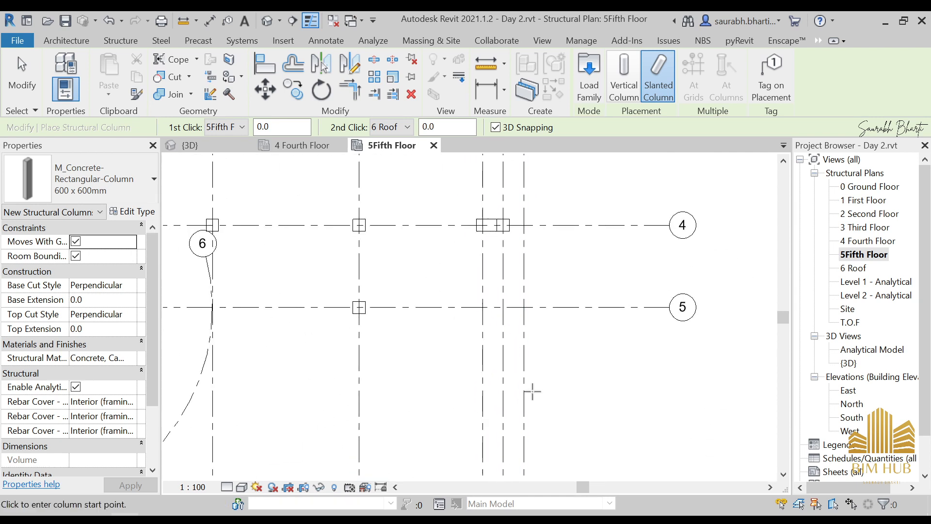
{"action": "middle_click_drag", "start_coordinate": [532, 391], "coordinate": [508, 232]}
{"action": "scroll", "coordinate": [478, 246], "scroll_direction": "down", "scroll_amount": 1}
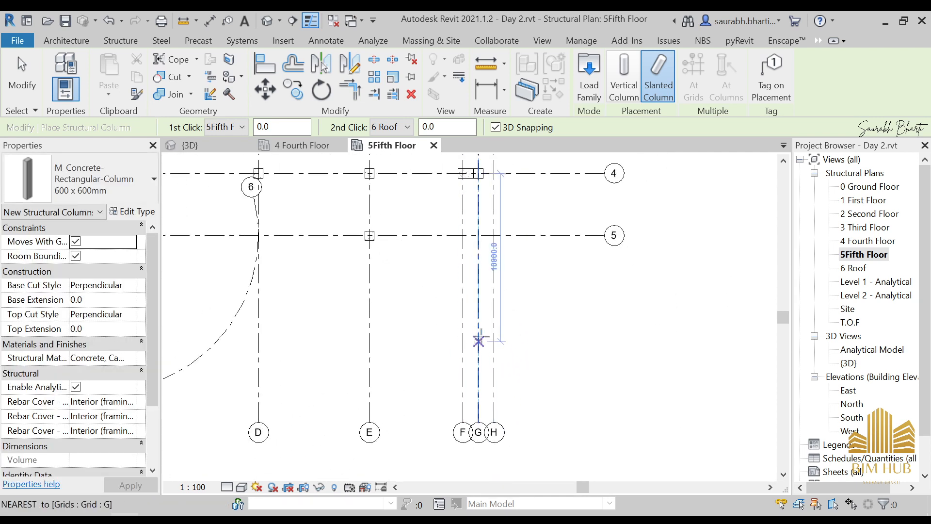
{"action": "middle_click_drag", "start_coordinate": [509, 284], "coordinate": [491, 390]}
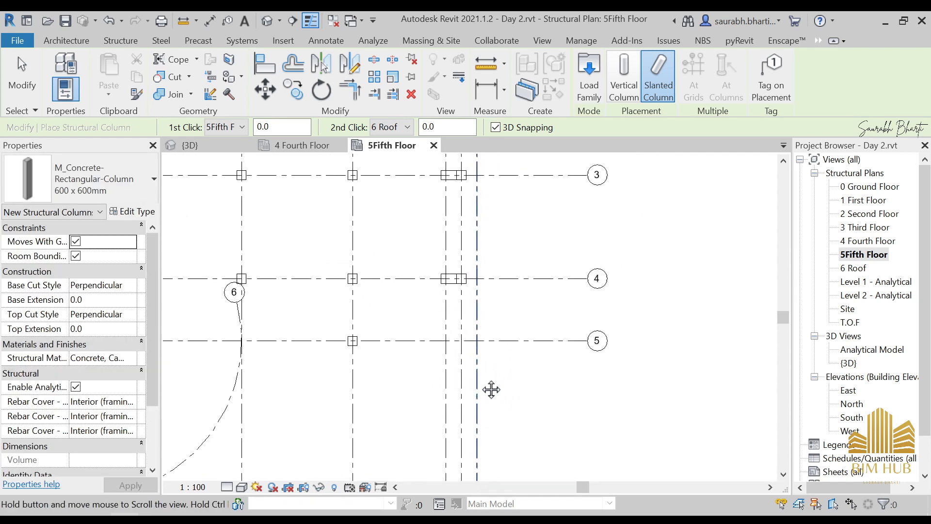
{"action": "scroll", "coordinate": [478, 322], "scroll_direction": "up", "scroll_amount": 5}
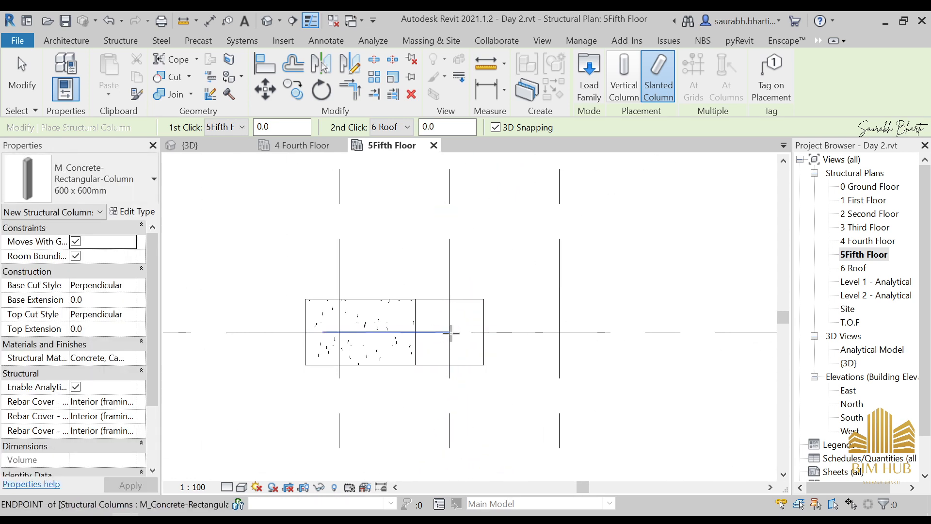
{"action": "scroll", "coordinate": [451, 333], "scroll_direction": "up", "scroll_amount": 2}
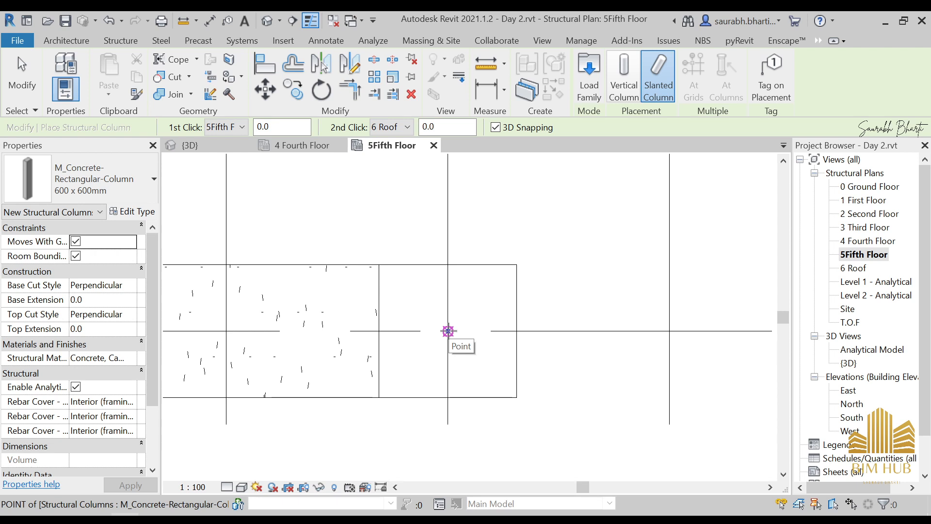
{"action": "left_click", "coordinate": [448, 331]}
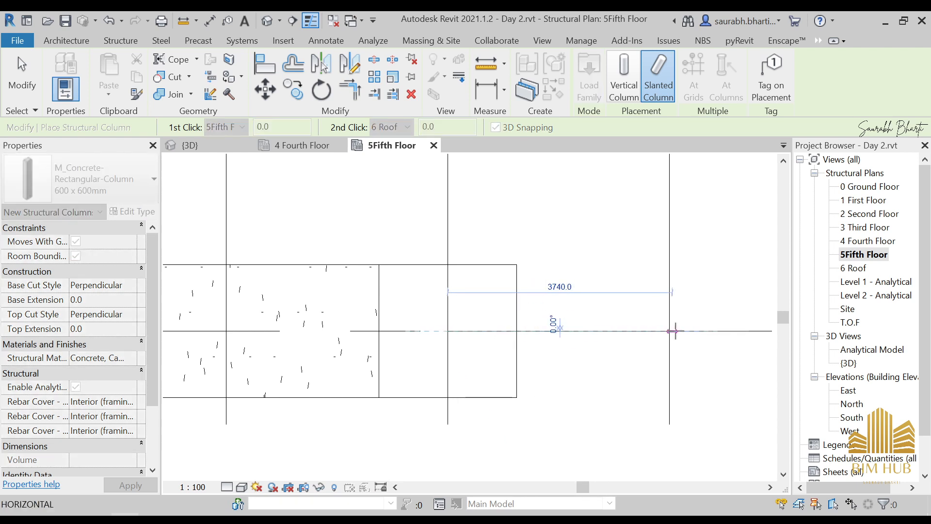
{"action": "scroll", "coordinate": [674, 332], "scroll_direction": "up", "scroll_amount": 3}
{"action": "left_click", "coordinate": [669, 331]}
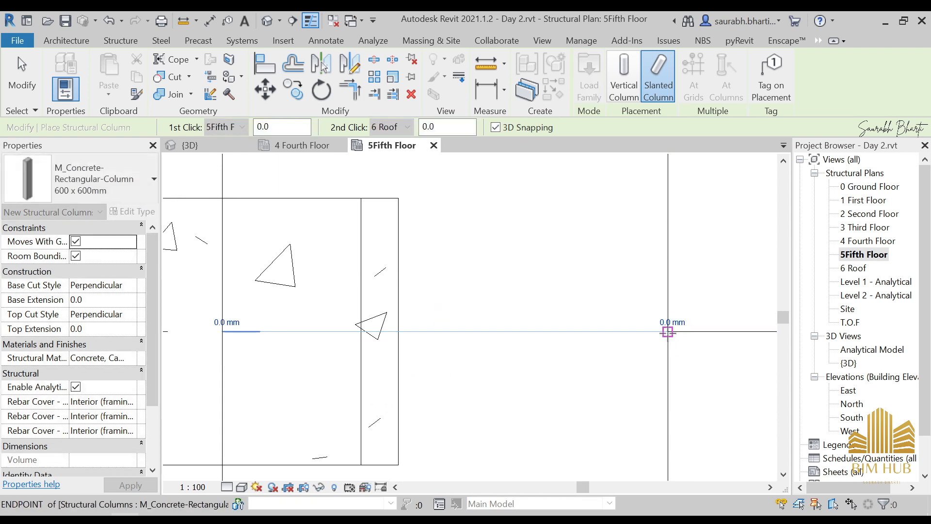
{"action": "scroll", "coordinate": [671, 329], "scroll_direction": "down", "scroll_amount": 5}
{"action": "key", "text": "Escape"}
{"action": "key", "text": "Escape"}
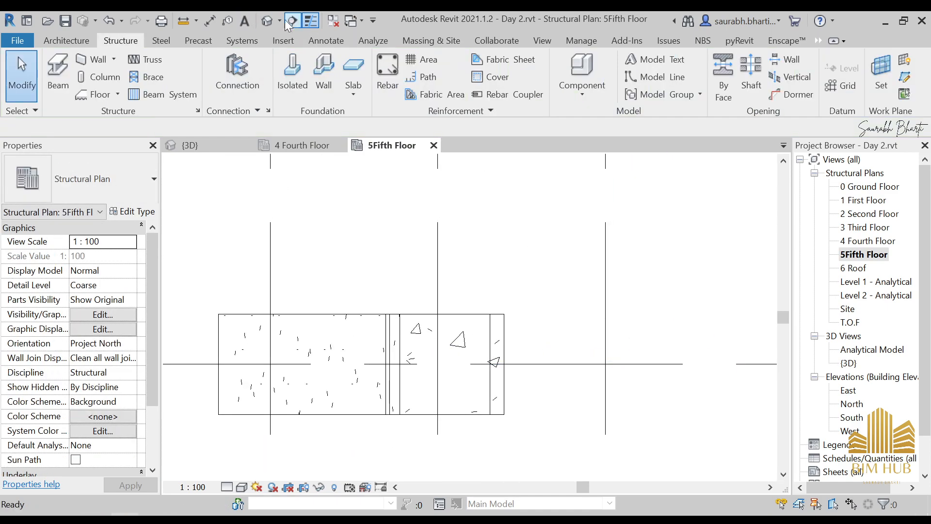
- Inspect in 3D the joint between the upper and lower slanted columns on grid 4 at the fifth floor
{"action": "left_click", "coordinate": [272, 19]}
{"action": "middle_click_drag", "start_coordinate": [454, 337], "coordinate": [550, 284], "text": "shift"}
{"action": "left_click", "coordinate": [541, 254]}
{"action": "left_click", "coordinate": [550, 284]}
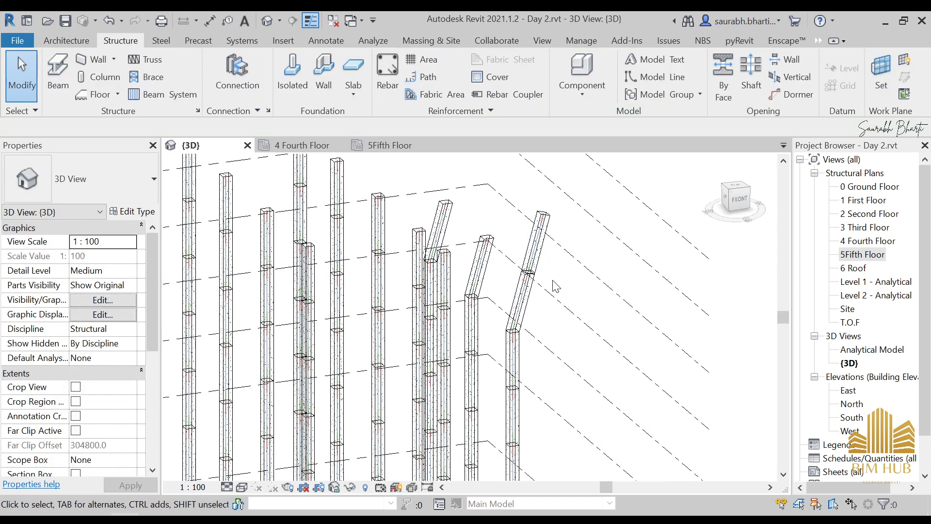
{"action": "scroll", "coordinate": [551, 272], "scroll_direction": "up", "scroll_amount": 5}
{"action": "middle_click_drag", "start_coordinate": [480, 250], "coordinate": [439, 318], "text": "shift"}
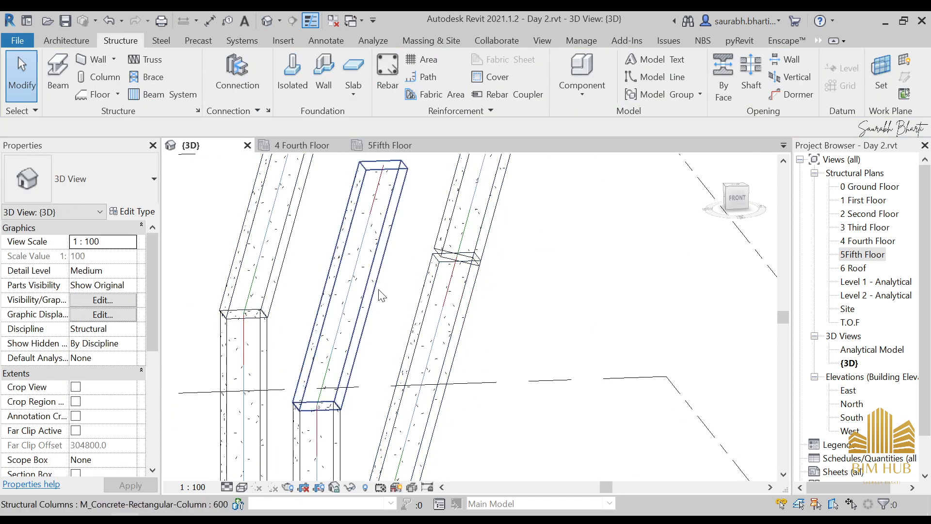
{"action": "scroll", "coordinate": [454, 265], "scroll_direction": "up", "scroll_amount": 3}
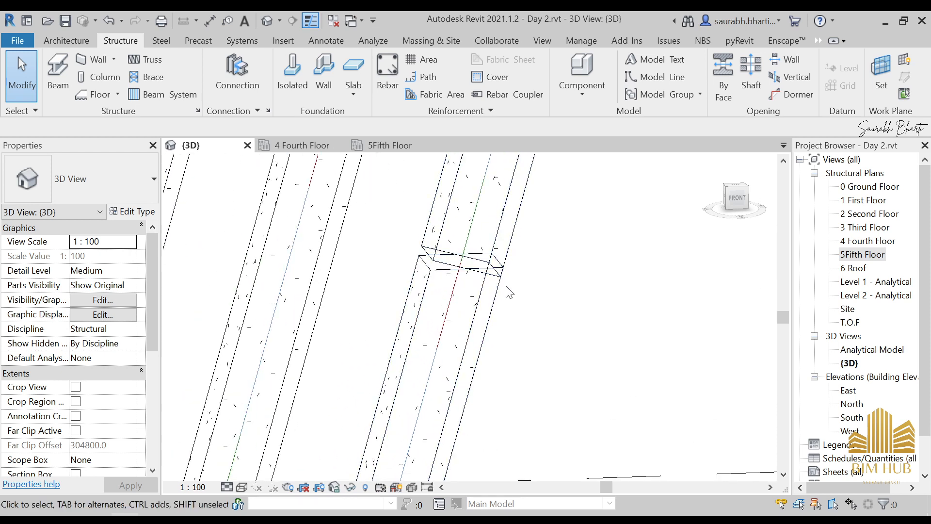
- In the fifth floor plan, place a slanted 600 x 600mm column along grid 3, from grid G at the fifth floor to grid H at the roof
{"action": "double_click", "coordinate": [862, 255]}
{"action": "scroll", "coordinate": [510, 288], "scroll_direction": "up", "scroll_amount": 5}
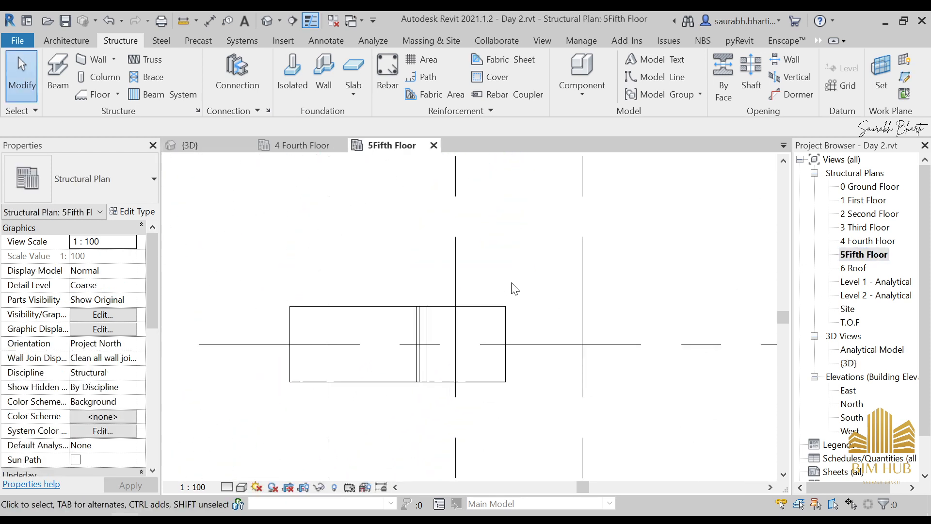
{"action": "scroll", "coordinate": [441, 306], "scroll_direction": "down", "scroll_amount": 5}
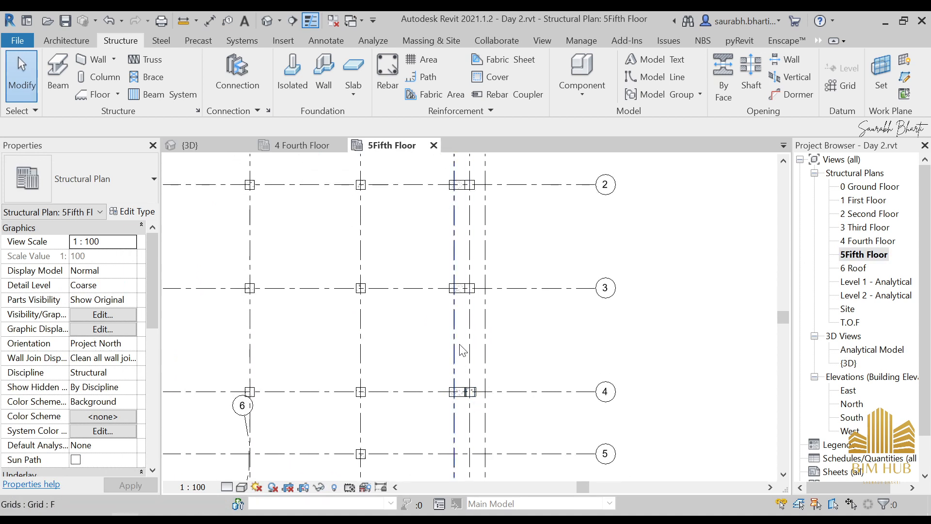
{"action": "key", "text": "c"}
{"action": "key", "text": "l"}
{"action": "scroll", "coordinate": [427, 266], "scroll_direction": "up", "scroll_amount": 5}
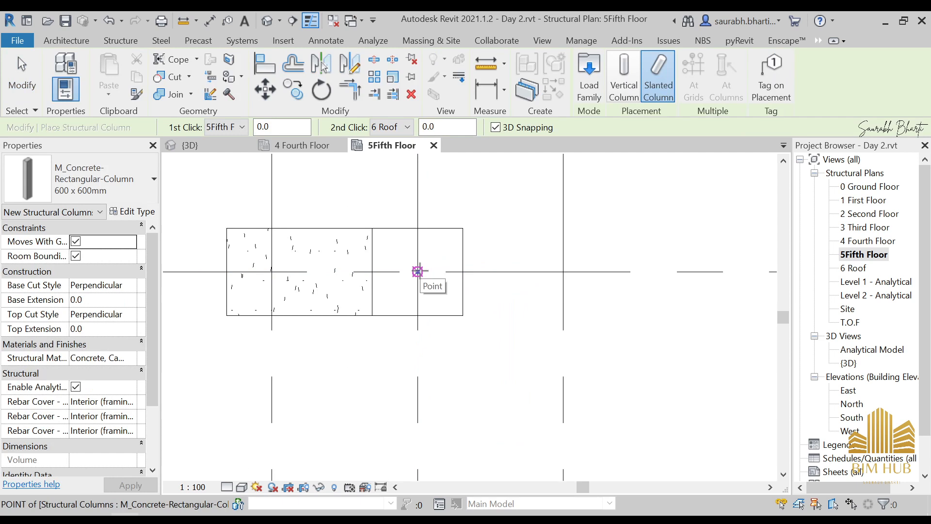
{"action": "left_click", "coordinate": [418, 271]}
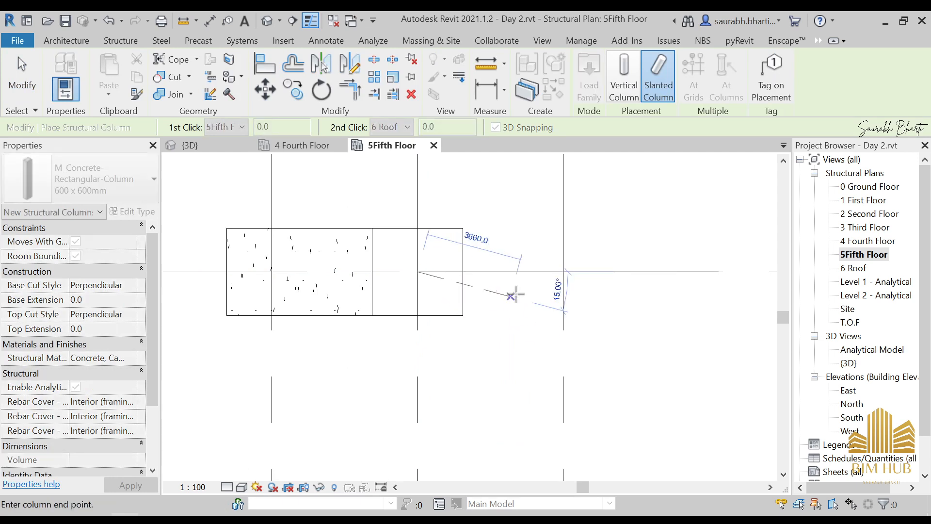
{"action": "scroll", "coordinate": [566, 271], "scroll_direction": "up", "scroll_amount": 3}
{"action": "left_click", "coordinate": [563, 272]}
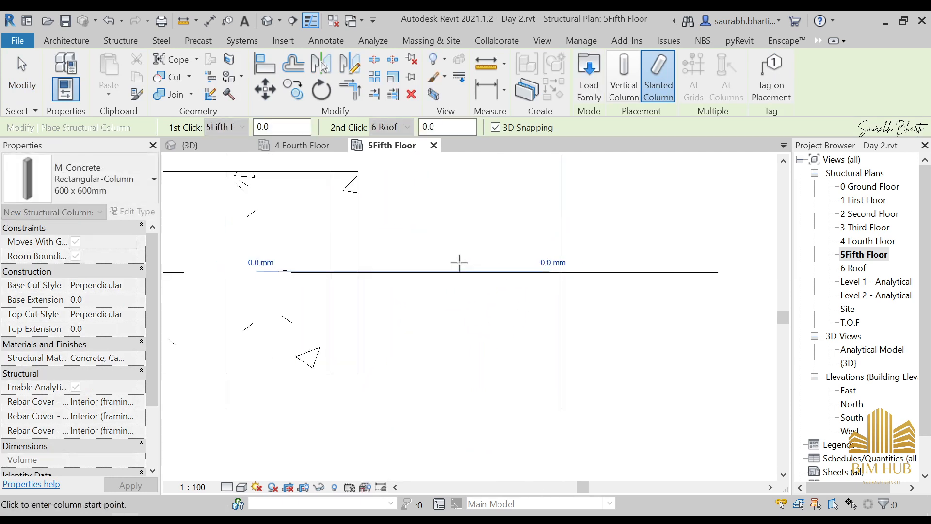
- Place a slanted 600 x 600mm column along grid 2, from grid G at the fifth floor to grid H at the roof
{"action": "scroll", "coordinate": [459, 263], "scroll_direction": "down", "scroll_amount": 3}
{"action": "middle_click_drag", "start_coordinate": [462, 267], "coordinate": [463, 471]}
{"action": "scroll", "coordinate": [463, 471], "scroll_direction": "down", "scroll_amount": 2}
{"action": "middle_click_drag", "start_coordinate": [420, 218], "coordinate": [417, 378]}
{"action": "middle_click_drag", "start_coordinate": [449, 190], "coordinate": [429, 324]}
{"action": "scroll", "coordinate": [426, 323], "scroll_direction": "down", "scroll_amount": 2}
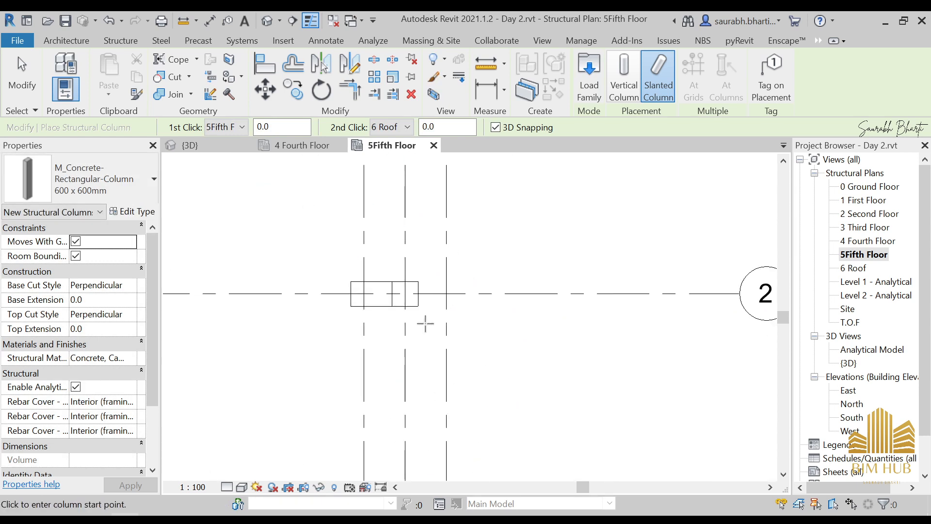
{"action": "scroll", "coordinate": [414, 291], "scroll_direction": "up", "scroll_amount": 5}
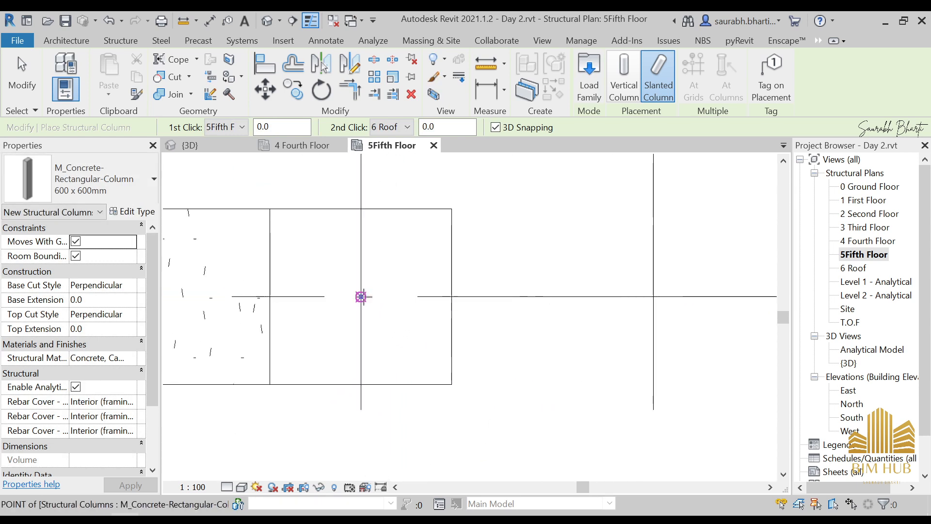
{"action": "left_click", "coordinate": [362, 297]}
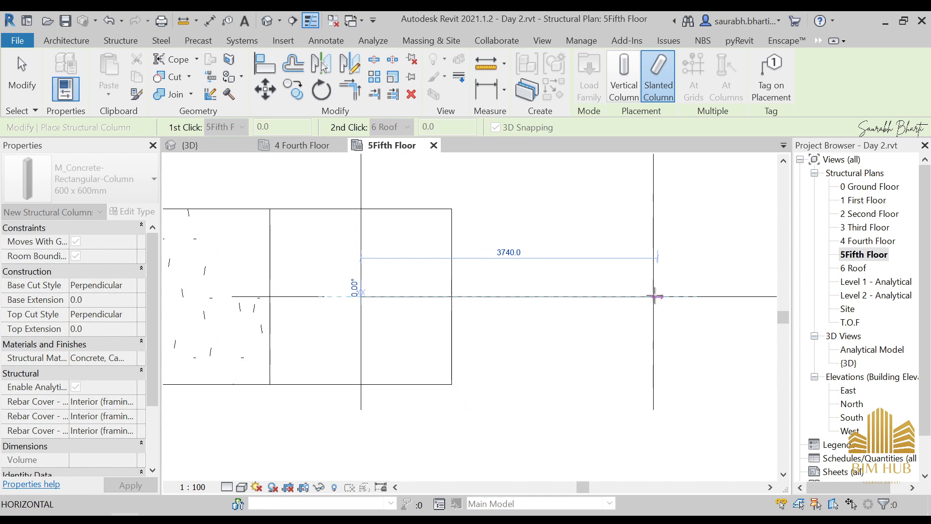
{"action": "scroll", "coordinate": [654, 296], "scroll_direction": "up", "scroll_amount": 4}
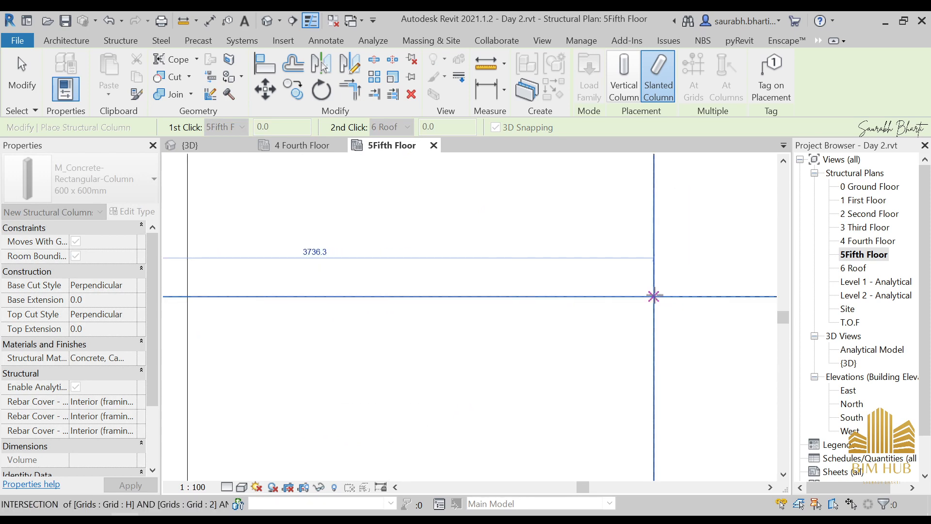
{"action": "left_click", "coordinate": [655, 296]}
{"action": "scroll", "coordinate": [630, 288], "scroll_direction": "down", "scroll_amount": 4}
{"action": "key", "text": "Escape"}
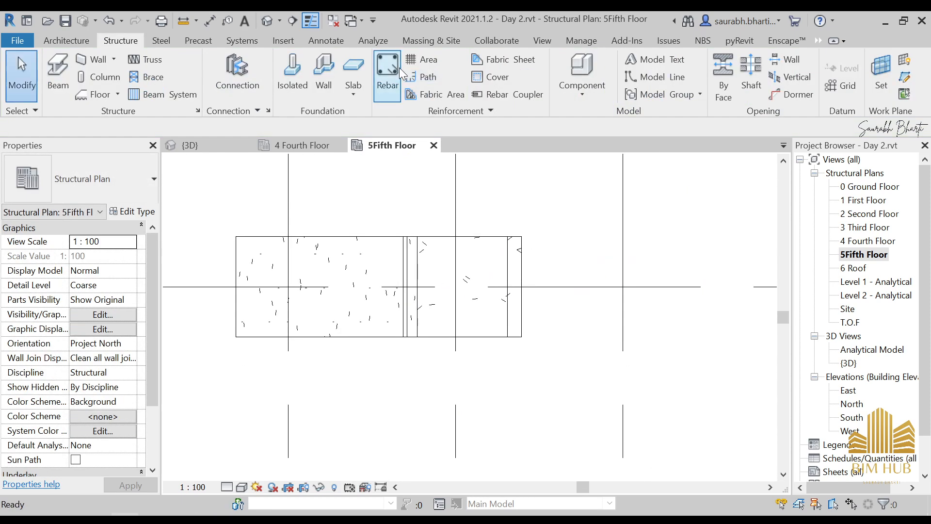
- Examine the slanted columns above the fourth floor in 3D, from the front and at an angle
{"action": "left_click", "coordinate": [266, 20]}
{"action": "middle_click_drag", "start_coordinate": [456, 291], "coordinate": [500, 257], "text": "shift"}
{"action": "left_click", "coordinate": [735, 197]}
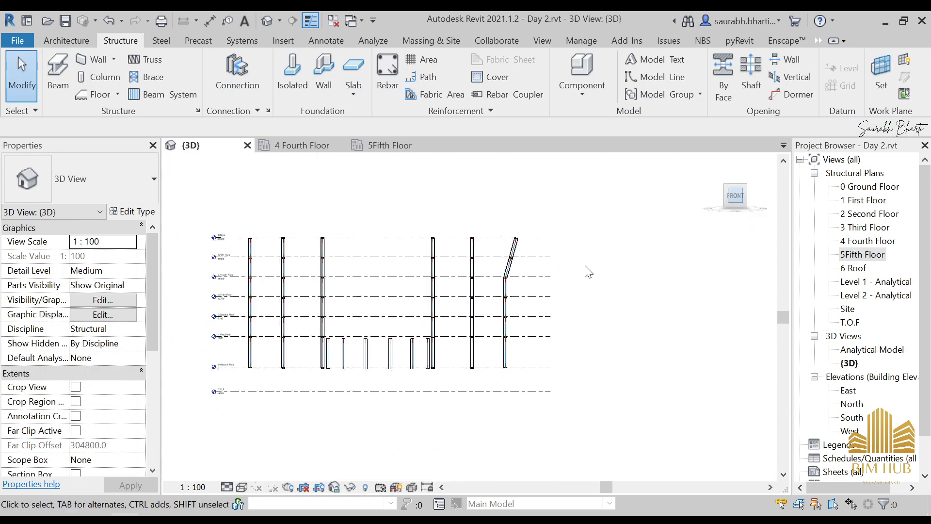
{"action": "scroll", "coordinate": [434, 279], "scroll_direction": "up", "scroll_amount": 7}
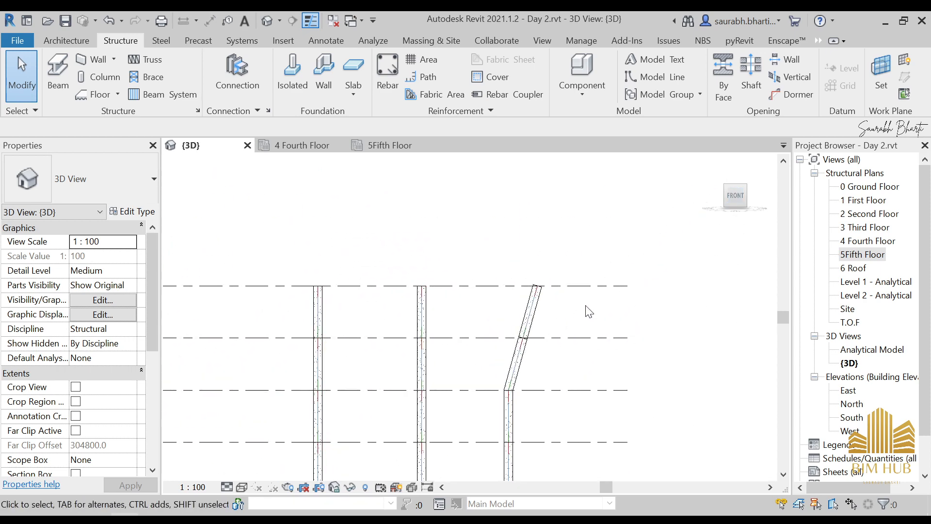
{"action": "left_click", "coordinate": [518, 311]}
{"action": "key", "text": "Escape"}
{"action": "mouse_move", "coordinate": [550, 308]}
{"action": "middle_mouse_down", "text": "shift"}
{"action": "mouse_move", "coordinate": [556, 357]}
{"action": "mouse_move", "coordinate": [552, 298]}
{"action": "middle_mouse_up", "text": "shift"}
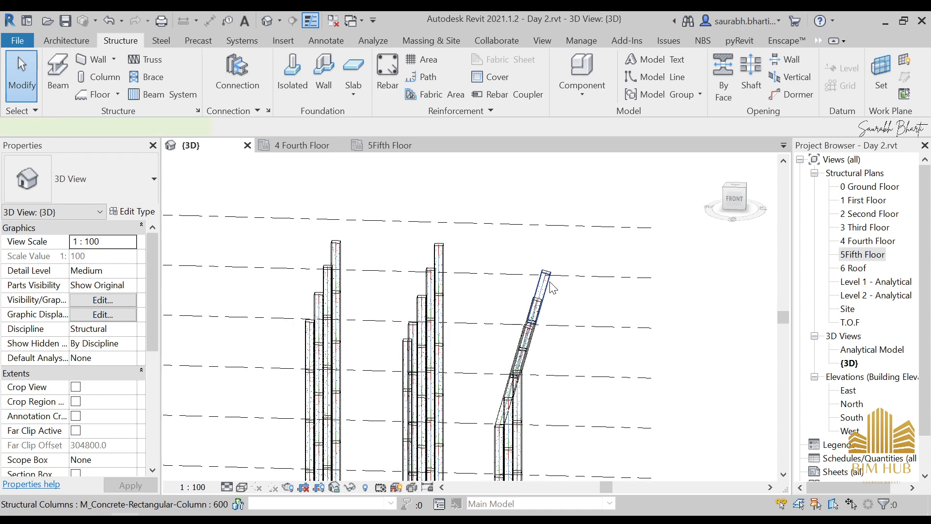
- Set the Base Cut Style and Top Cut Style of the three slanted columns between the fifth floor and the roof to Horizontal
{"action": "left_click", "coordinate": [552, 287]}
{"action": "scroll", "coordinate": [553, 337], "scroll_direction": "up", "scroll_amount": 5}
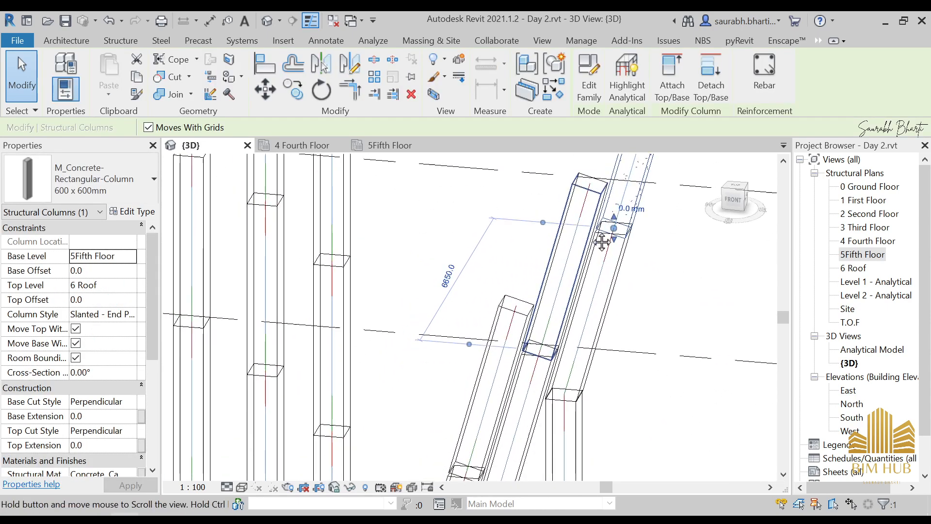
{"action": "scroll", "coordinate": [602, 242], "scroll_direction": "down", "scroll_amount": 6}
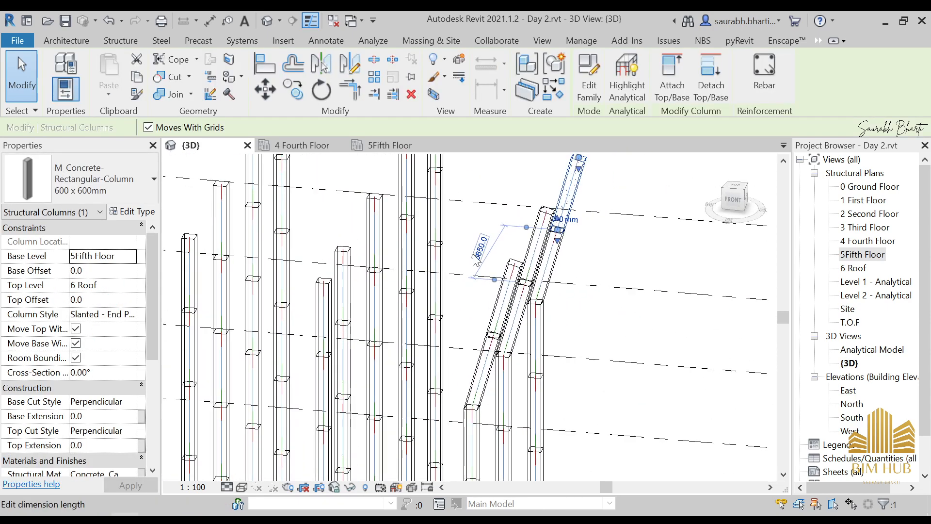
{"action": "scroll", "coordinate": [475, 260], "scroll_direction": "down", "scroll_amount": 2}
{"action": "middle_click_drag", "start_coordinate": [475, 260], "coordinate": [513, 265], "text": "shift"}
{"action": "scroll", "coordinate": [494, 257], "scroll_direction": "up", "scroll_amount": 3}
{"action": "scroll", "coordinate": [513, 265], "scroll_direction": "up", "scroll_amount": 2}
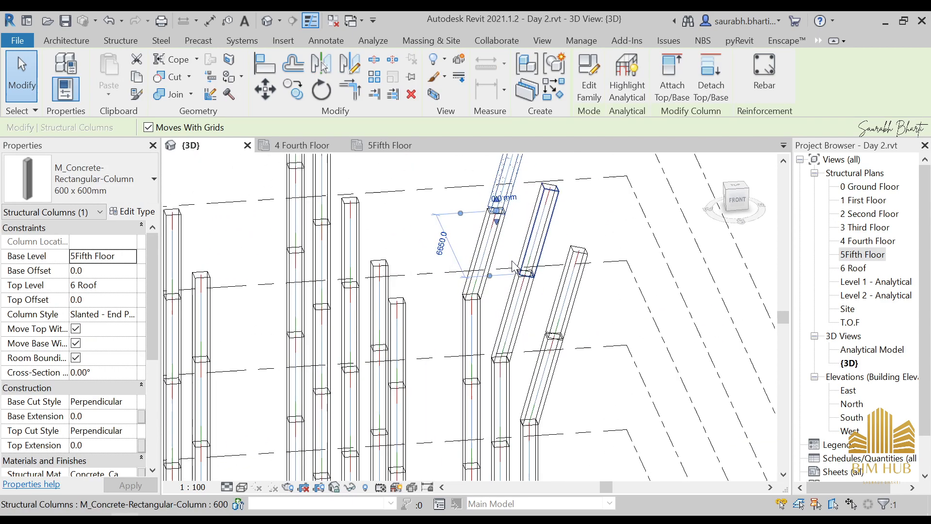
{"action": "left_click", "coordinate": [540, 240], "text": "ctrl"}
{"action": "left_click", "coordinate": [562, 295], "text": "ctrl"}
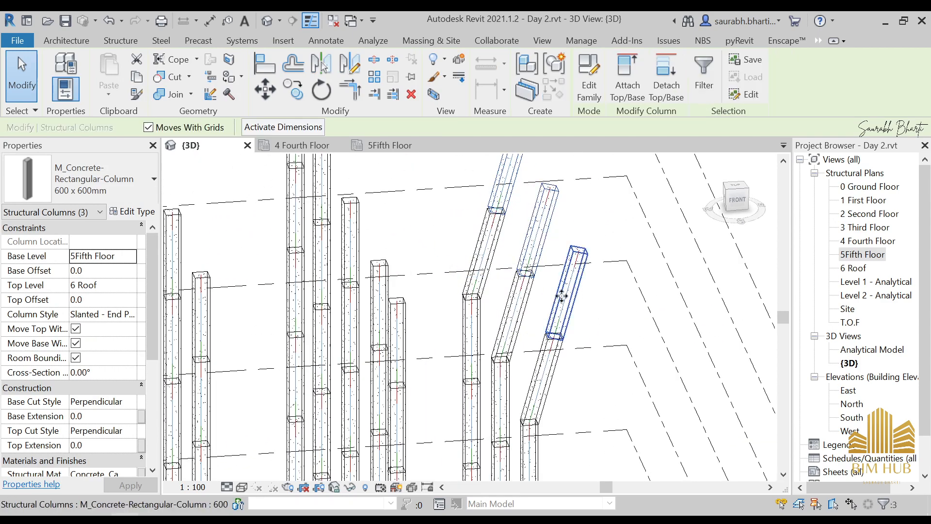
{"action": "scroll", "coordinate": [284, 339], "scroll_direction": "down", "scroll_amount": 2}
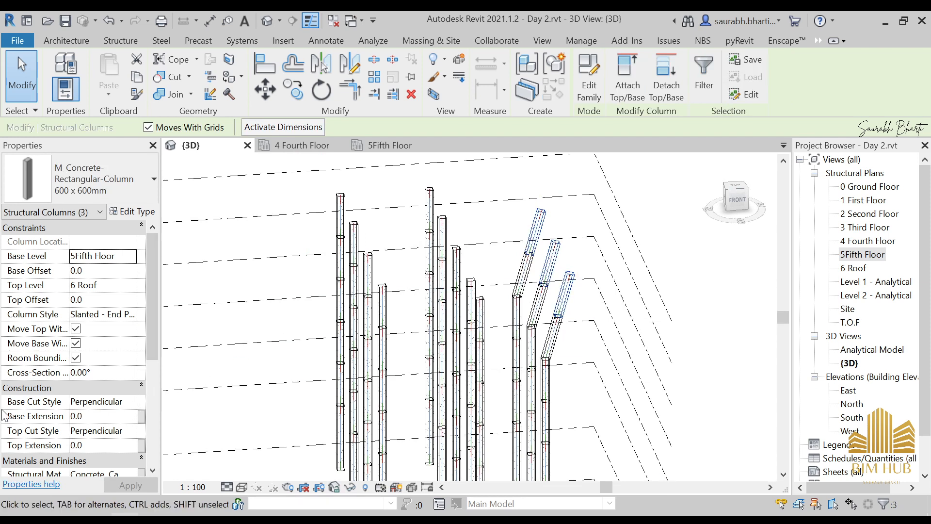
{"action": "left_click", "coordinate": [130, 403]}
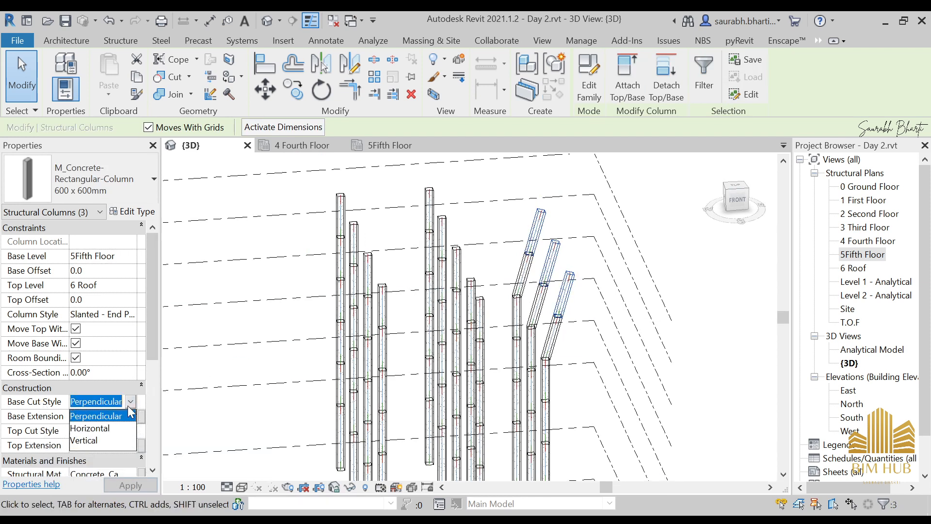
{"action": "left_click", "coordinate": [106, 430]}
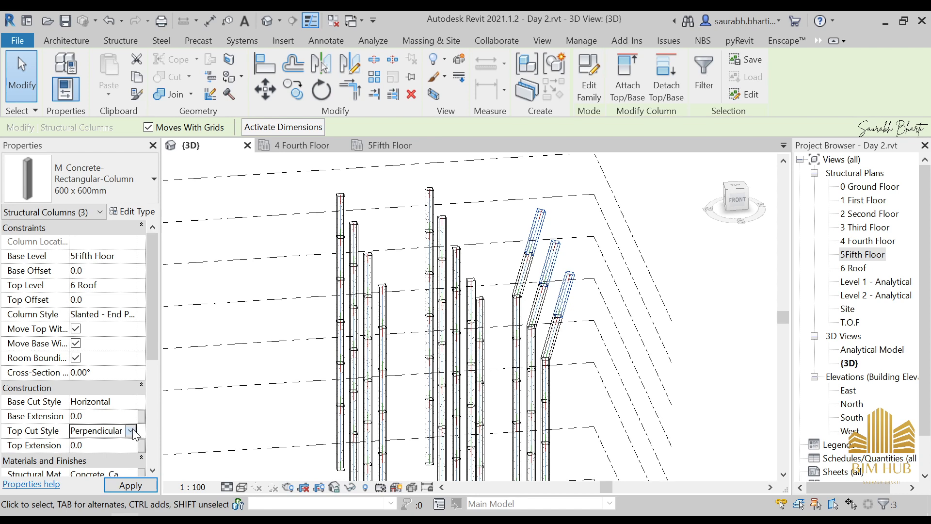
{"action": "left_click", "coordinate": [131, 431]}
{"action": "left_click", "coordinate": [707, 312]}
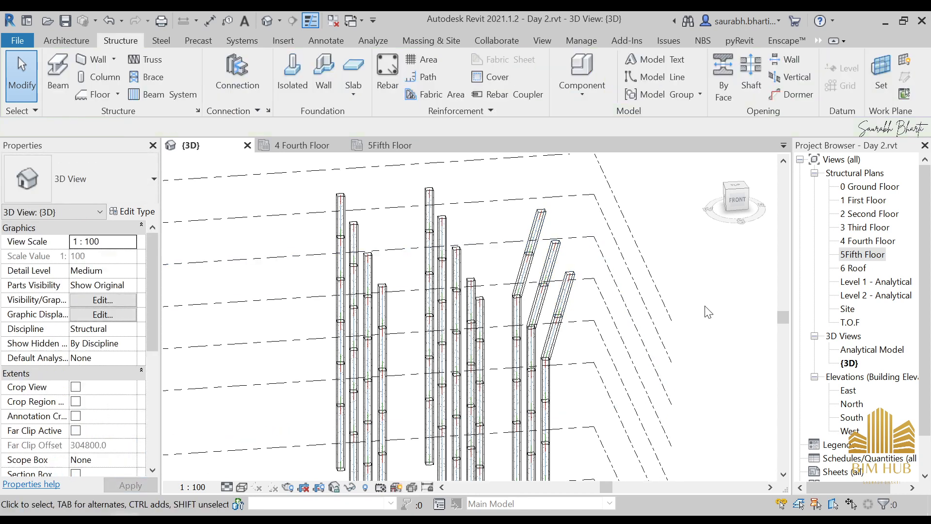
- Examine the complete column layout in 3D from the front and from several angles, including the slanted upper columns
{"action": "scroll", "coordinate": [584, 305], "scroll_direction": "down", "scroll_amount": 3}
{"action": "middle_click_drag", "start_coordinate": [595, 348], "coordinate": [582, 328], "text": "shift"}
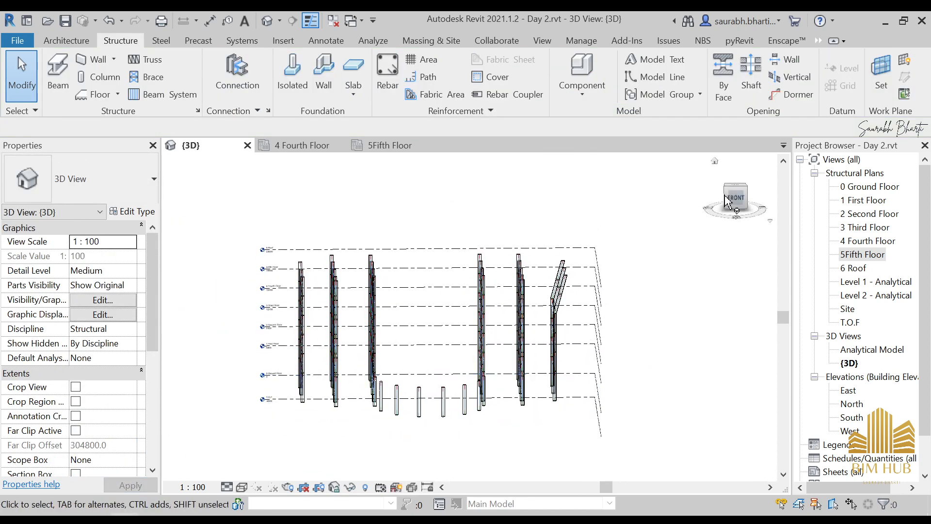
{"action": "left_click", "coordinate": [739, 199]}
{"action": "scroll", "coordinate": [451, 403], "scroll_direction": "up", "scroll_amount": 5}
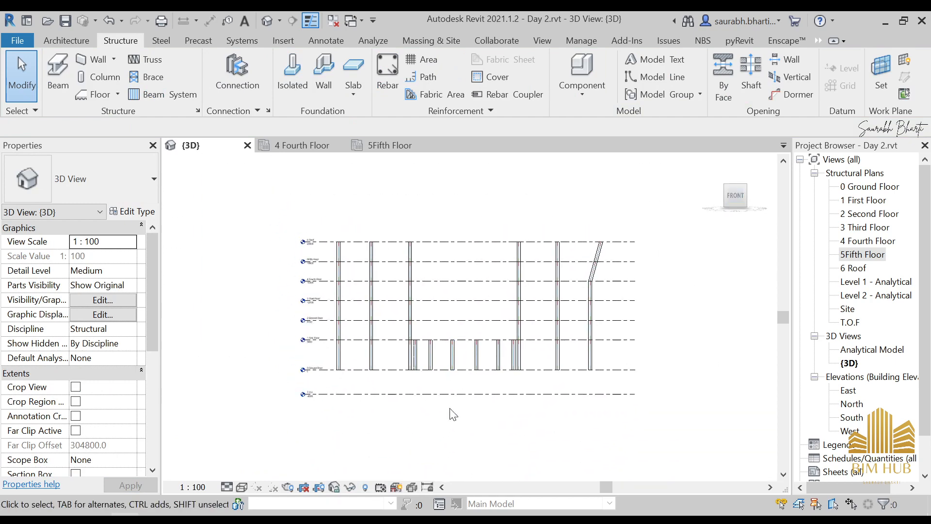
{"action": "scroll", "coordinate": [500, 281], "scroll_direction": "down", "scroll_amount": 4}
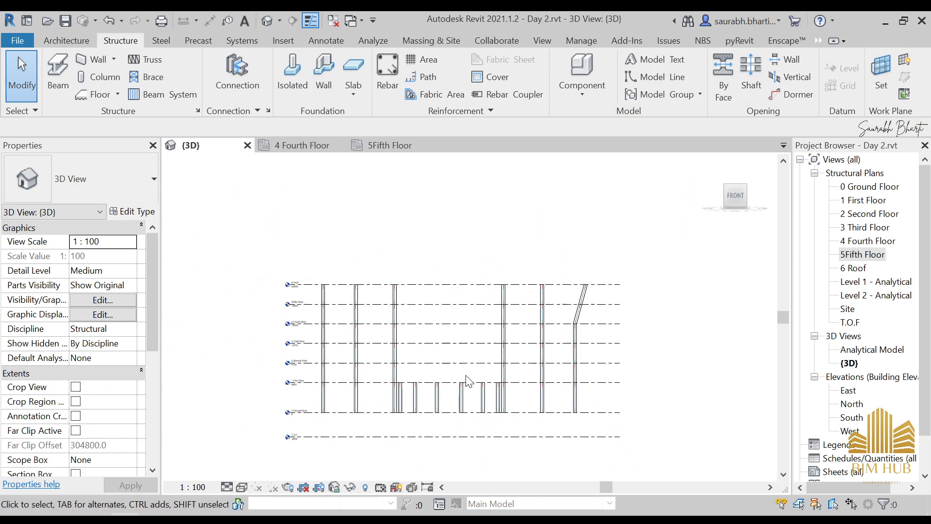
{"action": "middle_click_drag", "start_coordinate": [545, 272], "coordinate": [568, 371], "text": "shift"}
{"action": "scroll", "coordinate": [526, 241], "scroll_direction": "down", "scroll_amount": 3}
{"action": "middle_click_drag", "start_coordinate": [531, 293], "coordinate": [534, 311], "text": "shift"}
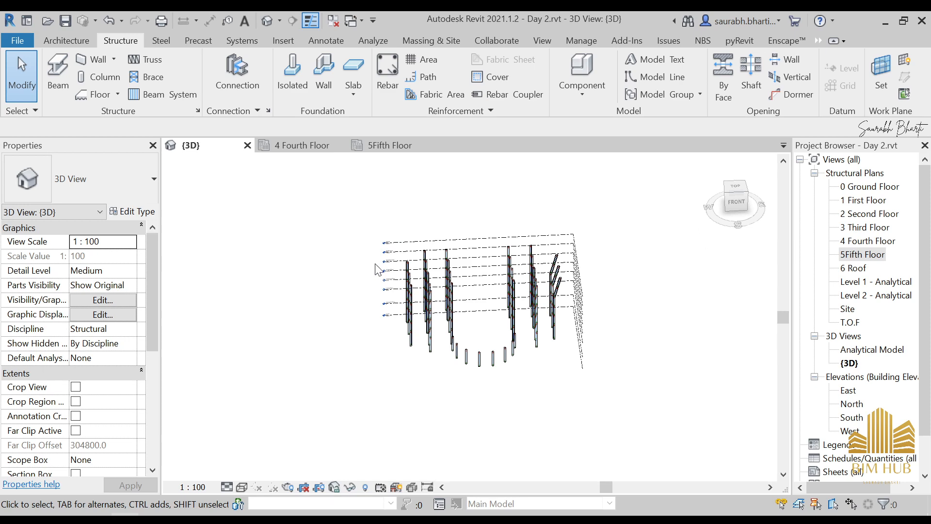
{"action": "middle_click_drag", "start_coordinate": [378, 269], "coordinate": [362, 339], "text": "shift"}
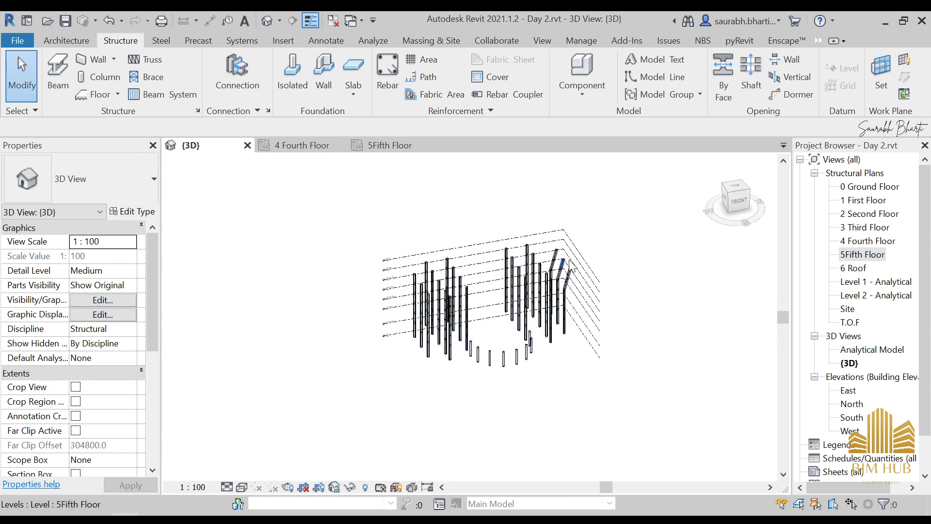
{"action": "middle_click_drag", "start_coordinate": [571, 265], "coordinate": [597, 252], "text": "shift"}
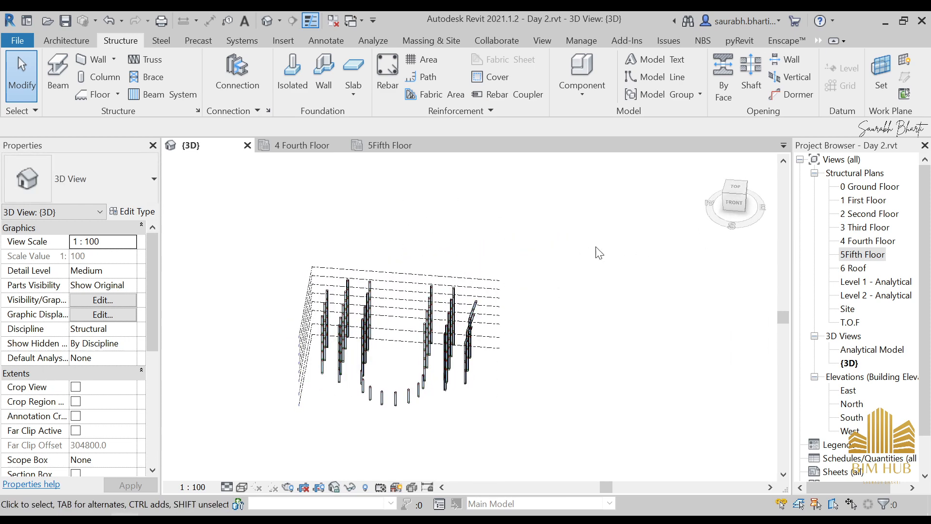
- In the ground floor plan, place a row of five free vertical 600 x 600mm columns with depth to T.O.F in the empty area outside the grids
{"action": "double_click", "coordinate": [873, 187]}
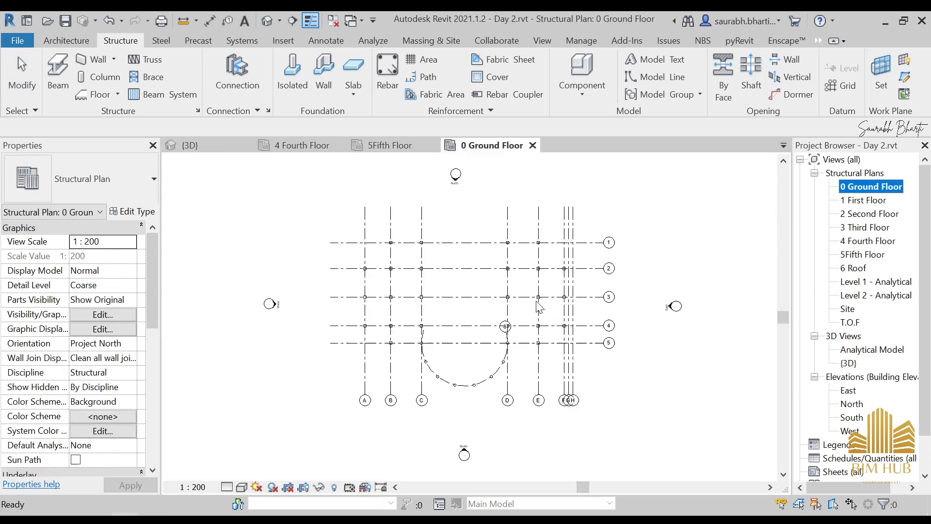
{"action": "scroll", "coordinate": [538, 307], "scroll_direction": "down", "scroll_amount": 2}
{"action": "middle_click_drag", "start_coordinate": [540, 307], "coordinate": [393, 323]}
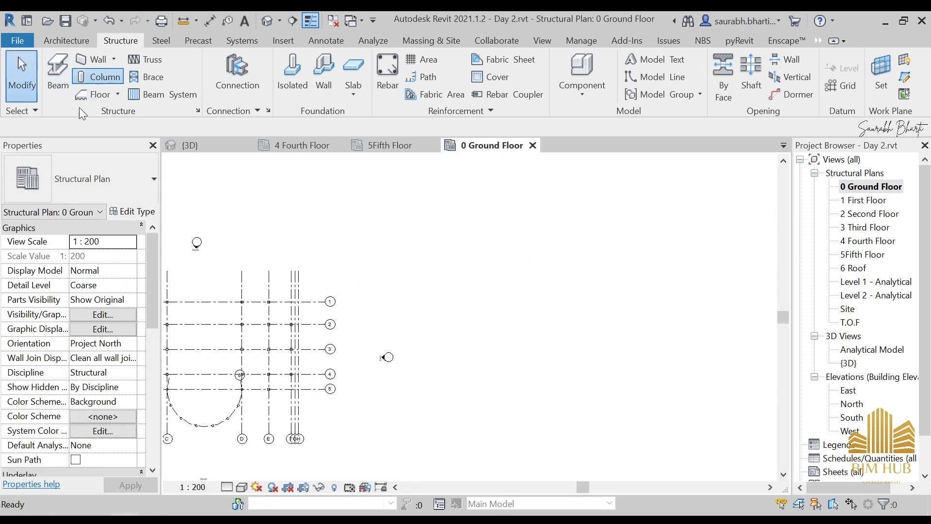
{"action": "left_click", "coordinate": [97, 76]}
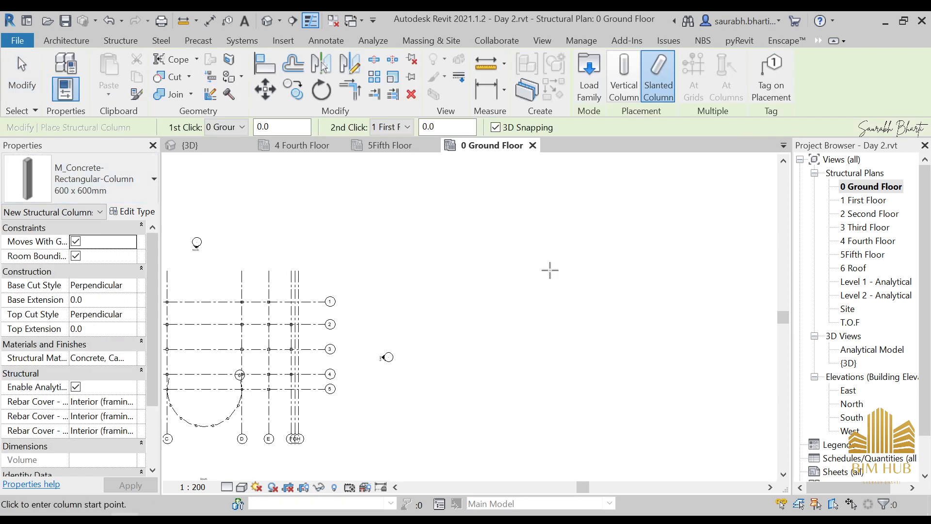
{"action": "scroll", "coordinate": [529, 270], "scroll_direction": "up", "scroll_amount": 2}
{"action": "left_click", "coordinate": [455, 262]}
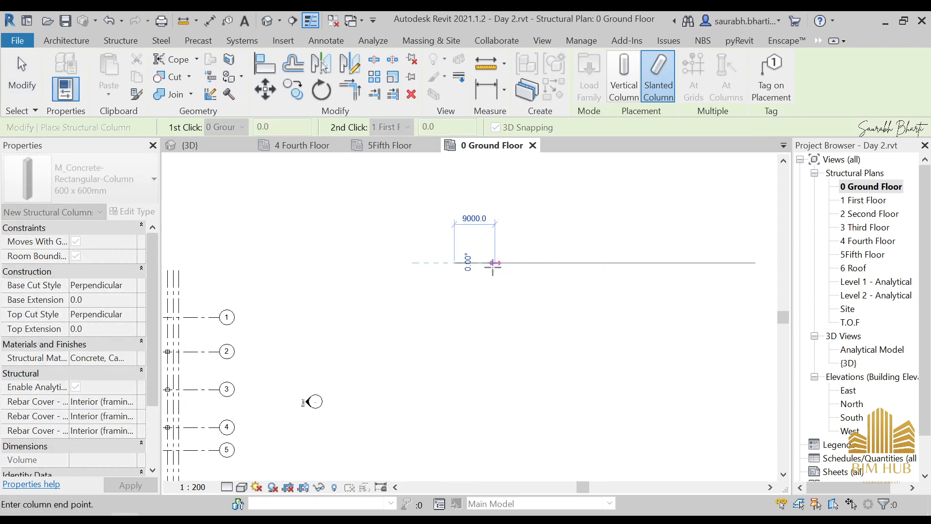
{"action": "left_click", "coordinate": [623, 80]}
{"action": "scroll", "coordinate": [485, 243], "scroll_direction": "up", "scroll_amount": 2}
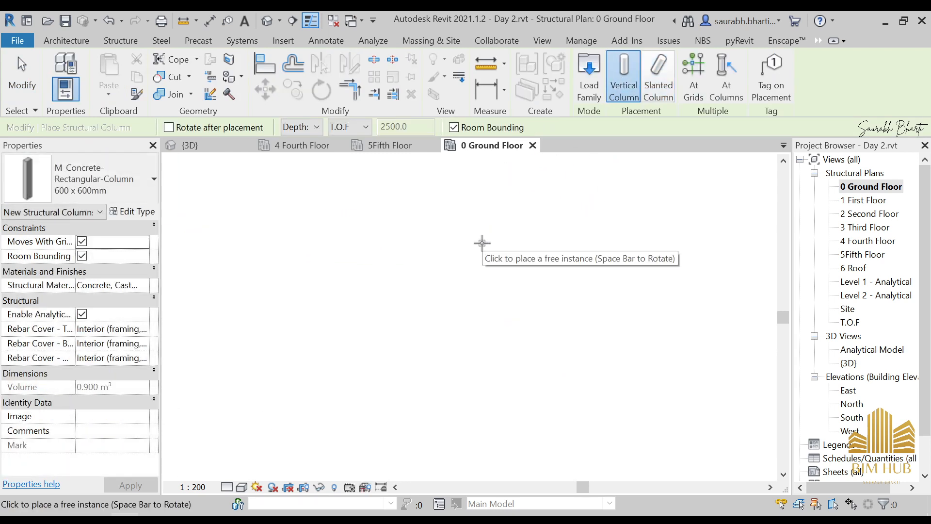
{"action": "left_click", "coordinate": [466, 246]}
{"action": "scroll", "coordinate": [489, 249], "scroll_direction": "up", "scroll_amount": 2}
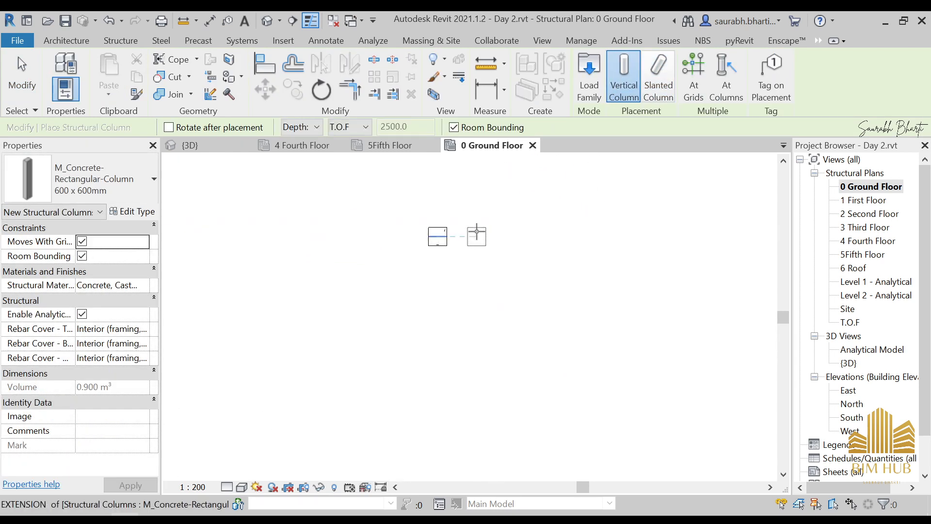
{"action": "left_click", "coordinate": [478, 237]}
{"action": "left_click", "coordinate": [533, 237]}
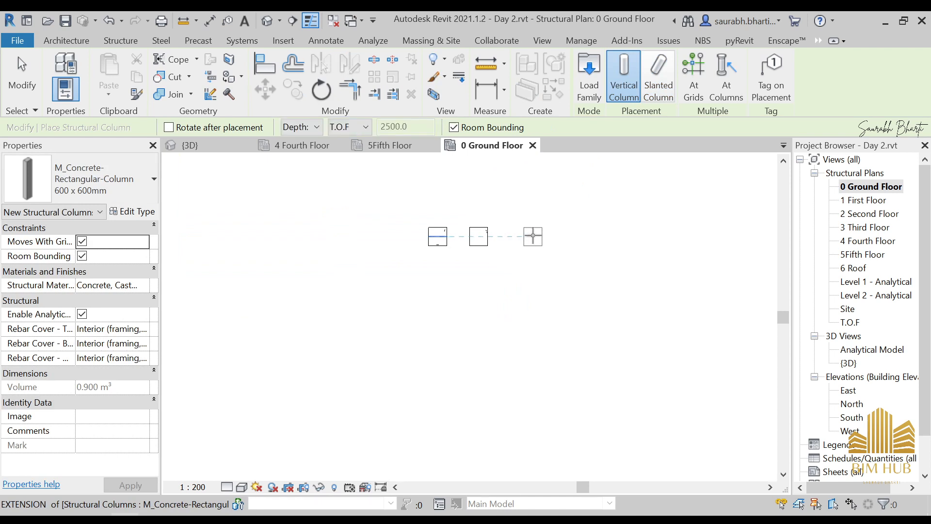
{"action": "left_click", "coordinate": [610, 237]}
{"action": "left_click", "coordinate": [679, 236]}
{"action": "key", "text": "Escape"}
{"action": "key", "text": "Escape"}
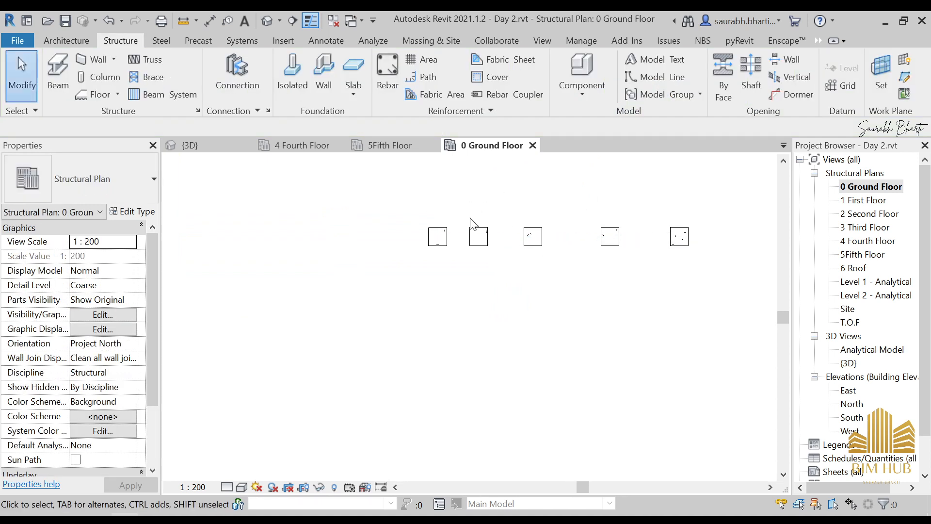
- Examine the row of five free columns in the ground floor plan, up close and relative to the grids
{"action": "middle_click_drag", "start_coordinate": [507, 262], "coordinate": [415, 271]}
{"action": "scroll", "coordinate": [407, 260], "scroll_direction": "up", "scroll_amount": 1}
{"action": "scroll", "coordinate": [359, 242], "scroll_direction": "down", "scroll_amount": 3}
{"action": "middle_click_drag", "start_coordinate": [306, 278], "coordinate": [488, 258]}
{"action": "scroll", "coordinate": [488, 258], "scroll_direction": "down", "scroll_amount": 2}
{"action": "scroll", "coordinate": [364, 310], "scroll_direction": "down", "scroll_amount": 1}
{"action": "middle_click_drag", "start_coordinate": [420, 304], "coordinate": [575, 279]}
{"action": "scroll", "coordinate": [574, 237], "scroll_direction": "up", "scroll_amount": 4}
{"action": "middle_click_drag", "start_coordinate": [562, 249], "coordinate": [645, 240]}
{"action": "scroll", "coordinate": [613, 273], "scroll_direction": "down", "scroll_amount": 2}
{"action": "middle_click_drag", "start_coordinate": [614, 272], "coordinate": [683, 232]}
{"action": "left_click_drag", "start_coordinate": [762, 193], "coordinate": [700, 224]}
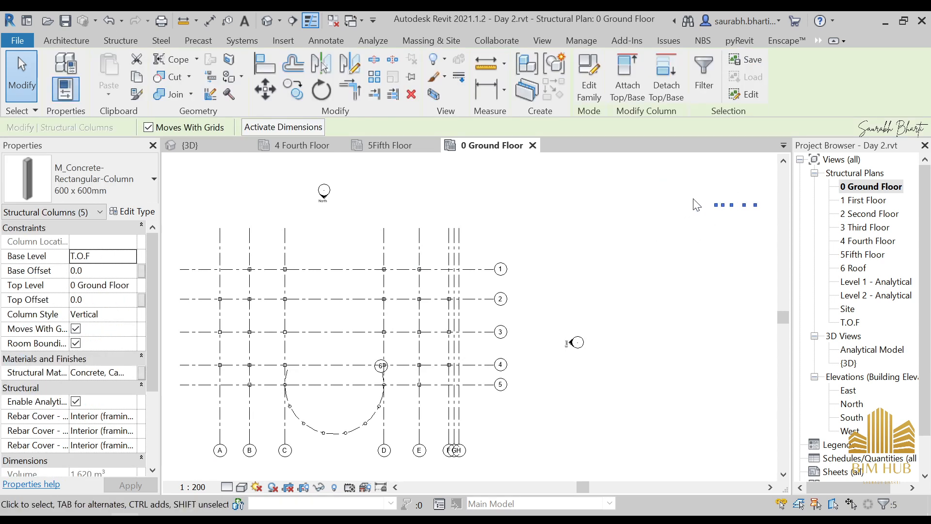
{"action": "left_click_drag", "start_coordinate": [704, 184], "coordinate": [776, 242]}
{"action": "scroll", "coordinate": [721, 225], "scroll_direction": "up", "scroll_amount": 1}
{"action": "middle_click_drag", "start_coordinate": [724, 227], "coordinate": [550, 339]}
{"action": "scroll", "coordinate": [665, 266], "scroll_direction": "up", "scroll_amount": 2}
{"action": "scroll", "coordinate": [516, 306], "scroll_direction": "up", "scroll_amount": 2}
{"action": "middle_click_drag", "start_coordinate": [518, 304], "coordinate": [489, 339]}
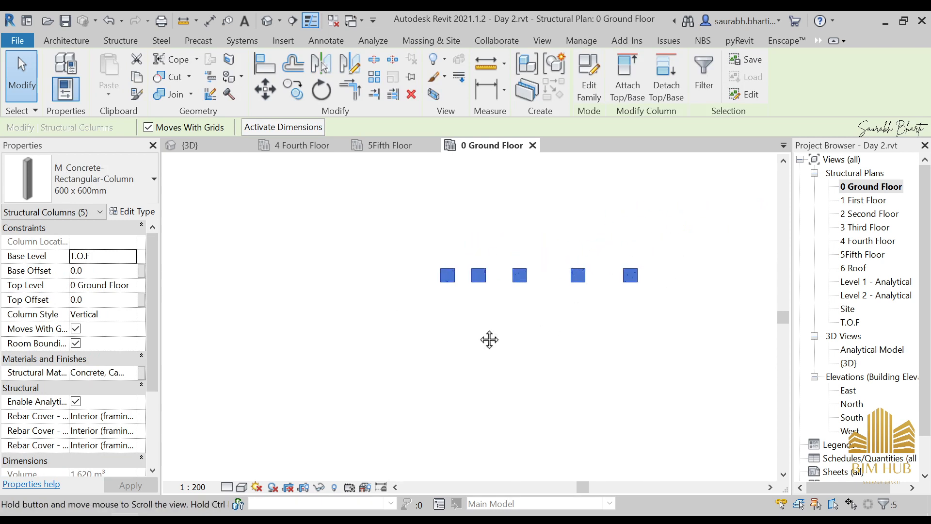
{"action": "left_click", "coordinate": [405, 320]}
{"action": "scroll", "coordinate": [430, 274], "scroll_direction": "up", "scroll_amount": 2}
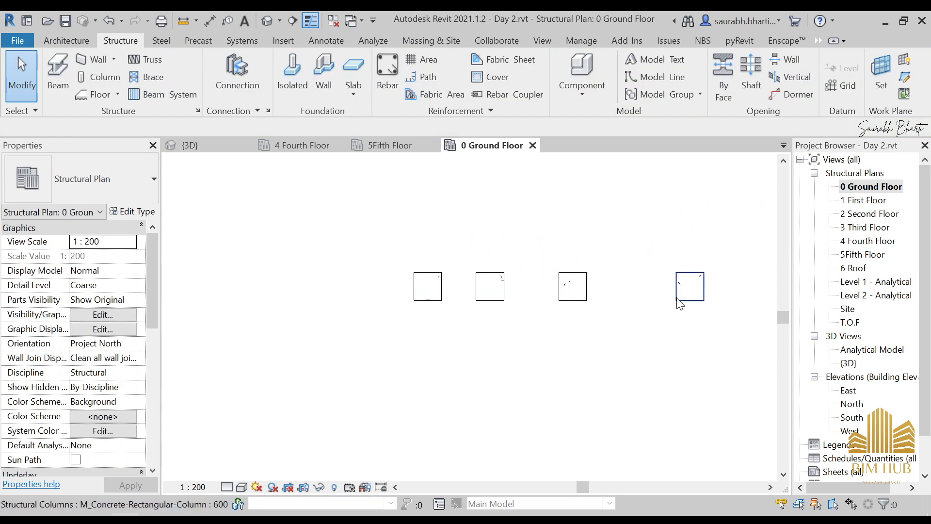
{"action": "middle_click_drag", "start_coordinate": [679, 303], "coordinate": [489, 304]}
{"action": "middle_click_drag", "start_coordinate": [353, 313], "coordinate": [418, 316]}
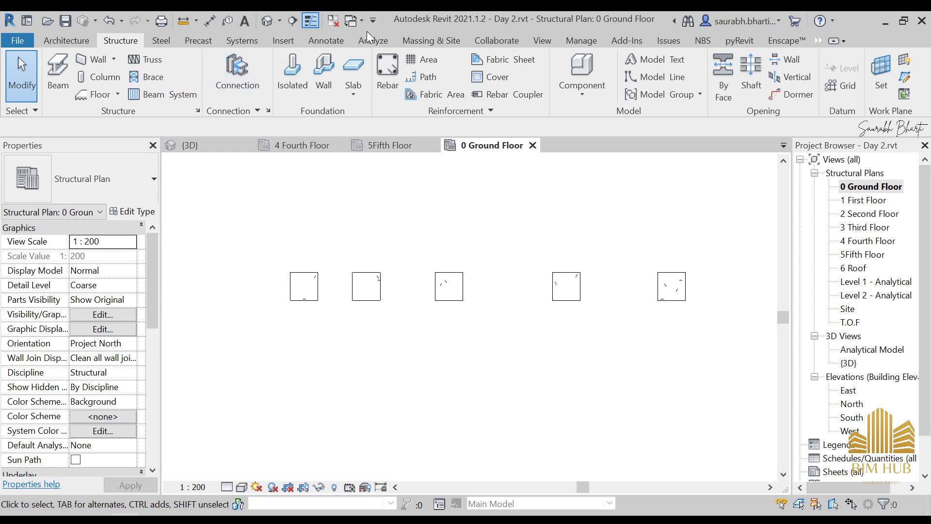
{"action": "left_click", "coordinate": [330, 40]}
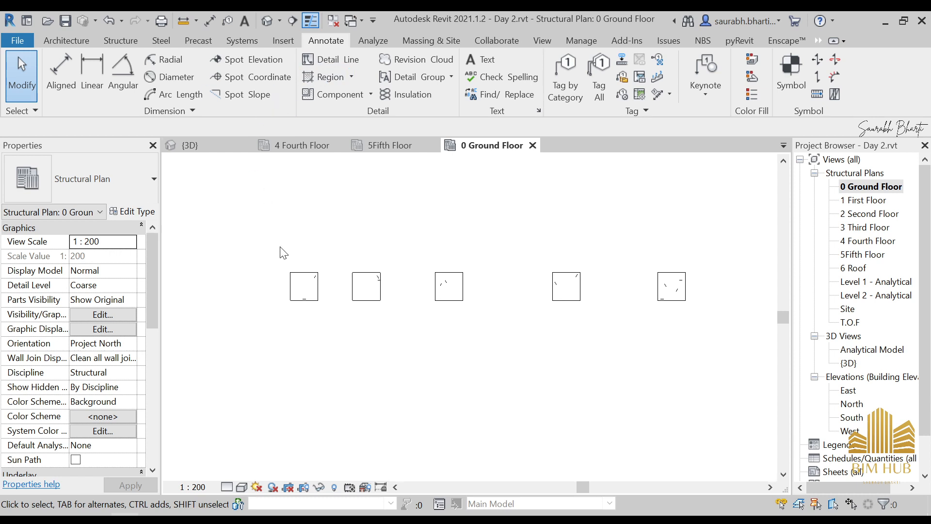
{"action": "key", "text": "d"}
{"action": "key", "text": "i"}
{"action": "key", "text": "Escape"}
{"action": "key", "text": "Escape"}
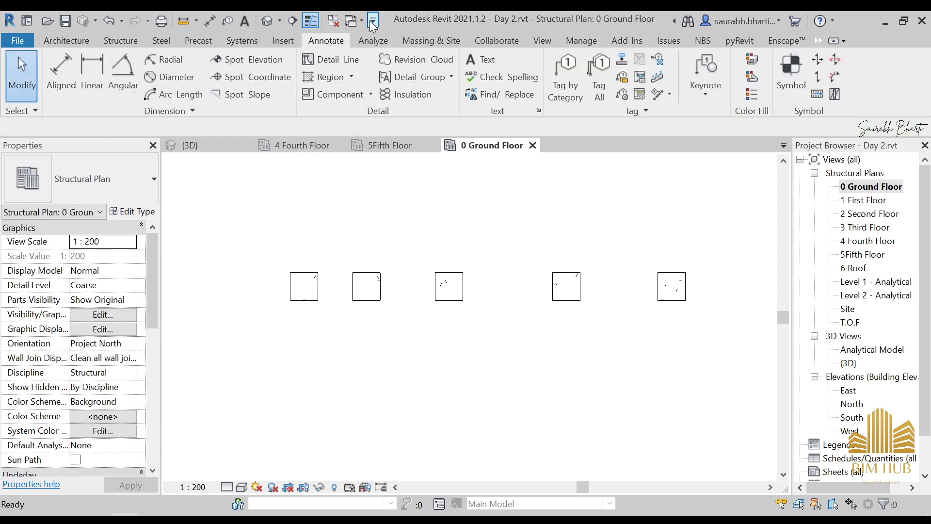
- Add a continuous aligned dimension string through the centres of the five free columns, placed above the row
{"action": "left_click", "coordinate": [60, 65]}
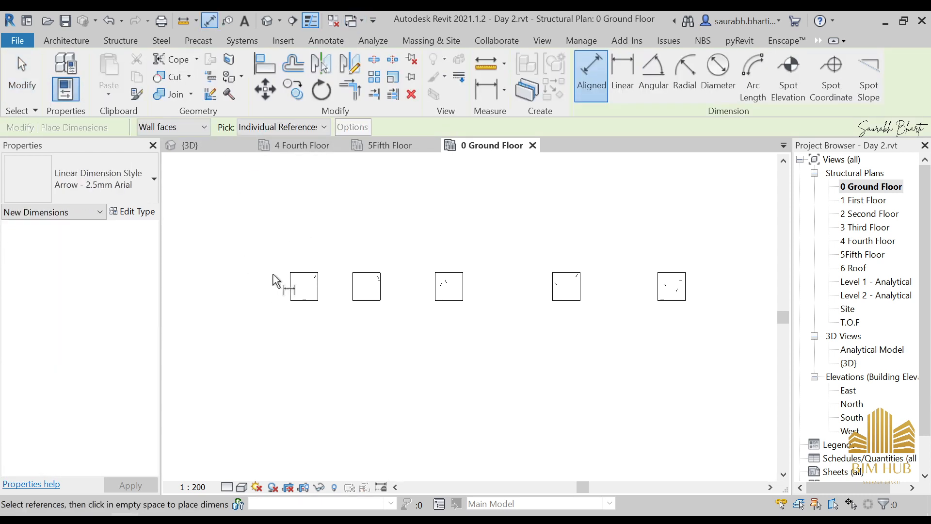
{"action": "scroll", "coordinate": [279, 275], "scroll_direction": "up", "scroll_amount": 2}
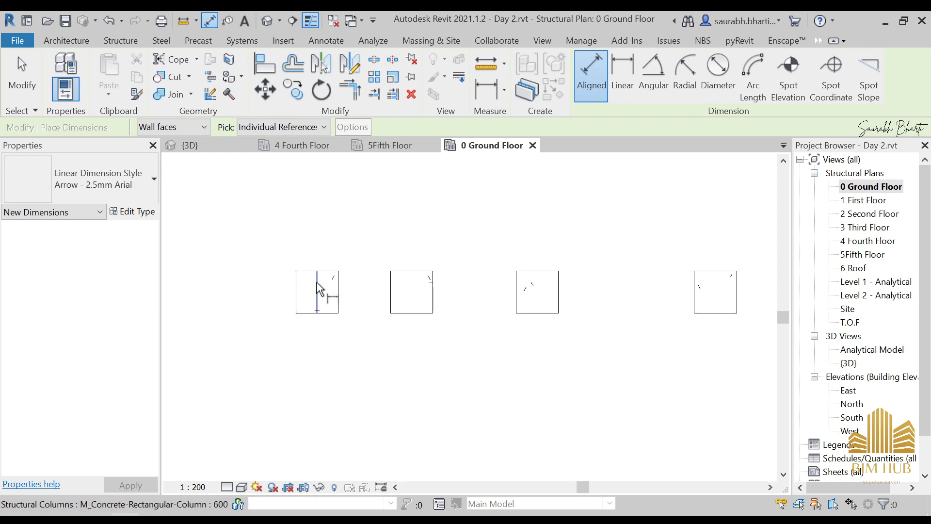
{"action": "left_click", "coordinate": [317, 291]}
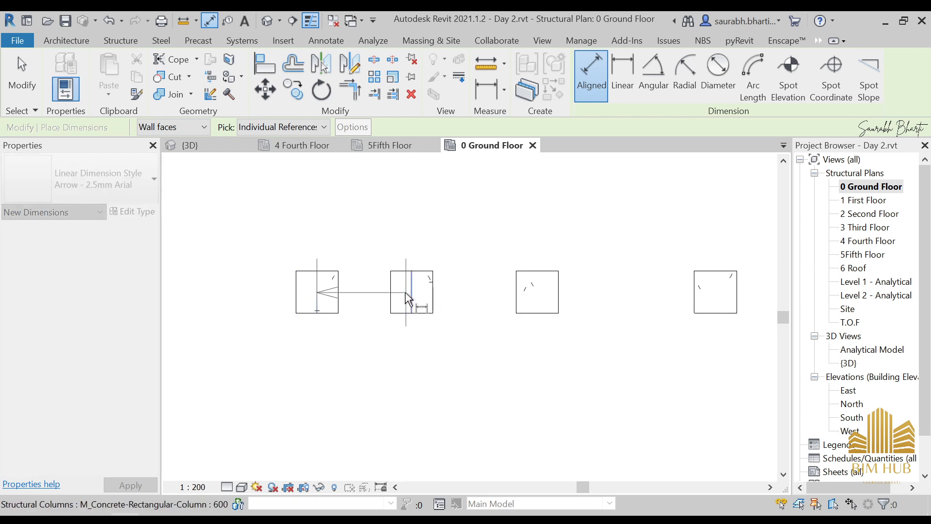
{"action": "left_click", "coordinate": [411, 294]}
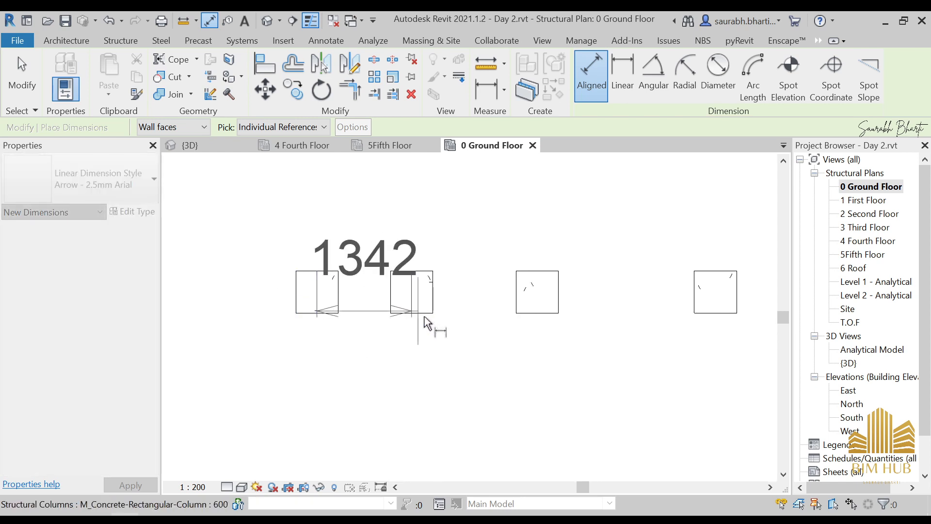
{"action": "left_click", "coordinate": [538, 305]}
{"action": "middle_click_drag", "start_coordinate": [695, 304], "coordinate": [528, 316]}
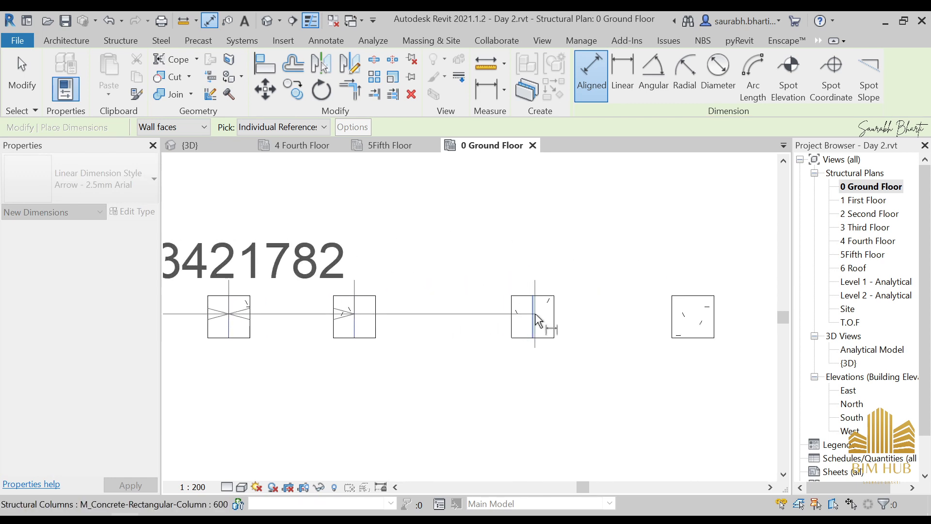
{"action": "left_click", "coordinate": [536, 317]}
{"action": "left_click", "coordinate": [702, 316]}
{"action": "scroll", "coordinate": [651, 333], "scroll_direction": "down", "scroll_amount": 3}
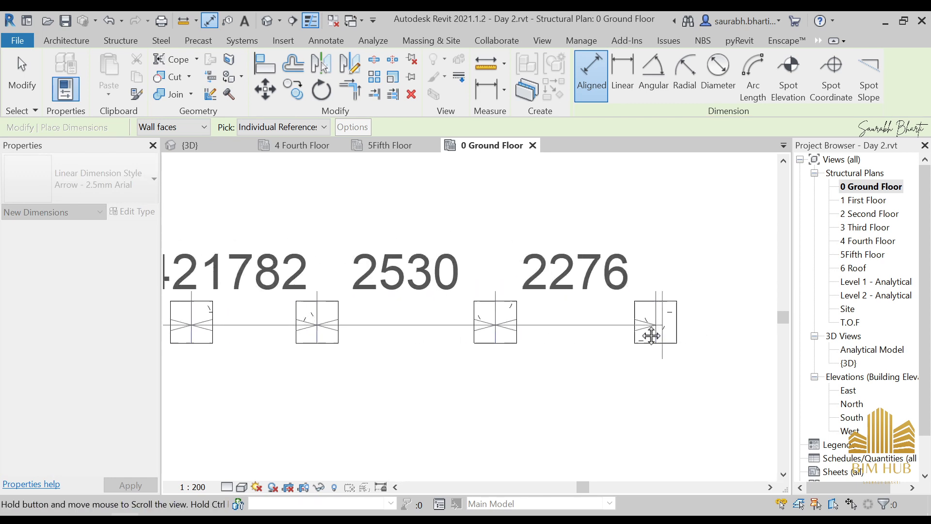
{"action": "left_click", "coordinate": [600, 248]}
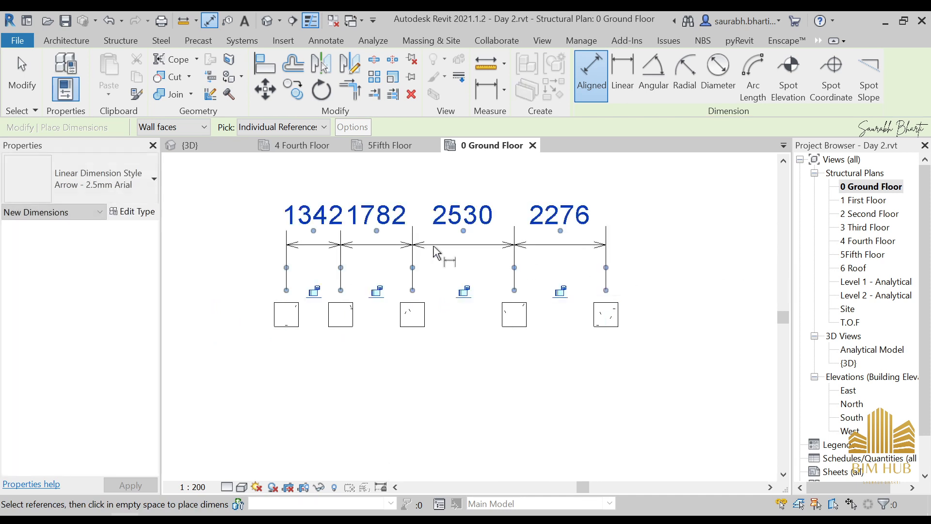
{"action": "scroll", "coordinate": [572, 281], "scroll_direction": "down", "scroll_amount": 3}
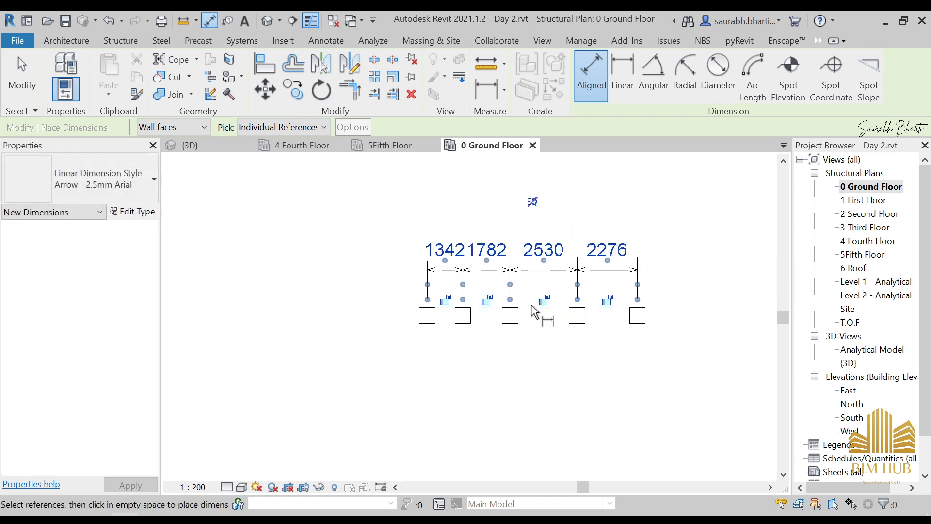
{"action": "key", "text": "Escape"}
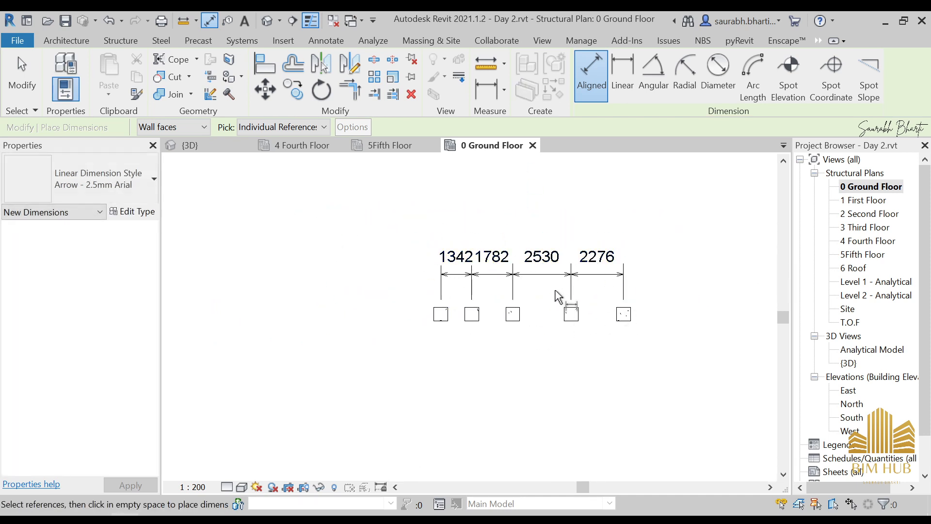
{"action": "key", "text": "Escape"}
- Apply the EQ constraint to the dimension string so the five free columns are equally spaced
{"action": "scroll", "coordinate": [548, 275], "scroll_direction": "up", "scroll_amount": 2}
{"action": "left_click", "coordinate": [527, 274]}
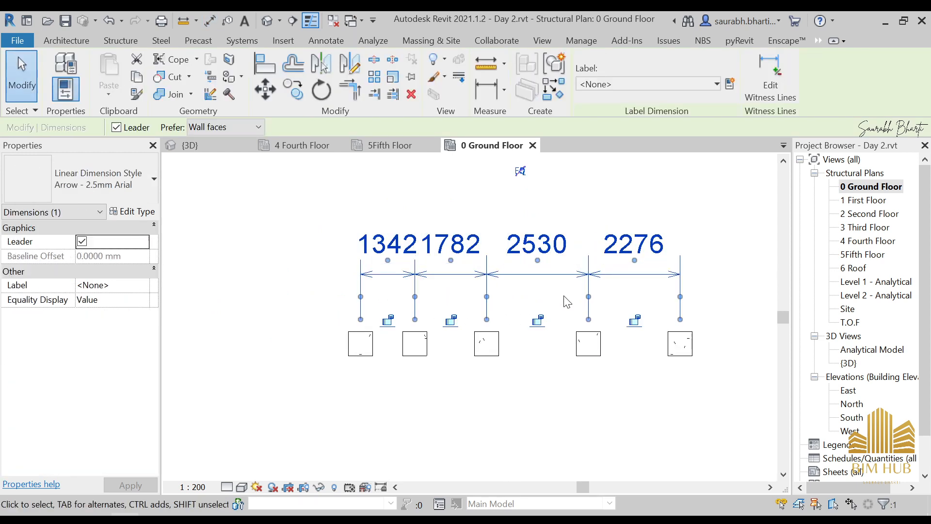
{"action": "left_click", "coordinate": [520, 172]}
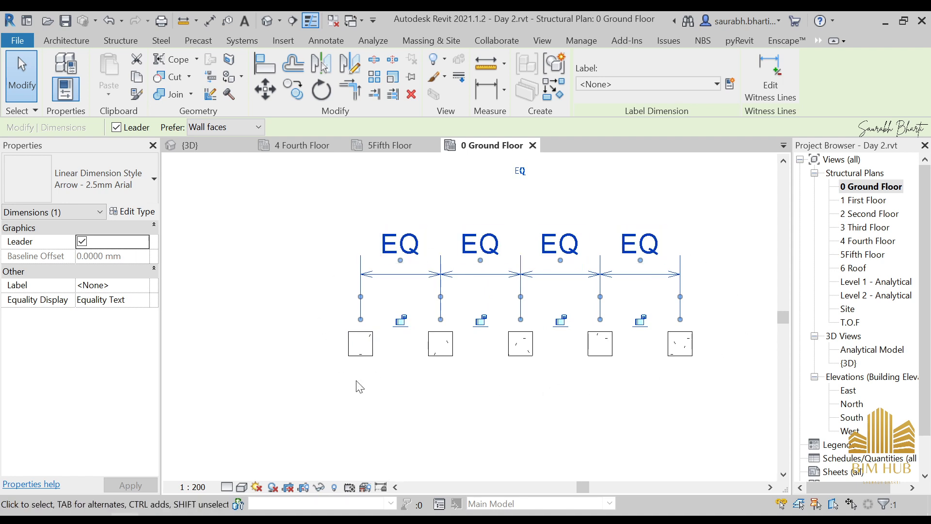
{"action": "left_click", "coordinate": [561, 404]}
{"action": "left_click_drag", "start_coordinate": [721, 315], "coordinate": [381, 394]}
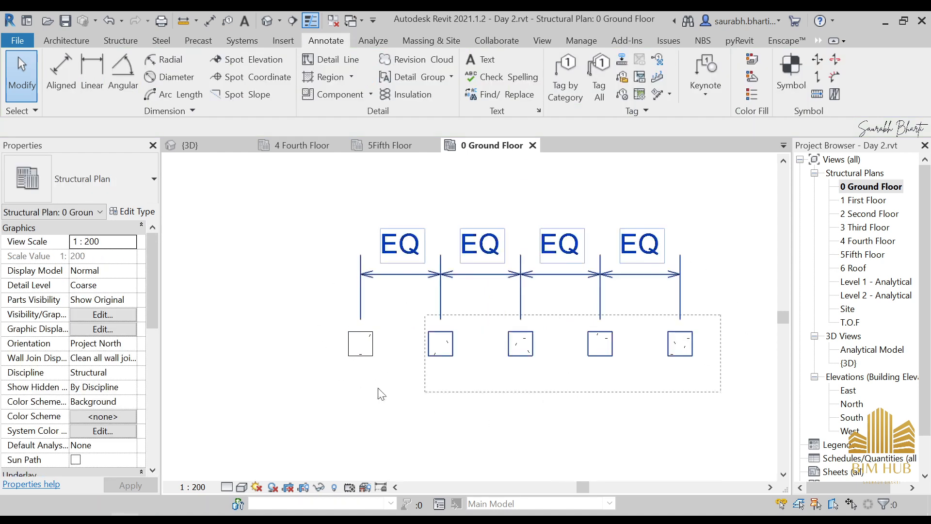
{"action": "left_click_drag", "start_coordinate": [256, 385], "coordinate": [256, 386]}
{"action": "left_click", "coordinate": [481, 402]}
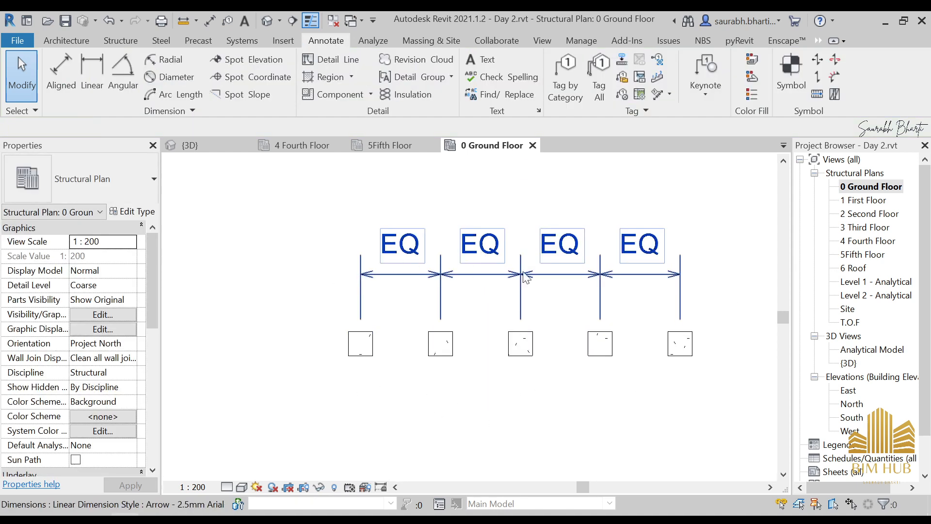
- Set the Equality Display of the column dimension string to Value
{"action": "left_click", "coordinate": [582, 280]}
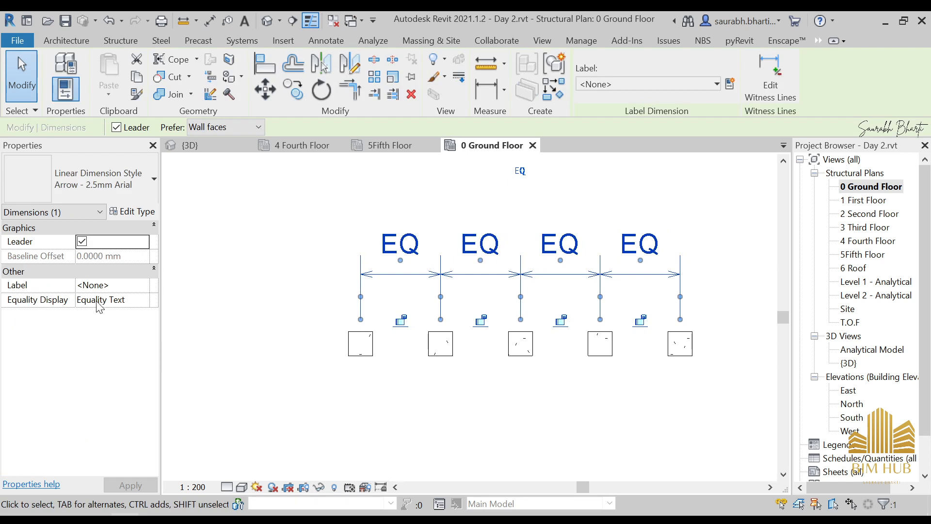
{"action": "left_click", "coordinate": [144, 300]}
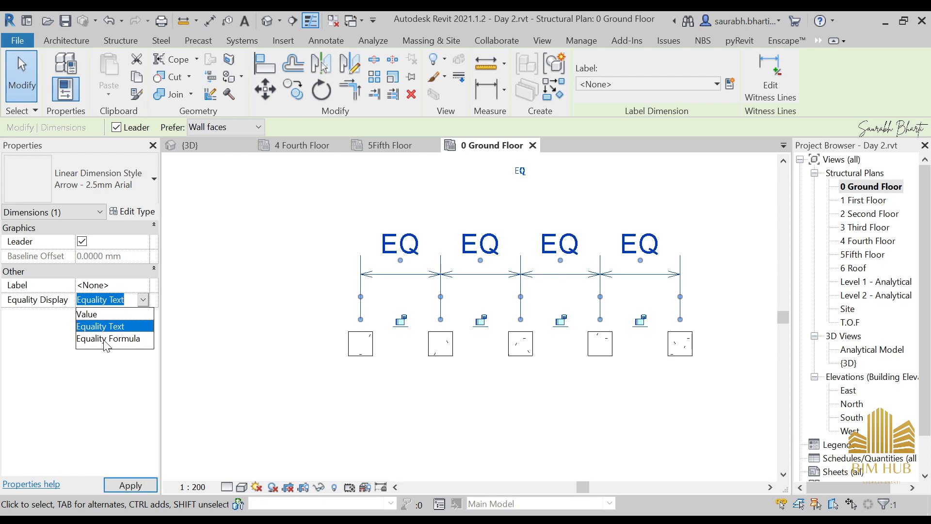
{"action": "left_click", "coordinate": [89, 315]}
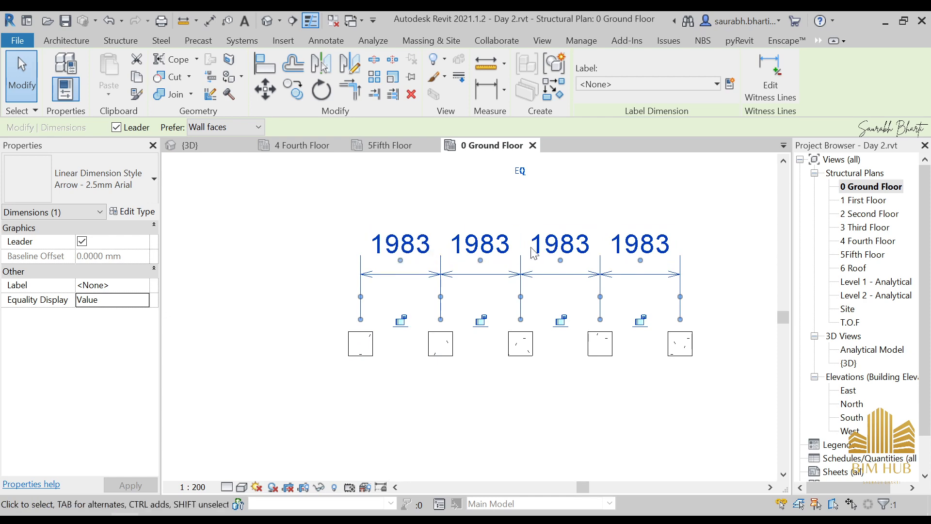
{"action": "left_click", "coordinate": [715, 258]}
{"action": "middle_click_drag", "start_coordinate": [724, 296], "coordinate": [698, 294]}
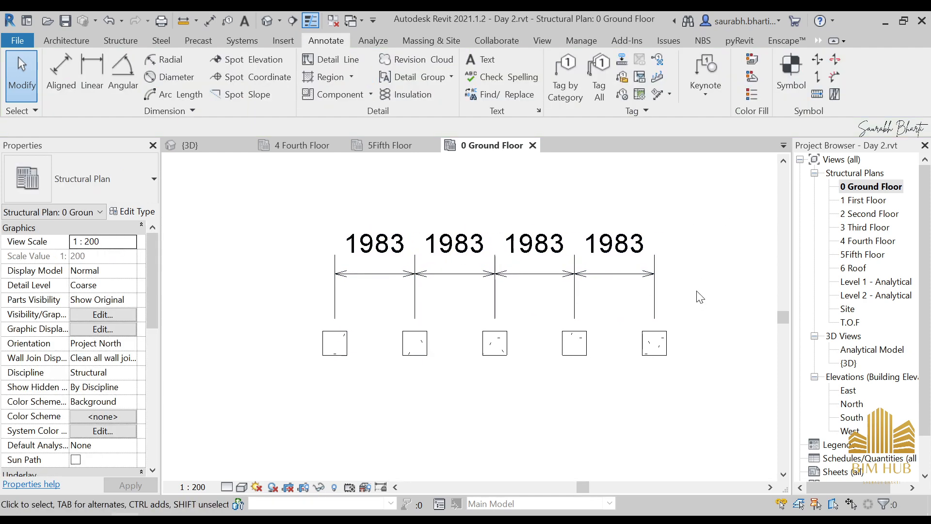
- Delete the column dimension string and leave the five columns constrained to equal spacing
{"action": "left_click", "coordinate": [621, 272]}
{"action": "key", "text": "Delete"}
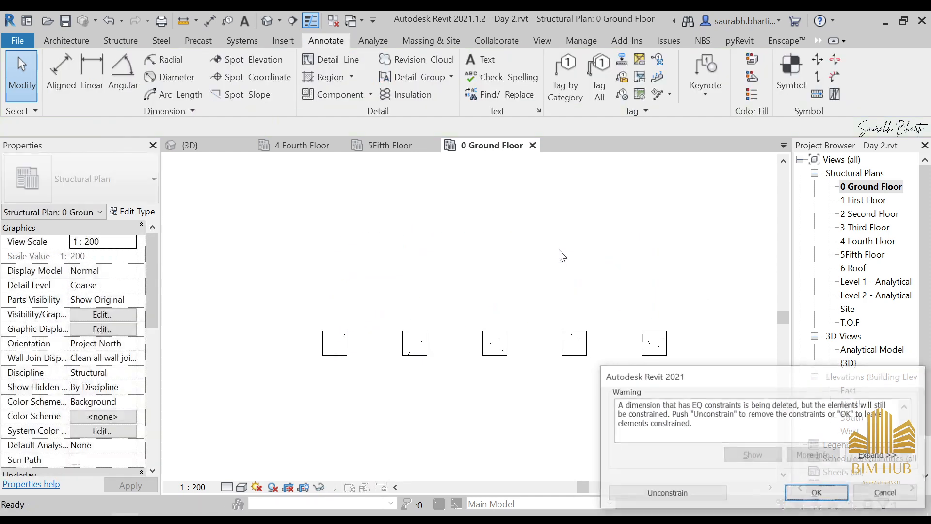
{"action": "left_click_drag", "start_coordinate": [617, 405], "coordinate": [818, 414]}
{"action": "left_click_drag", "start_coordinate": [696, 405], "coordinate": [877, 414]}
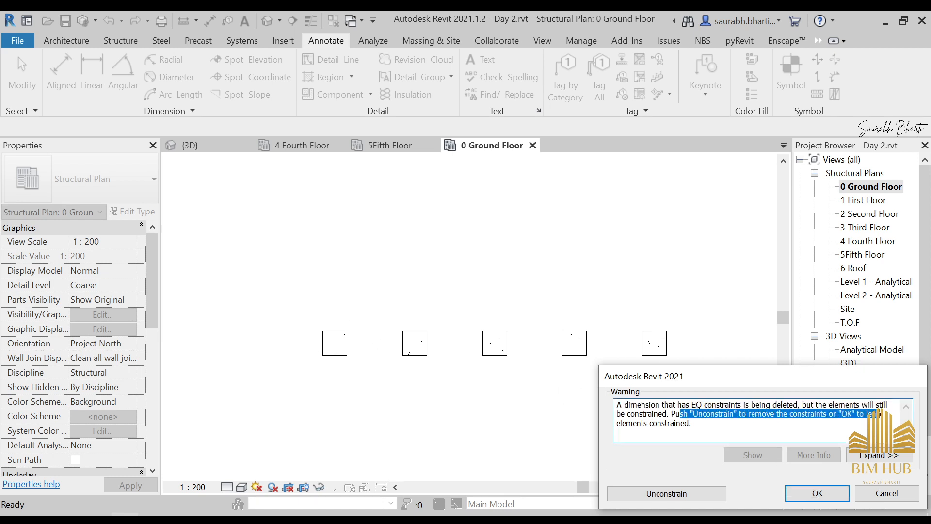
{"action": "left_click_drag", "start_coordinate": [637, 405], "coordinate": [796, 414]}
{"action": "left_click", "coordinate": [691, 423]}
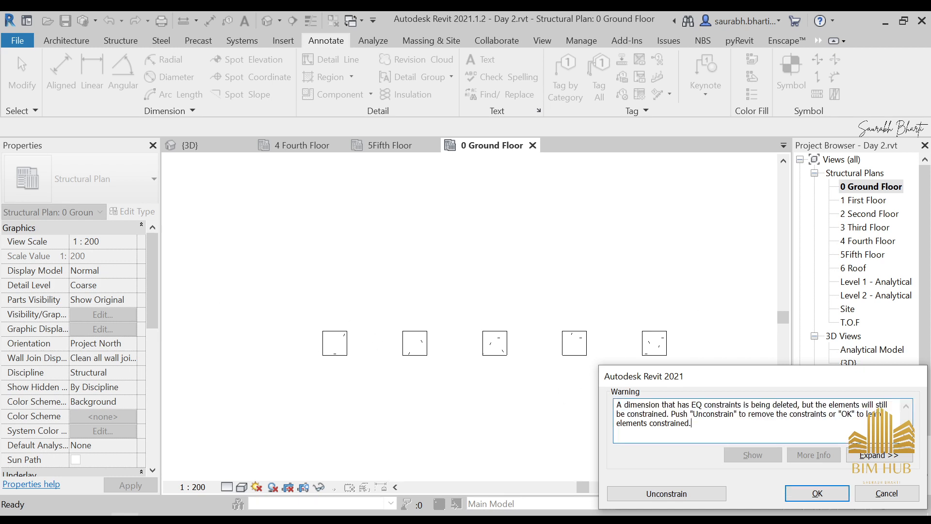
{"action": "left_click_drag", "start_coordinate": [691, 423], "coordinate": [644, 423]}
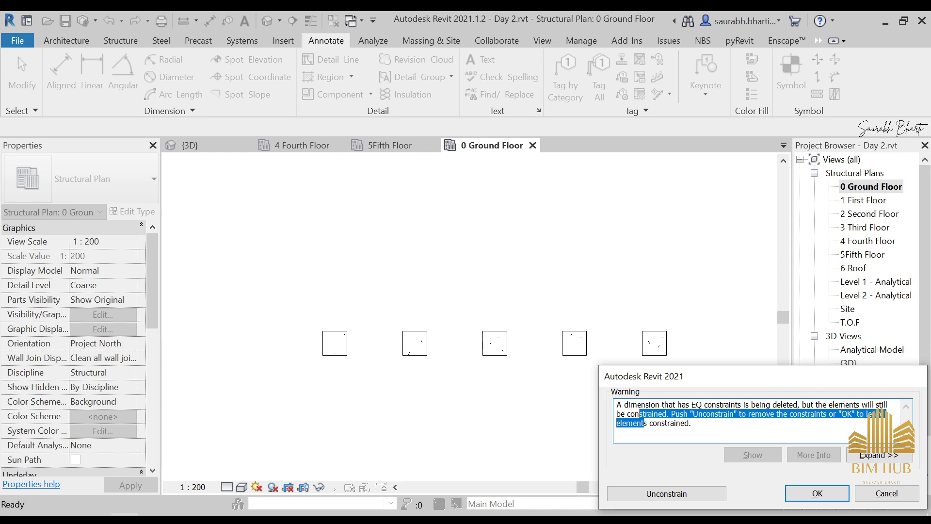
{"action": "left_click", "coordinate": [692, 423]}
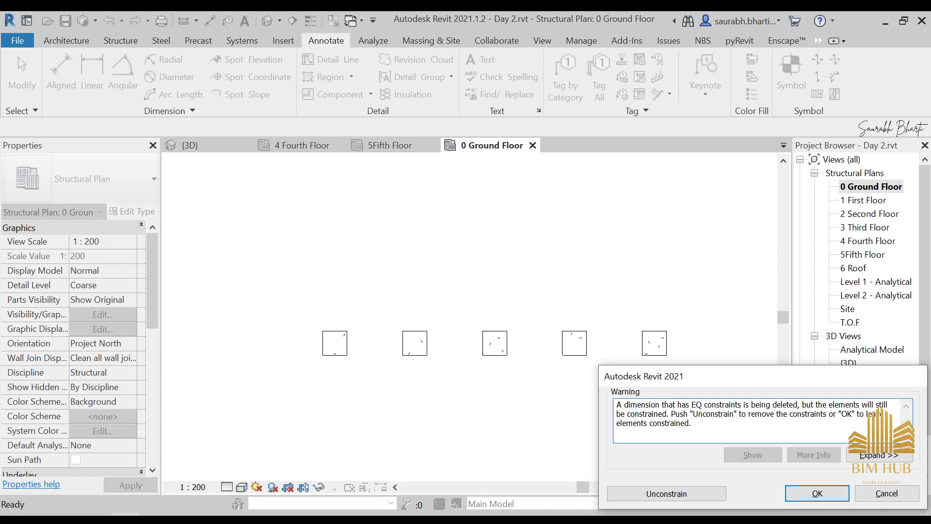
{"action": "left_click_drag", "start_coordinate": [616, 405], "coordinate": [751, 405]}
{"action": "left_click", "coordinate": [669, 405]}
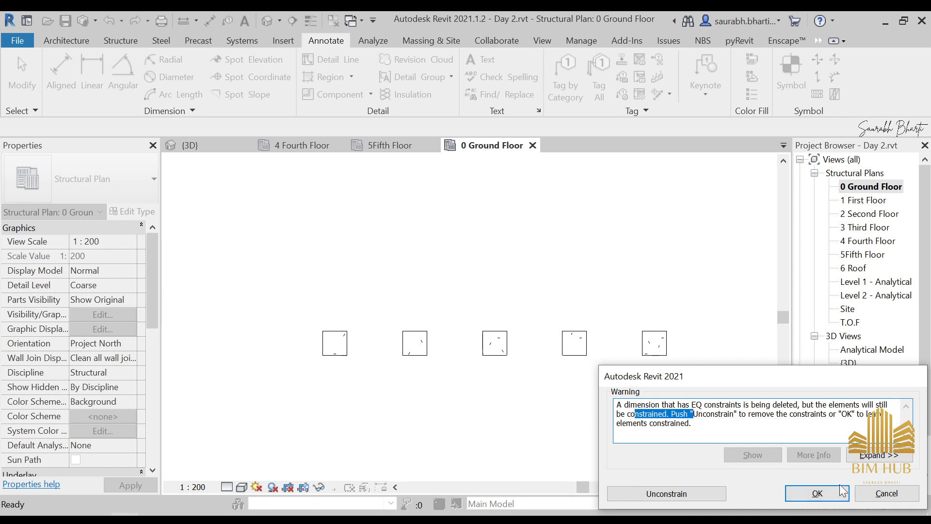
{"action": "left_click", "coordinate": [819, 500]}
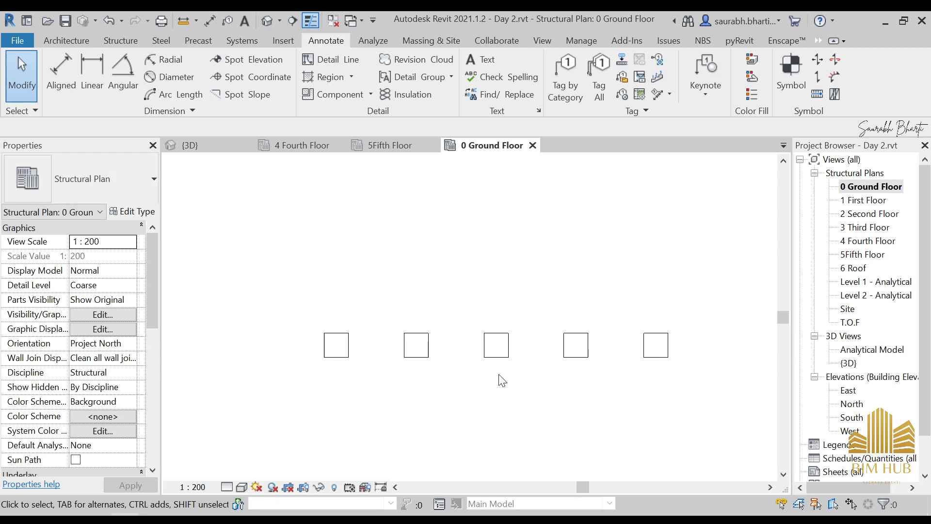
- Select the free columns one after another to inspect their remaining equality constraint
{"action": "left_click", "coordinate": [342, 347]}
{"action": "left_click", "coordinate": [438, 362]}
{"action": "left_click", "coordinate": [417, 347]}
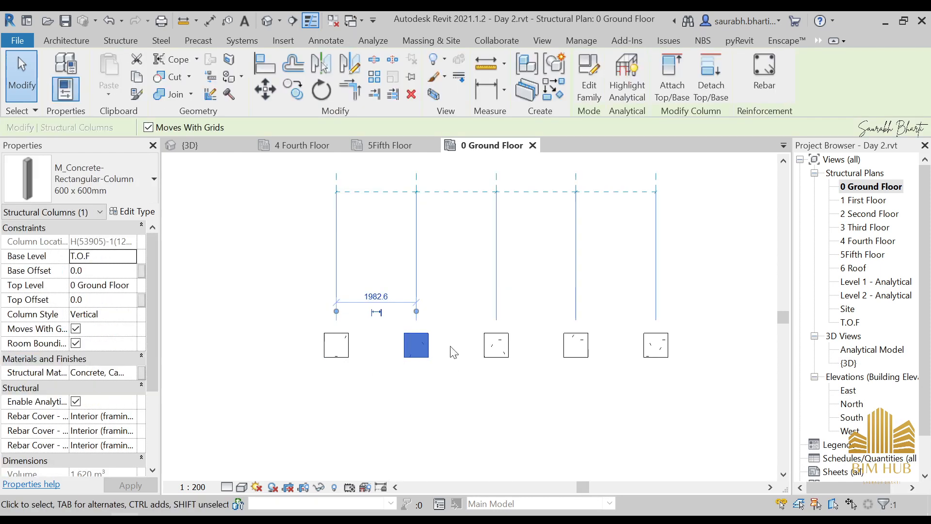
{"action": "left_click", "coordinate": [492, 347]}
{"action": "left_click", "coordinate": [586, 348]}
{"action": "left_click", "coordinate": [658, 349]}
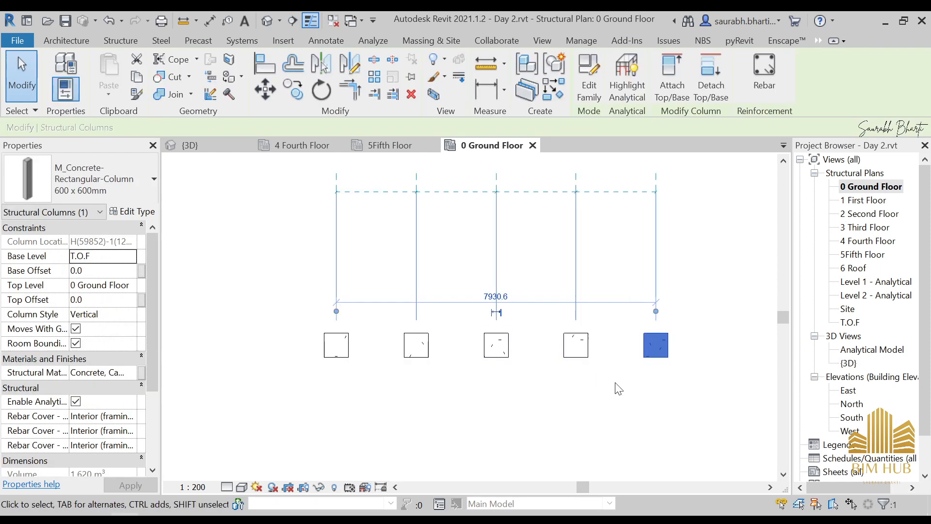
{"action": "left_click", "coordinate": [598, 387]}
{"action": "middle_click_drag", "start_coordinate": [479, 418], "coordinate": [475, 366]}
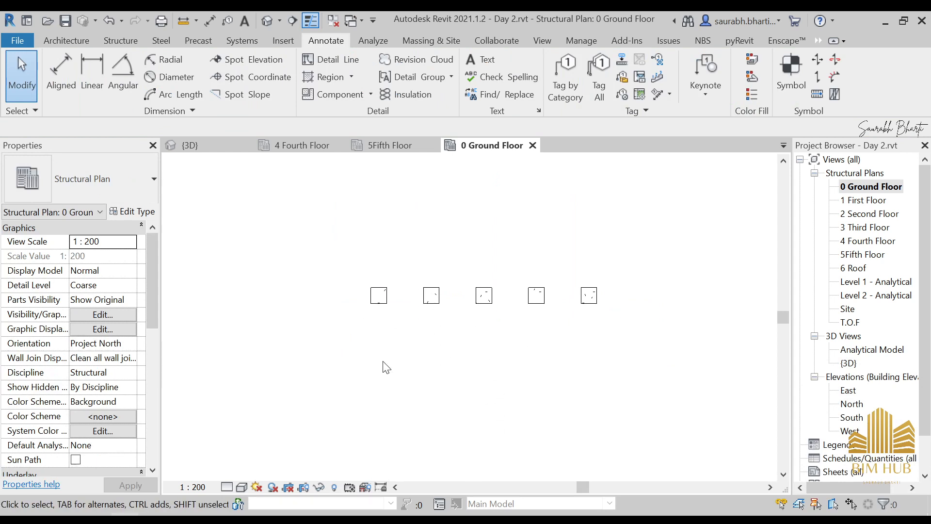
- Turn on Reveal Constraints in the ground floor plan to inspect the constraint on the five free columns
{"action": "left_click", "coordinate": [381, 487]}
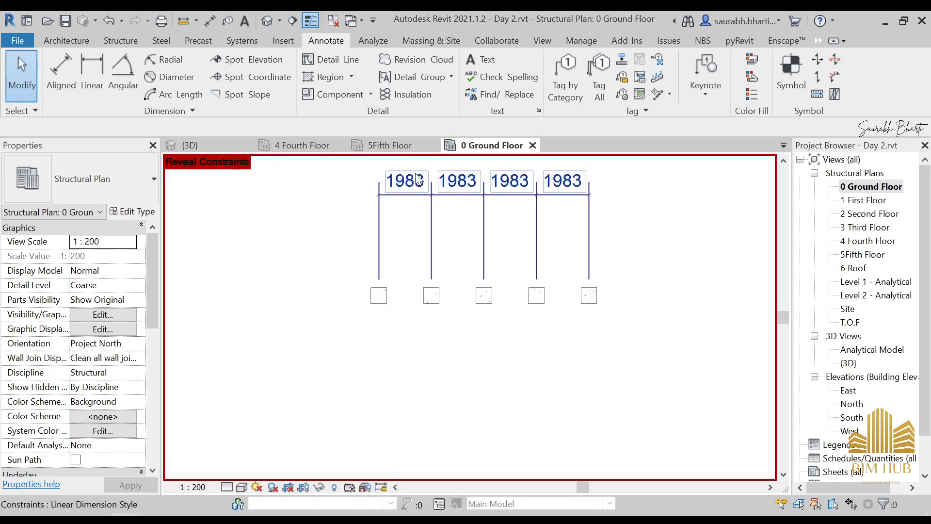
{"action": "middle_click_drag", "start_coordinate": [479, 273], "coordinate": [552, 341]}
{"action": "scroll", "coordinate": [543, 296], "scroll_direction": "down", "scroll_amount": 3}
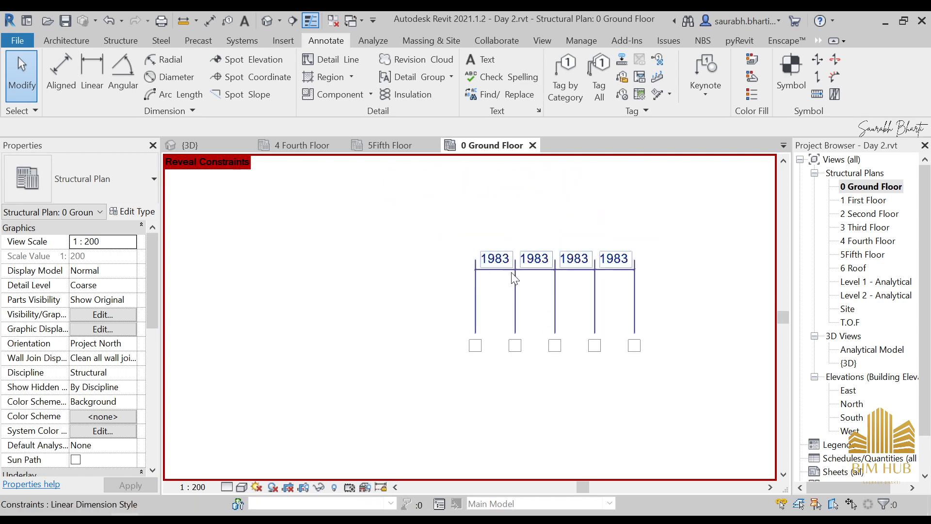
- Turn off Reveal Constraints and delete the five equally spaced free columns outside the grids
{"action": "left_click", "coordinate": [382, 487]}
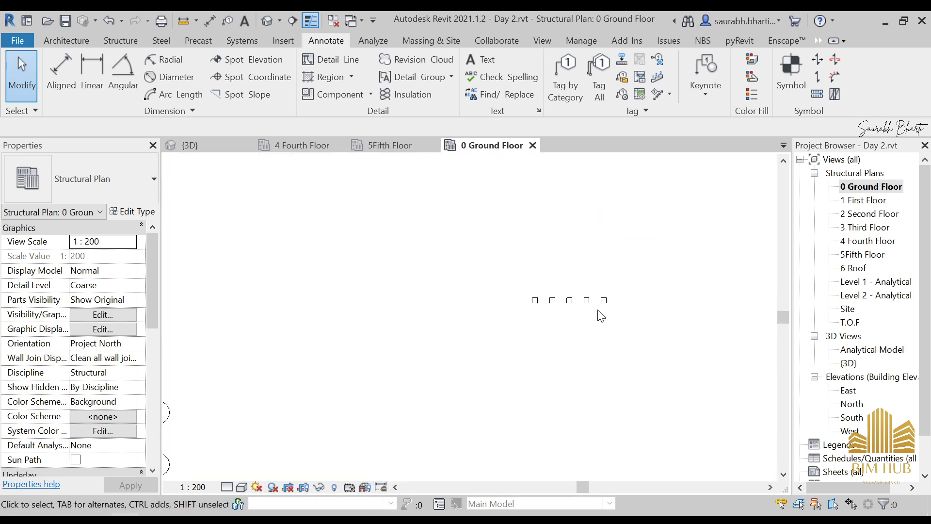
{"action": "scroll", "coordinate": [602, 316], "scroll_direction": "down", "scroll_amount": 2}
{"action": "scroll", "coordinate": [461, 352], "scroll_direction": "down", "scroll_amount": 2}
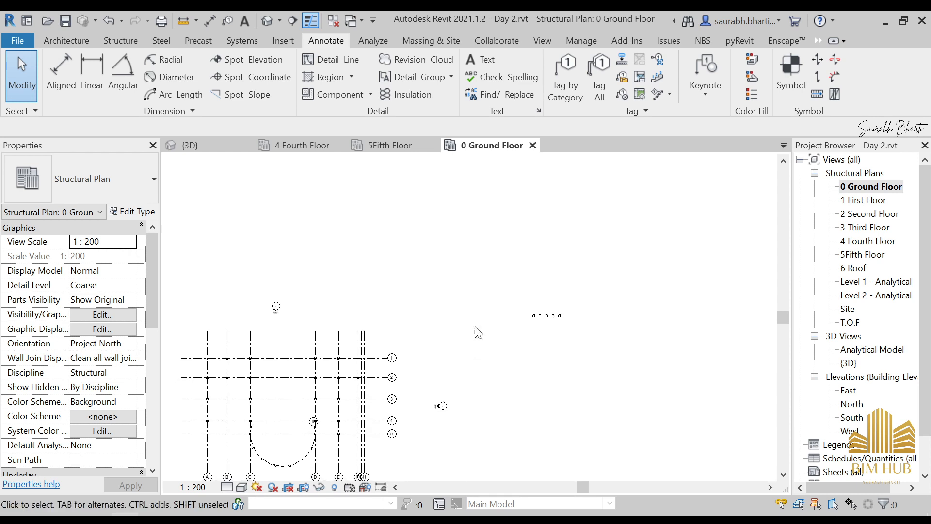
{"action": "left_click_drag", "start_coordinate": [475, 287], "coordinate": [631, 384]}
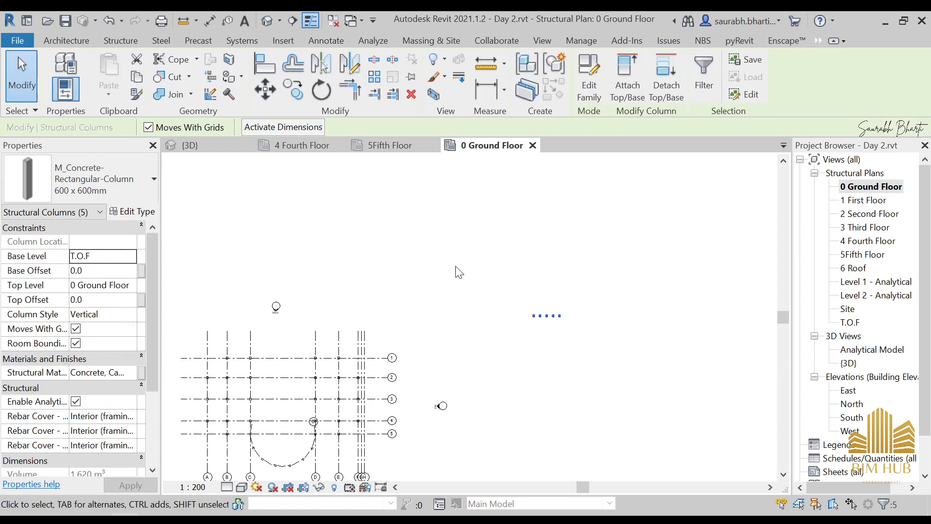
{"action": "left_click_drag", "start_coordinate": [513, 282], "coordinate": [646, 378]}
{"action": "middle_click_drag", "start_coordinate": [533, 349], "coordinate": [625, 326]}
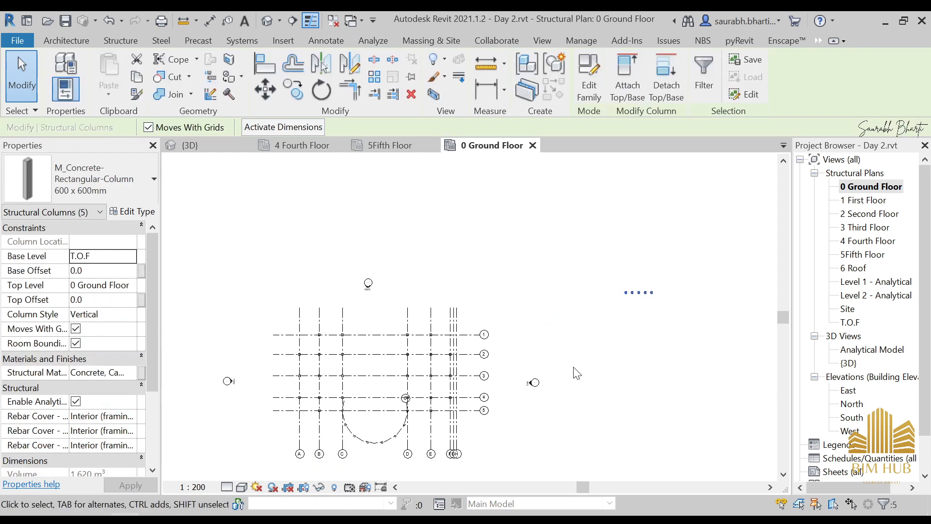
{"action": "left_click", "coordinate": [448, 205]}
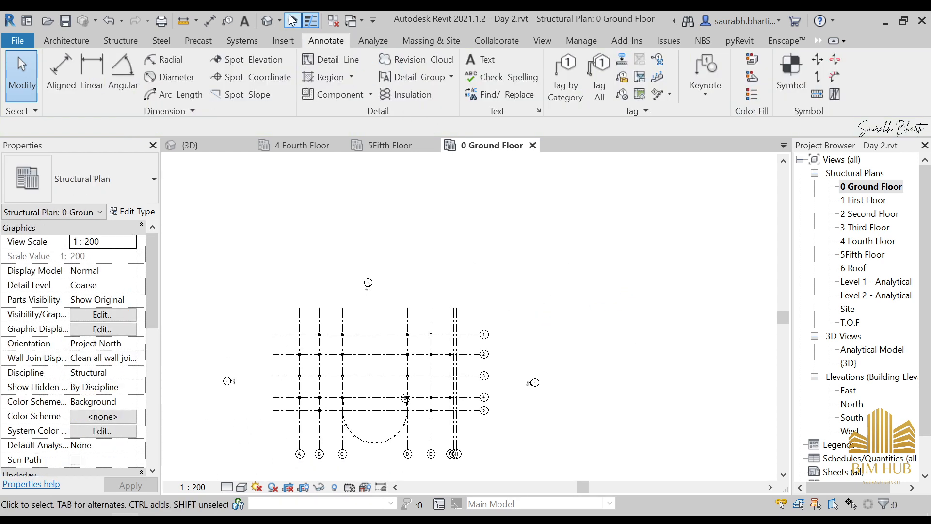
- Open the default 3D view and examine the remaining column layout from several angles, turning towards the front view
{"action": "left_click", "coordinate": [267, 21]}
{"action": "scroll", "coordinate": [408, 326], "scroll_direction": "down", "scroll_amount": 1}
{"action": "middle_click_drag", "start_coordinate": [421, 368], "coordinate": [451, 286], "text": "shift"}
{"action": "scroll", "coordinate": [311, 348], "scroll_direction": "up", "scroll_amount": 1}
{"action": "scroll", "coordinate": [327, 346], "scroll_direction": "up", "scroll_amount": 1}
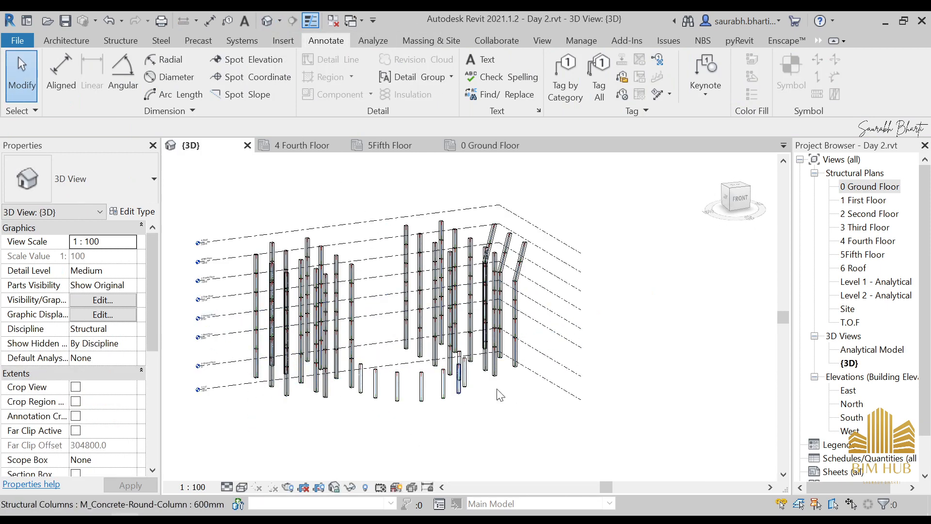
{"action": "mouse_move", "coordinate": [611, 411]}
{"action": "middle_mouse_down", "text": "shift"}
{"action": "mouse_move", "coordinate": [725, 339]}
{"action": "mouse_move", "coordinate": [628, 485]}
{"action": "mouse_move", "coordinate": [601, 444]}
{"action": "mouse_move", "coordinate": [640, 410]}
{"action": "mouse_move", "coordinate": [615, 405]}
{"action": "middle_mouse_up", "text": "shift"}
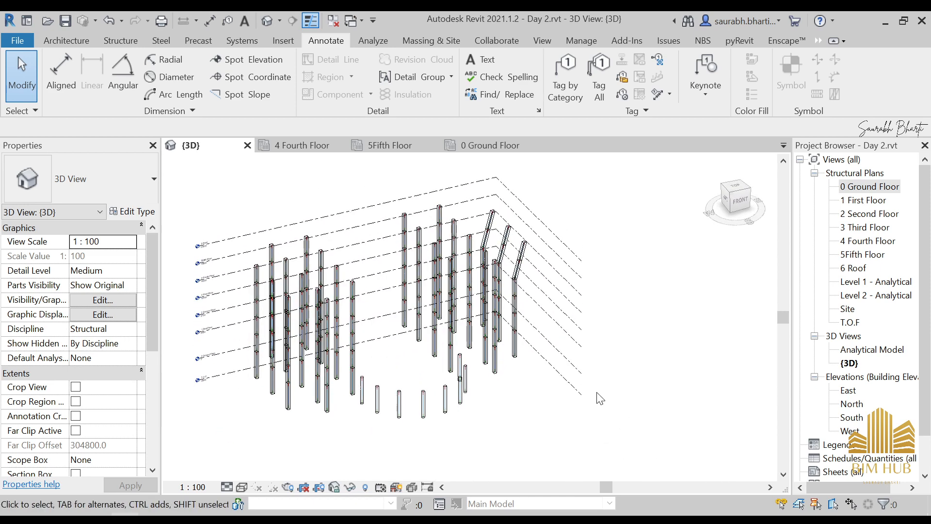
{"action": "scroll", "coordinate": [600, 398], "scroll_direction": "up", "scroll_amount": 4}
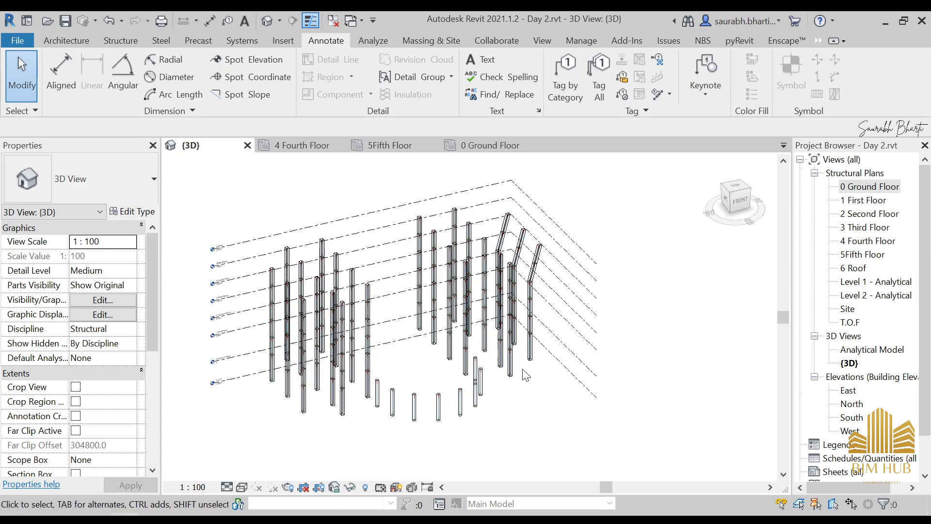
{"action": "middle_click_drag", "start_coordinate": [541, 367], "coordinate": [620, 314], "text": "shift"}
{"action": "left_click", "coordinate": [733, 197]}
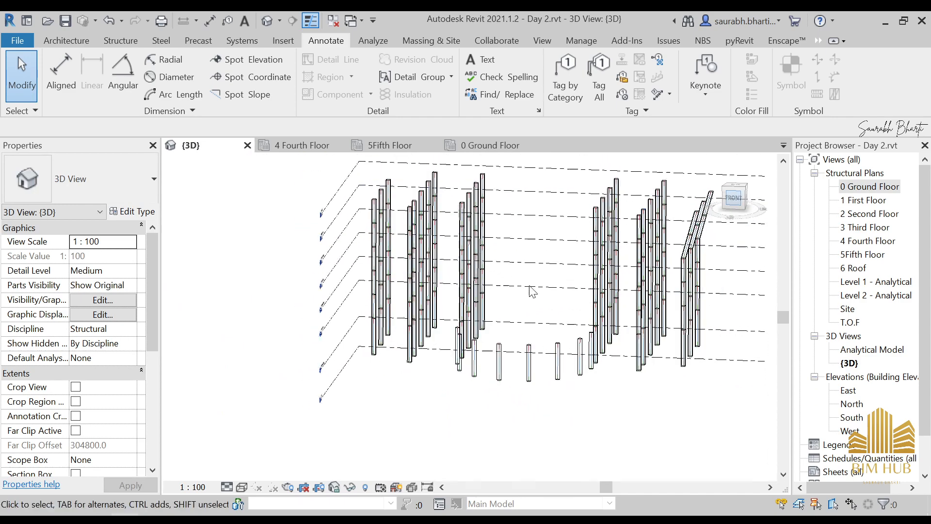